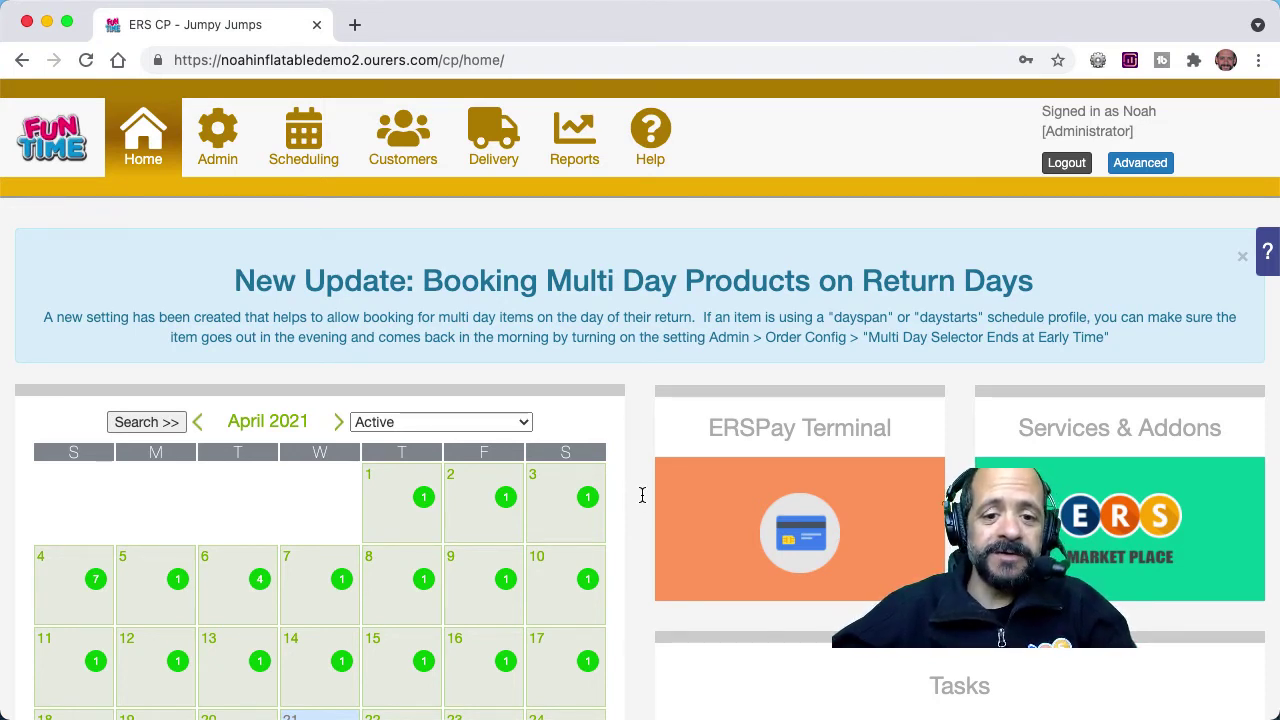
# Step: Open the storefront website, and return to the control panel to open the General Images list
pyautogui.click(62, 160)
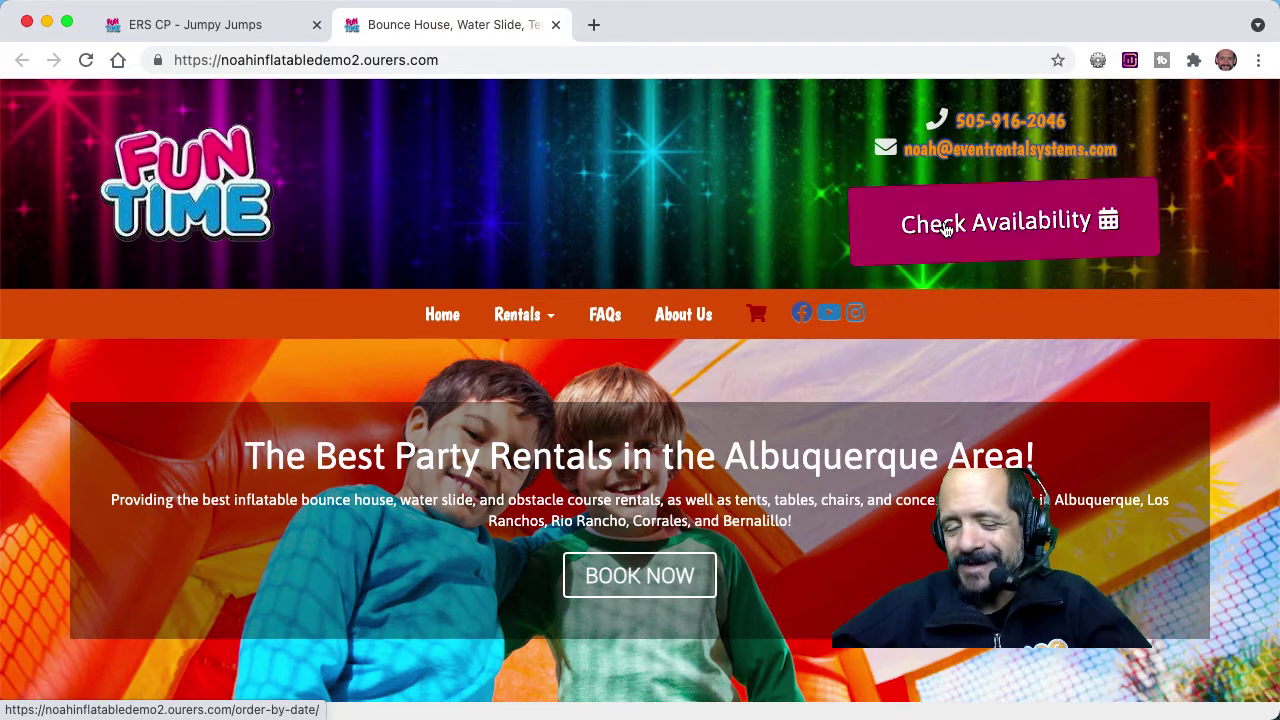
pyautogui.click(243, 30)
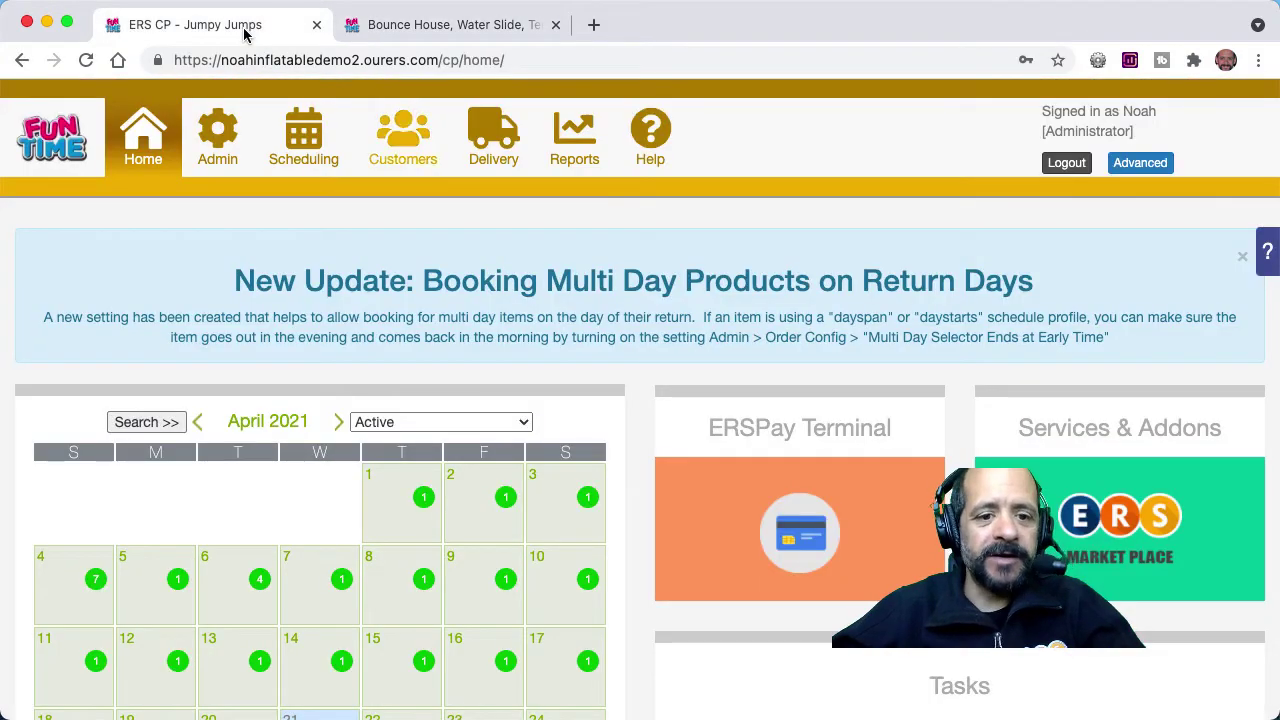
pyautogui.click(192, 135)
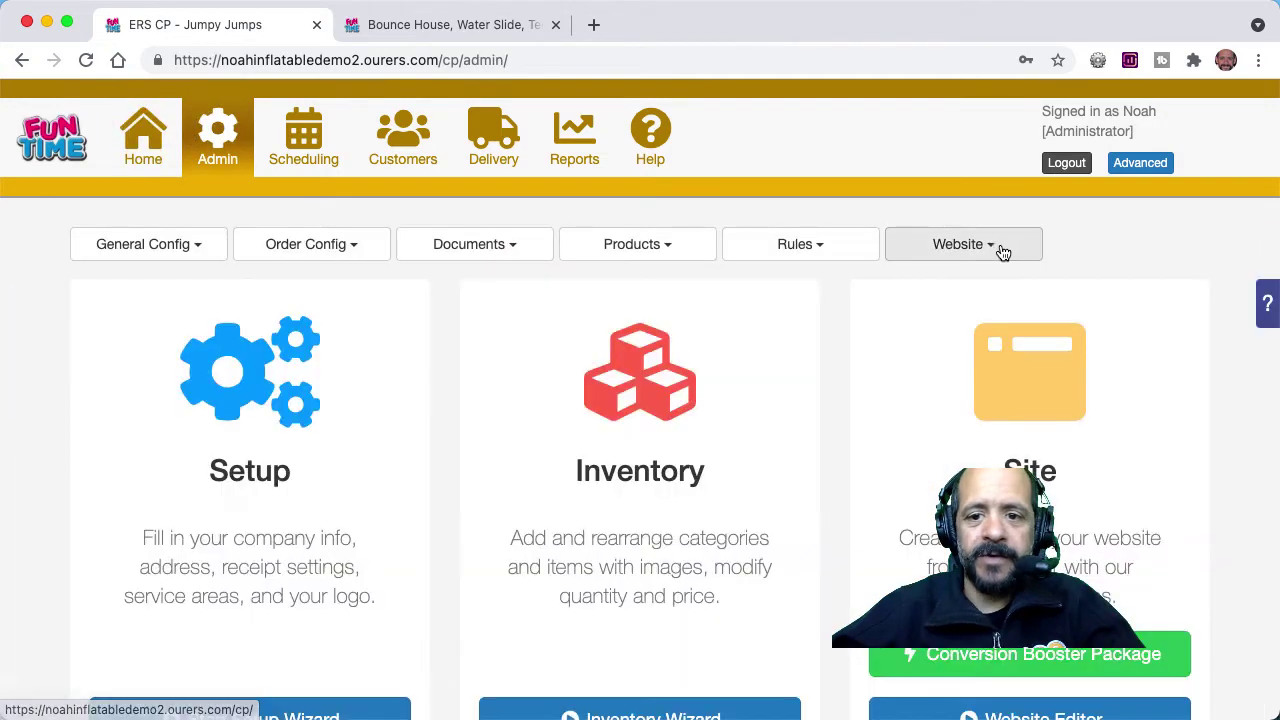
pyautogui.click(999, 249)
pyautogui.click(962, 314)
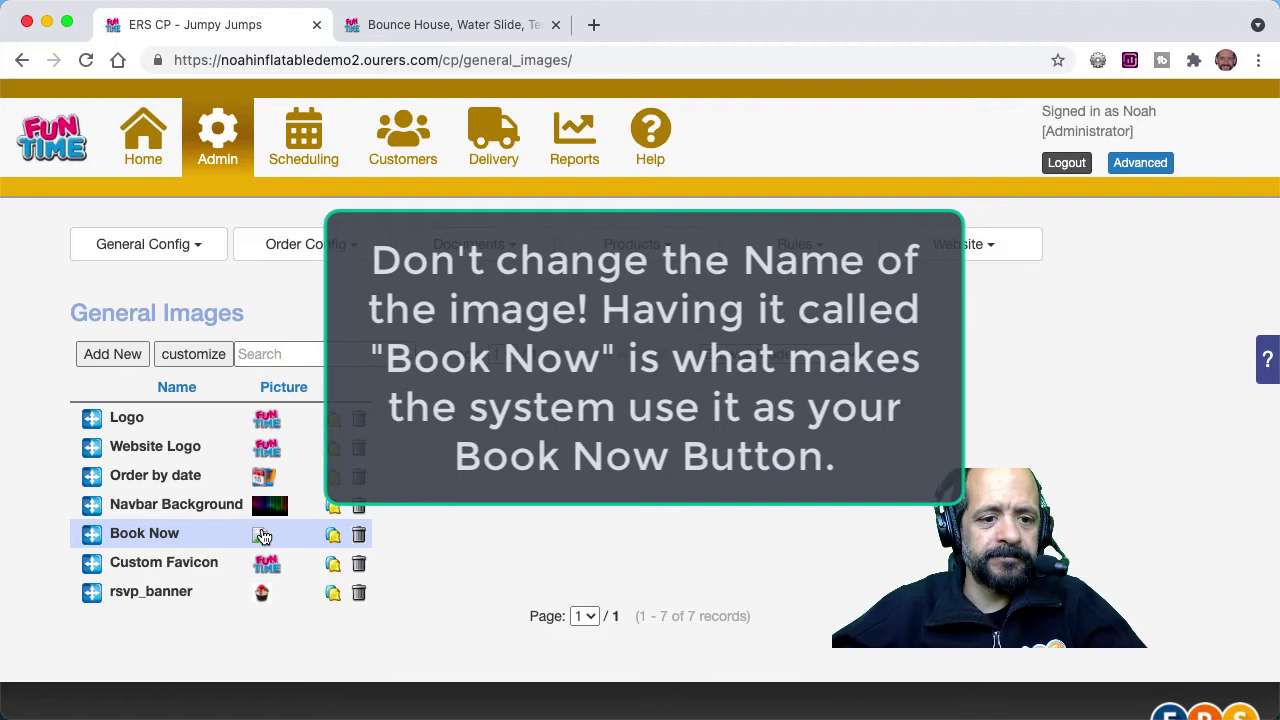
# Step: On the storefront, start an availability check, choose Deliver and continue to the pricing instructions
pyautogui.hotkey('ctrl', 'Tab')
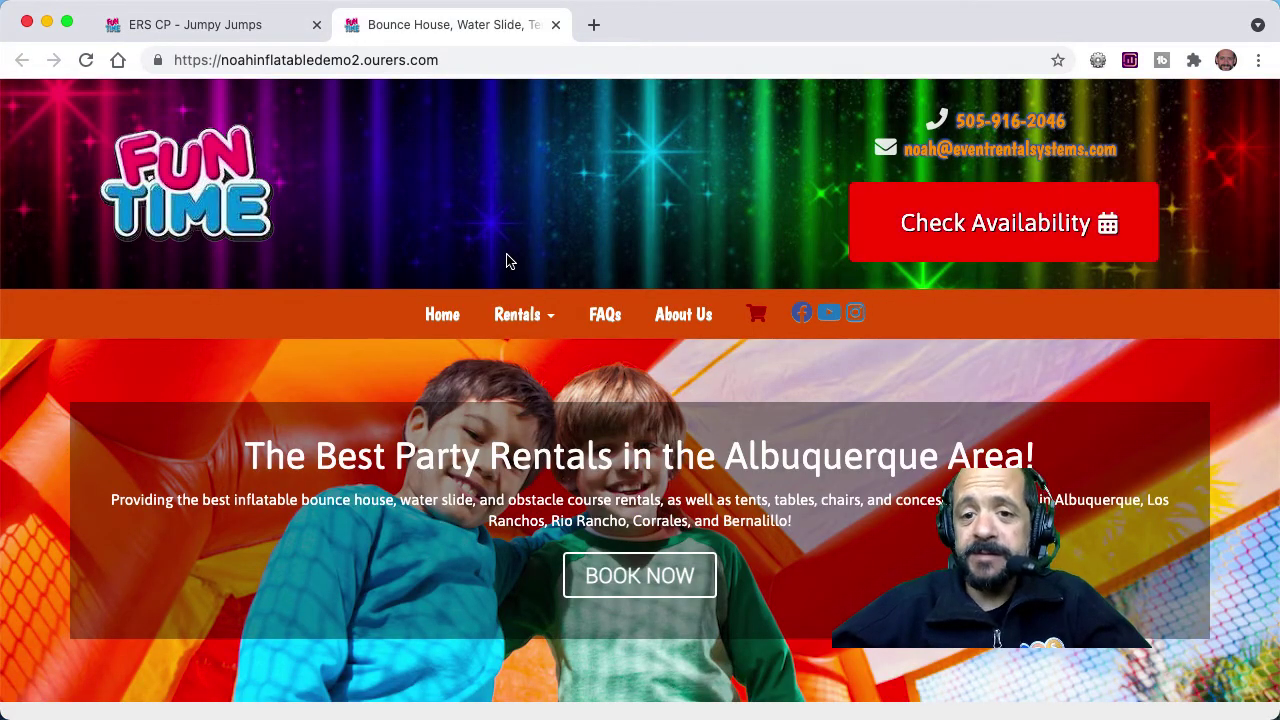
pyautogui.click(950, 220)
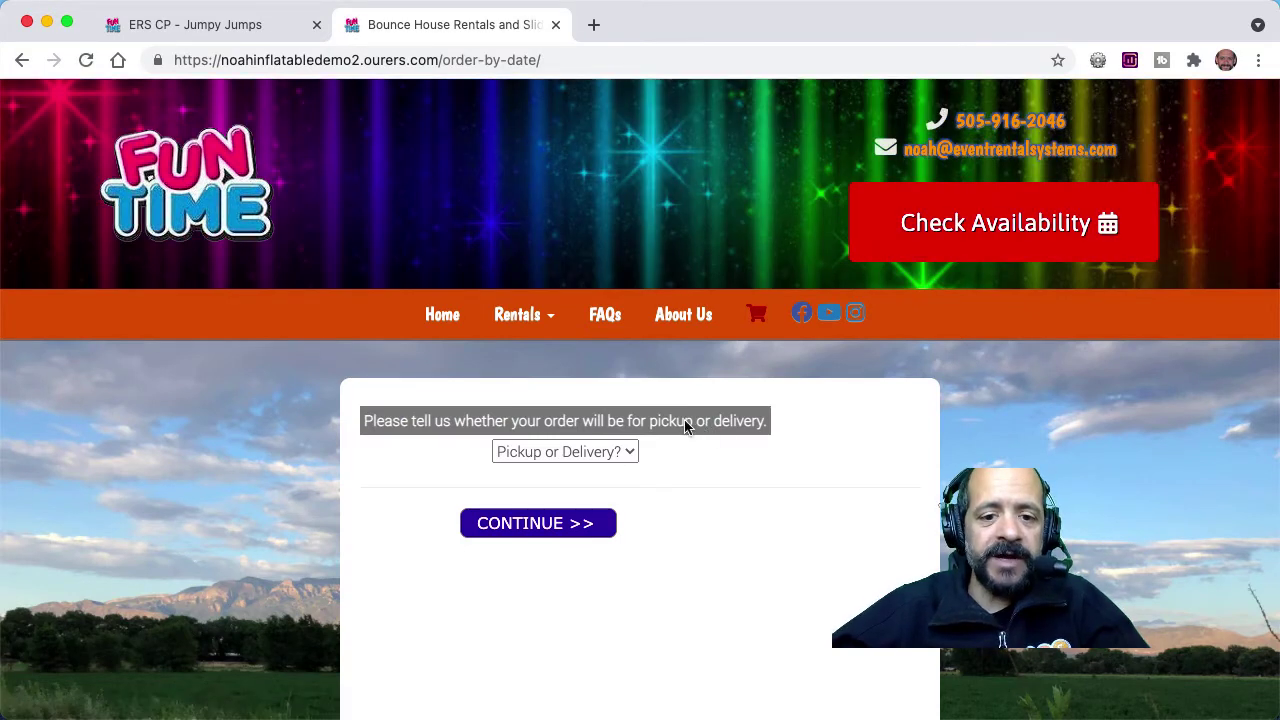
pyautogui.click(607, 453)
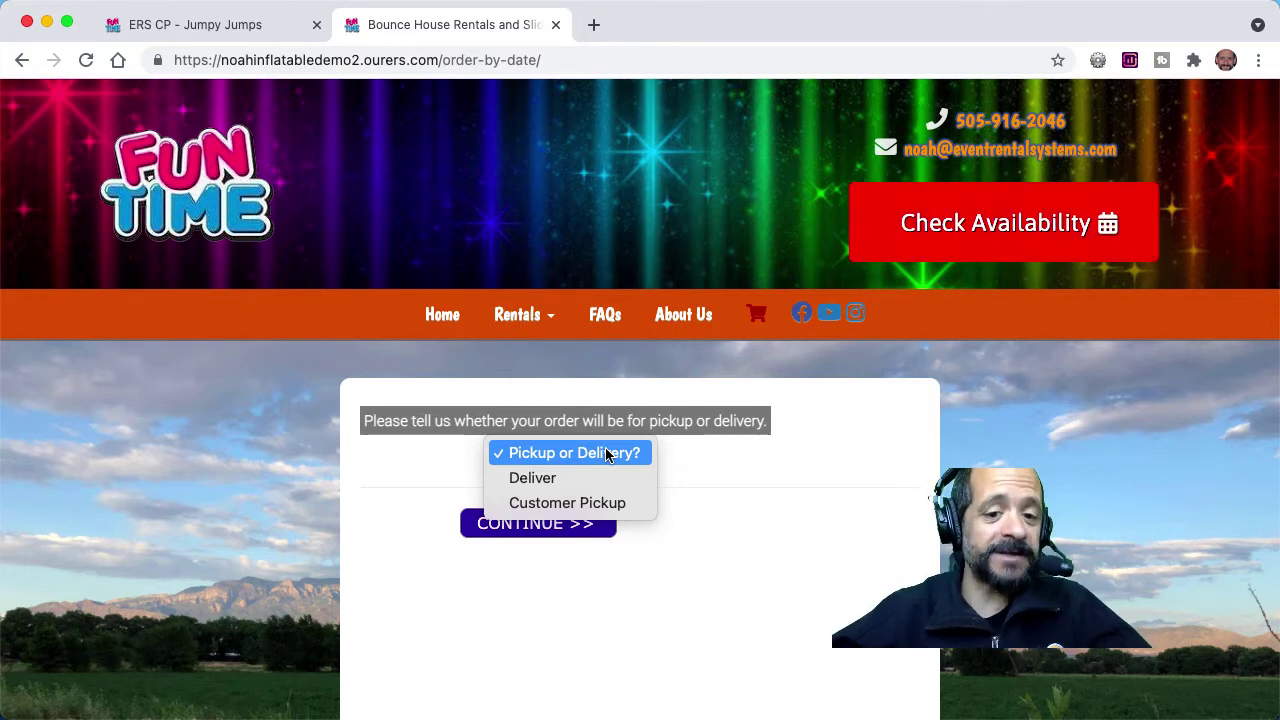
pyautogui.click(590, 481)
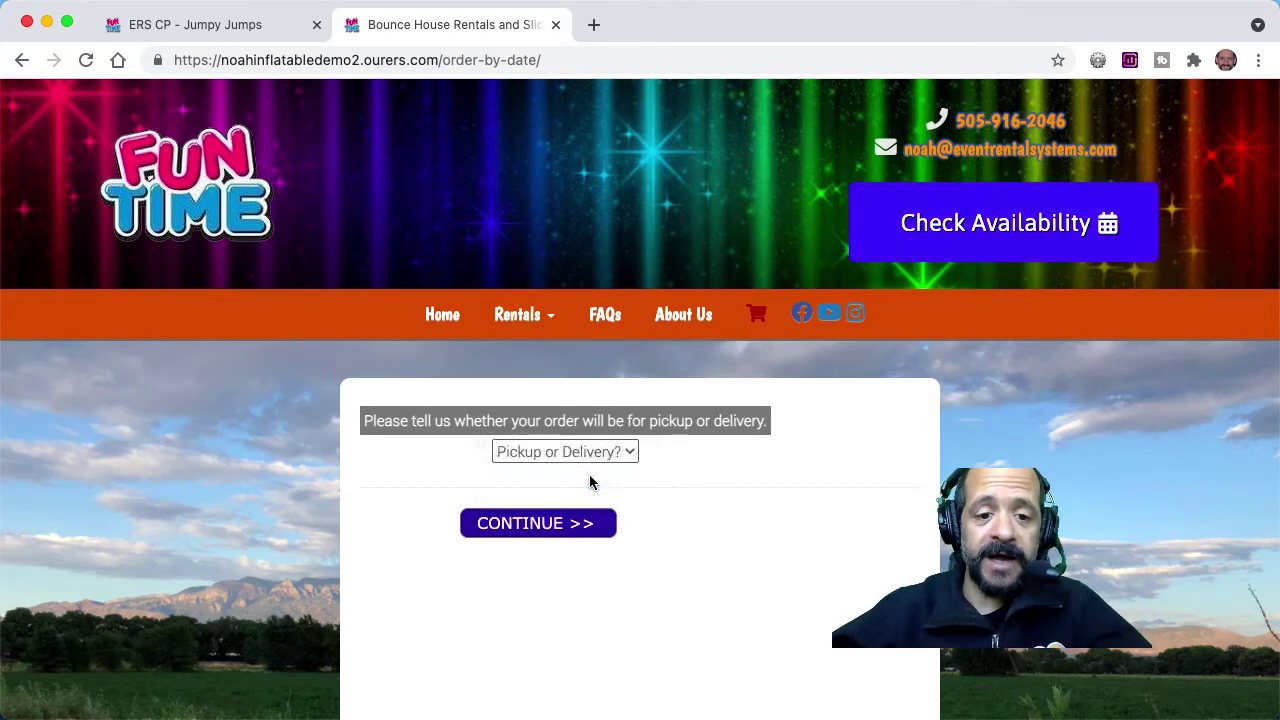
pyautogui.click(550, 530)
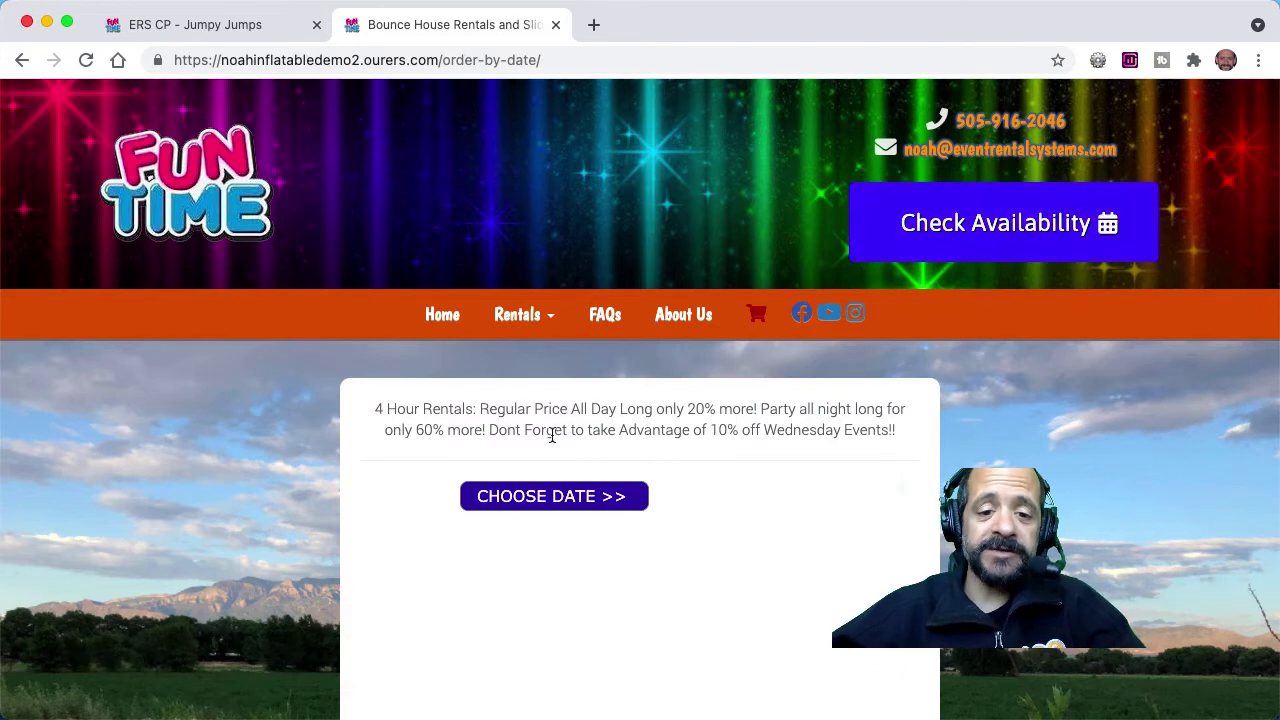
# Step: Open the Price Rule Sets in the control panel and compare the Main description with the storefront's pricing text
pyautogui.click(177, 26)
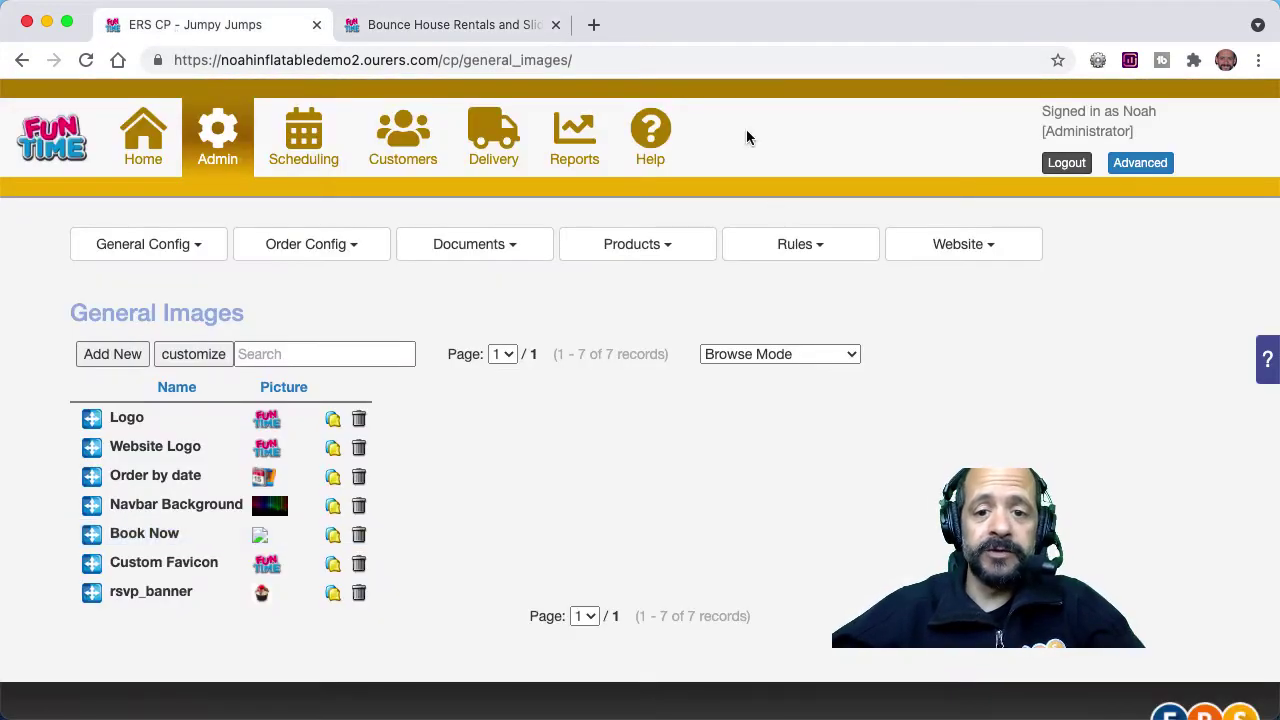
pyautogui.click(780, 248)
pyautogui.click(780, 302)
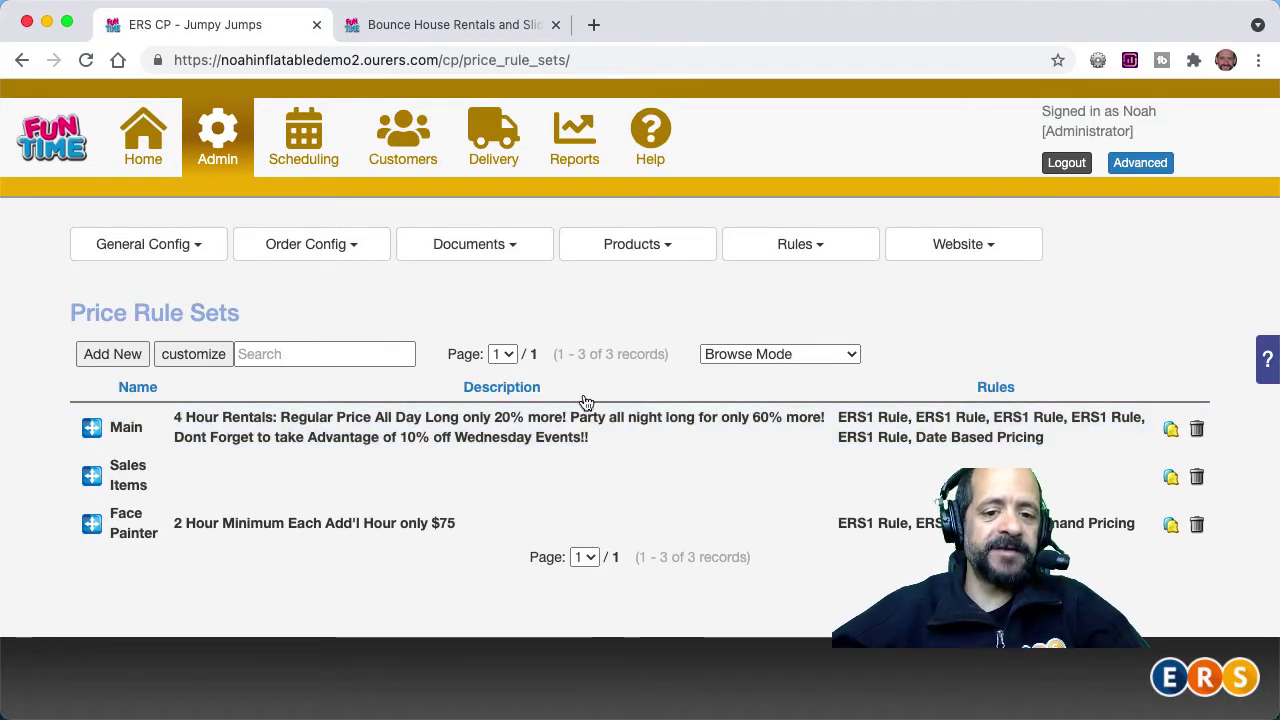
pyautogui.click(479, 32)
pyautogui.click(271, 29)
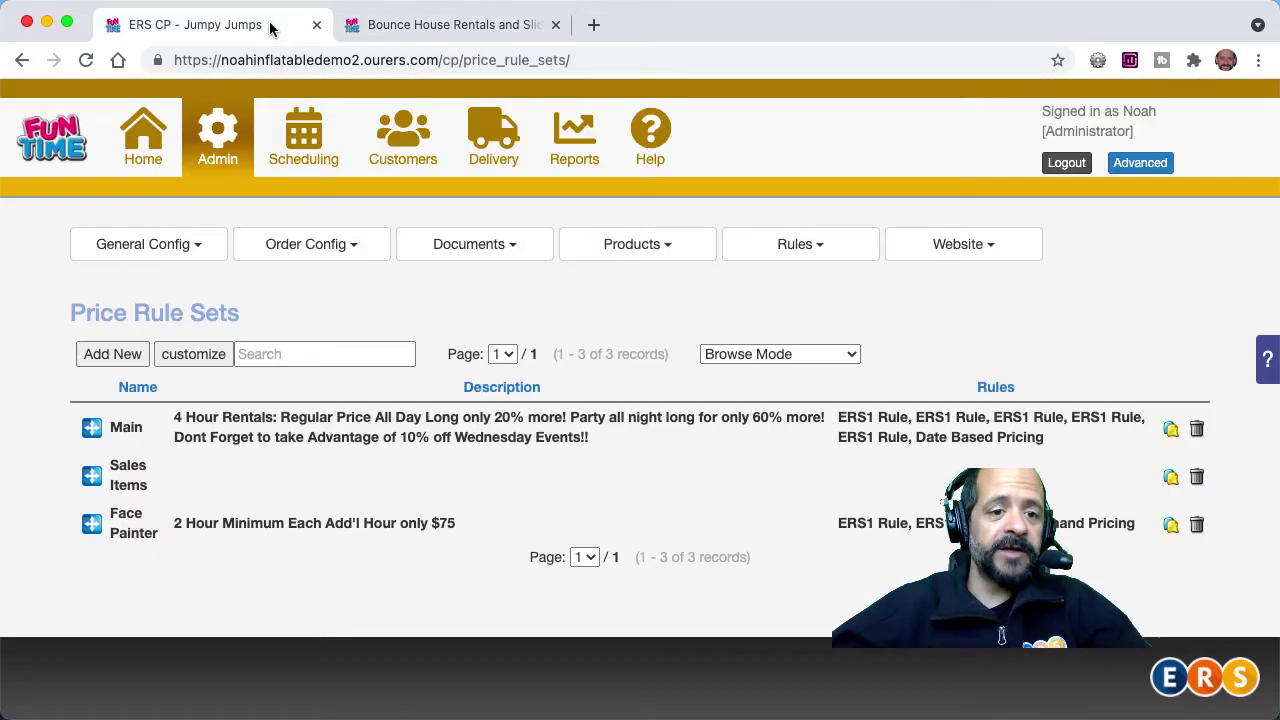
# Step: Customize the Price Rule Sets list to hide the Rules column, keeping Name and Description
pyautogui.click(196, 356)
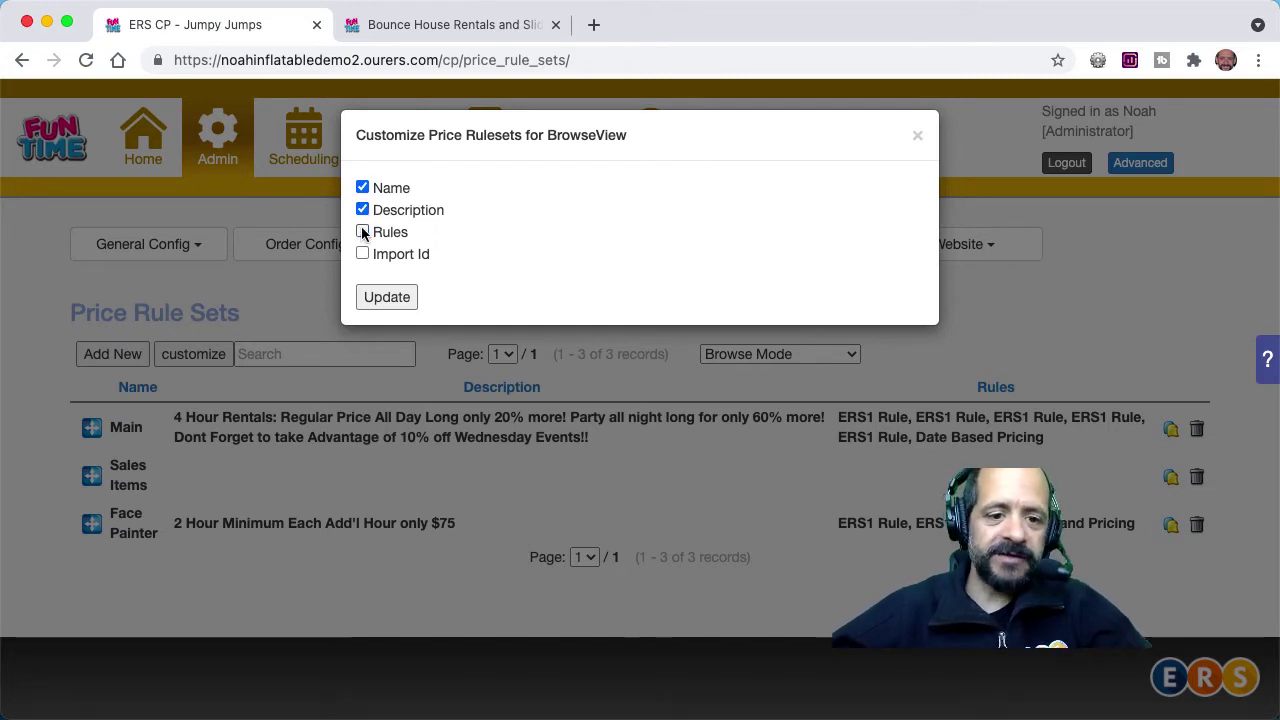
pyautogui.click(363, 232)
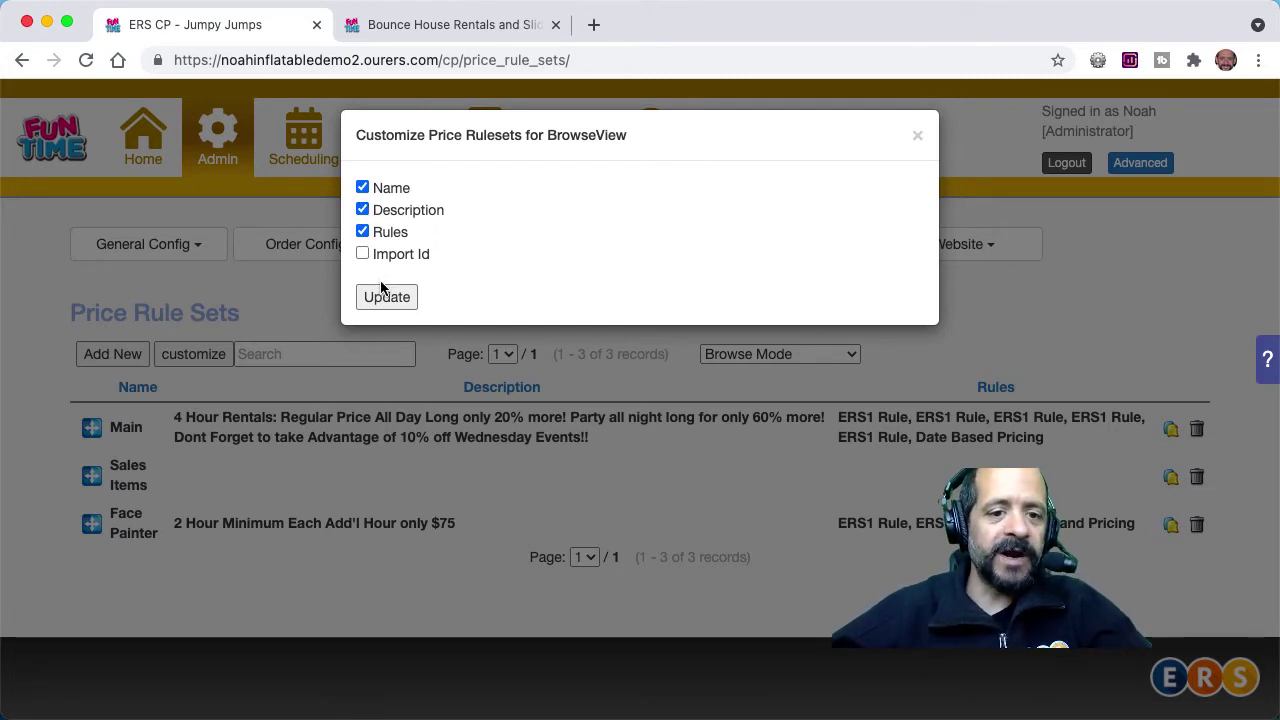
pyautogui.click(363, 232)
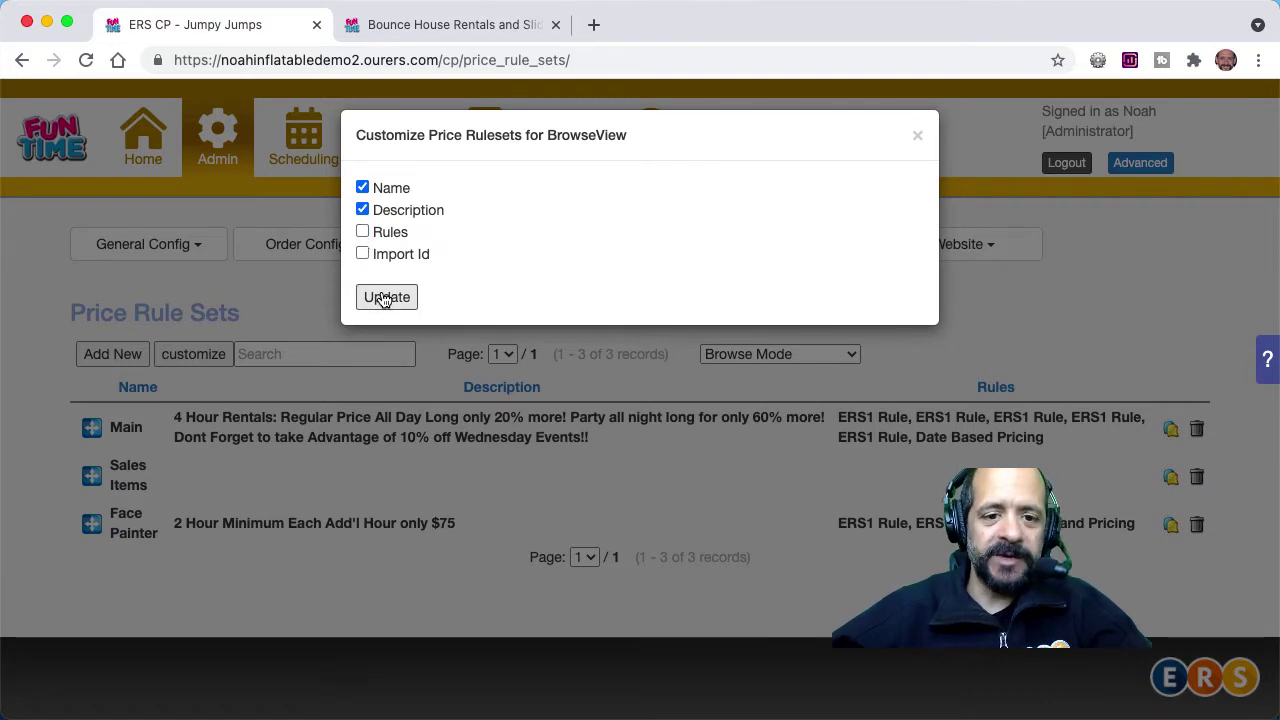
pyautogui.click(386, 297)
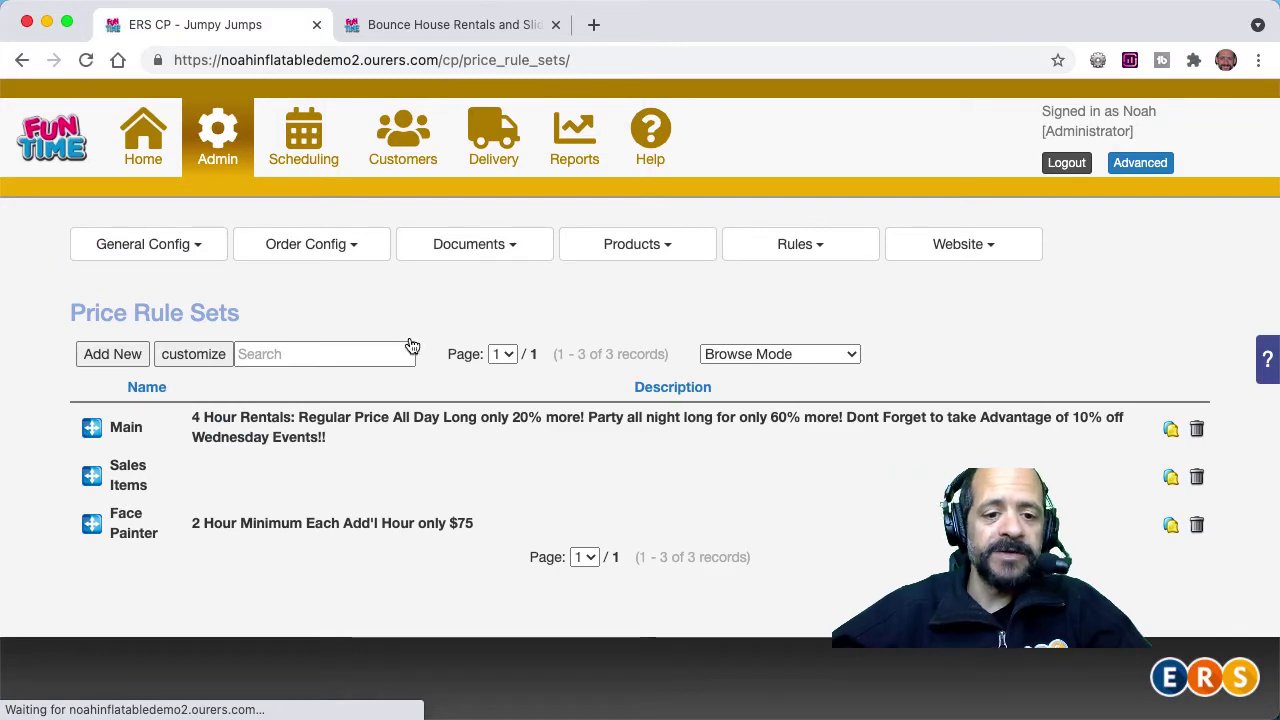
# Step: In the Main price rule set's description, correct "Dont" to "Don't" and submit the change
pyautogui.click(424, 437)
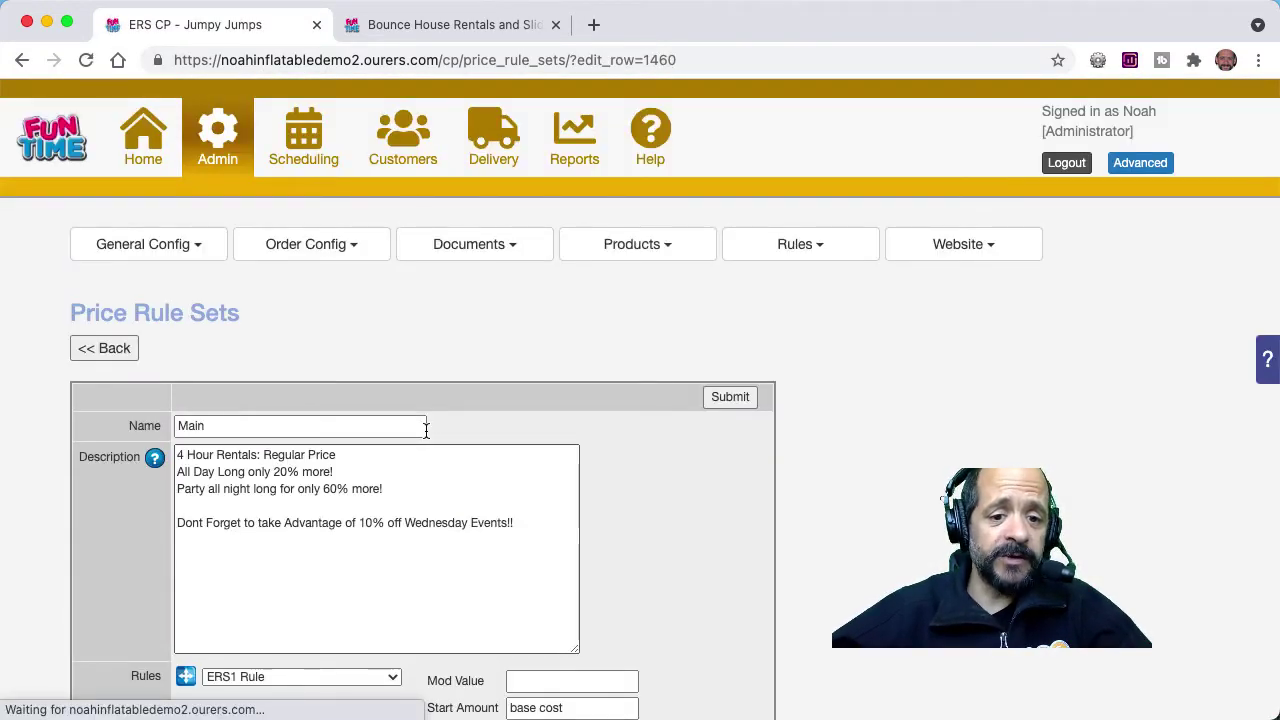
pyautogui.click(536, 520)
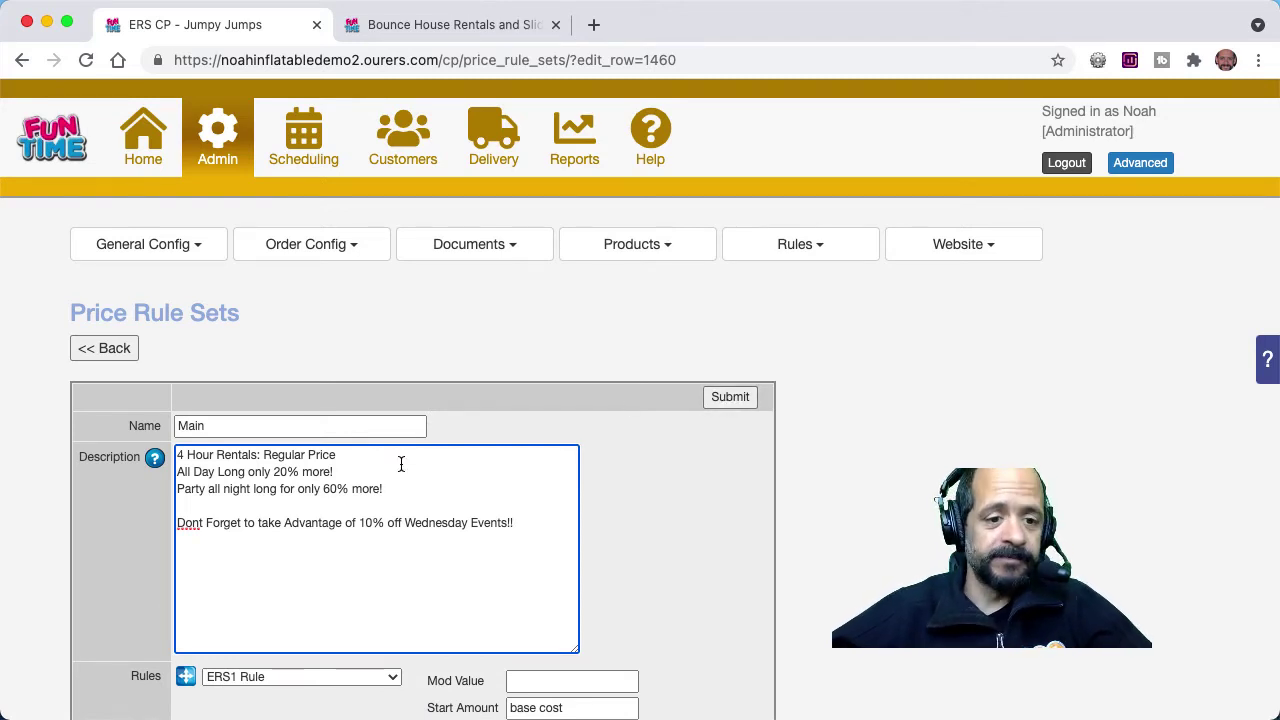
pyautogui.click(198, 522)
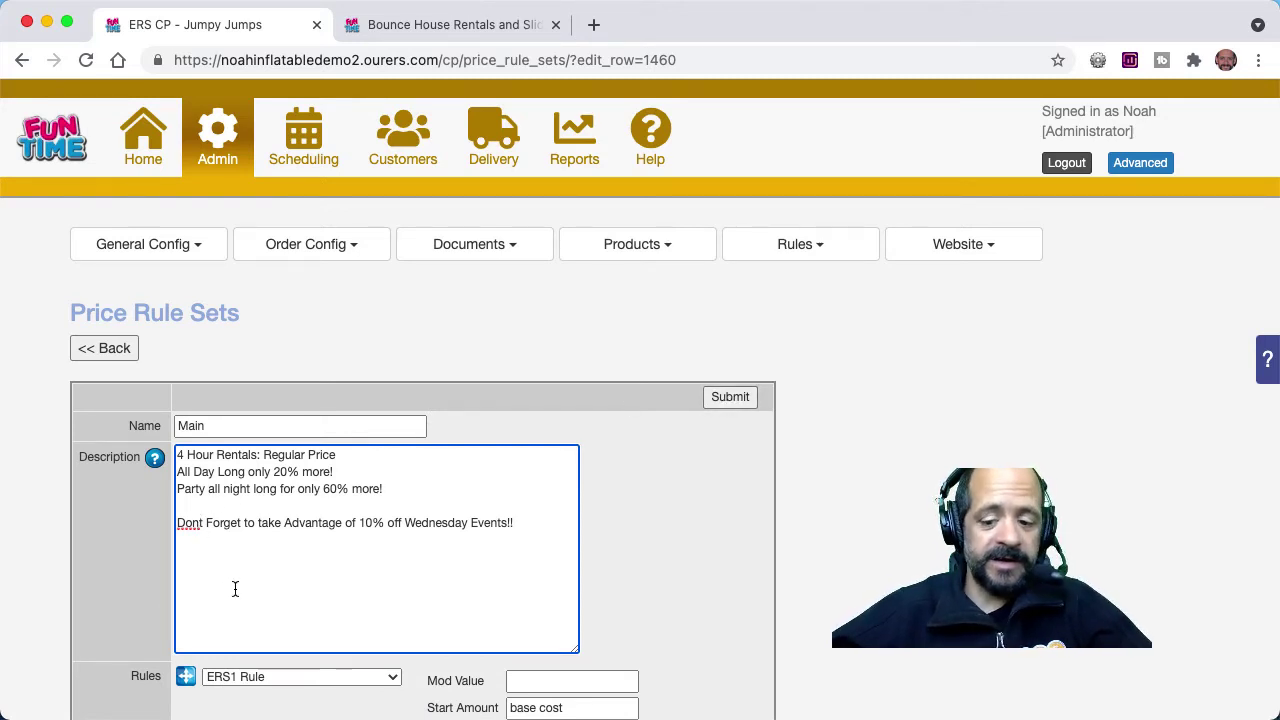
pyautogui.write("'")
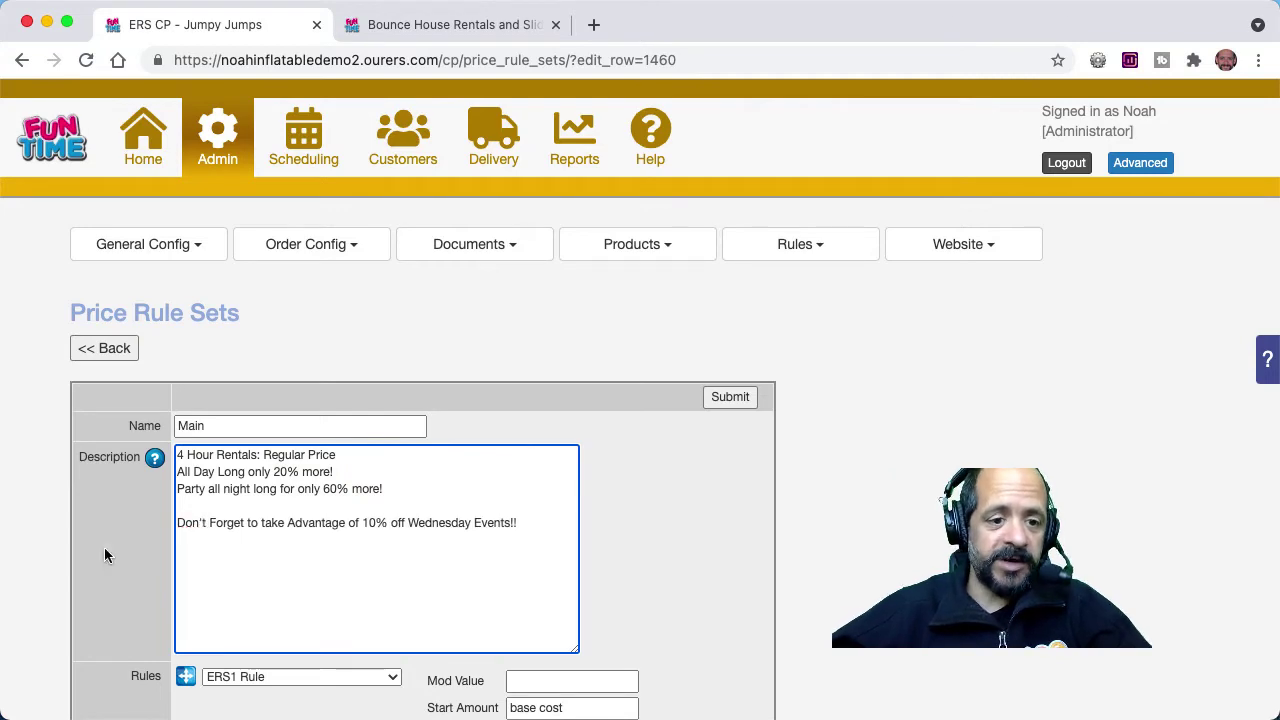
pyautogui.click(715, 404)
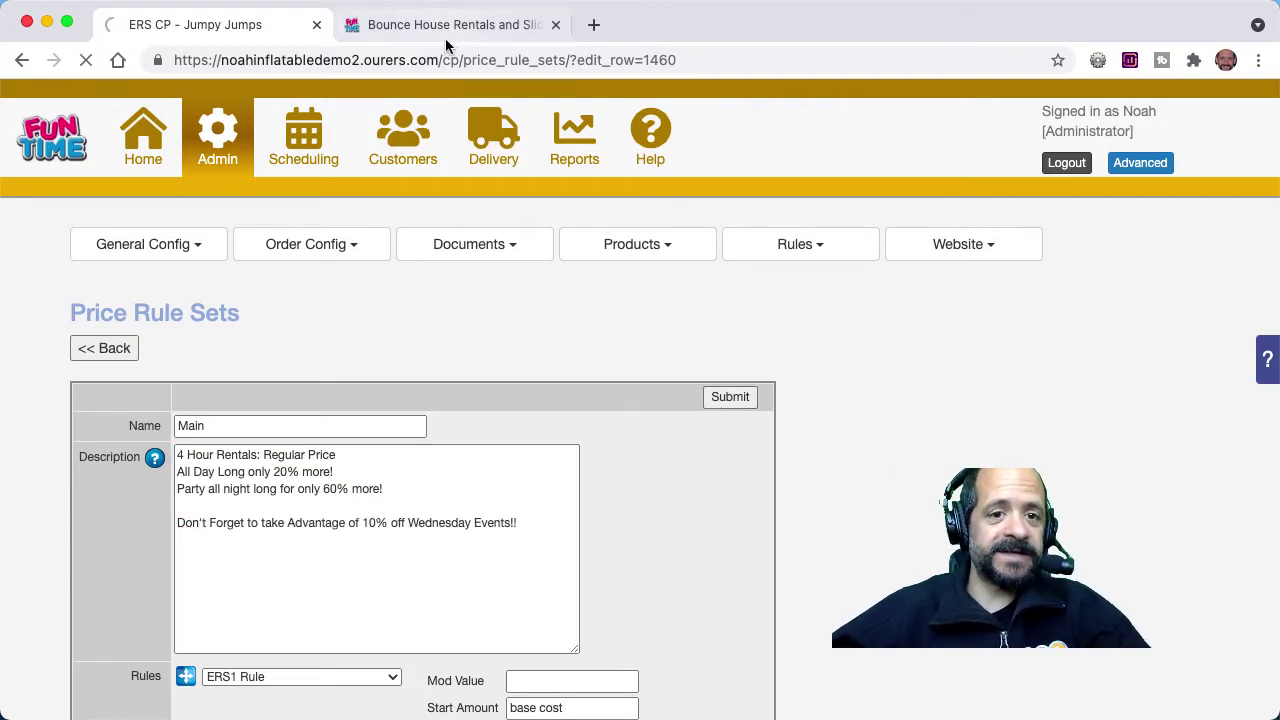
# Step: Reload the storefront's order page and set the order for April 30 from 9:00am to 1:00pm
pyautogui.click(418, 25)
pyautogui.press('super+r')
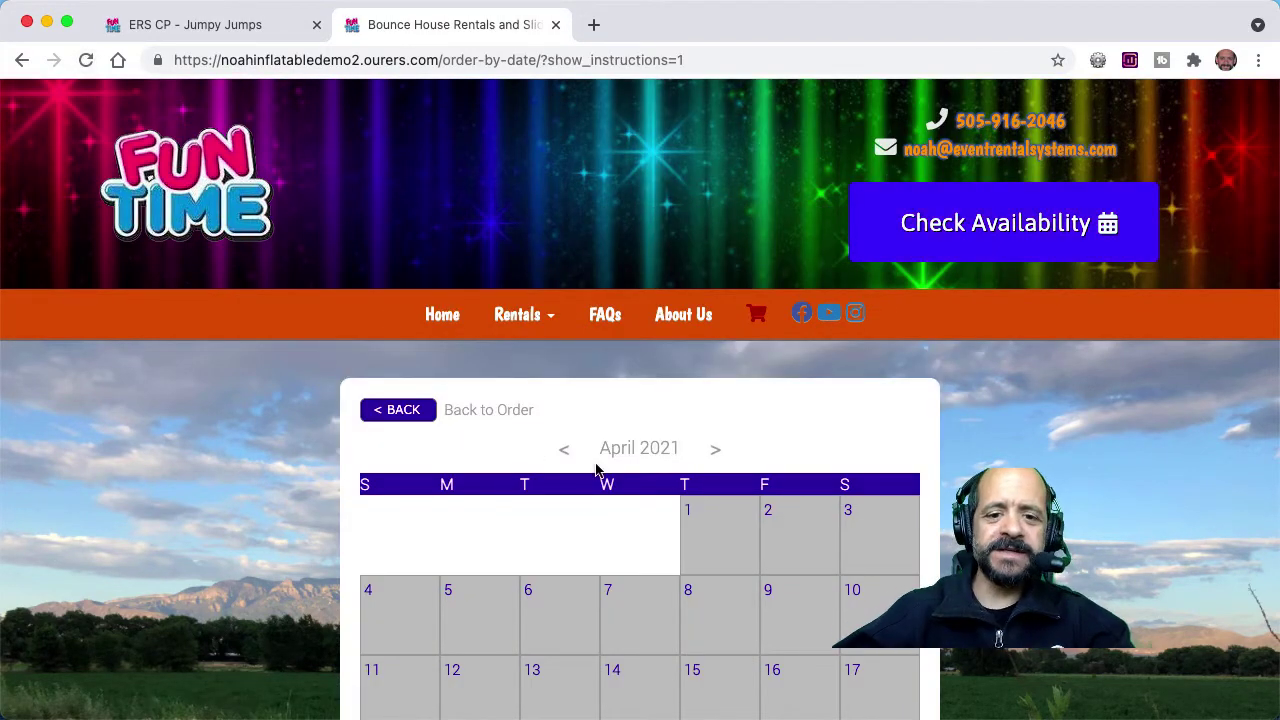
pyautogui.scroll(-1, 597, 470)
pyautogui.scroll(-4, 597, 471)
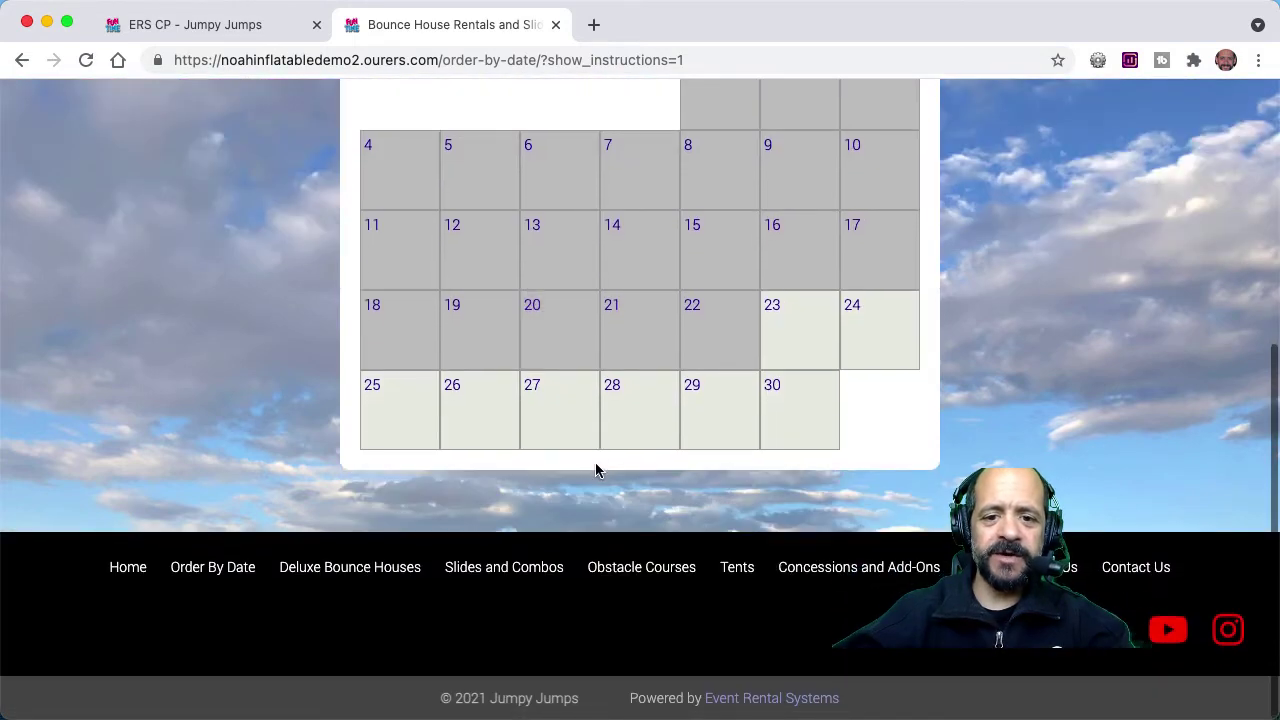
pyautogui.click(788, 416)
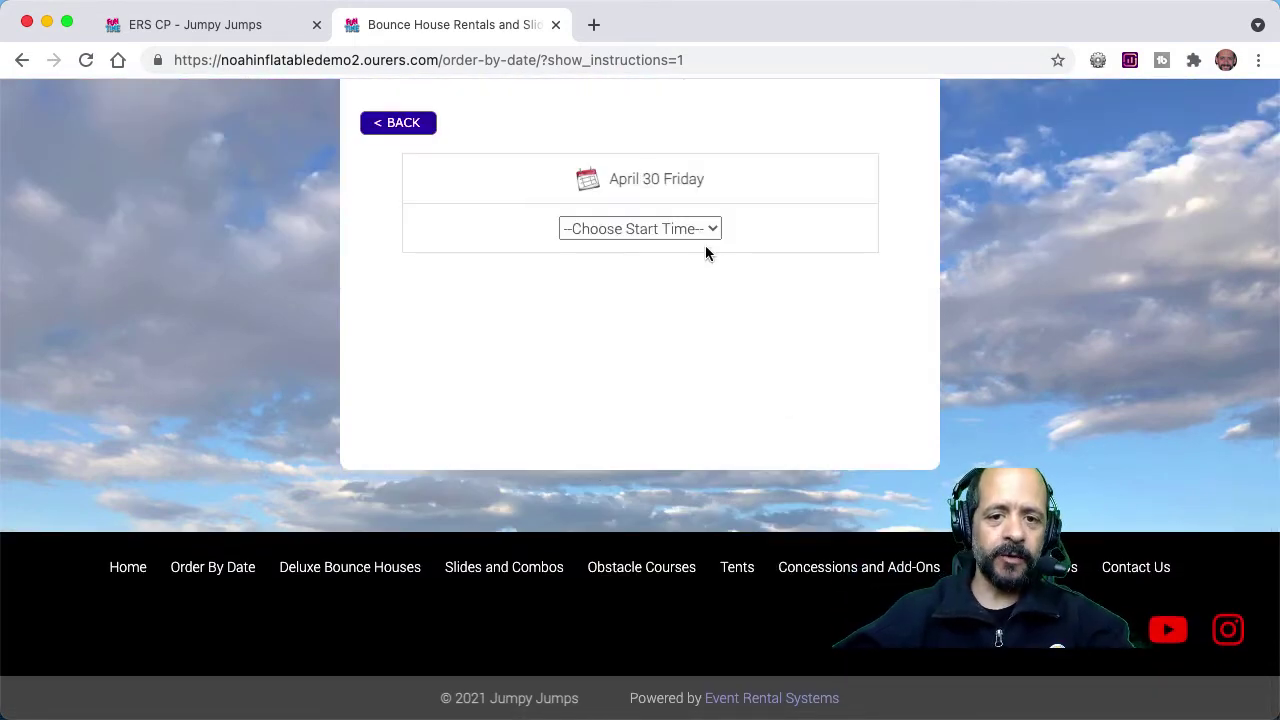
pyautogui.click(691, 234)
pyautogui.click(686, 255)
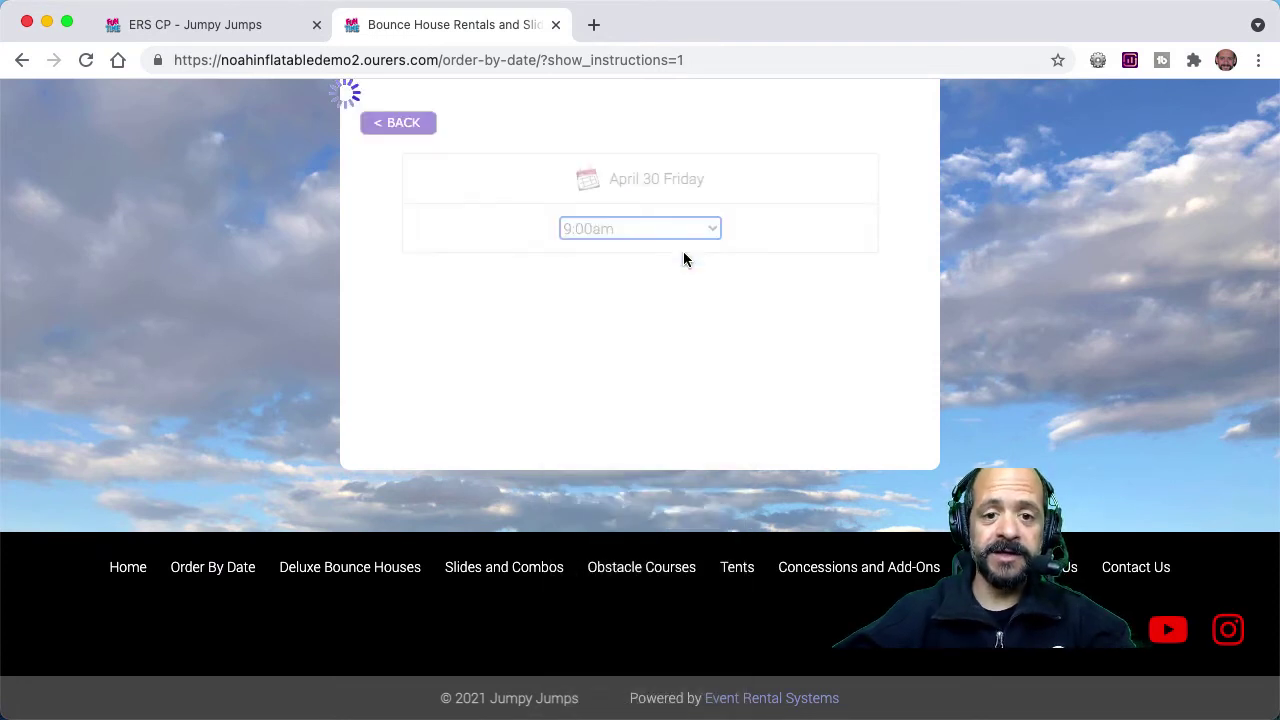
pyautogui.click(668, 282)
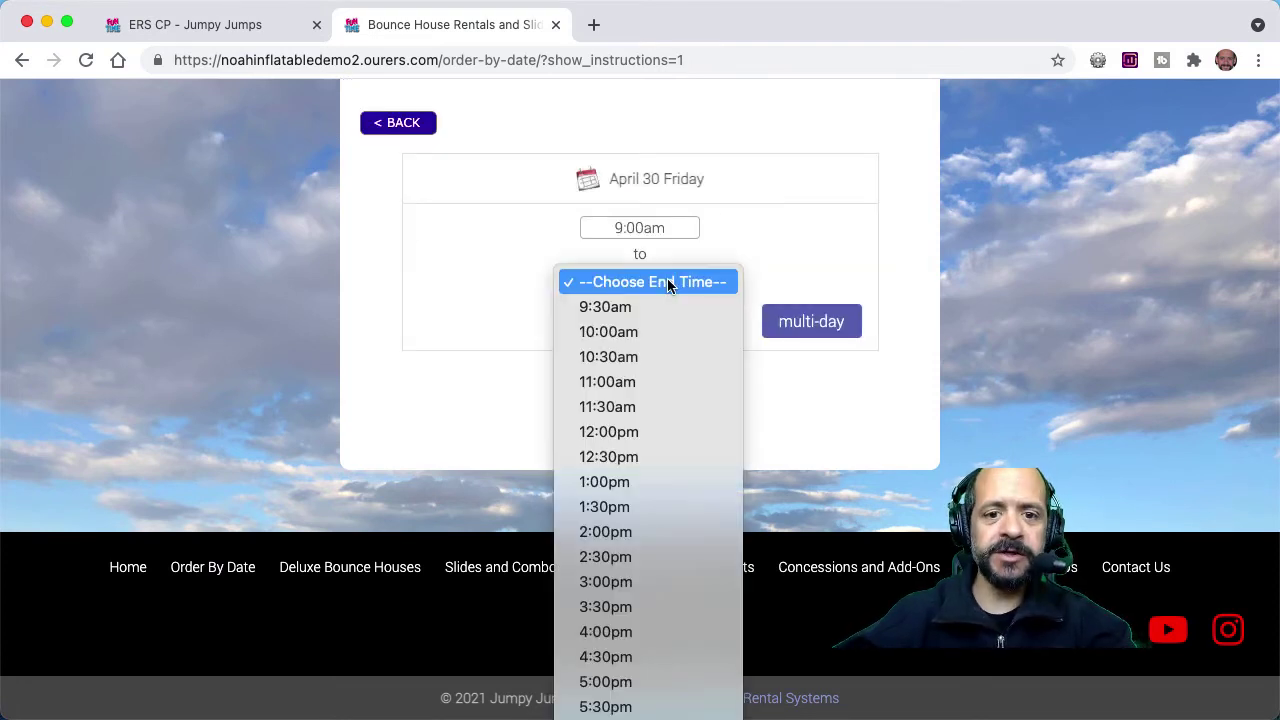
pyautogui.click(634, 481)
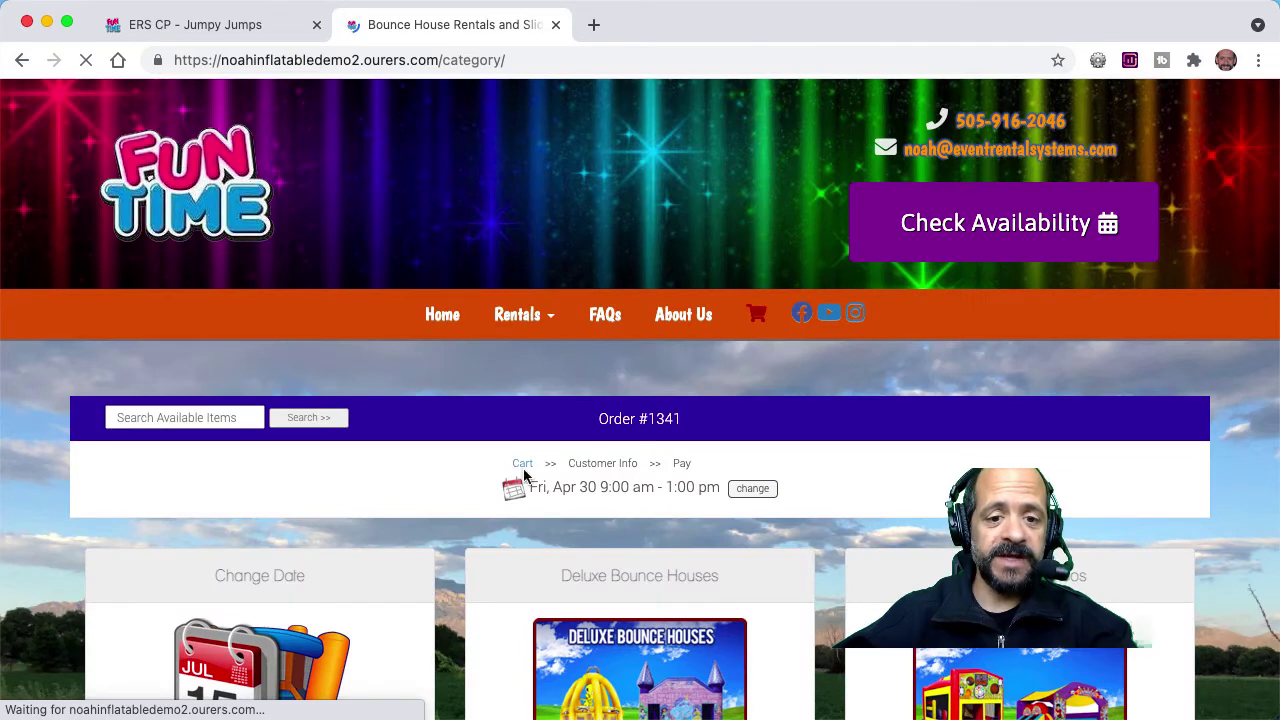
# Step: Clear the current order from the cart, and start a new order by date set to Deliver
pyautogui.click(520, 467)
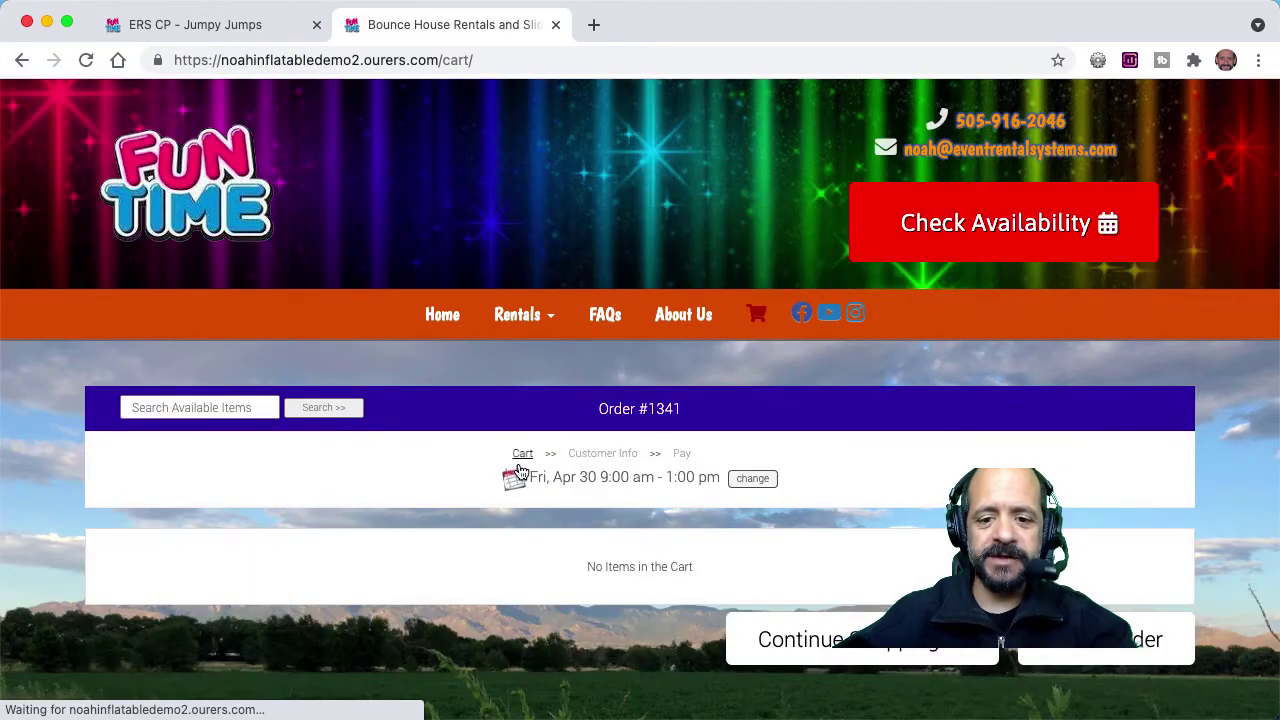
pyautogui.click(1111, 652)
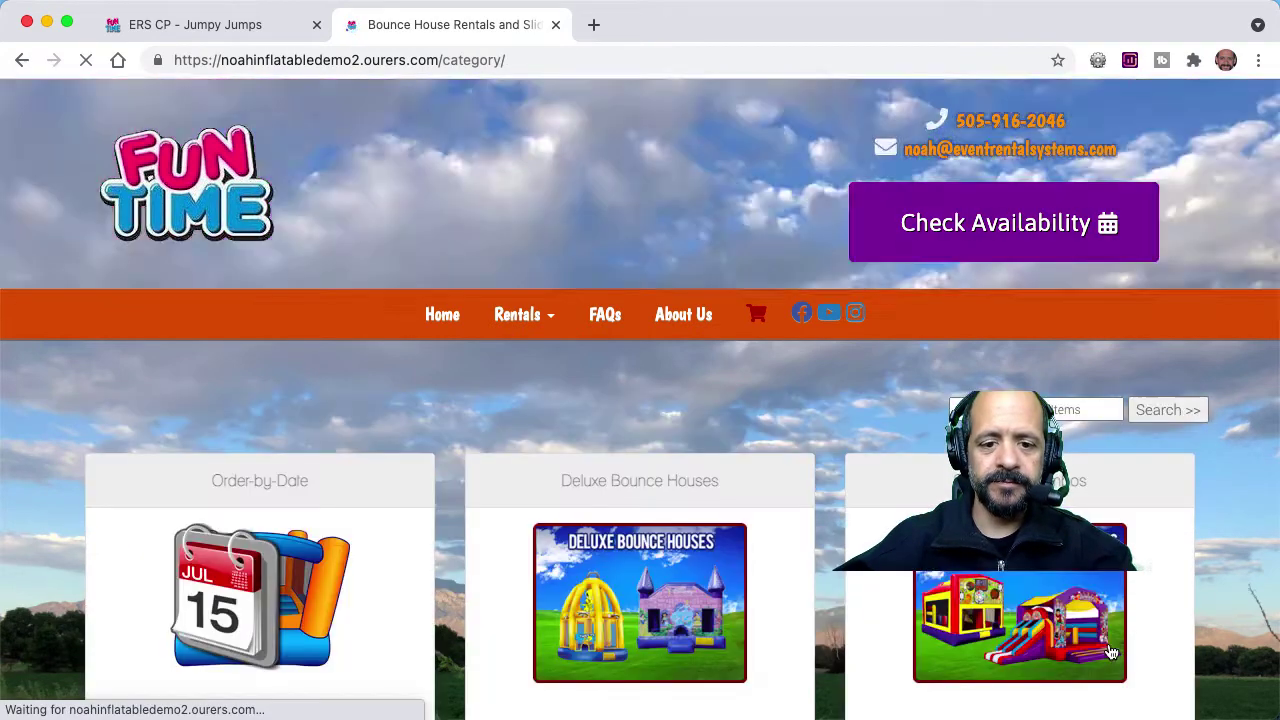
pyautogui.click(258, 568)
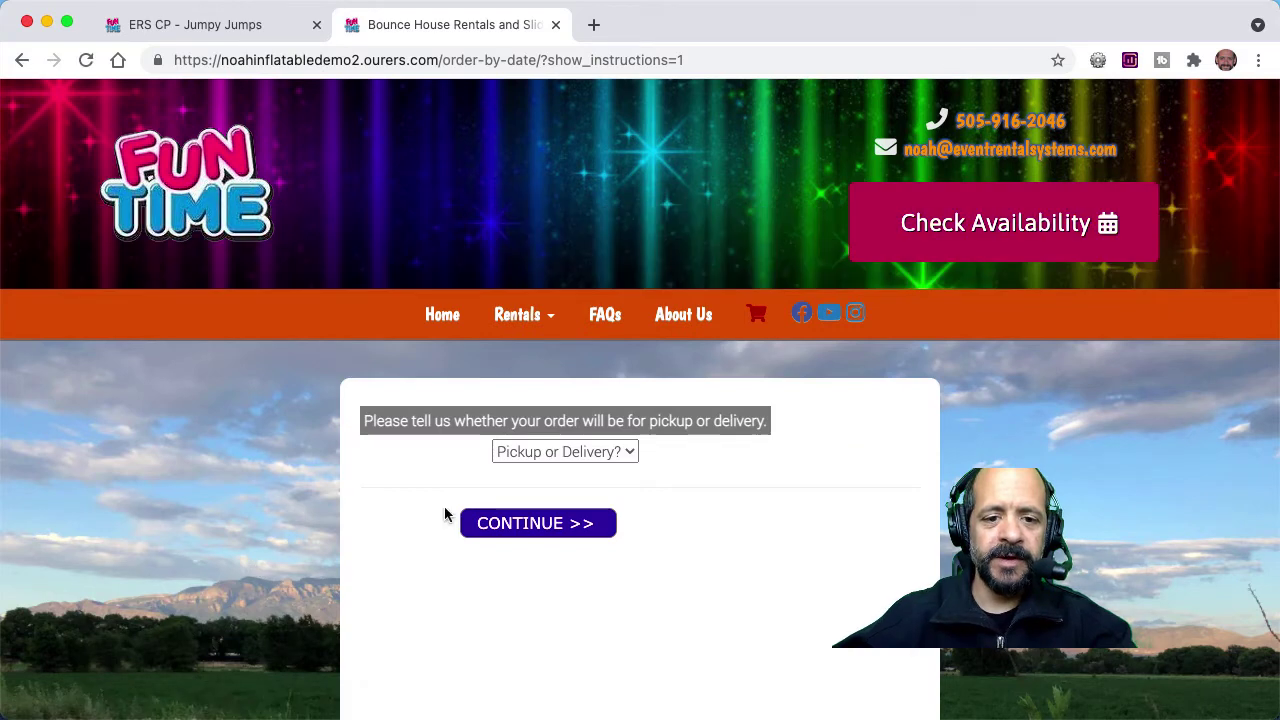
pyautogui.click(565, 455)
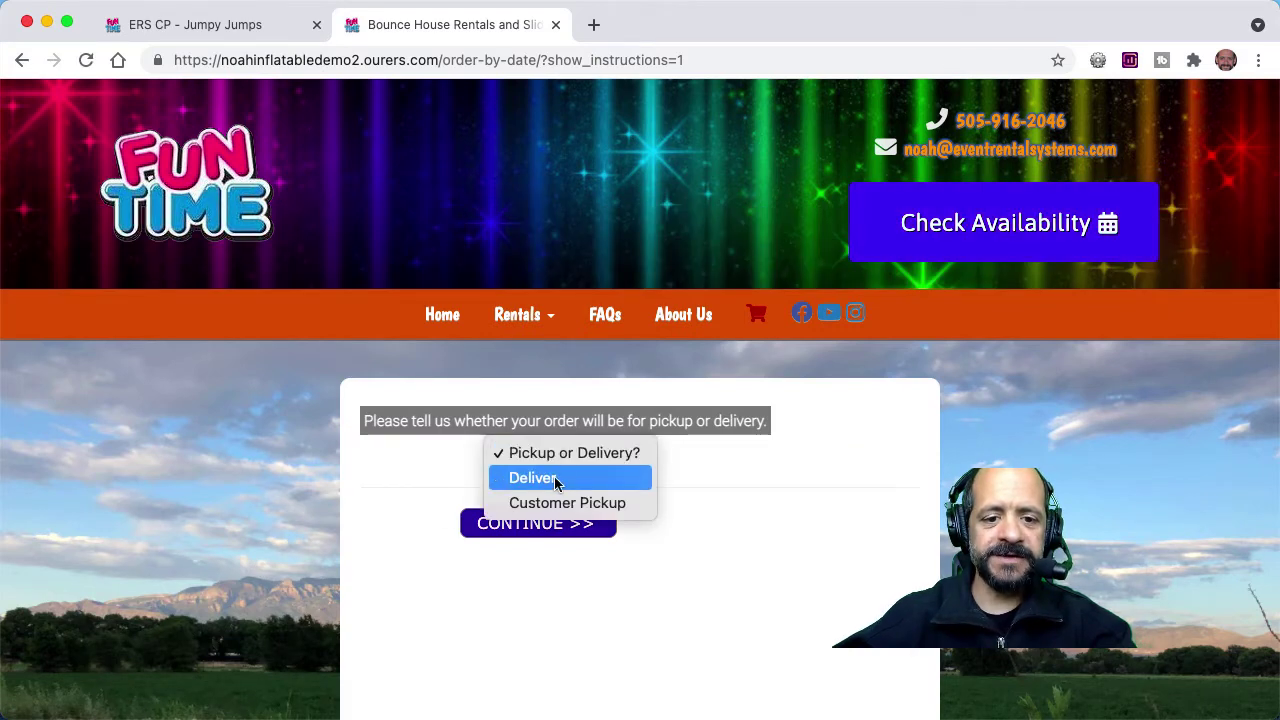
pyautogui.click(561, 477)
pyautogui.click(548, 524)
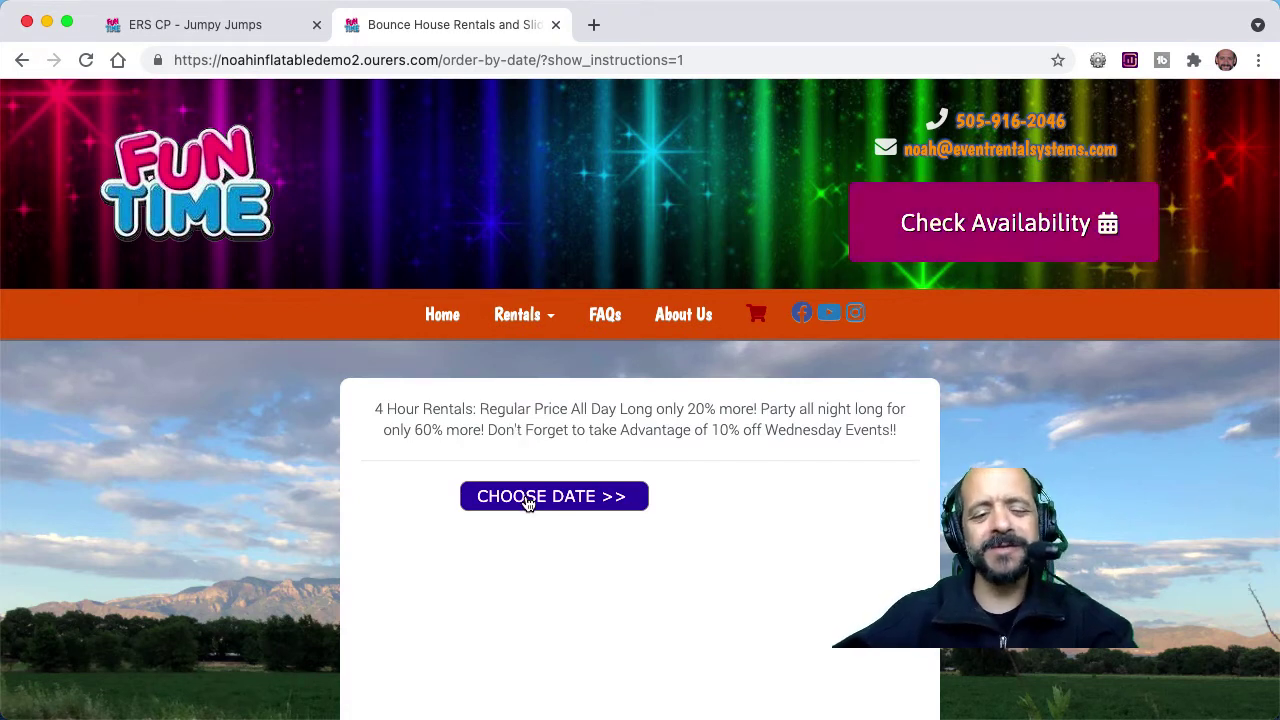
# Step: Schedule the new delivery order for April 30 with a start time of 9:00am and an end time of 1:00pm
pyautogui.click(528, 502)
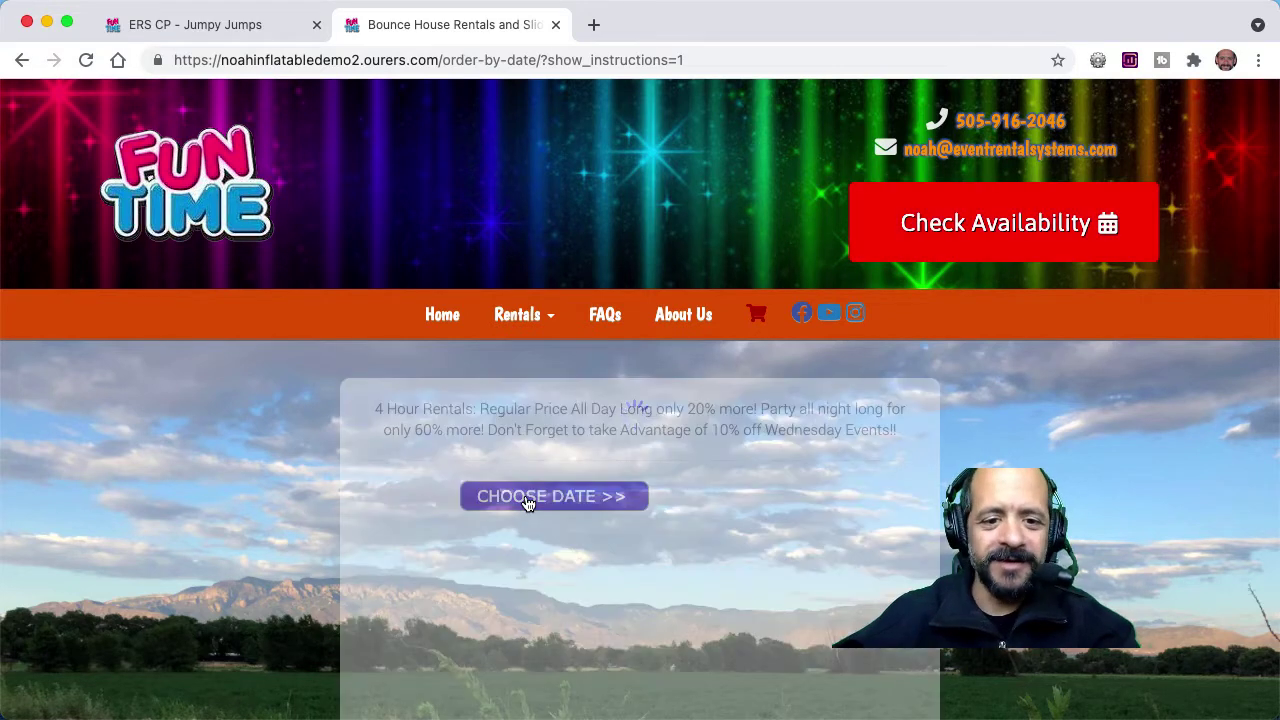
pyautogui.scroll(-3, 600, 548)
pyautogui.scroll(-2, 600, 548)
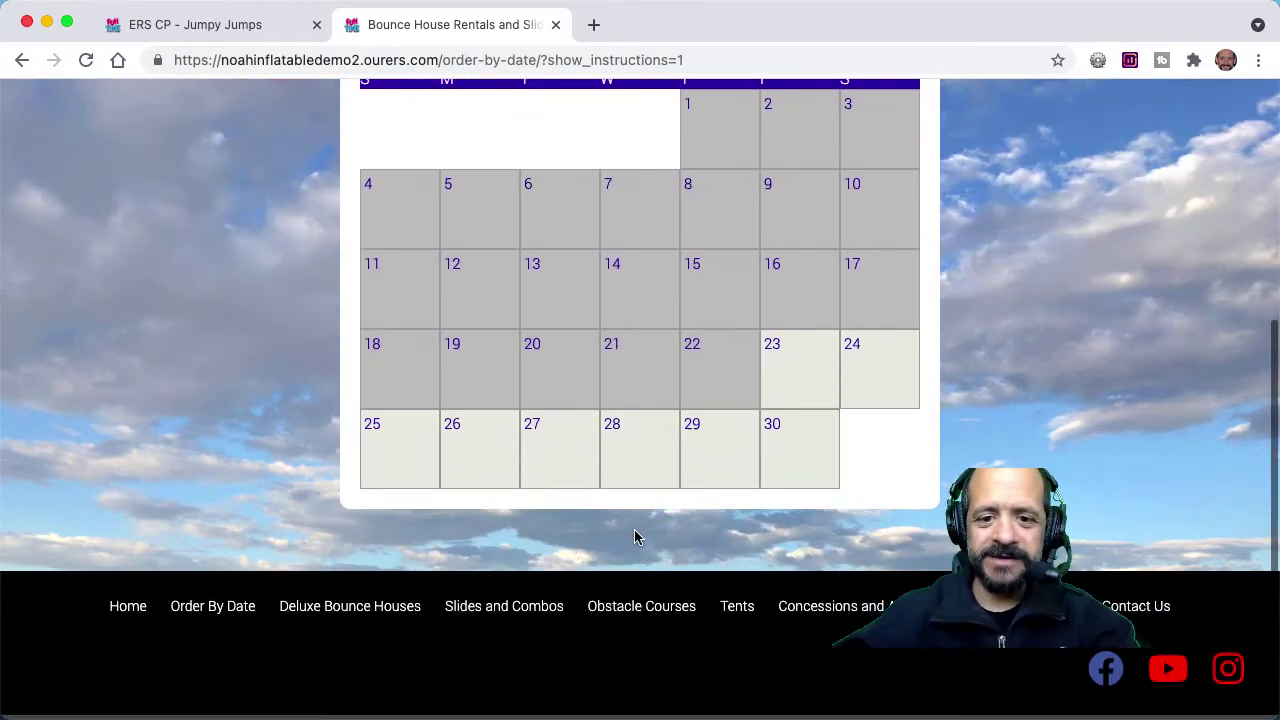
pyautogui.click(811, 478)
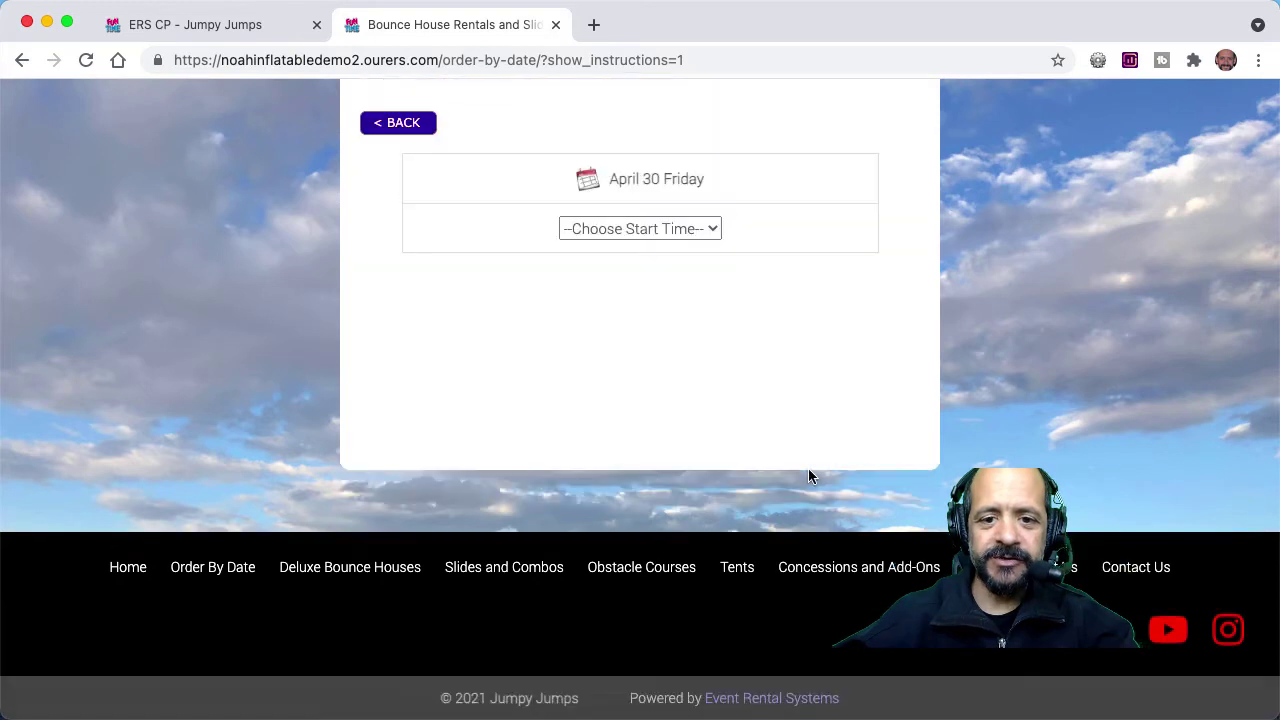
pyautogui.click(650, 229)
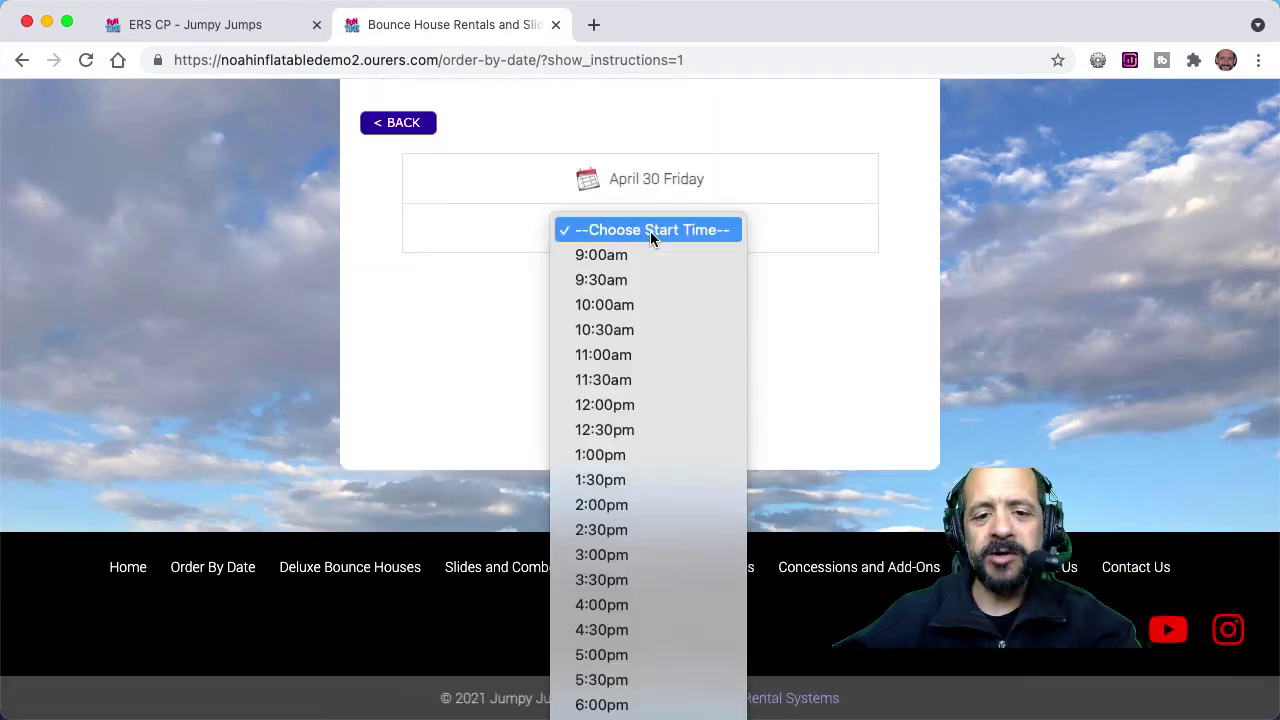
pyautogui.click(648, 252)
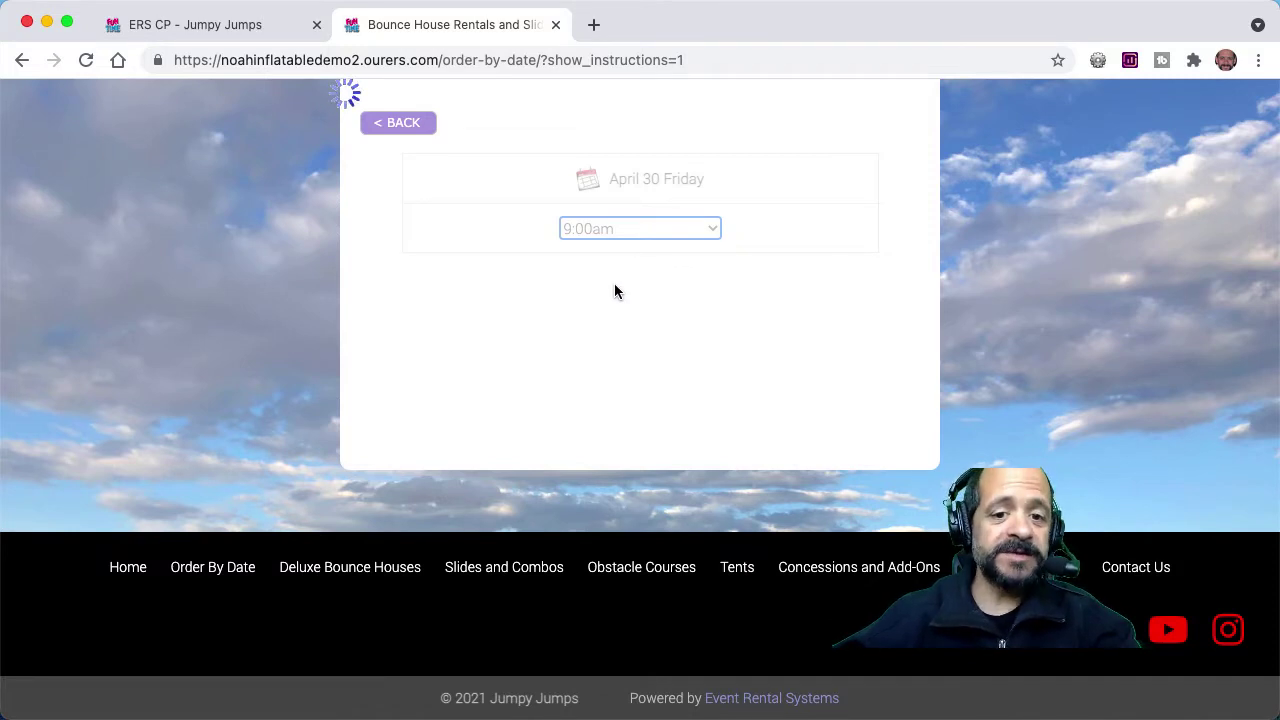
pyautogui.click(614, 281)
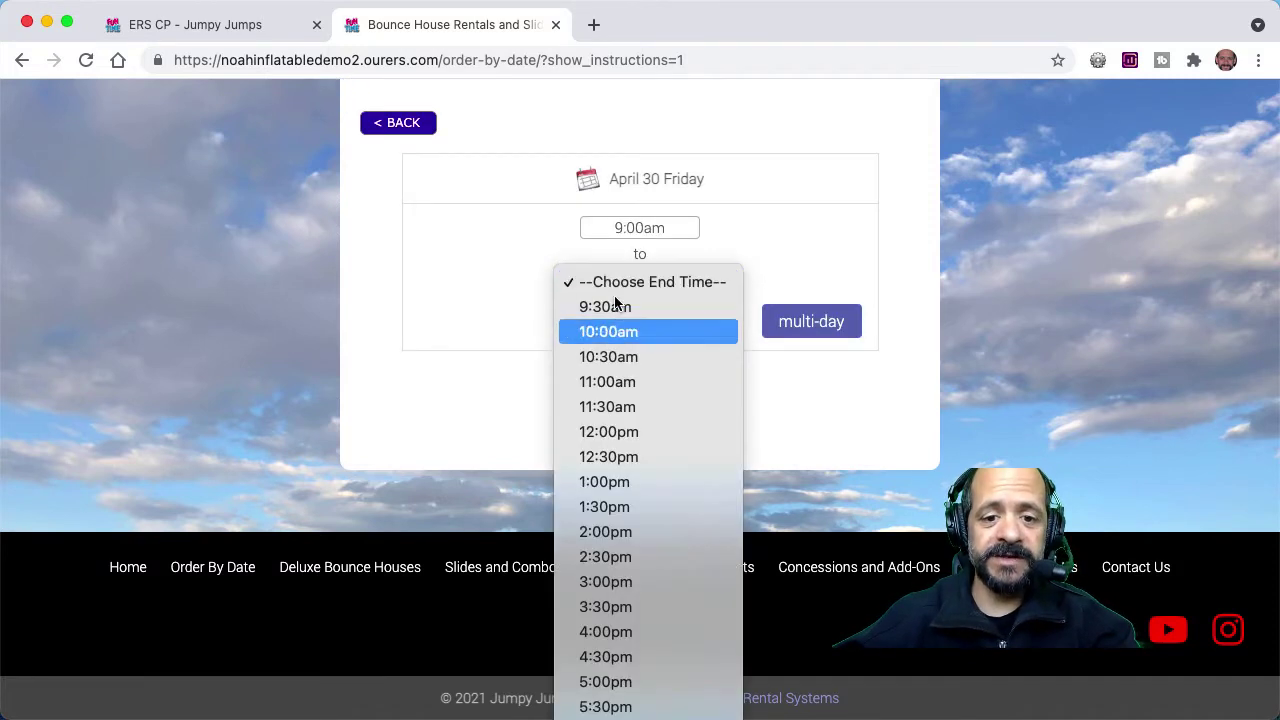
pyautogui.click(620, 482)
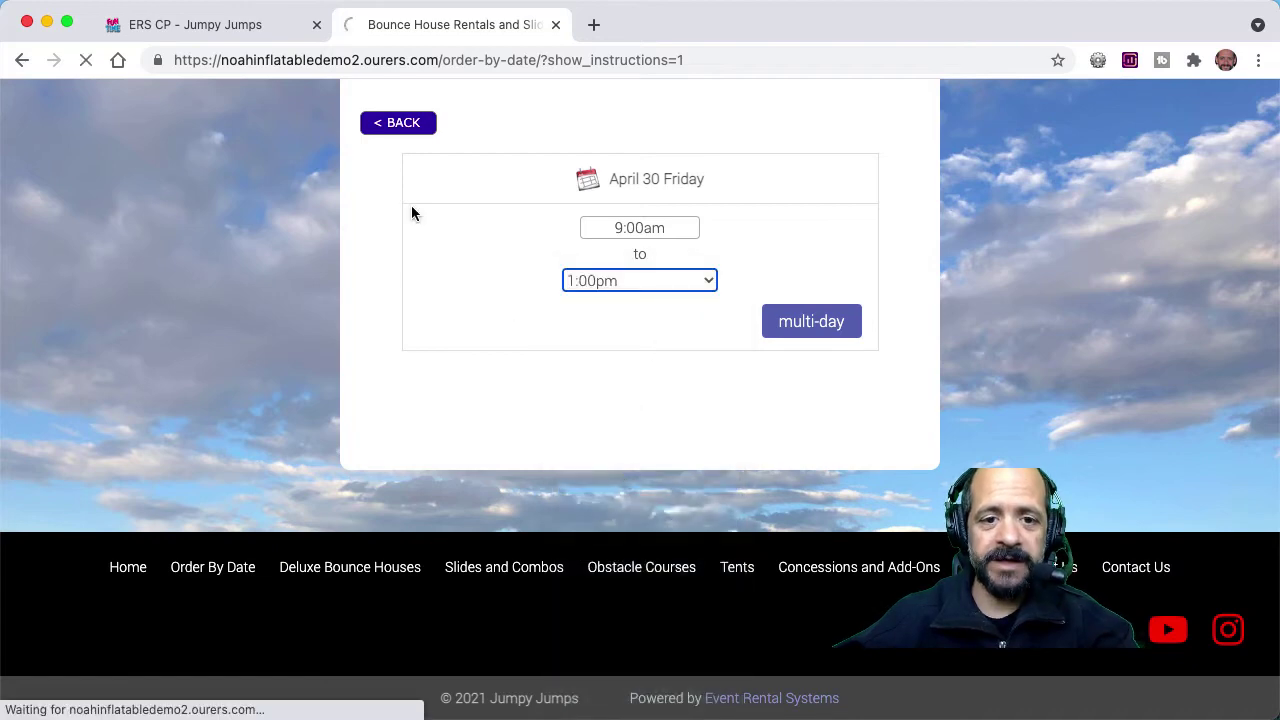
# Step: Switch to the control panel, review the Main schedule profile's time and day settings, and return to the Schedule Profiles list
pyautogui.click(228, 27)
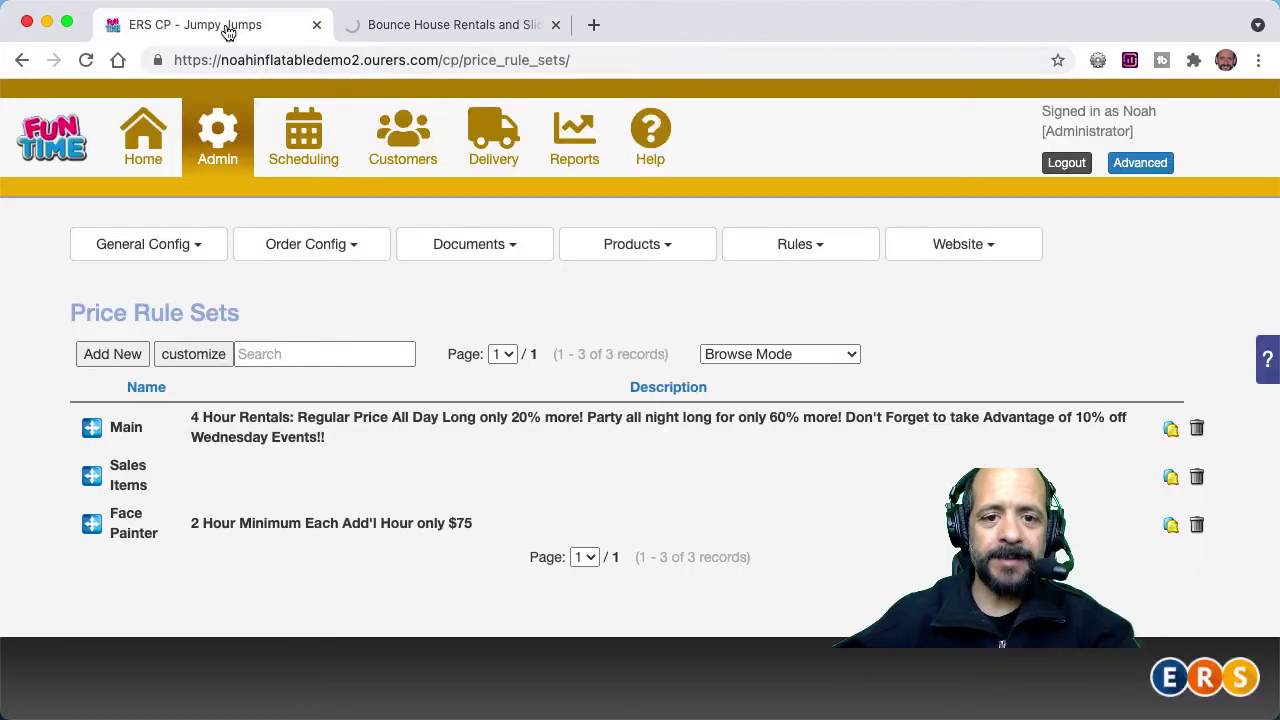
pyautogui.click(650, 246)
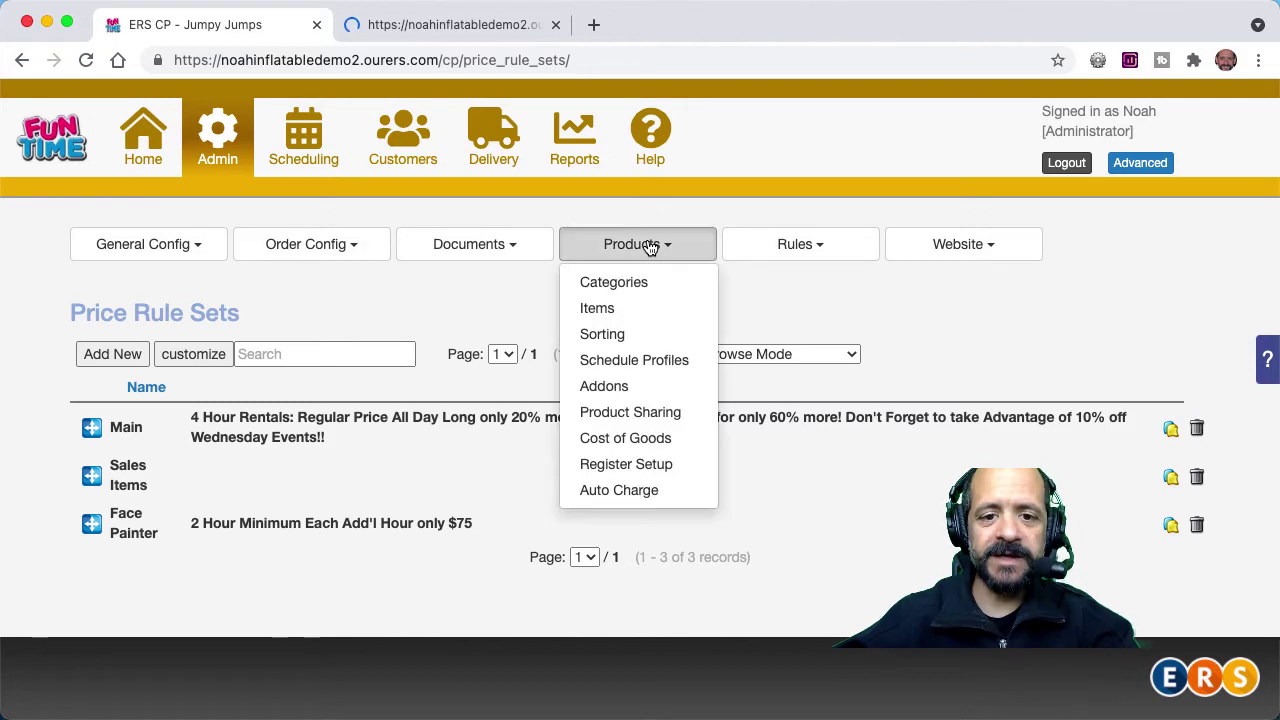
pyautogui.click(617, 359)
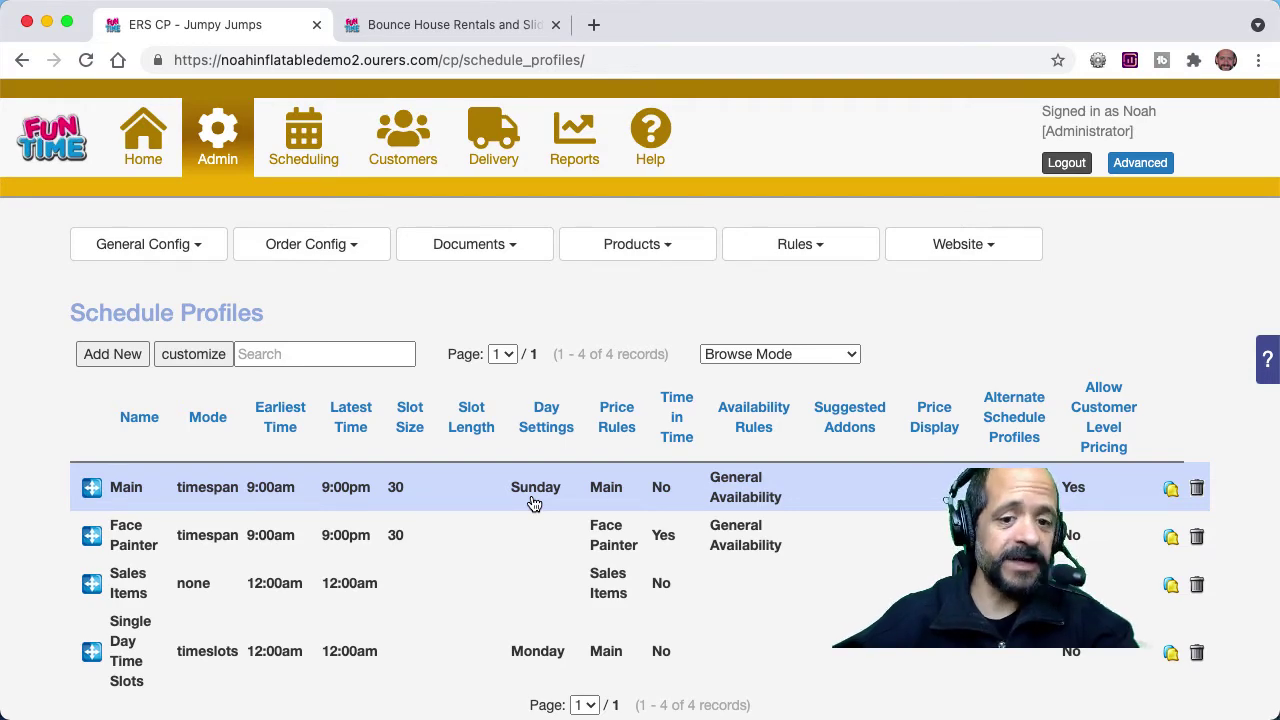
pyautogui.click(534, 503)
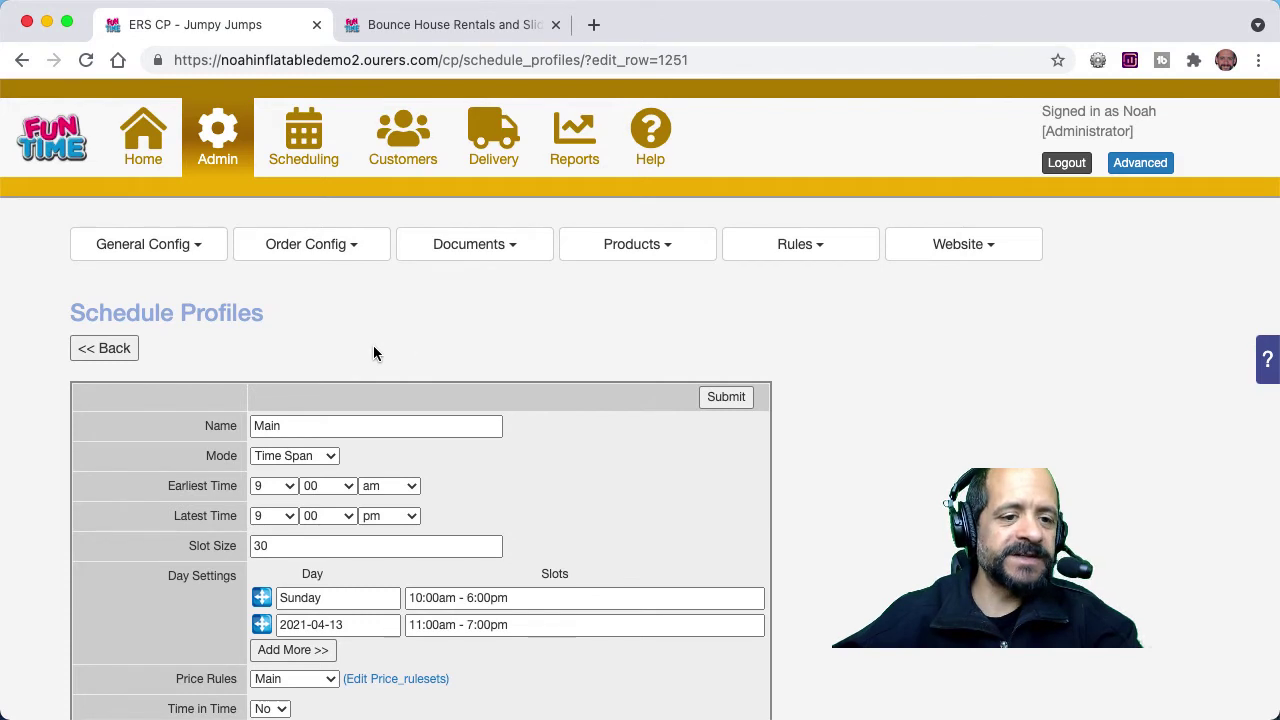
pyautogui.click(131, 354)
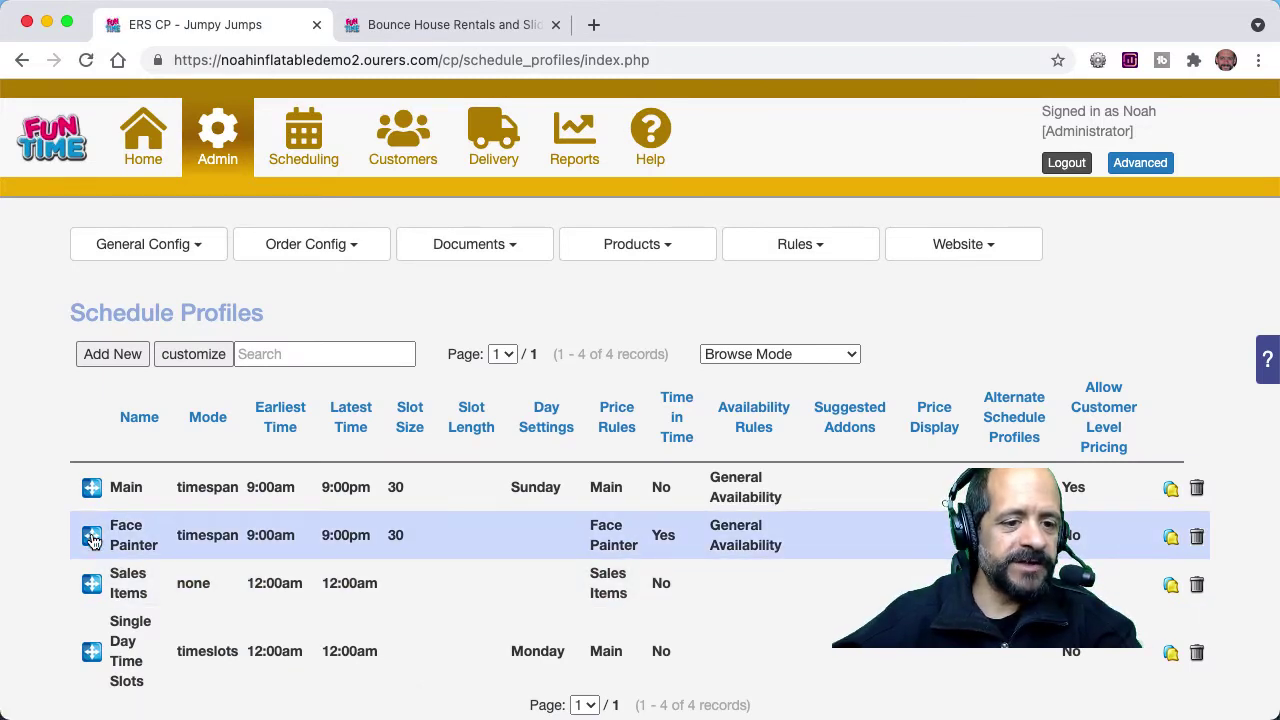
# Step: Move the Face Painter schedule profile above Main, and return Main to the first position in the list
pyautogui.click(91, 491)
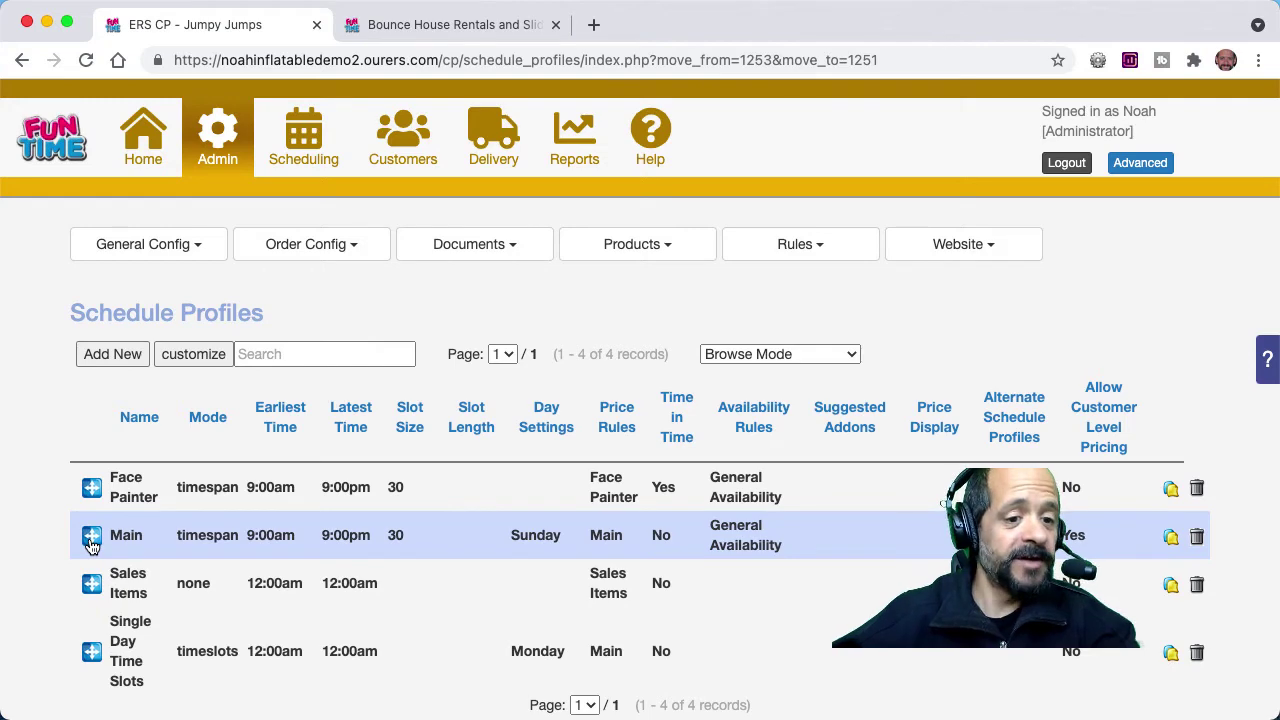
pyautogui.moveTo(91, 543); pyautogui.dragTo(93, 495)
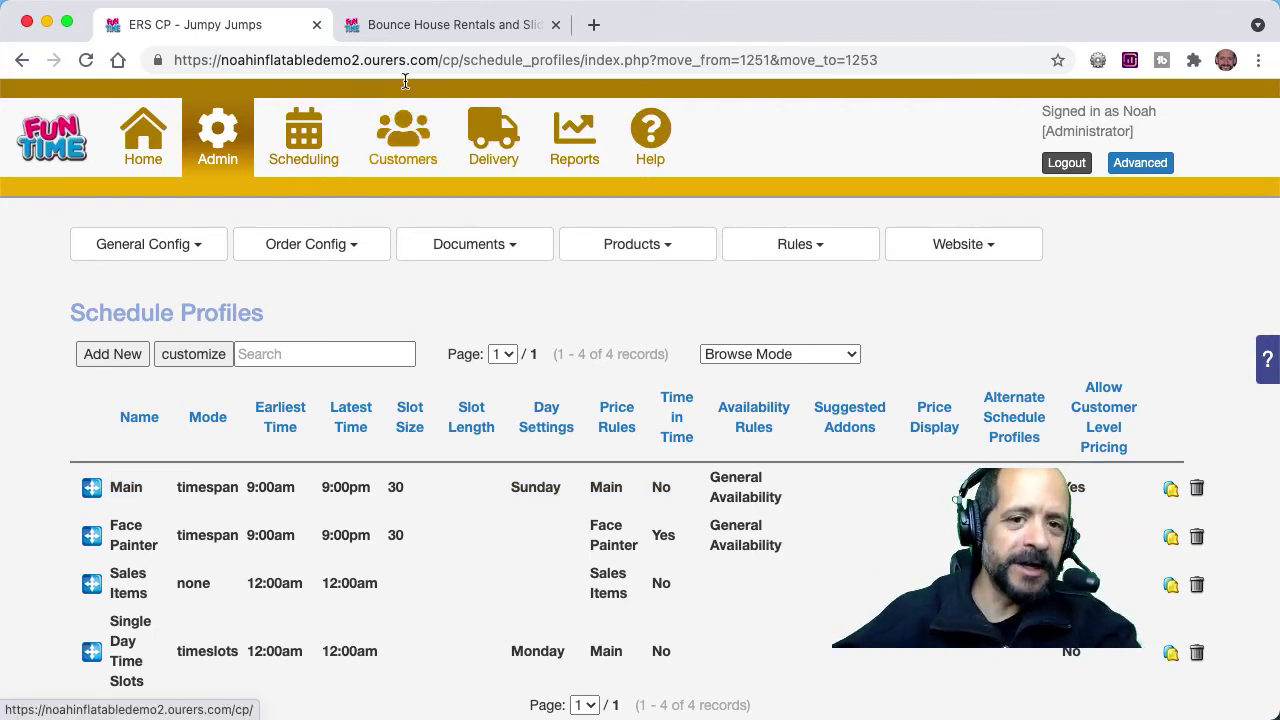
# Step: Switch to the storefront and look over the product categories offered for the order
pyautogui.click(435, 27)
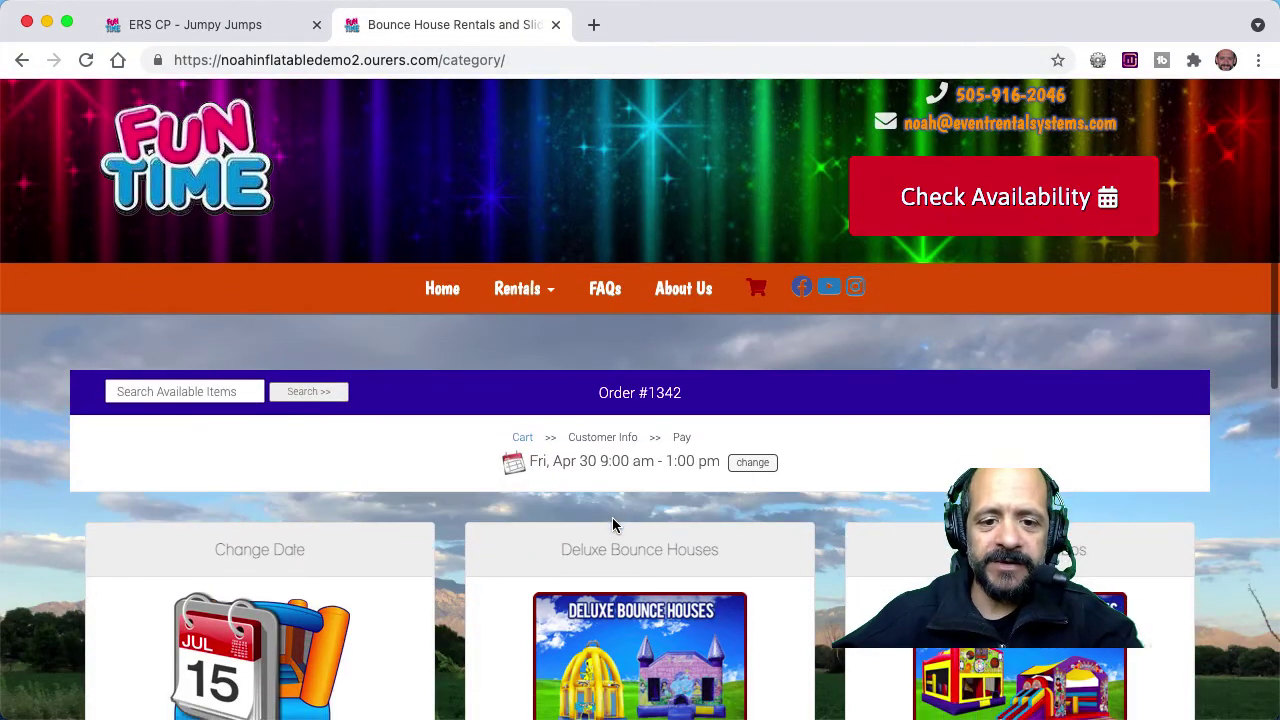
pyautogui.scroll(-3, 614, 523)
pyautogui.scroll(-2, 612, 526)
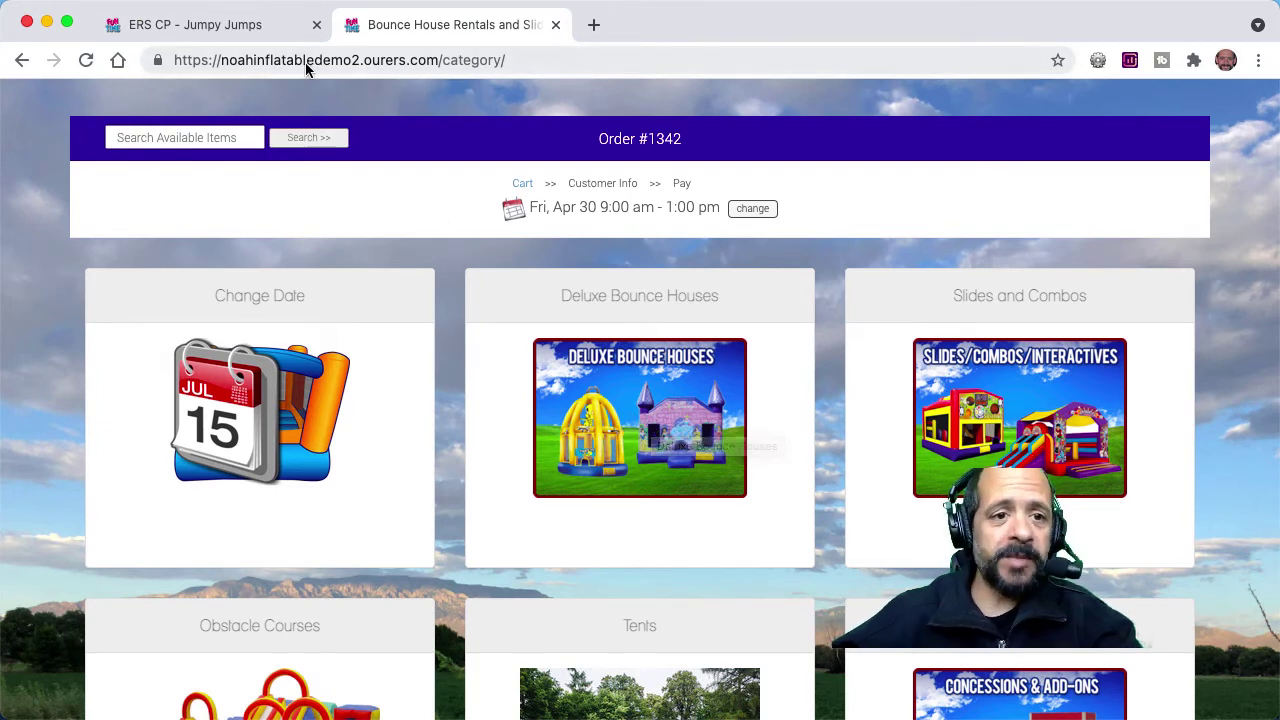
# Step: In the control panel's product sorting, place Slides and Combos above Deluxe Bounce Houses, and reload the storefront's category page
pyautogui.click(255, 35)
pyautogui.click(660, 251)
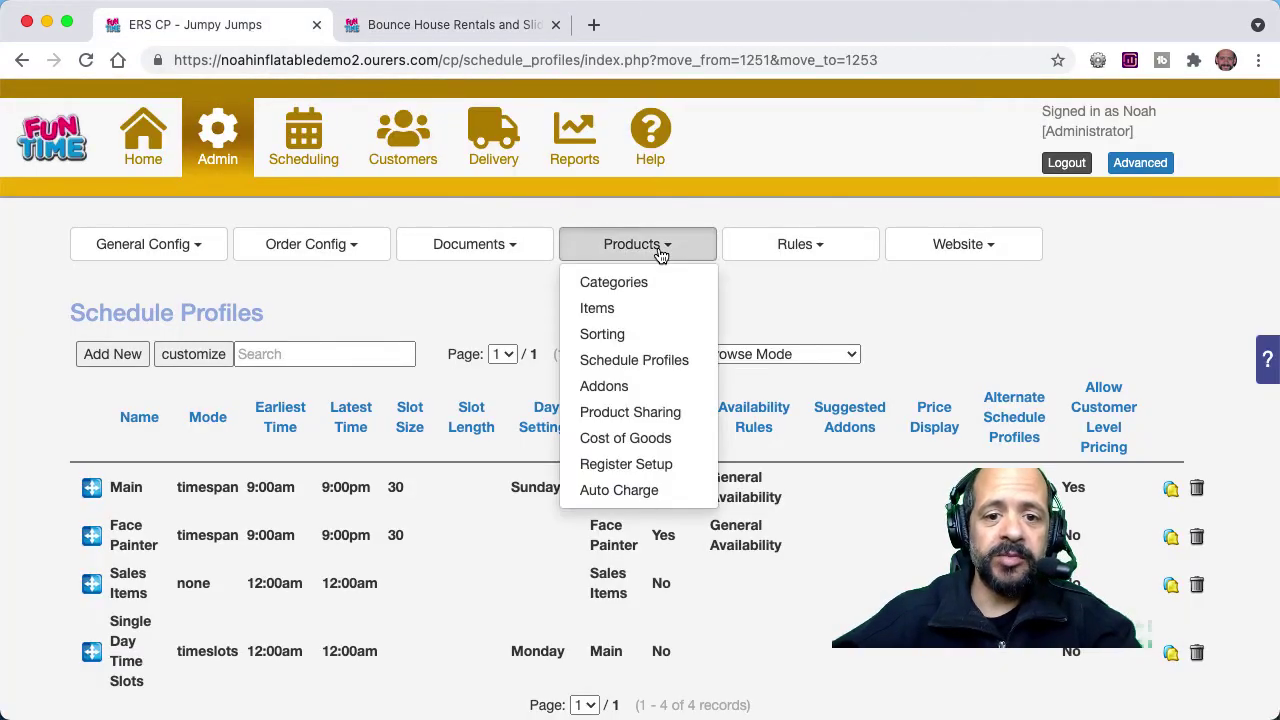
pyautogui.click(640, 329)
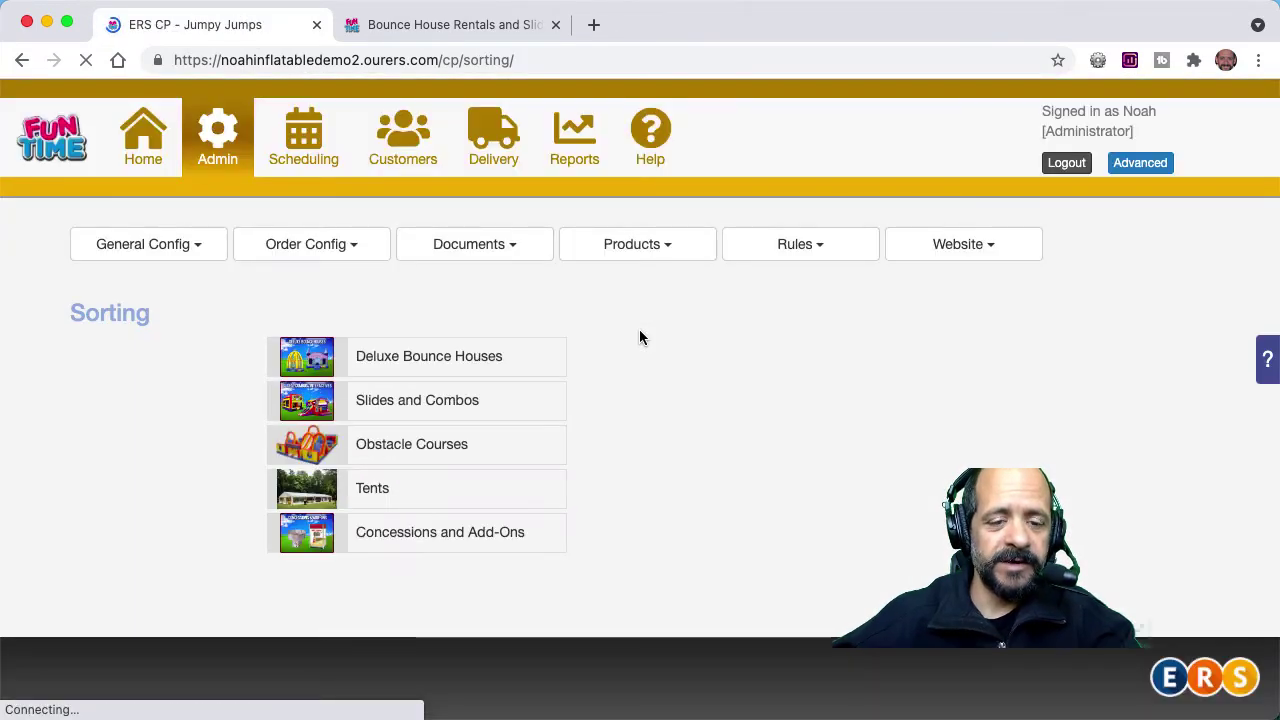
pyautogui.moveTo(394, 403); pyautogui.dragTo(394, 357)
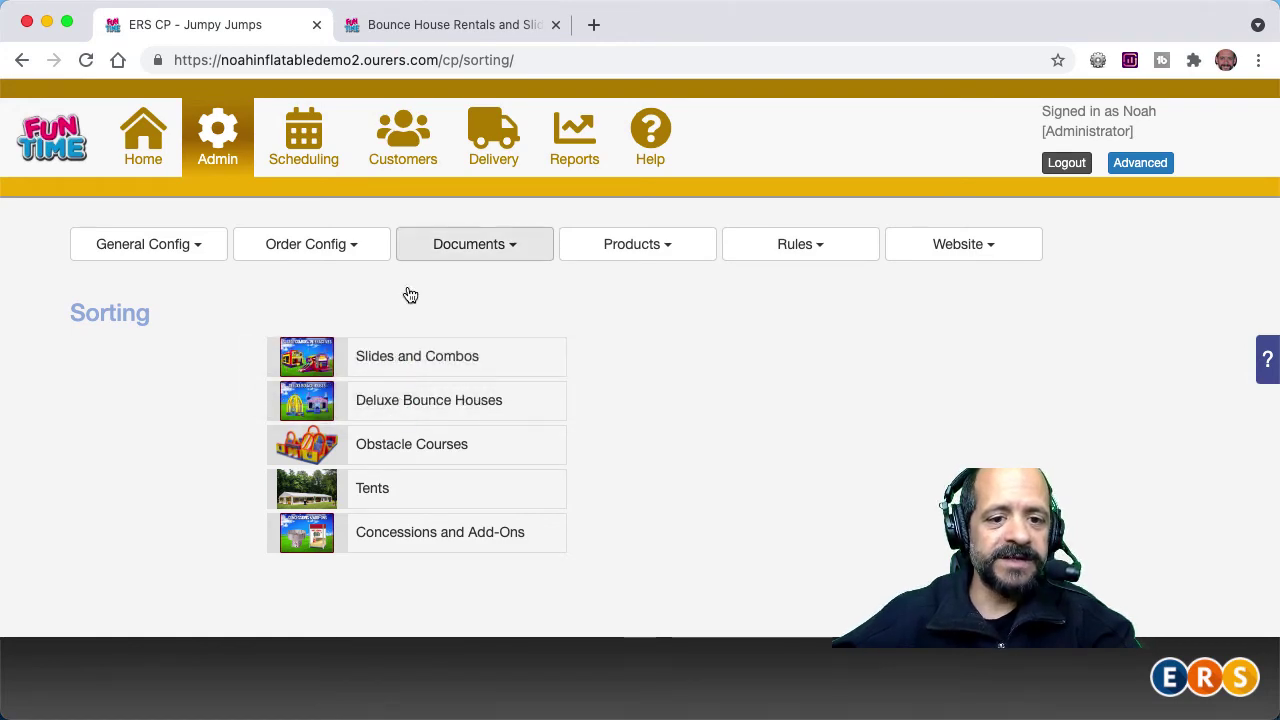
pyautogui.click(450, 24)
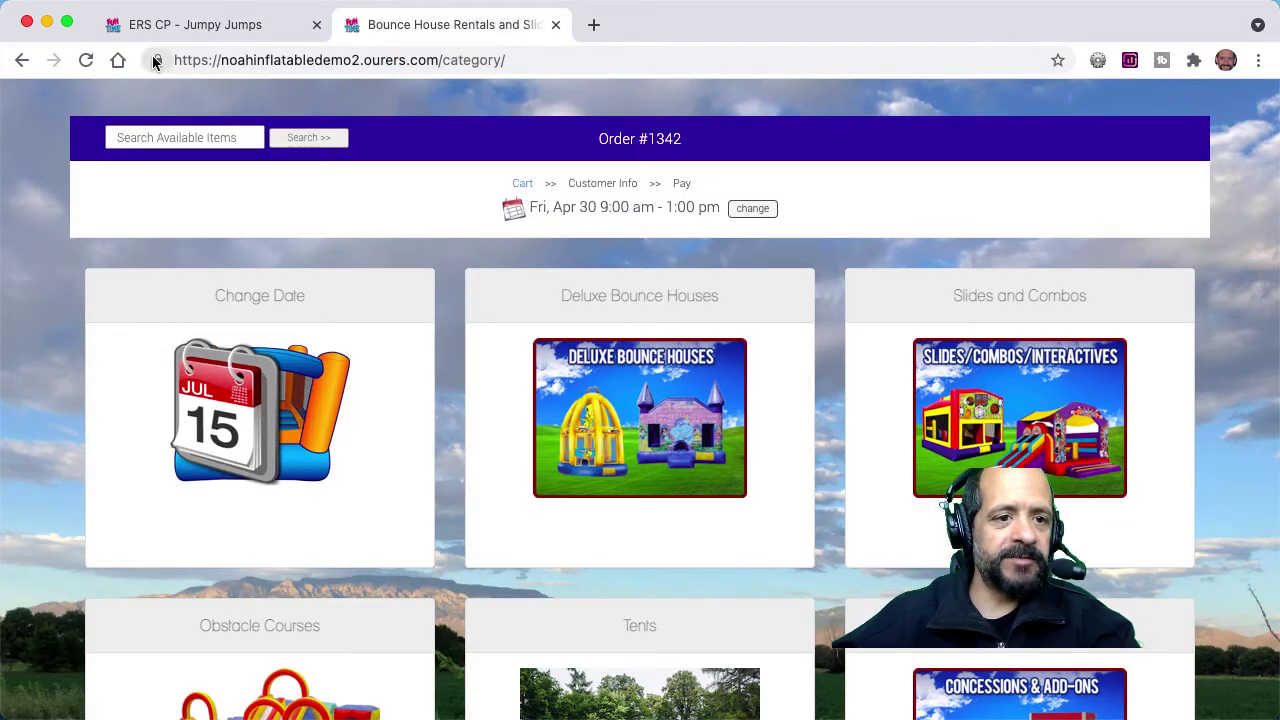
pyautogui.click(86, 60)
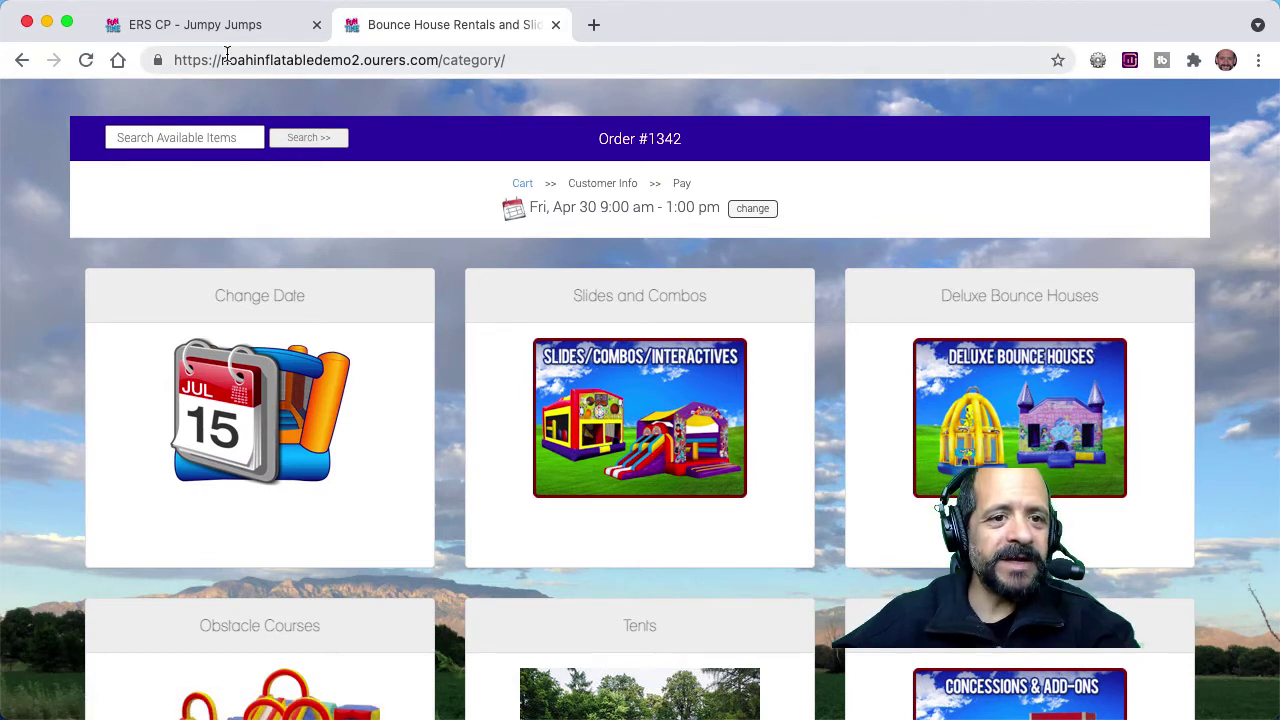
# Step: Open the storefront's Slides and Combos category and look through the order and prices of its items
pyautogui.click(634, 423)
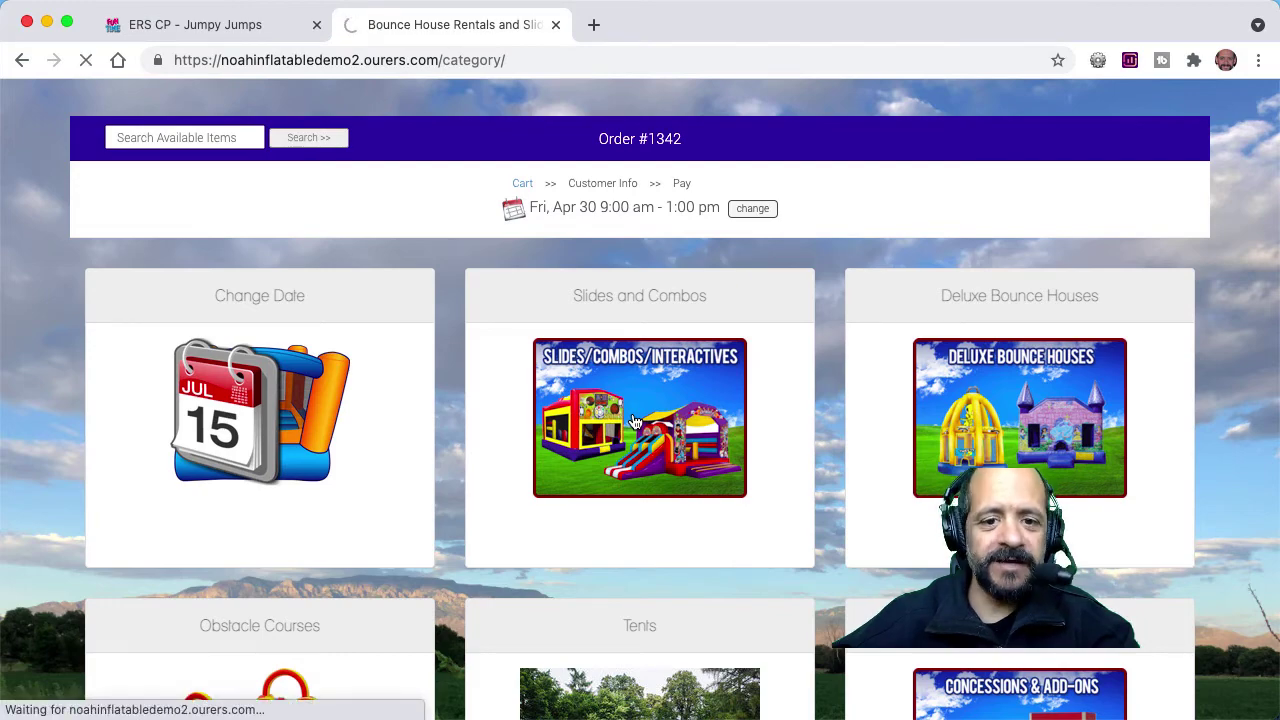
pyautogui.scroll(-5, 634, 422)
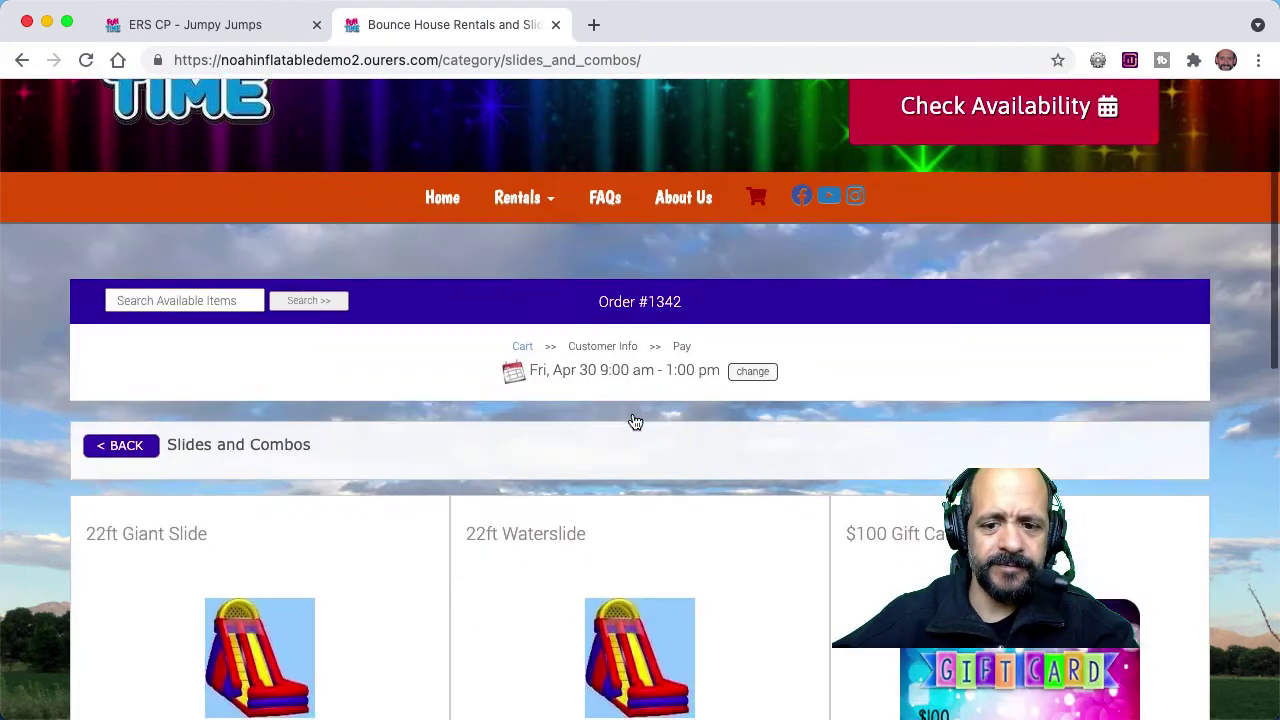
pyautogui.scroll(-3, 634, 422)
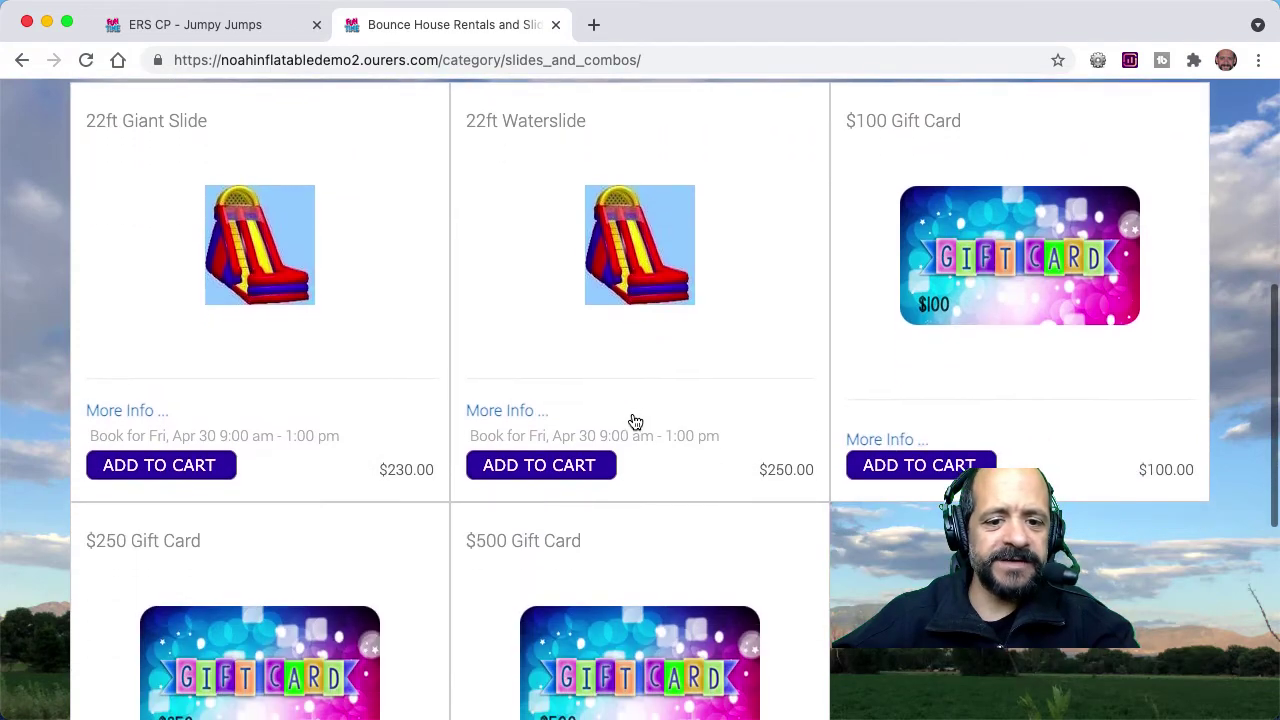
pyautogui.scroll(1, 634, 422)
pyautogui.scroll(3, 634, 422)
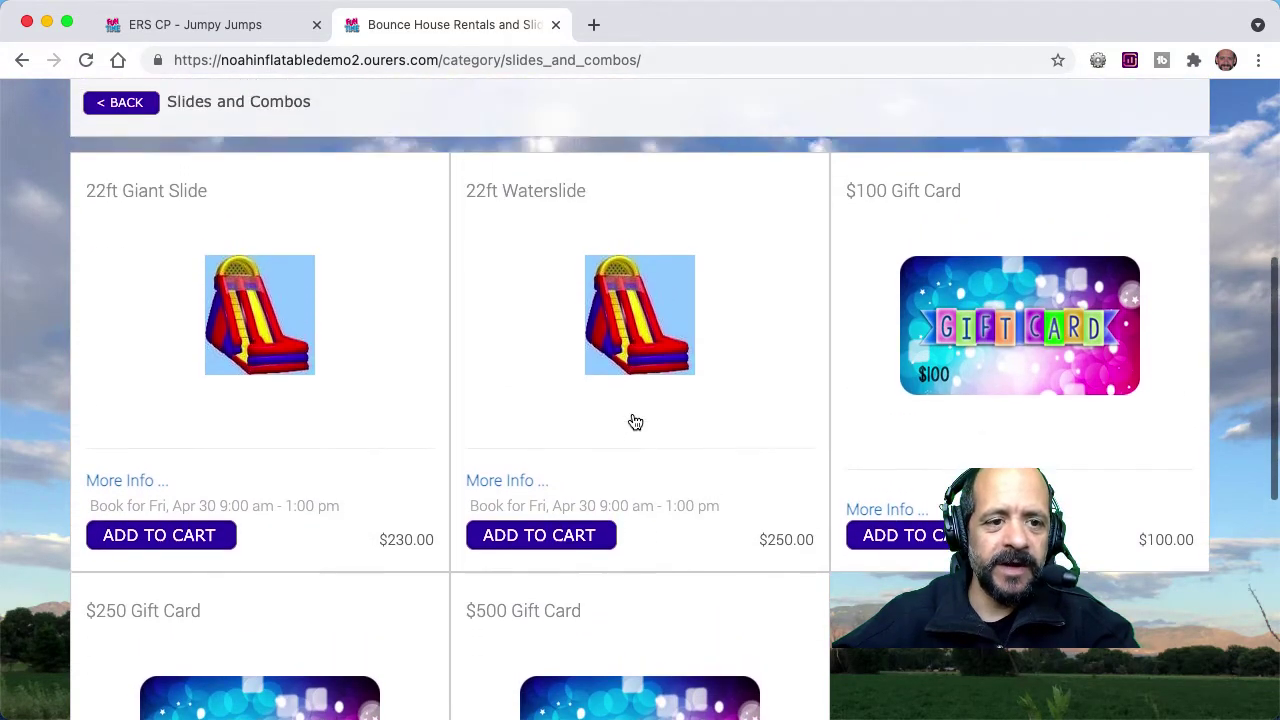
pyautogui.scroll(4, 634, 422)
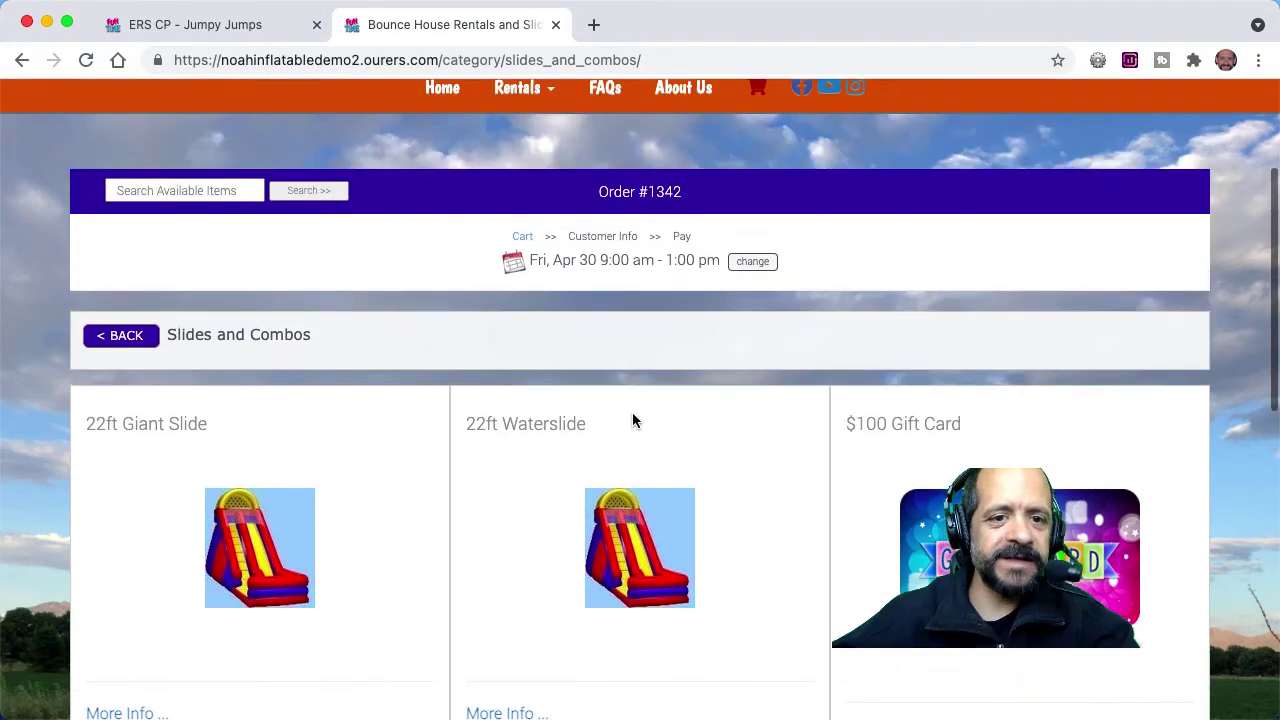
# Step: In the control panel's Slides and Combos sorting, place 22ft Waterslide above 22ft Giant Slide, and reload the storefront's category page
pyautogui.click(250, 26)
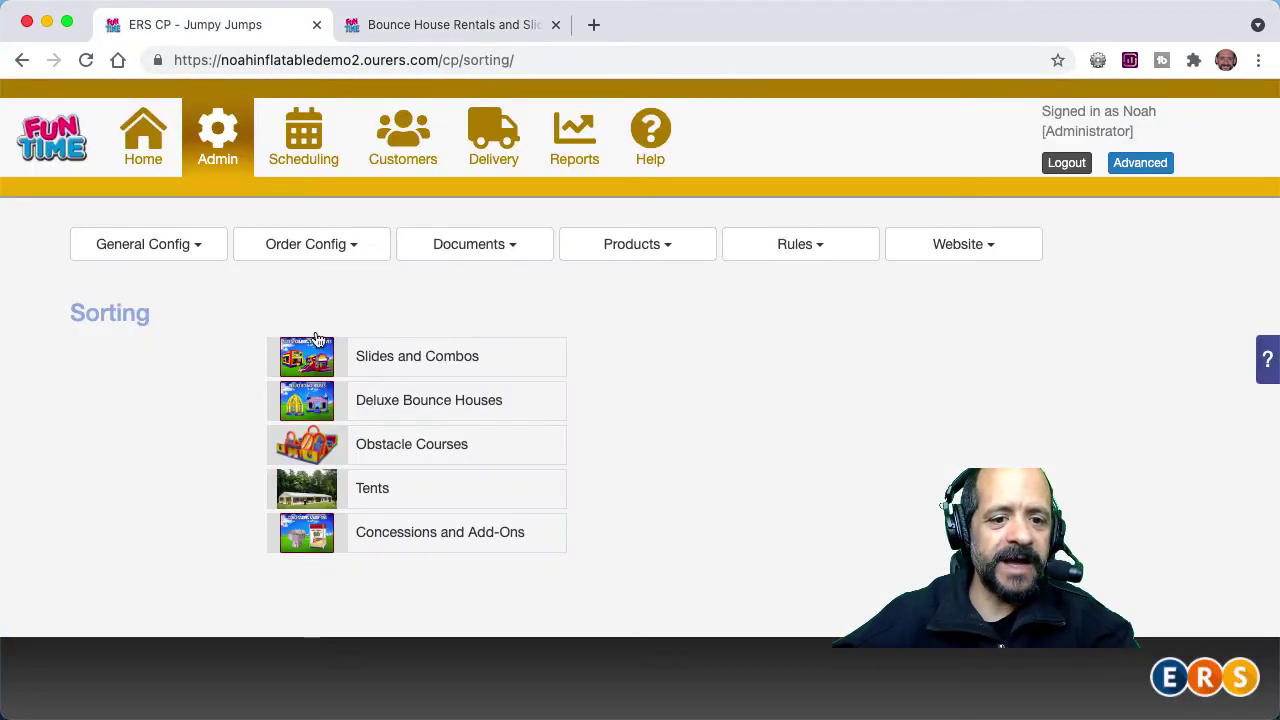
pyautogui.click(369, 372)
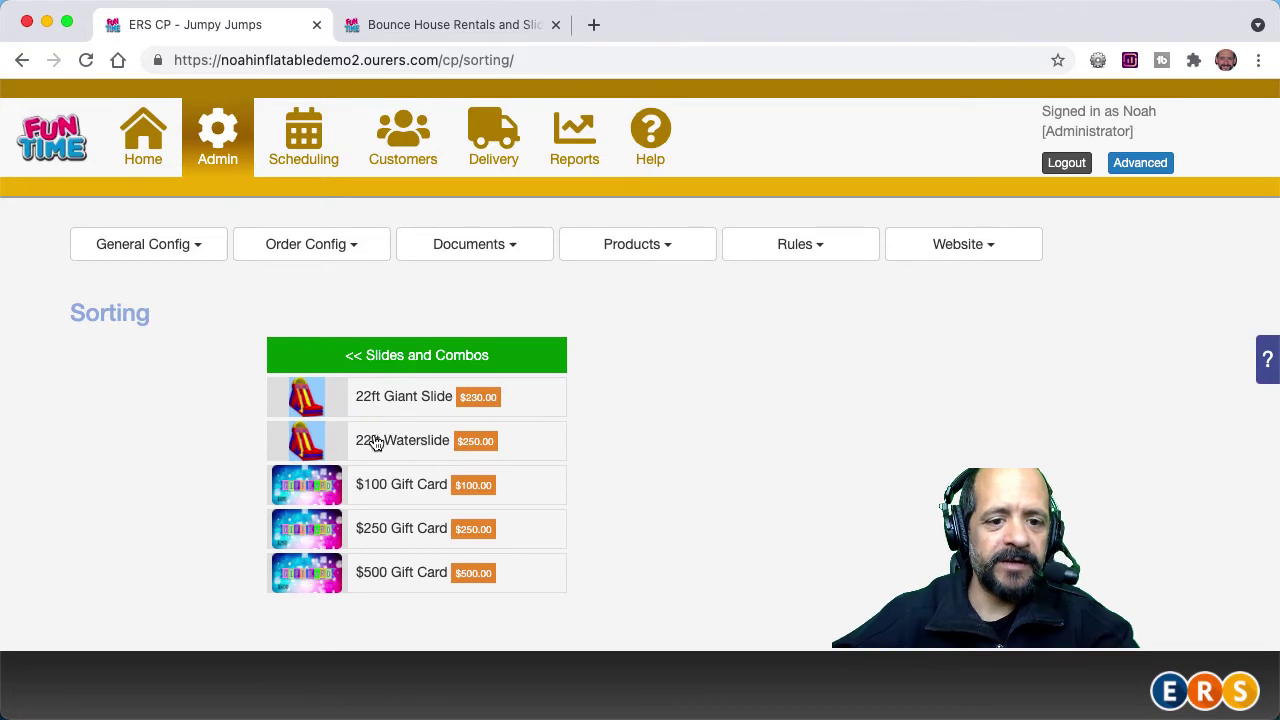
pyautogui.moveTo(374, 444); pyautogui.dragTo(374, 390)
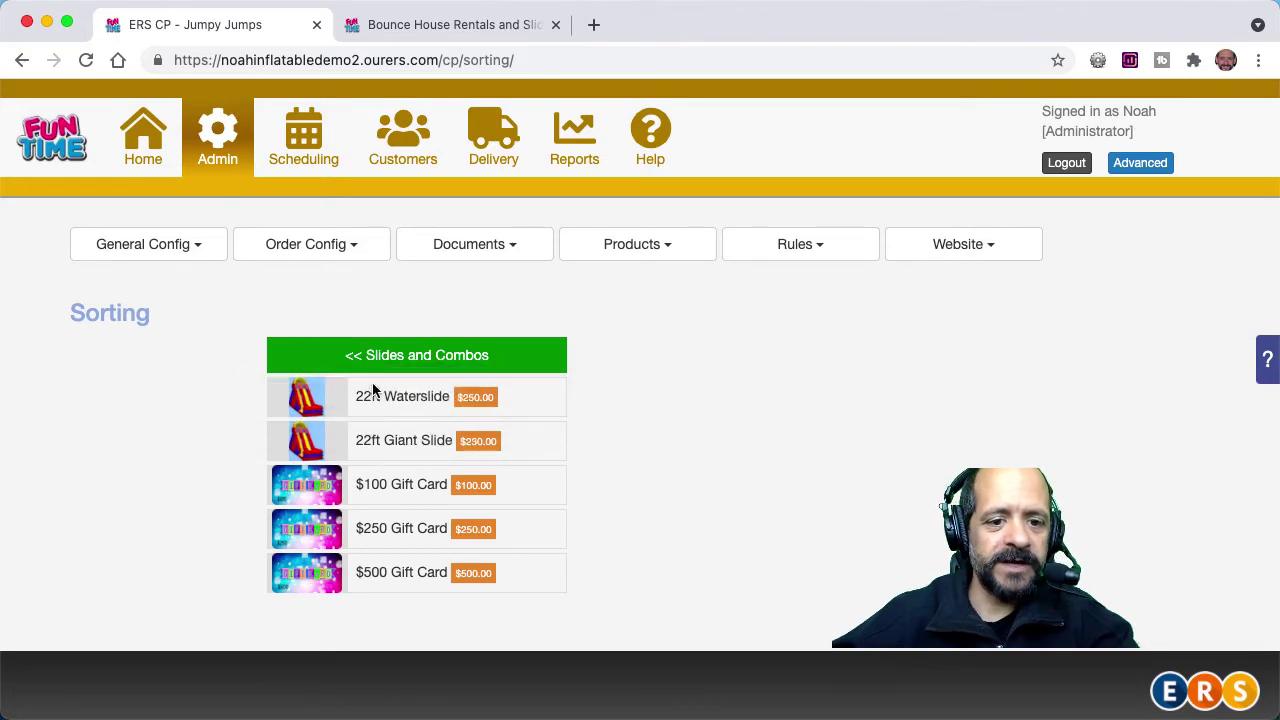
pyautogui.click(436, 30)
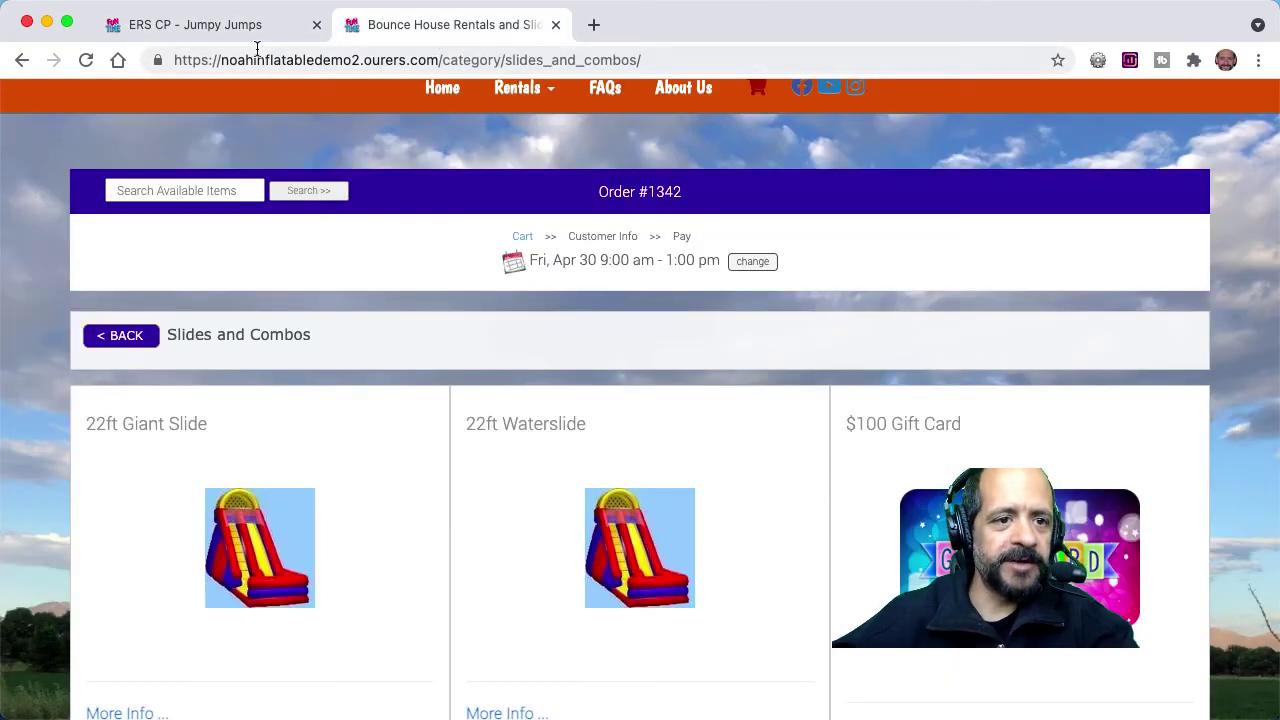
pyautogui.click(86, 60)
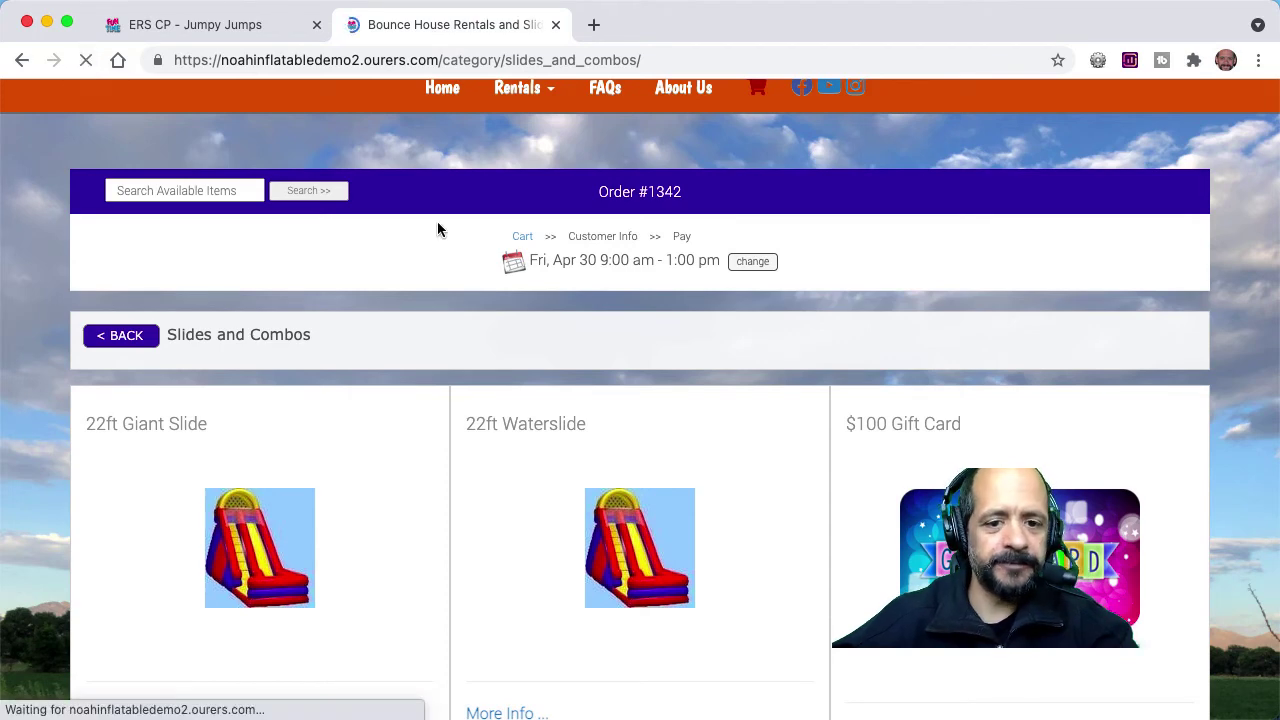
# Step: Add the 22ft Waterslide to the cart and bring up the cart's Contact & Billing Information form
pyautogui.scroll(-3, 334, 461)
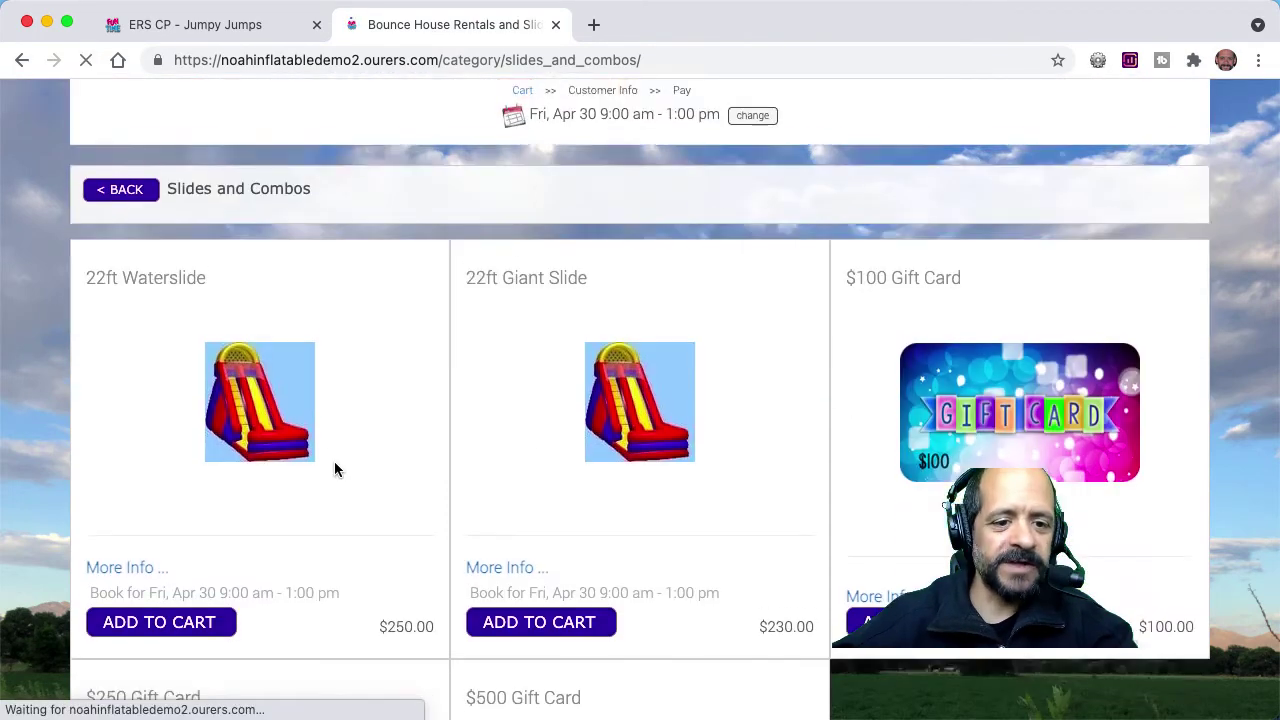
pyautogui.scroll(-1, 334, 463)
pyautogui.click(170, 590)
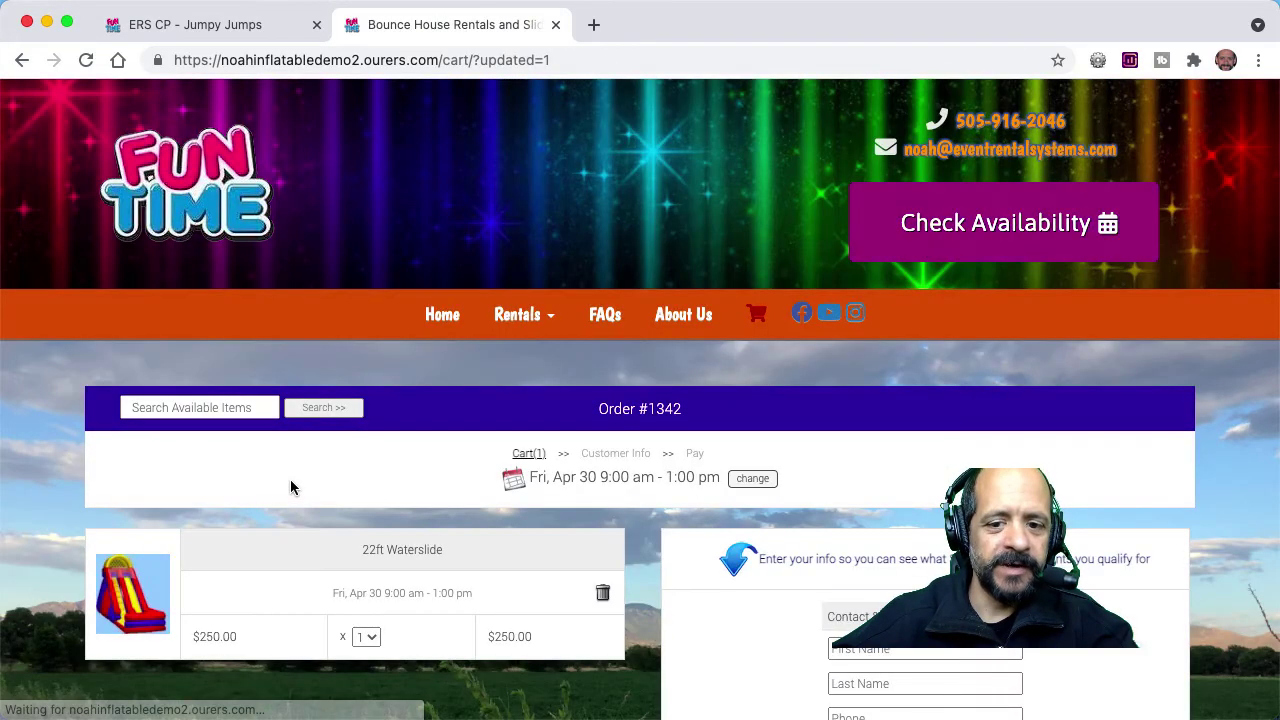
pyautogui.scroll(-4, 567, 596)
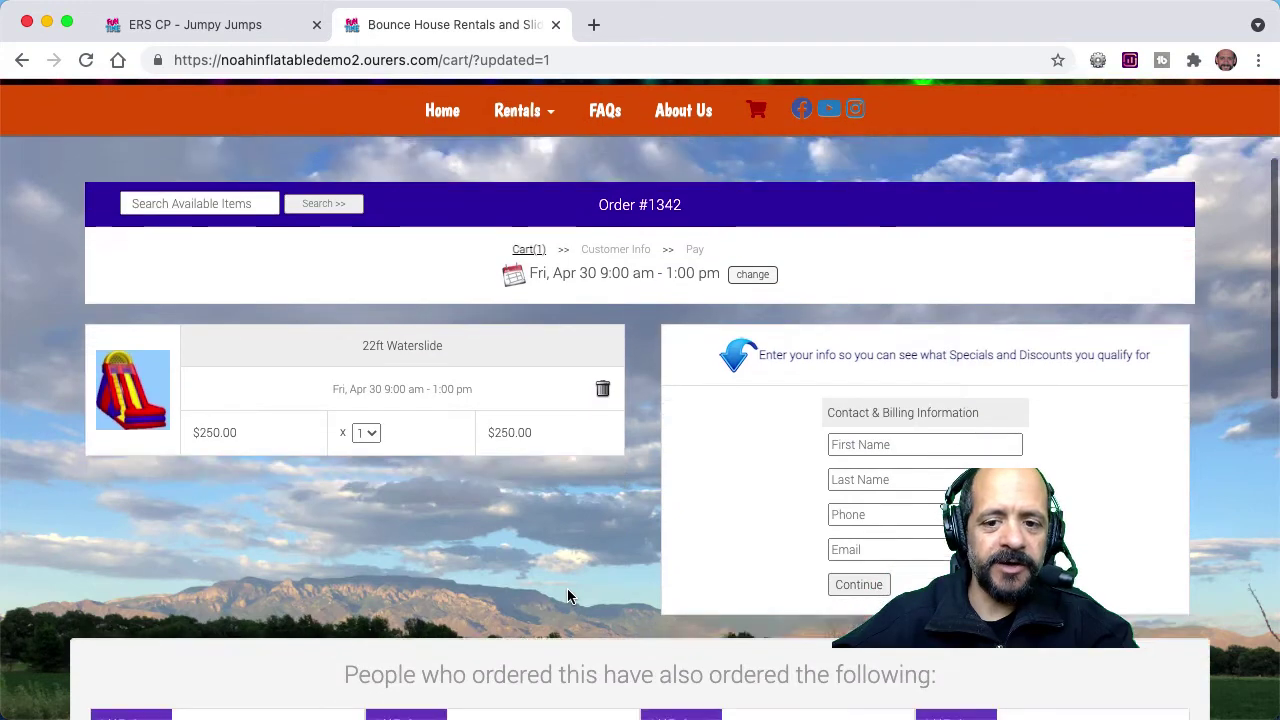
pyautogui.scroll(-1, 567, 596)
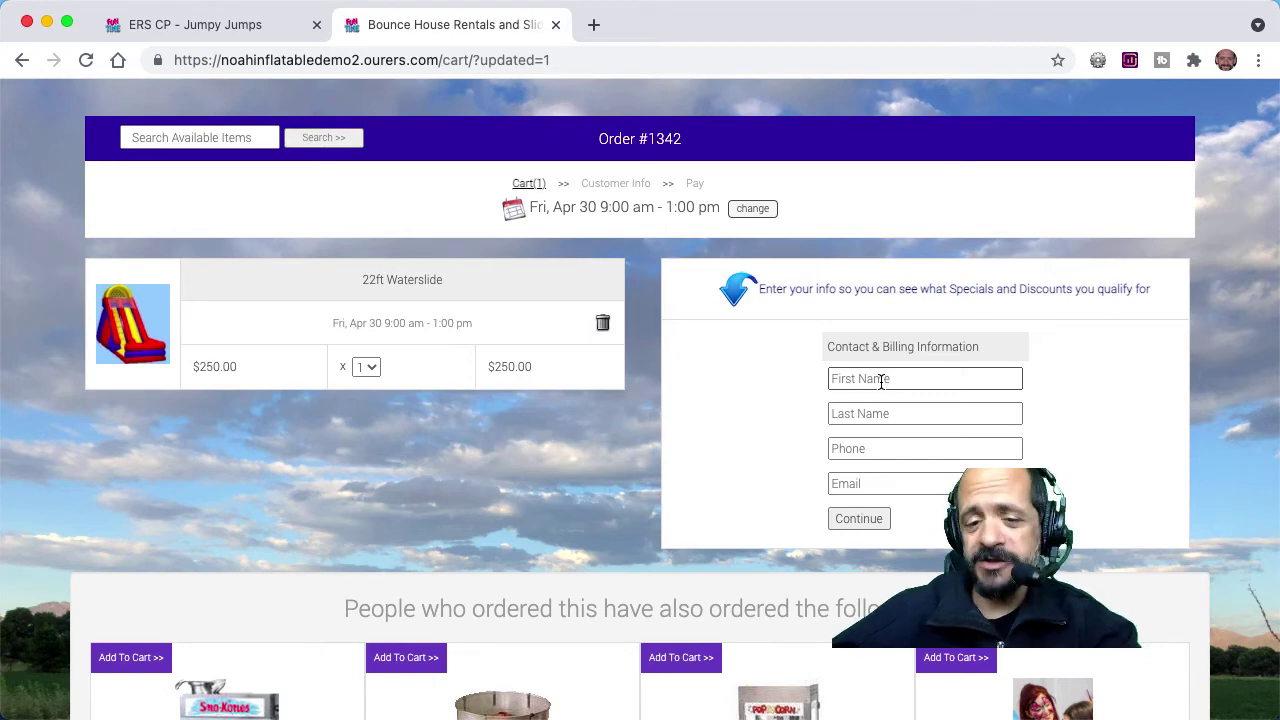
# Step: Search the control panel's Help Knowledge Base for "loyalty"
pyautogui.scroll(5, 881, 380)
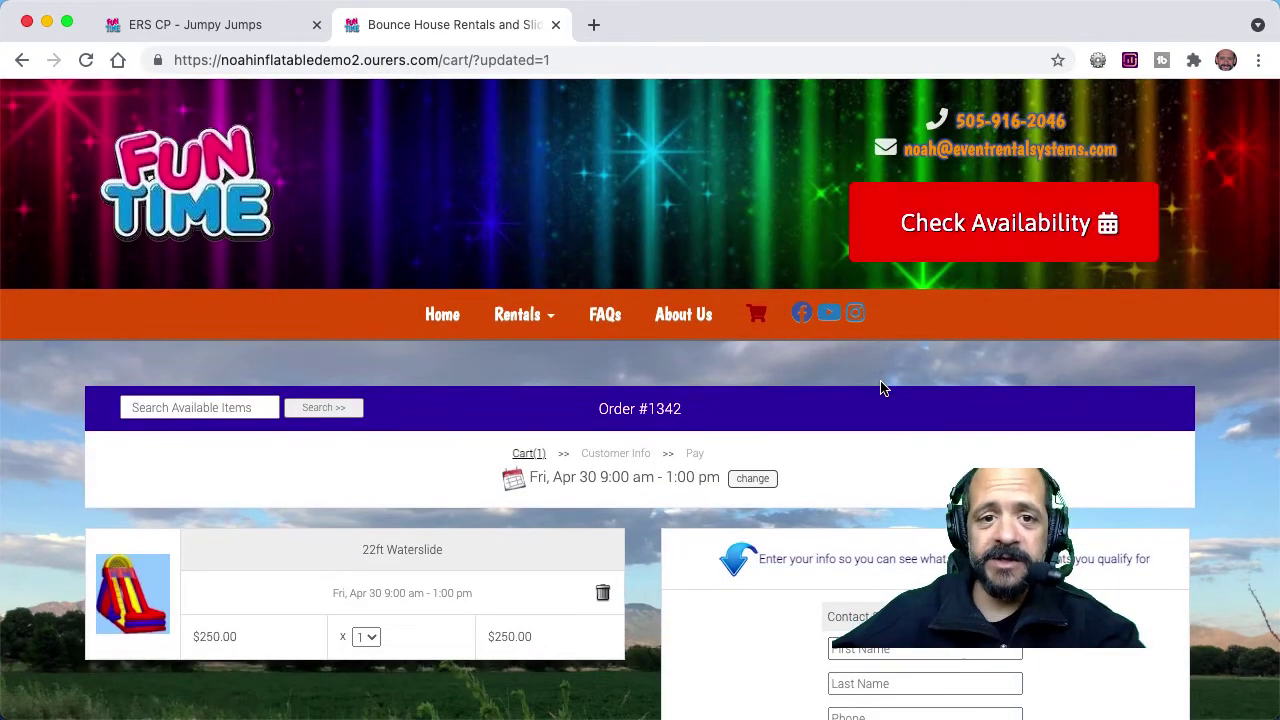
pyautogui.click(271, 27)
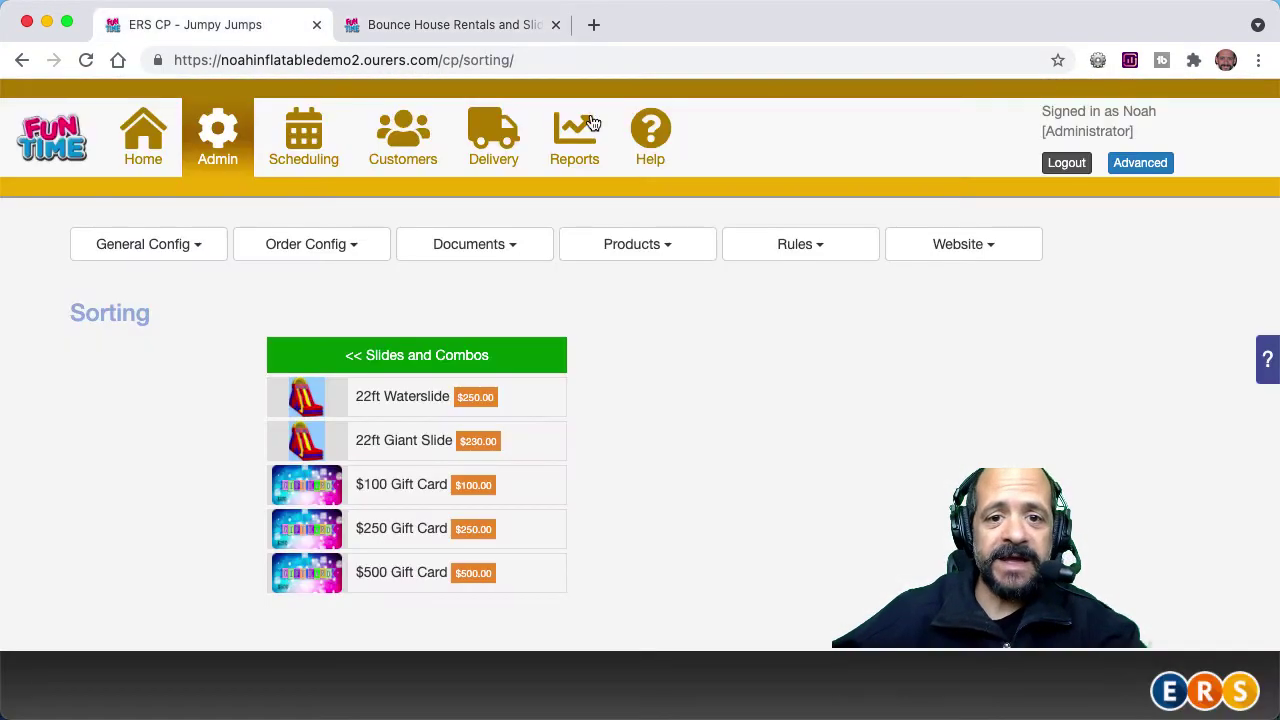
pyautogui.click(648, 142)
pyautogui.click(703, 211)
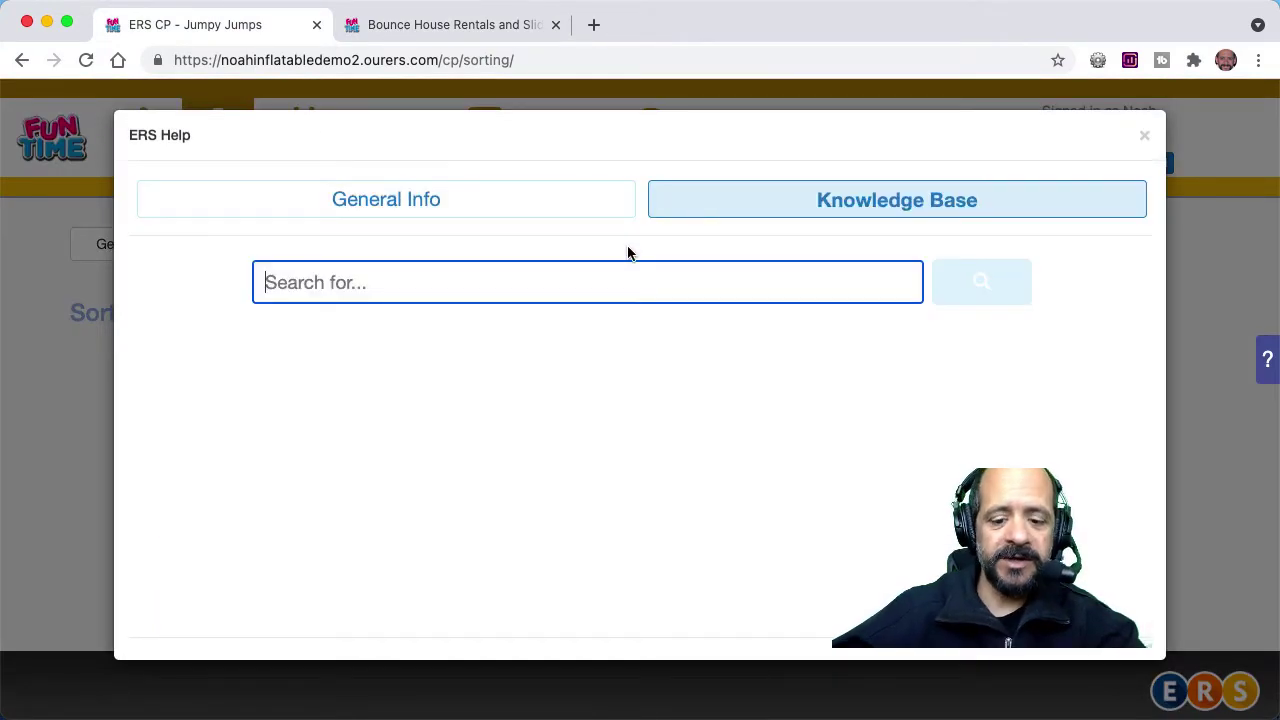
pyautogui.write('loyalty')
pyautogui.press('BackSpace')
pyautogui.press('BackSpace')
pyautogui.write('oyalty')
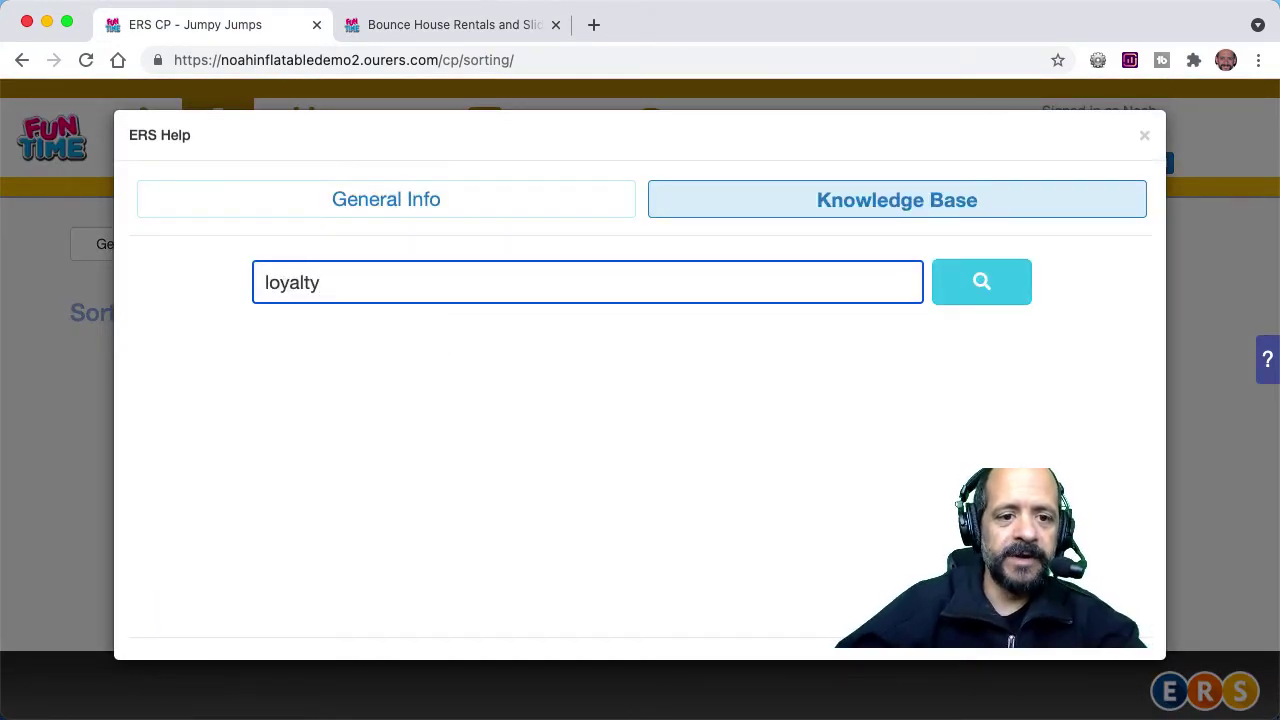
pyautogui.press('Return')
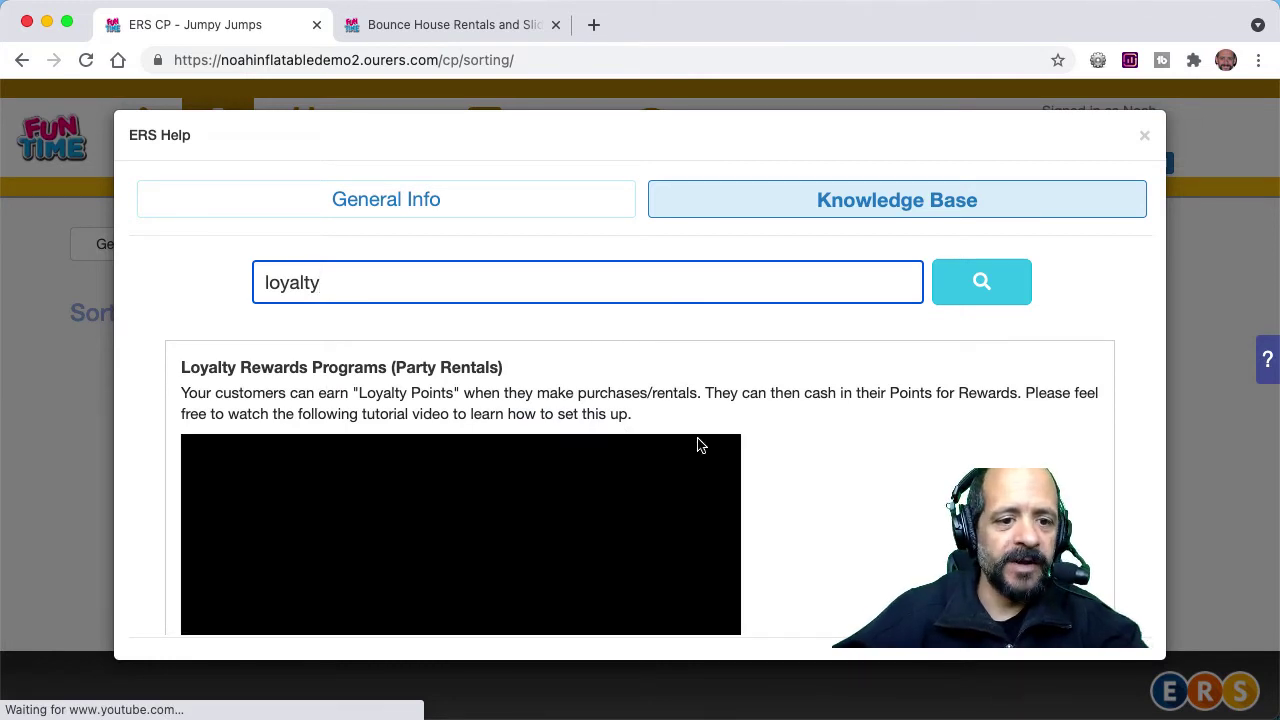
# Step: Return to the storefront cart and review its Contact & Billing Information form and the suggested add-on items
pyautogui.click(443, 34)
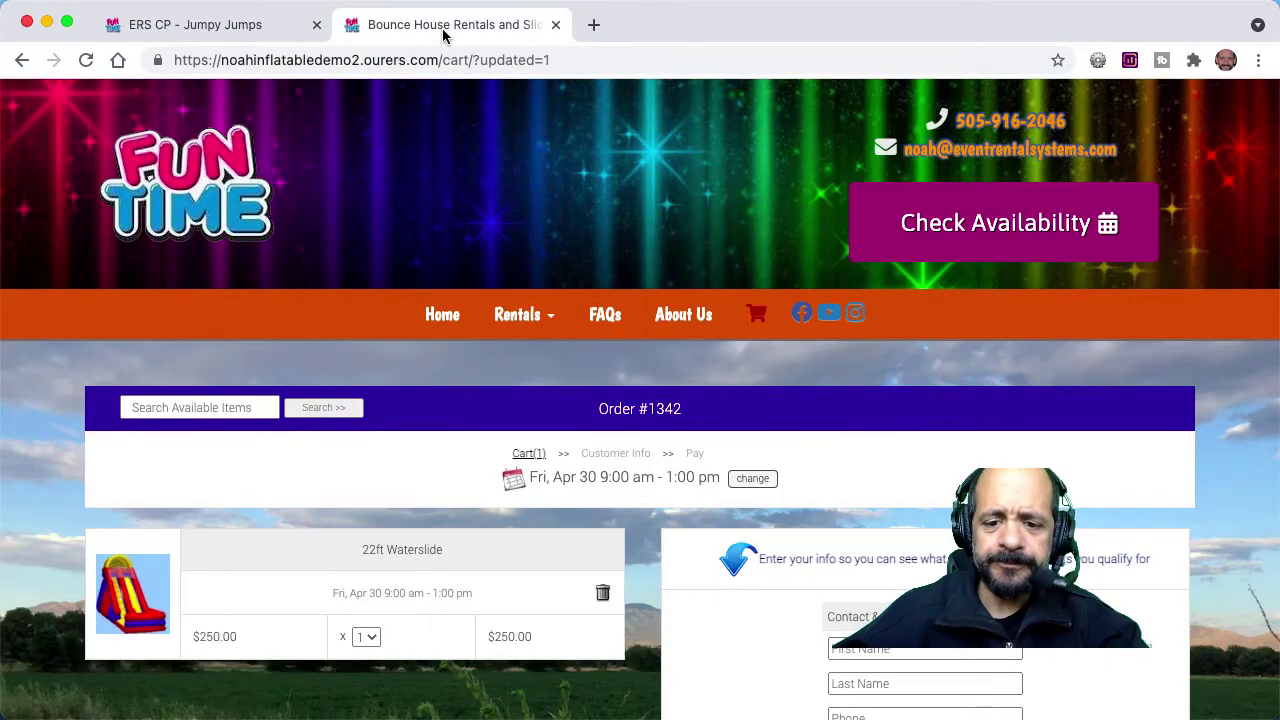
pyautogui.scroll(-5, 766, 574)
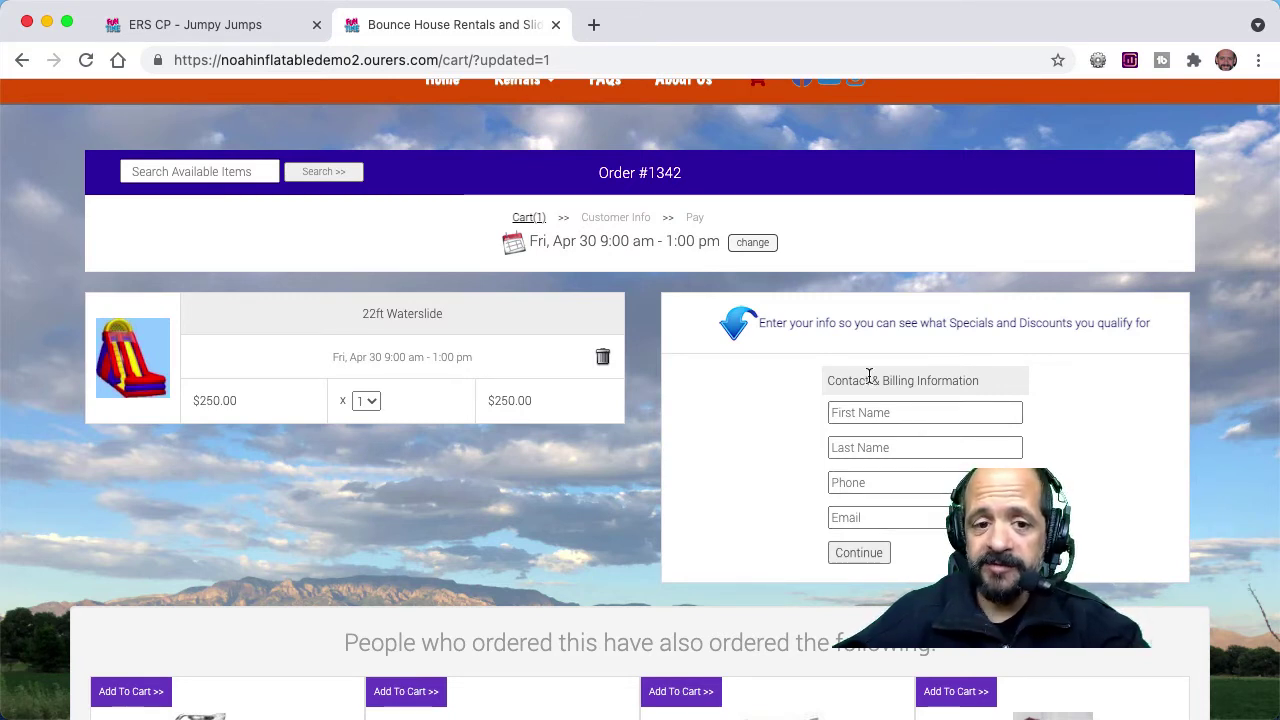
pyautogui.scroll(-3, 660, 623)
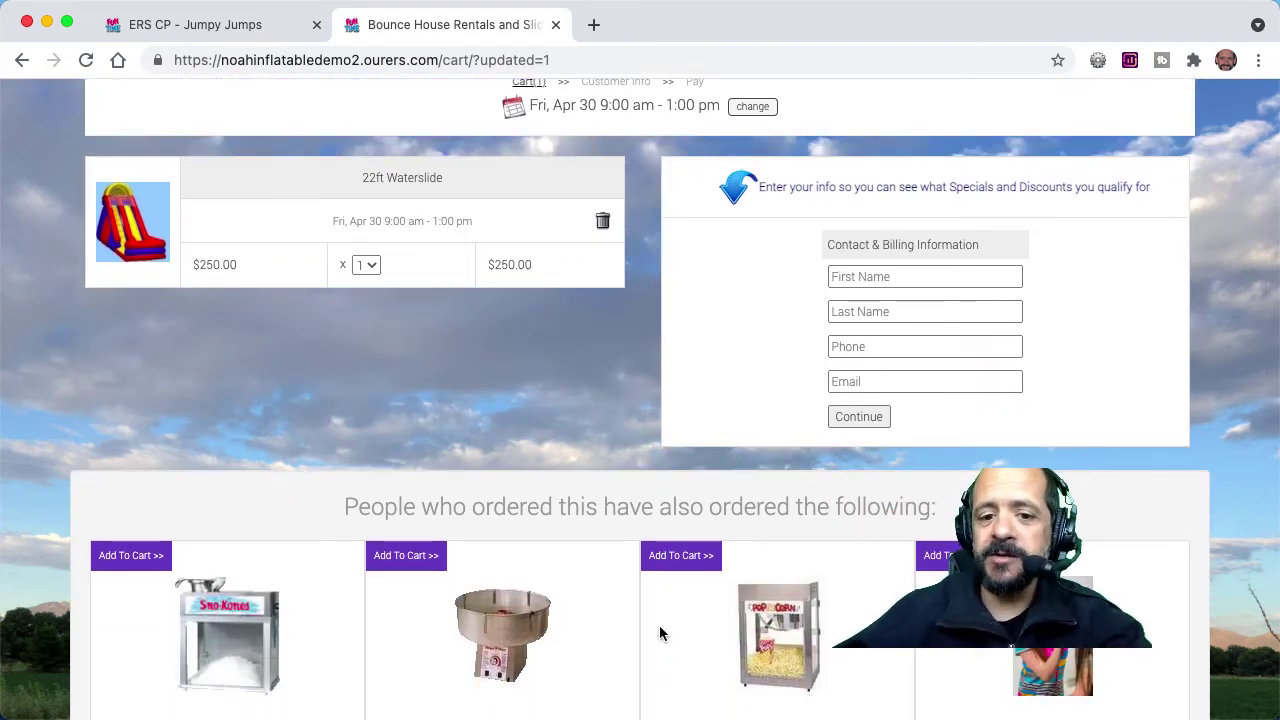
pyautogui.scroll(2, 757, 377)
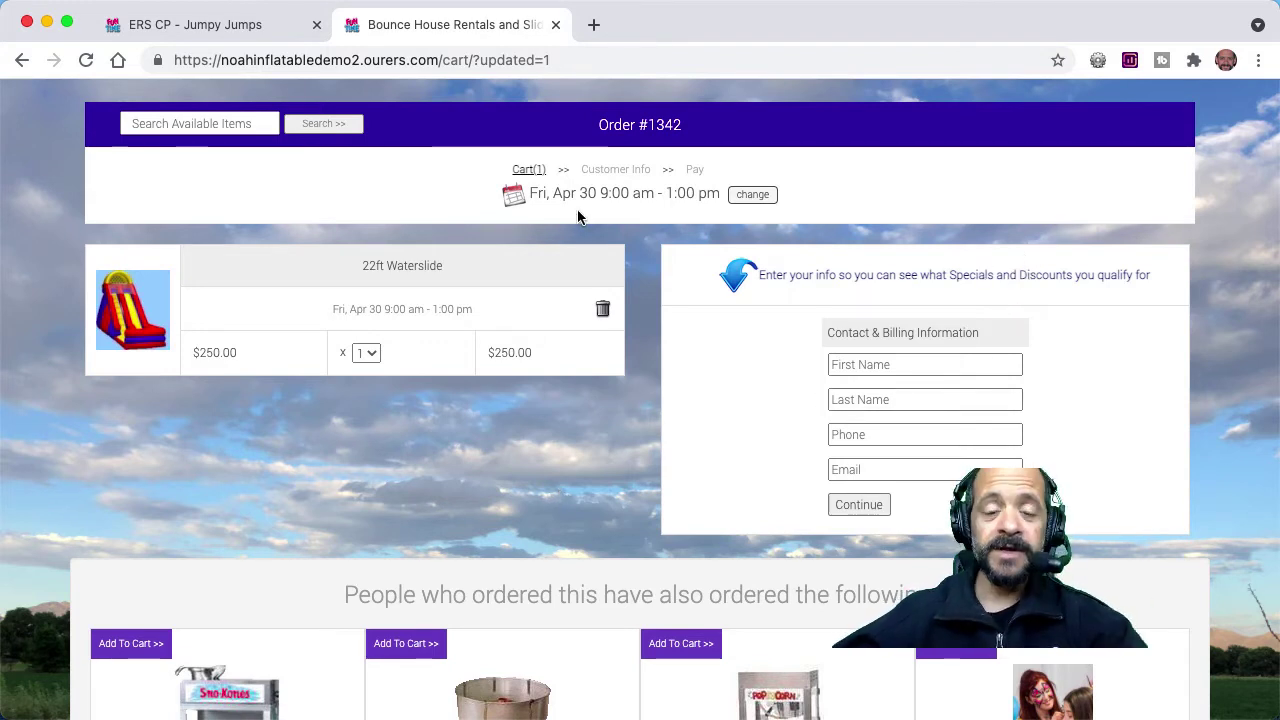
# Step: Close the control panel's help and find the "cart" settings in Misc Order Settings, as far as Hide Cart Prices and Cart Step Instruction
pyautogui.click(230, 30)
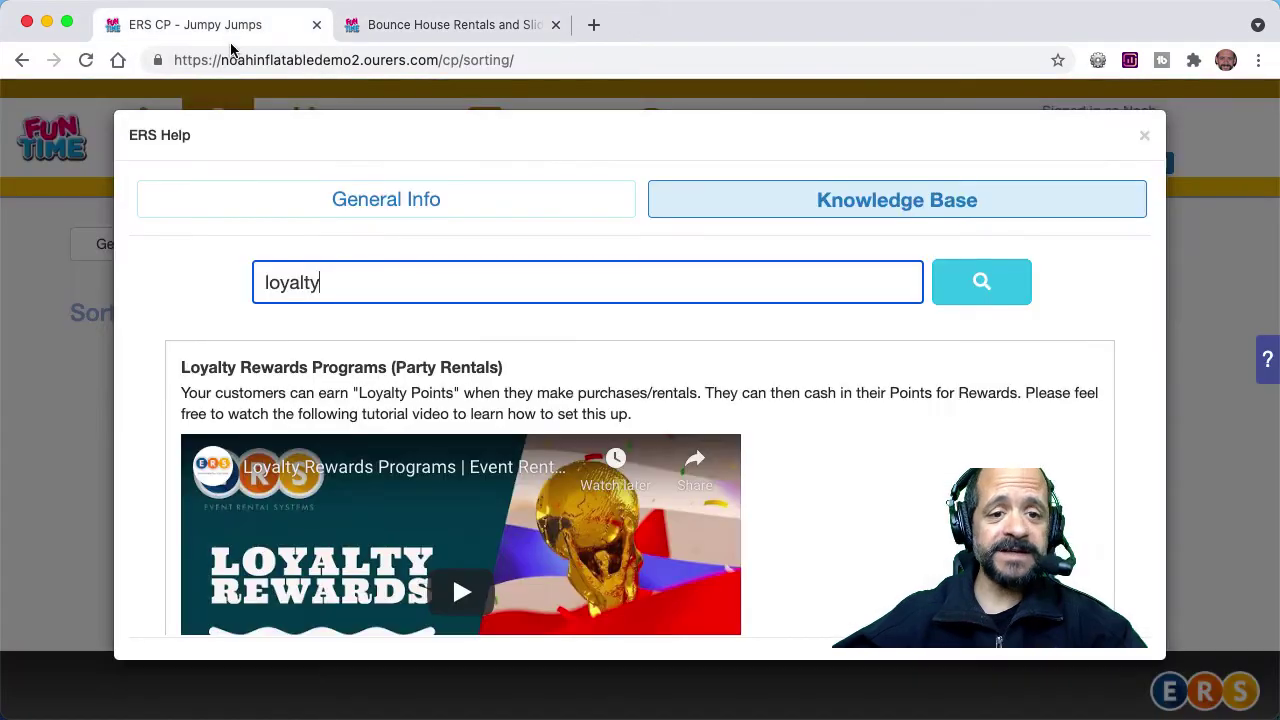
pyautogui.click(1143, 136)
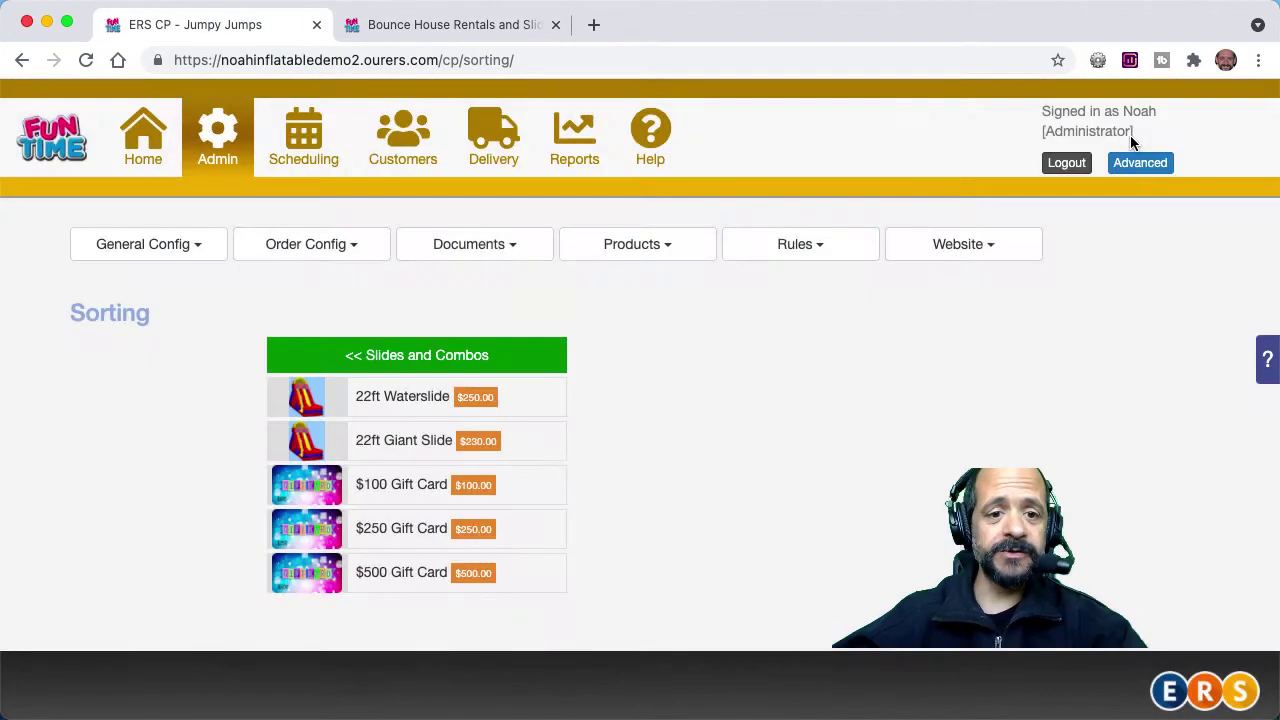
pyautogui.click(330, 263)
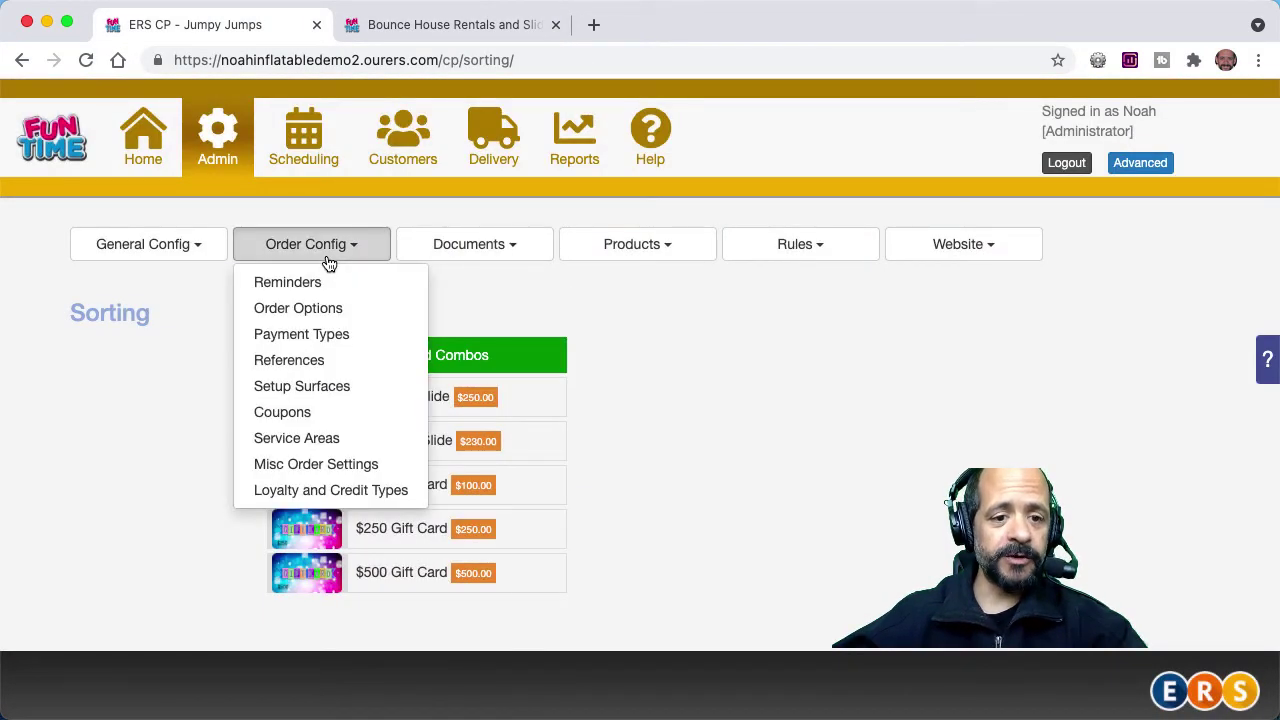
pyautogui.click(303, 465)
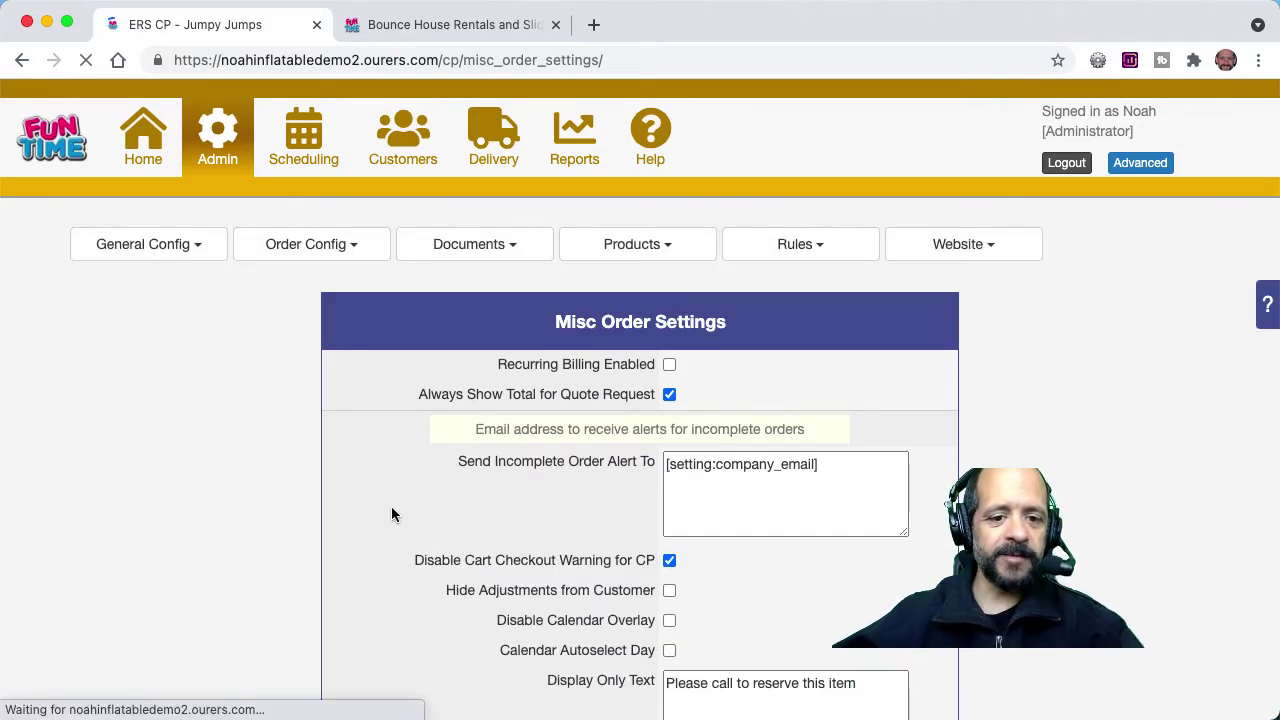
pyautogui.press('super+f')
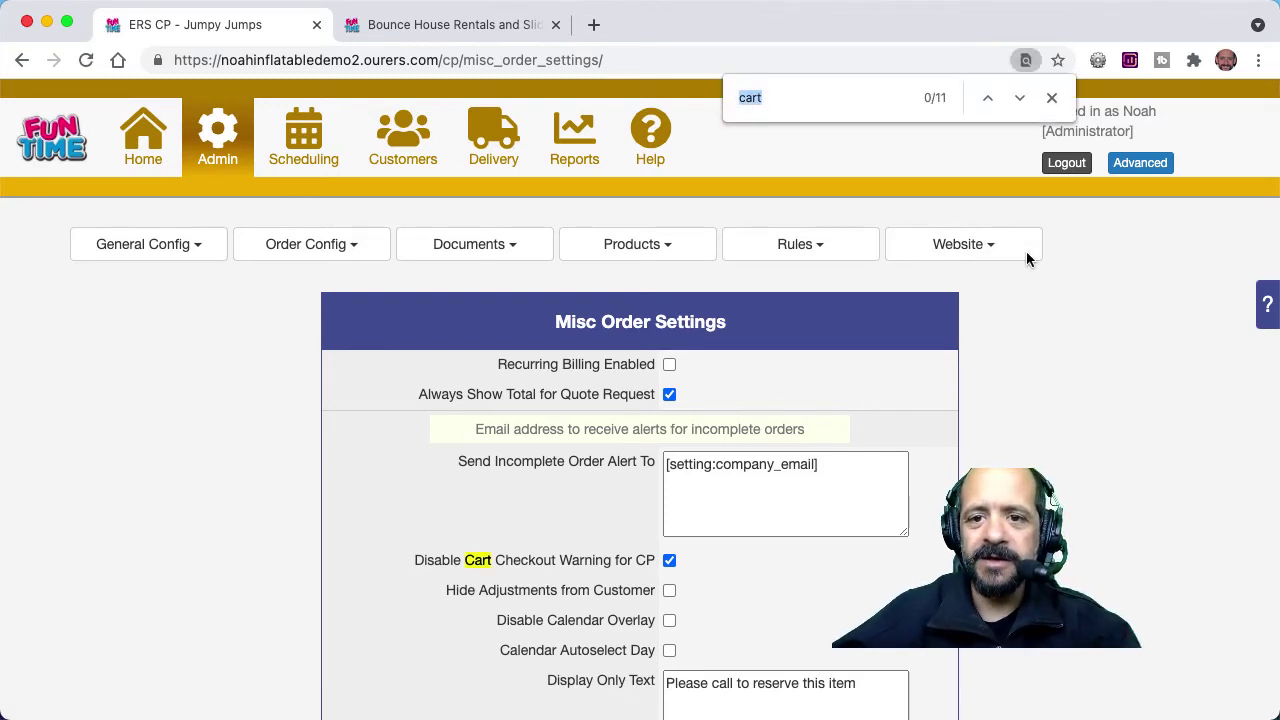
pyautogui.click(1020, 104)
pyautogui.click(1020, 104)
pyautogui.click(1020, 104)
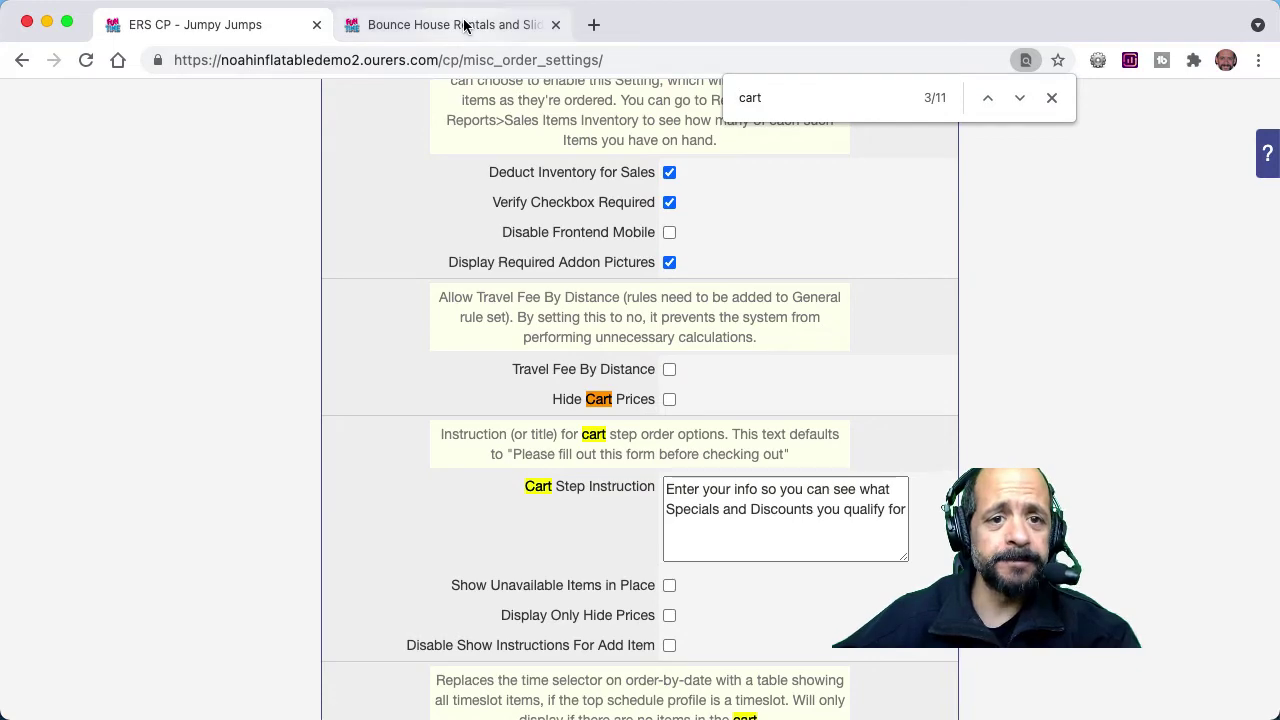
# Step: In the storefront cart, fill in the customer's name, phone and email from the saved details and submit the contact form
pyautogui.click(386, 23)
pyautogui.click(840, 364)
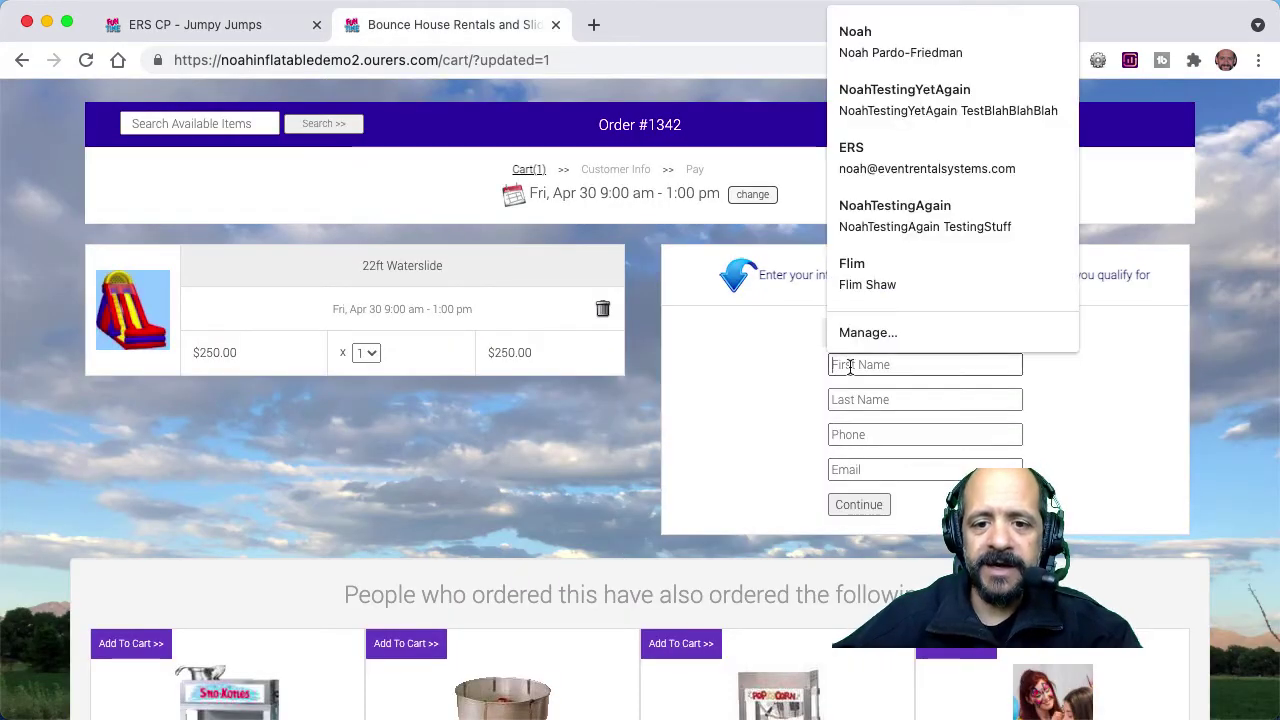
pyautogui.click(922, 46)
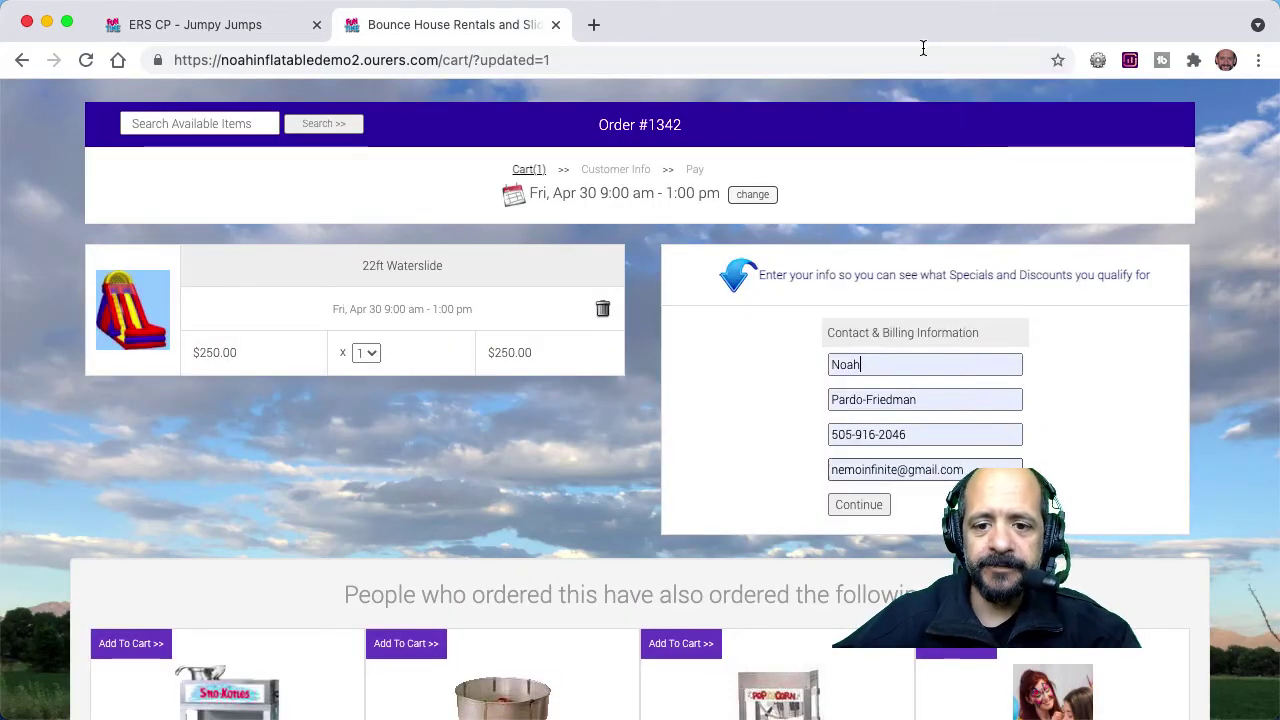
pyautogui.click(852, 506)
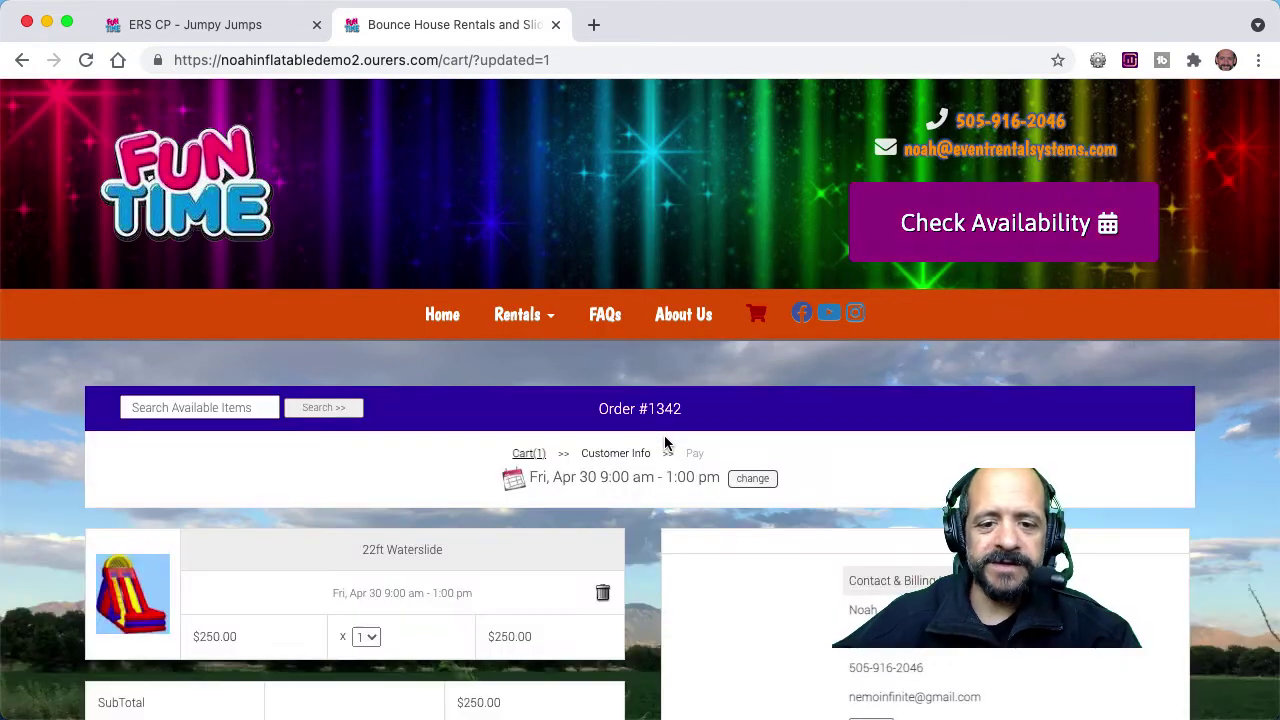
# Step: Add the suggested Sno Cone Machine to the cart with Cherry Sno Cone Flavor as its free flavor
pyautogui.scroll(-3, 665, 443)
pyautogui.scroll(-3, 665, 443)
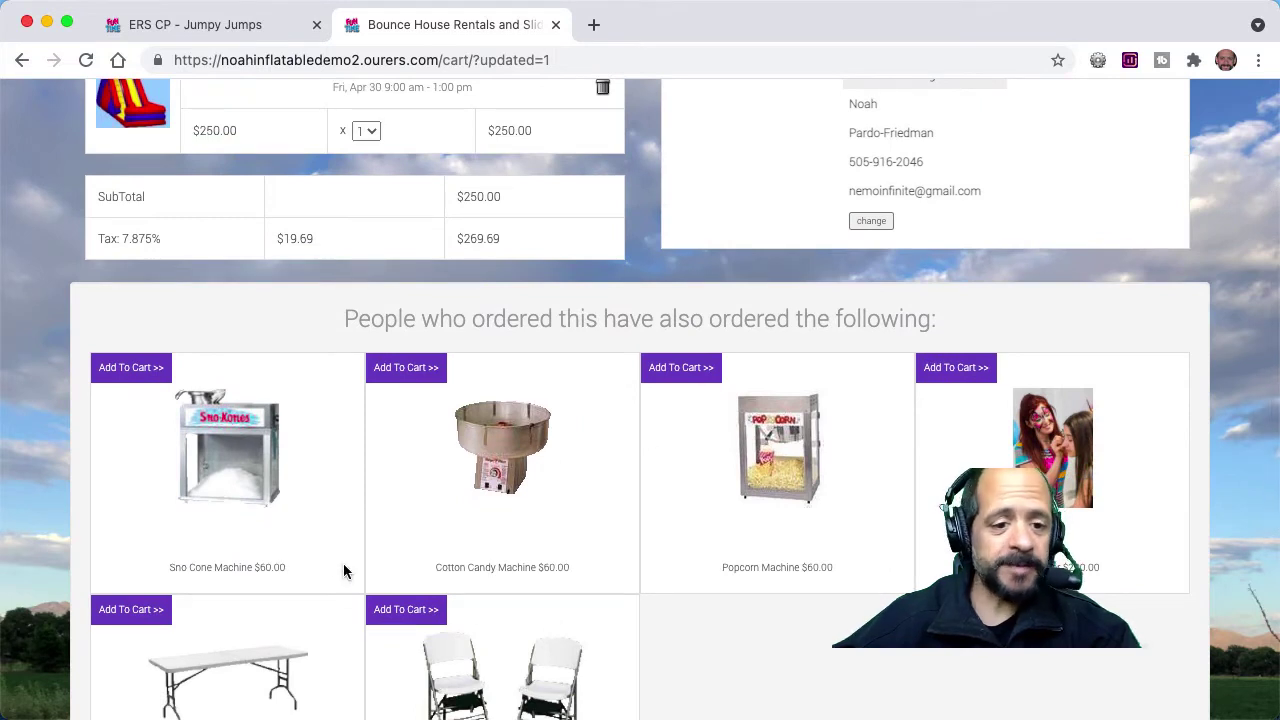
pyautogui.click(121, 377)
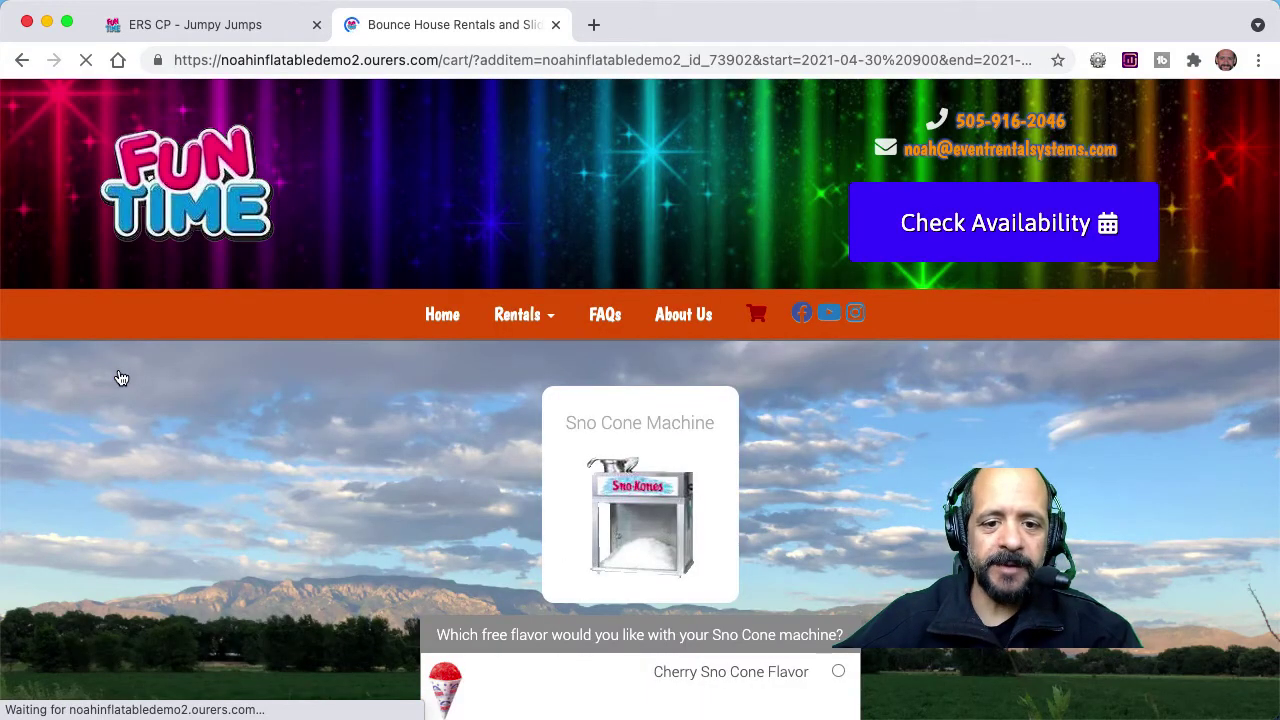
pyautogui.scroll(-3, 475, 490)
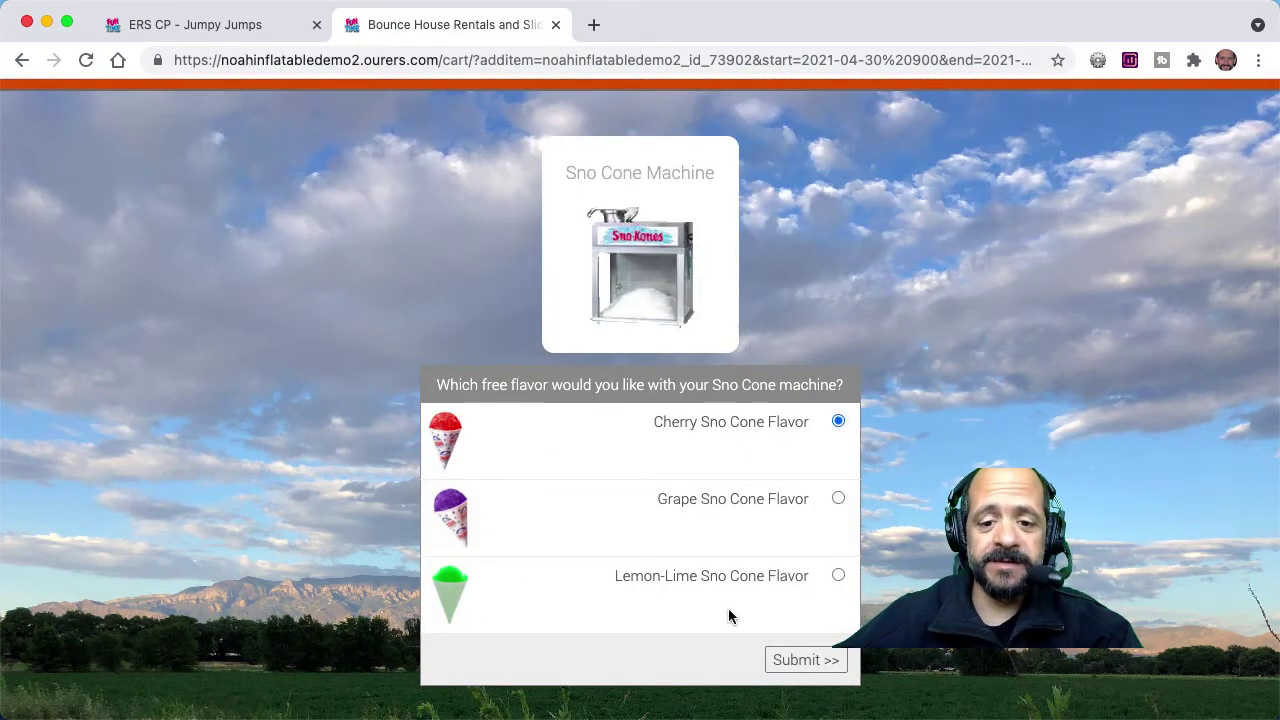
pyautogui.click(826, 659)
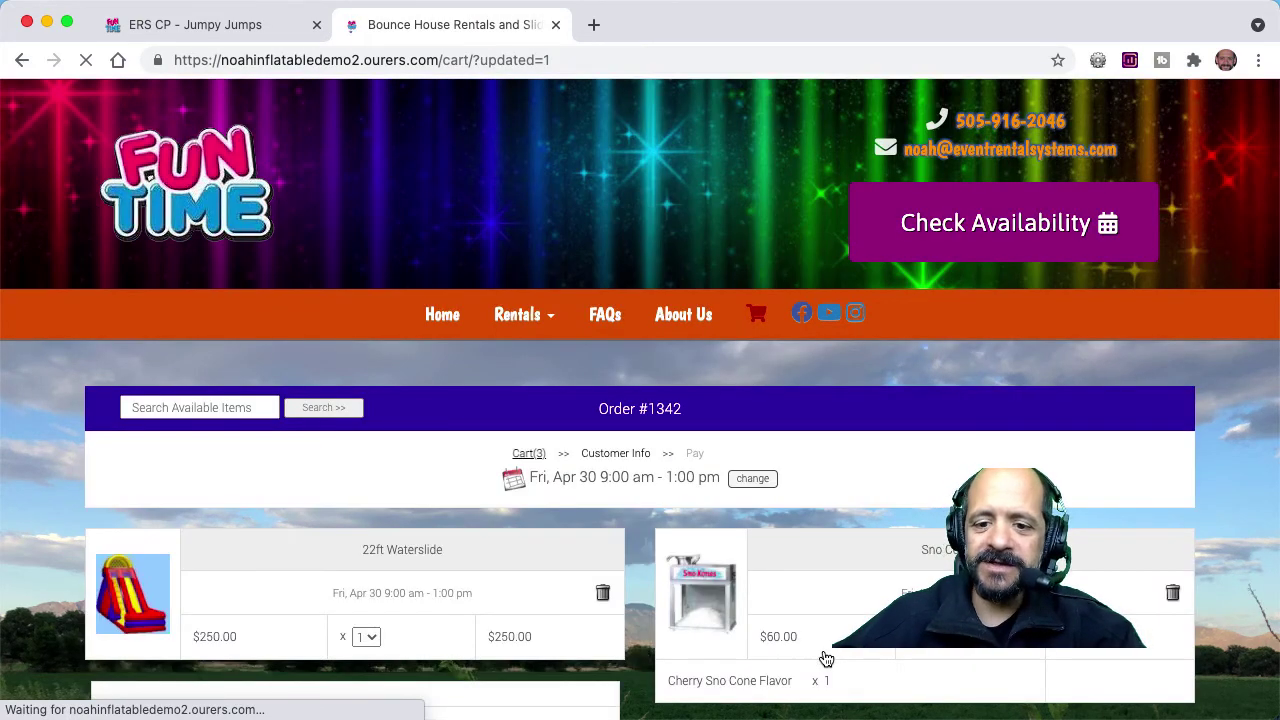
# Step: Check the updated cart and add the suggested Additional Grape Sno Cone Flavor
pyautogui.scroll(-3, 826, 658)
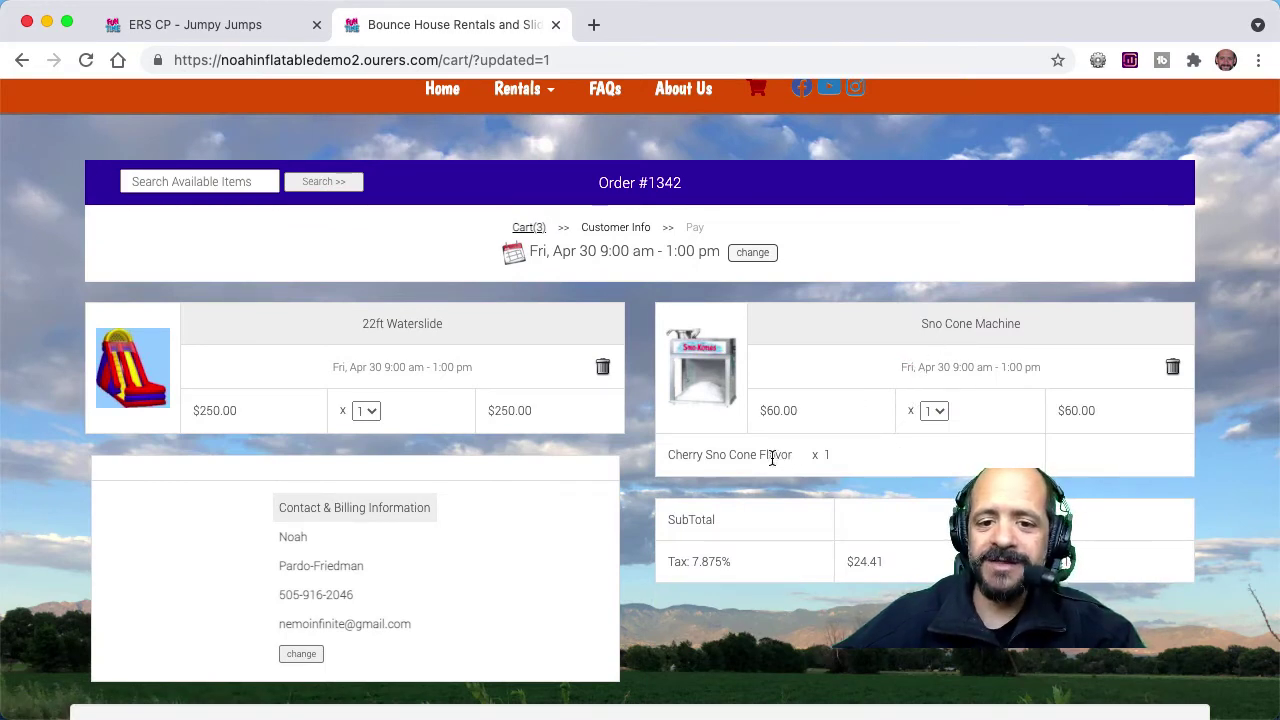
pyautogui.scroll(-4, 726, 455)
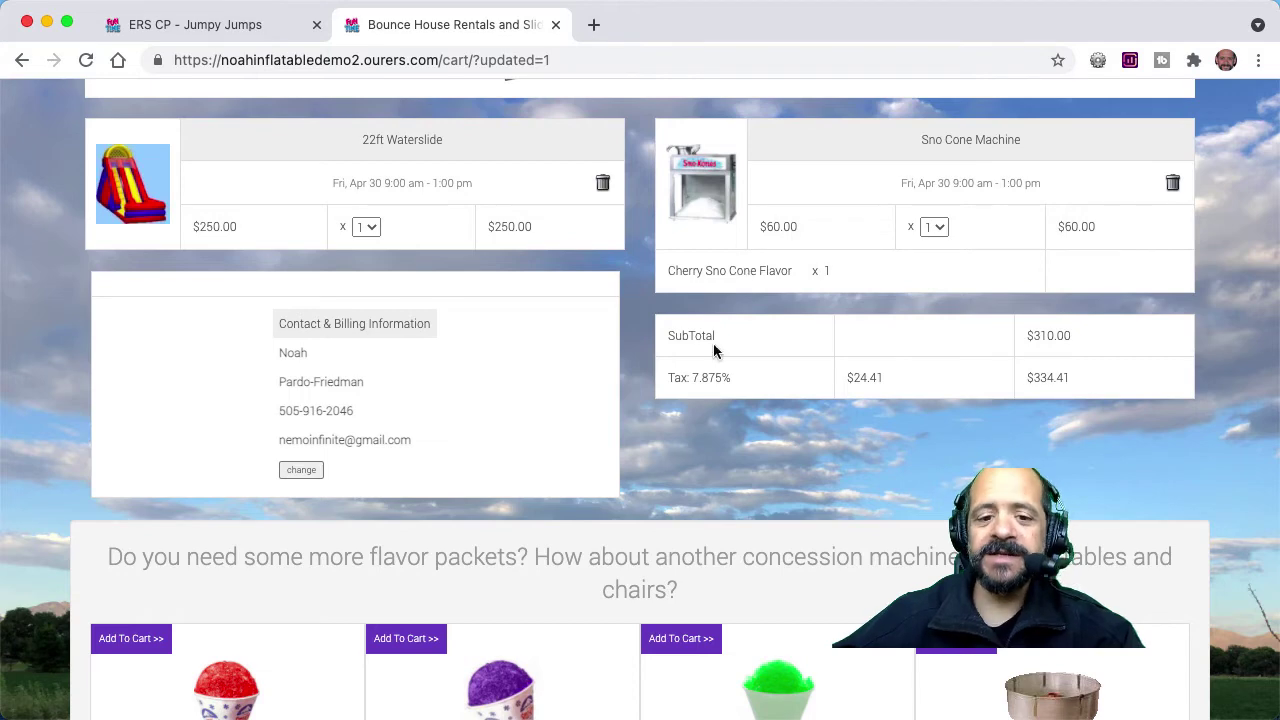
pyautogui.scroll(-4, 678, 497)
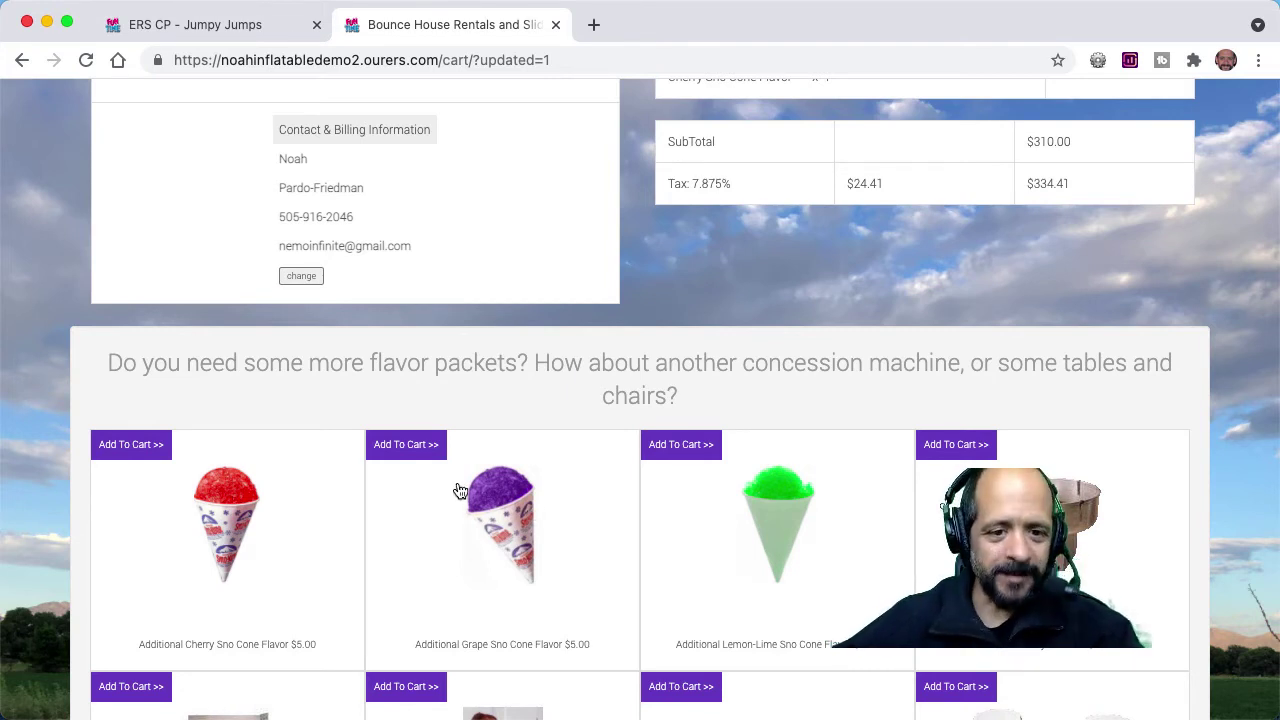
pyautogui.click(408, 444)
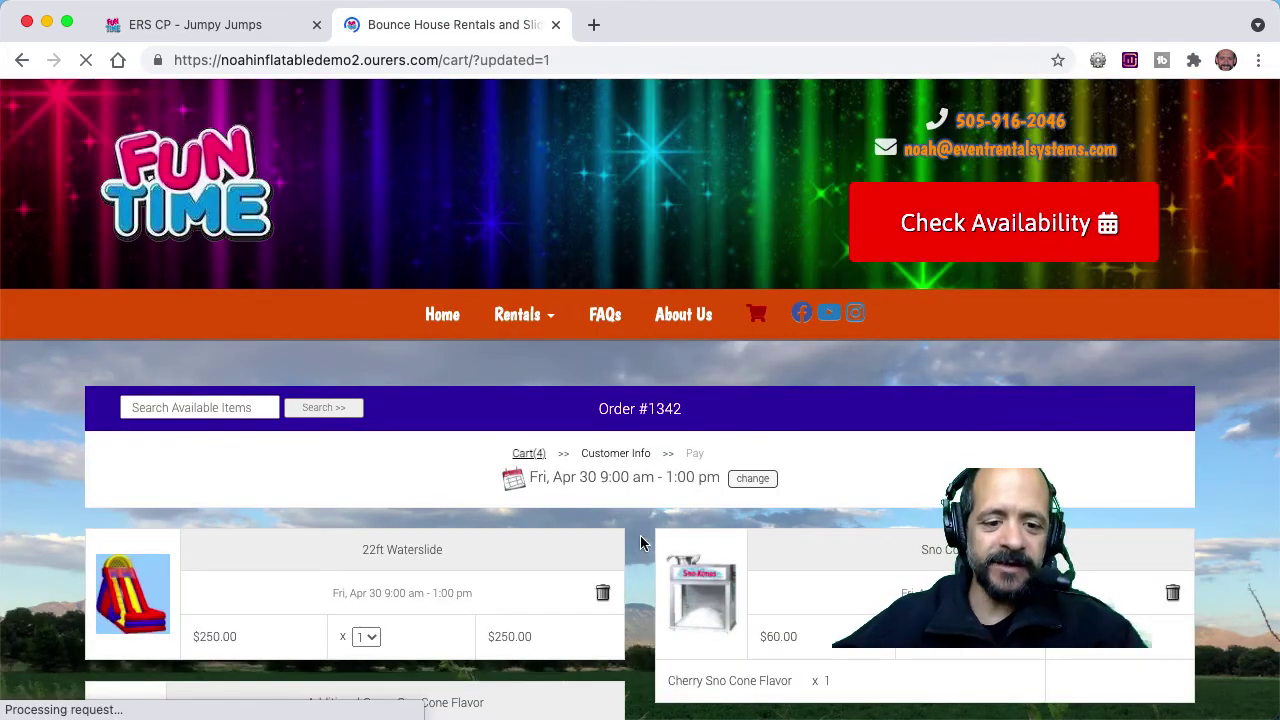
# Step: Add the suggested Tables item to the cart
pyautogui.scroll(-5, 640, 543)
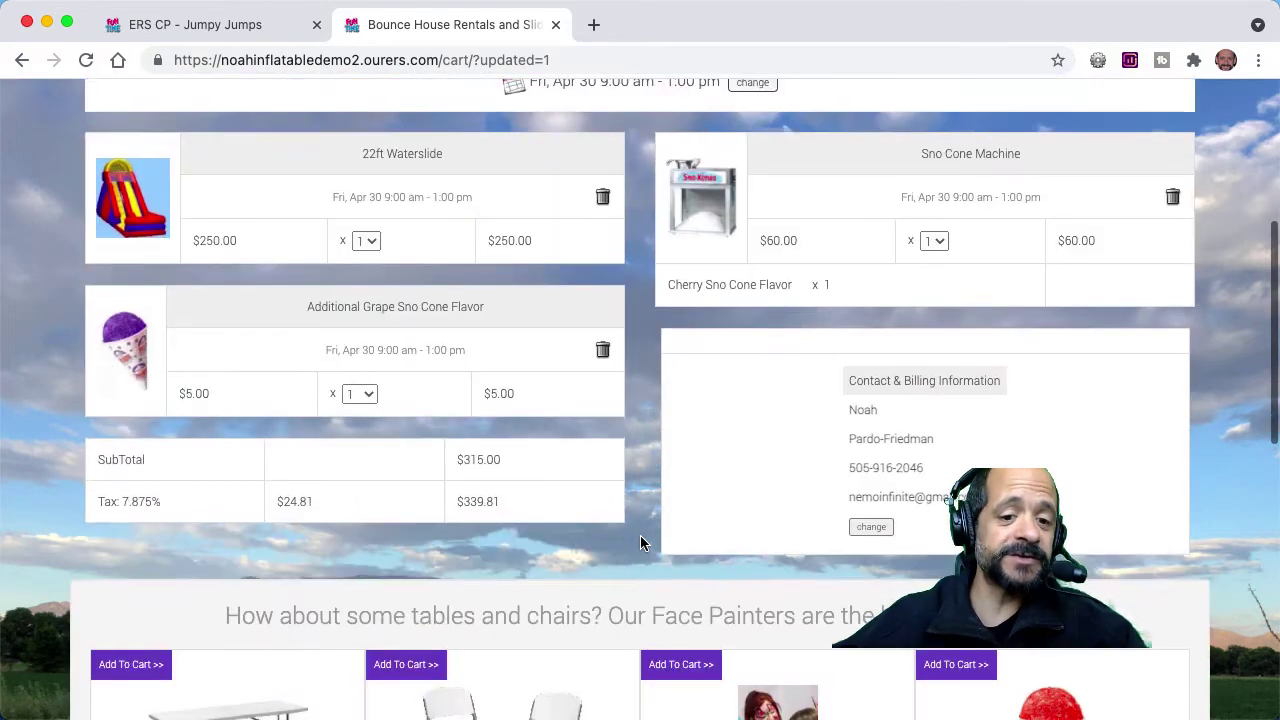
pyautogui.scroll(-3, 640, 543)
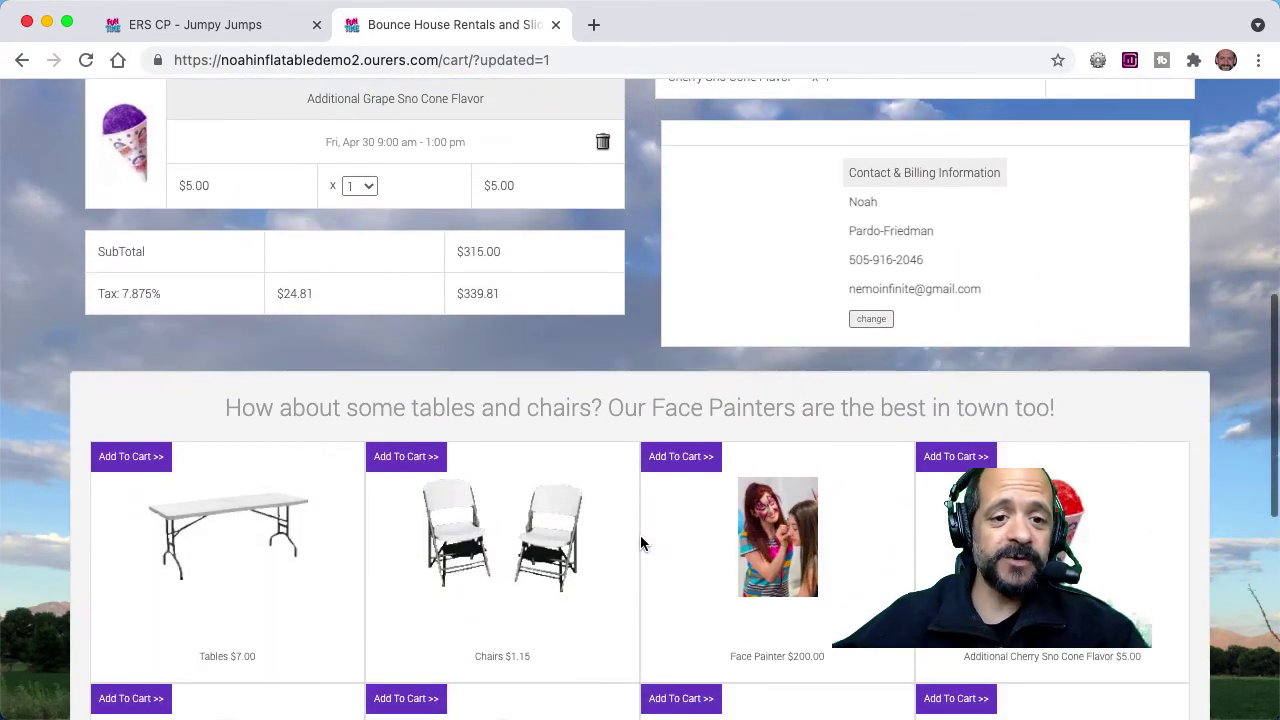
pyautogui.scroll(-3, 640, 543)
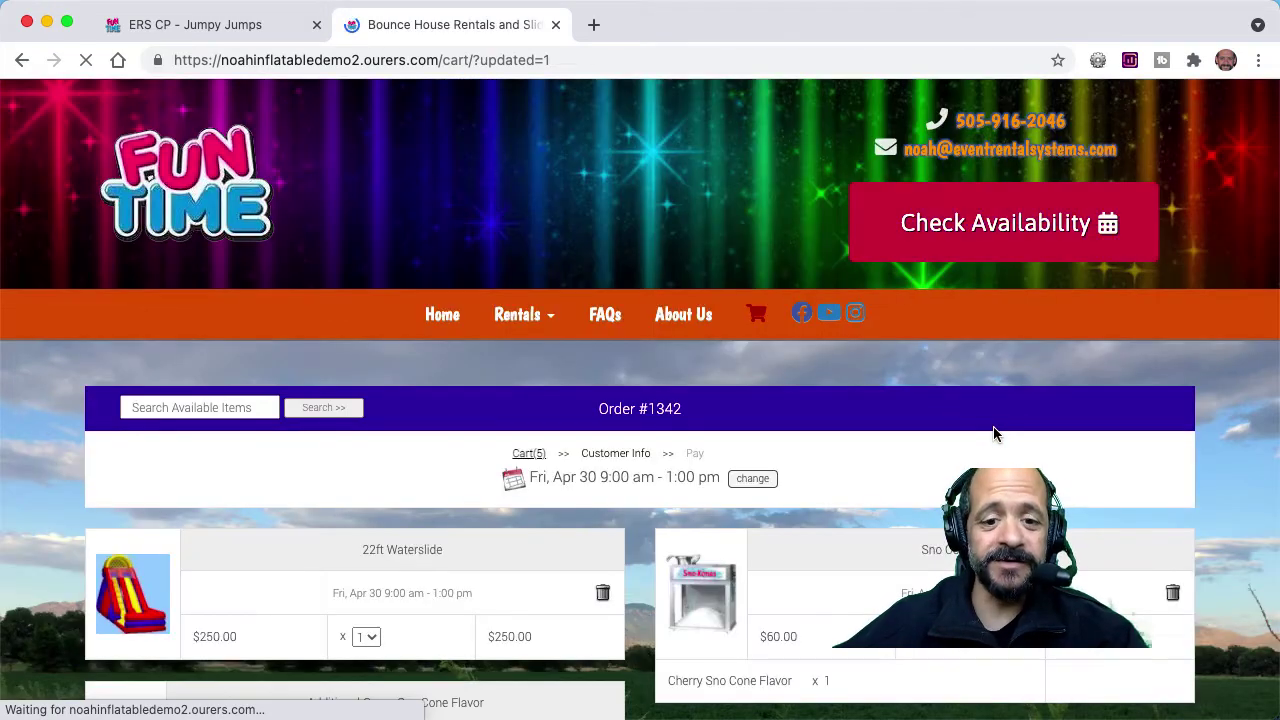
# Step: Review the cart's items and totals, and the new suggestions under "People who ordered this have also ordered the following"
pyautogui.scroll(-3, 830, 472)
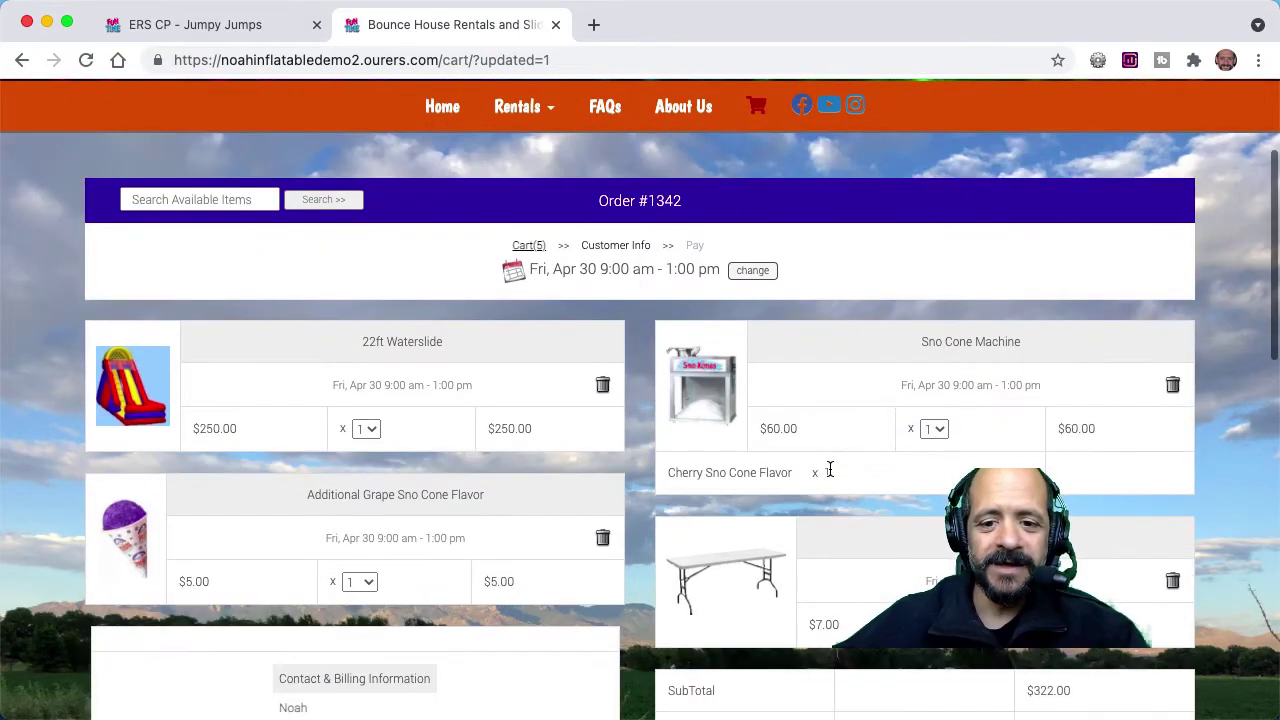
pyautogui.scroll(-4, 830, 470)
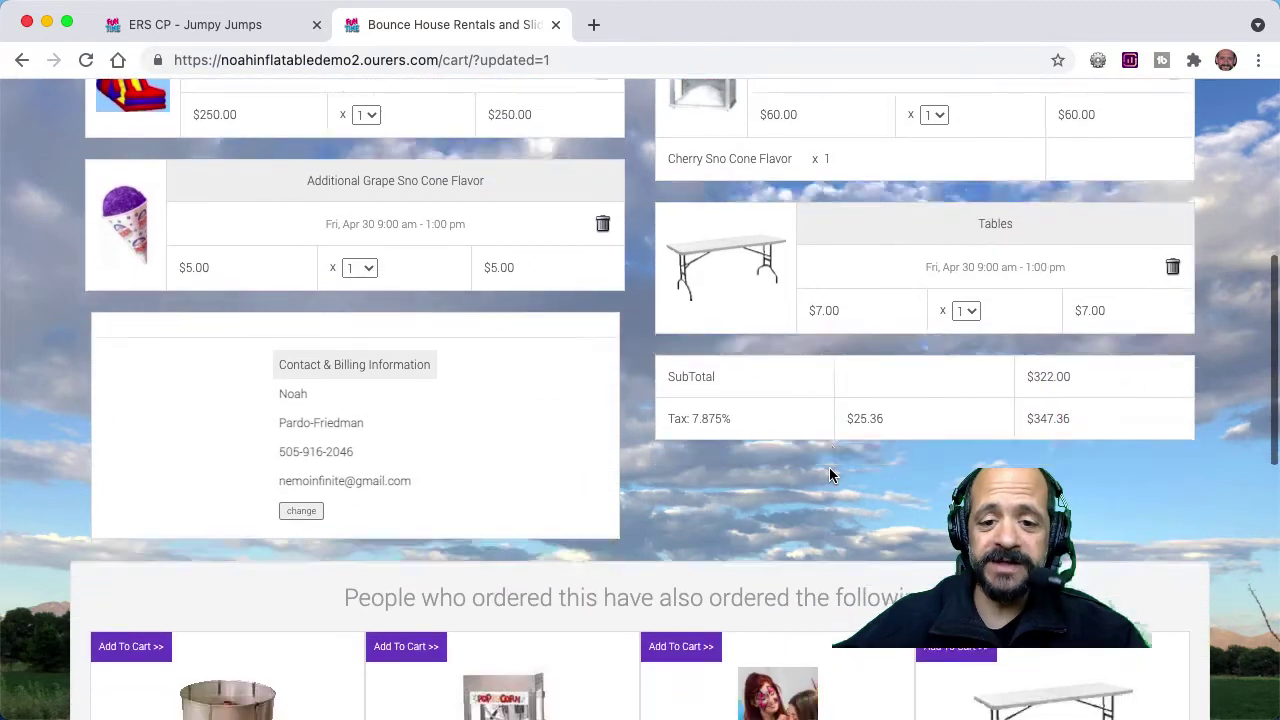
pyautogui.scroll(-2, 829, 474)
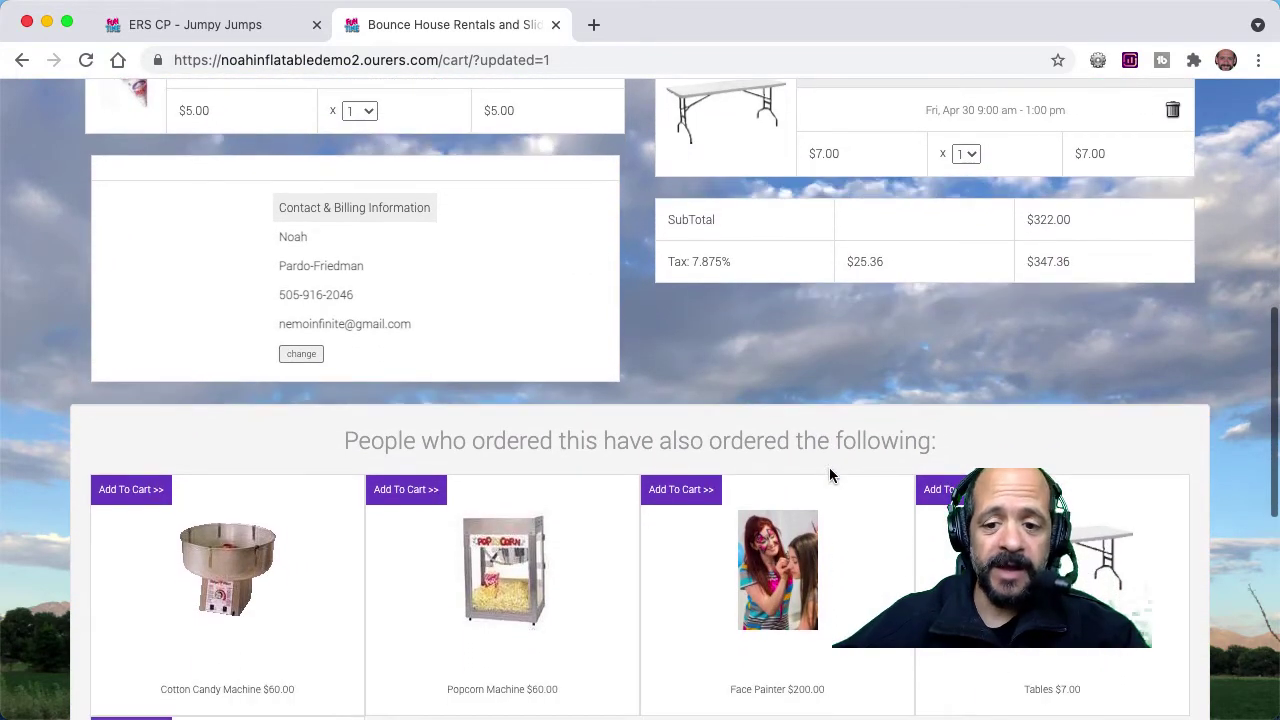
pyautogui.scroll(-2, 830, 470)
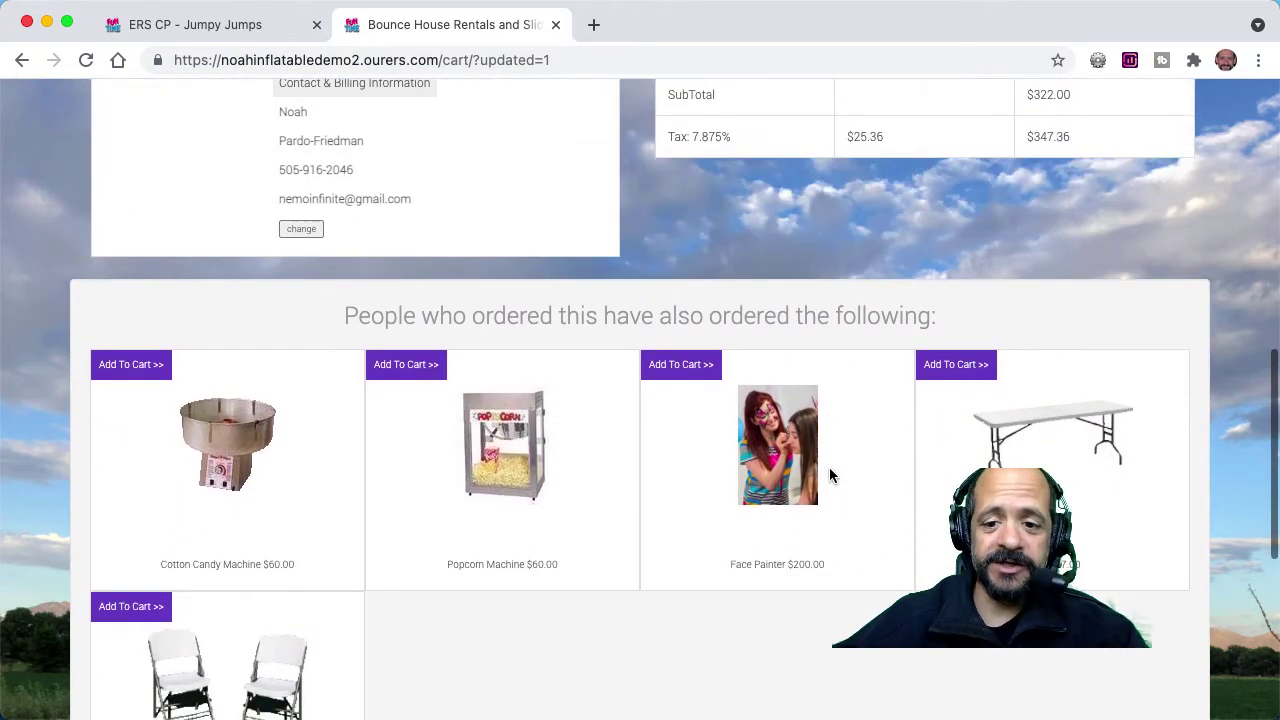
pyautogui.scroll(-1, 829, 467)
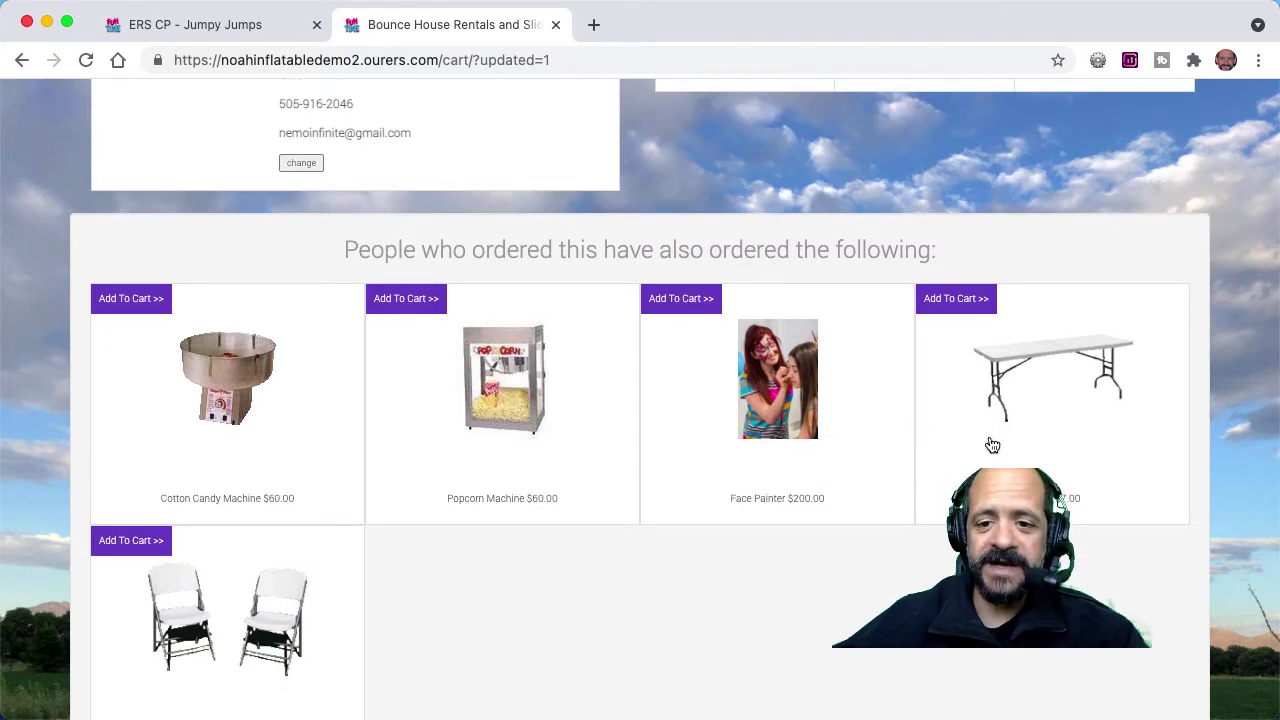
pyautogui.scroll(-2, 903, 563)
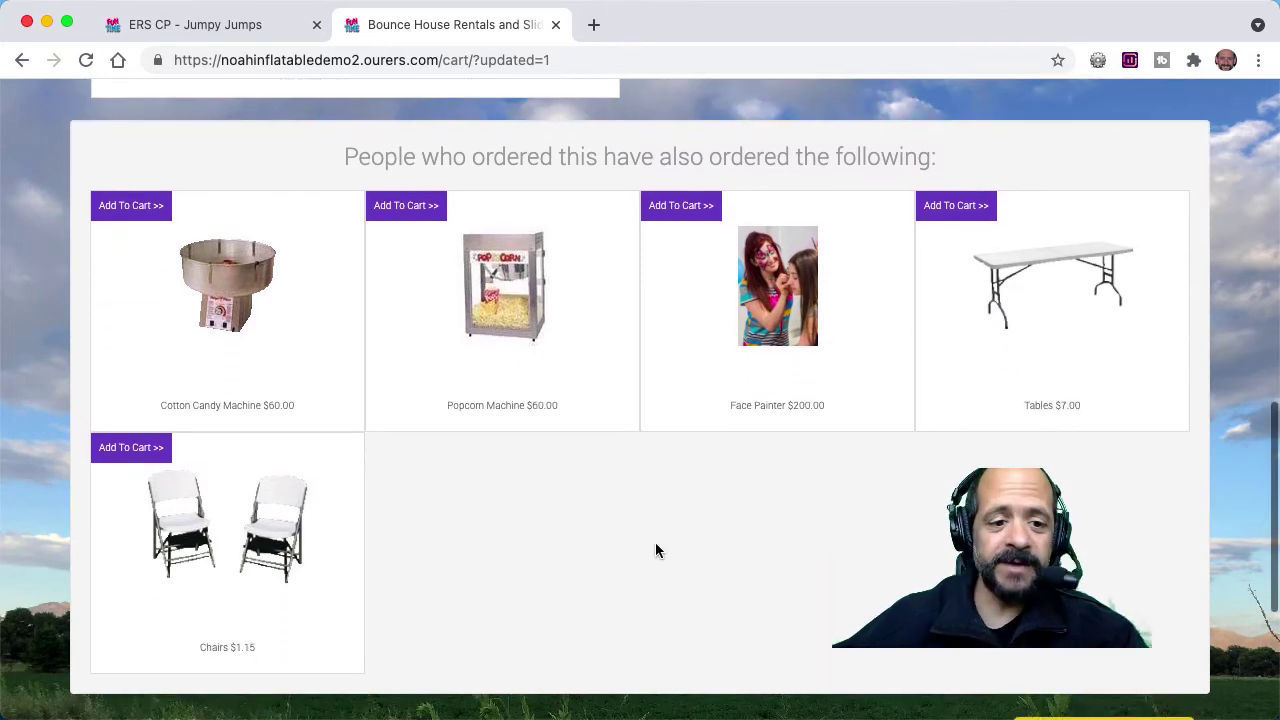
# Step: Add the suggested Chairs item to the cart
pyautogui.click(141, 458)
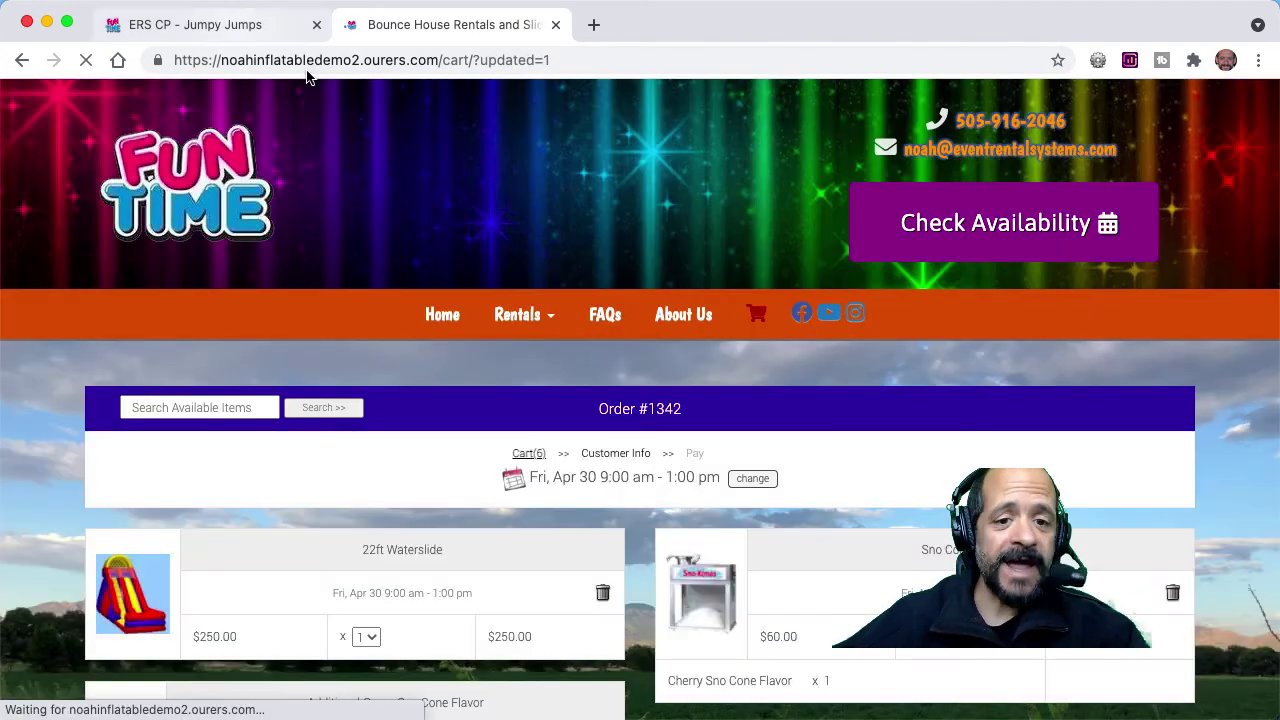
# Step: In the control panel's Addons, copy Standard with the description "How about some chairs to go with your tables? Concession machines are always a hit too!"
pyautogui.click(237, 28)
pyautogui.scroll(15, 471, 177)
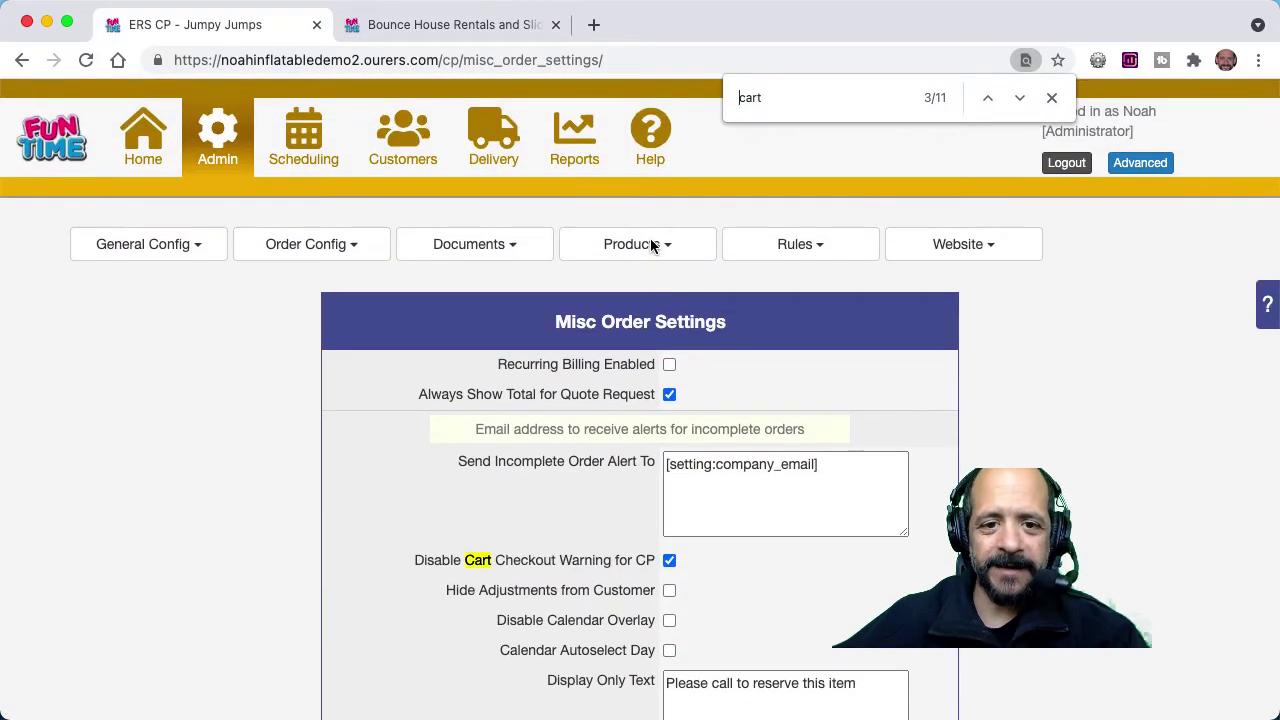
pyautogui.click(664, 248)
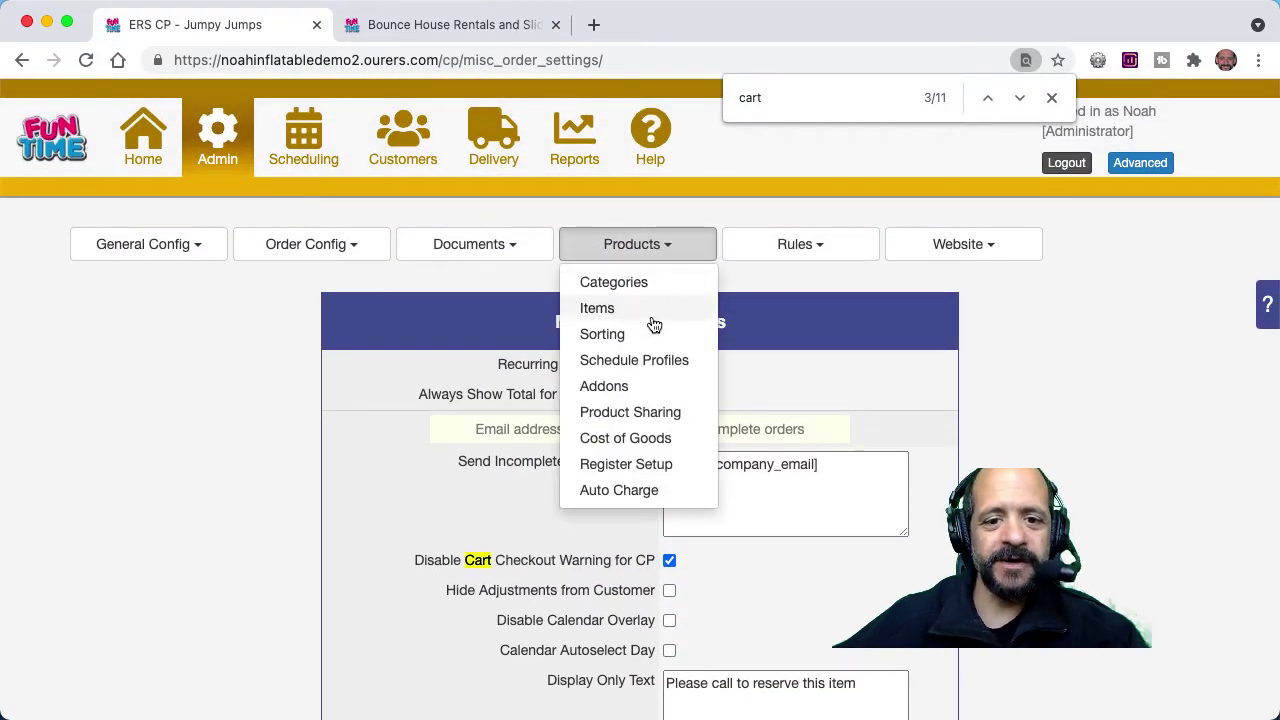
pyautogui.click(629, 389)
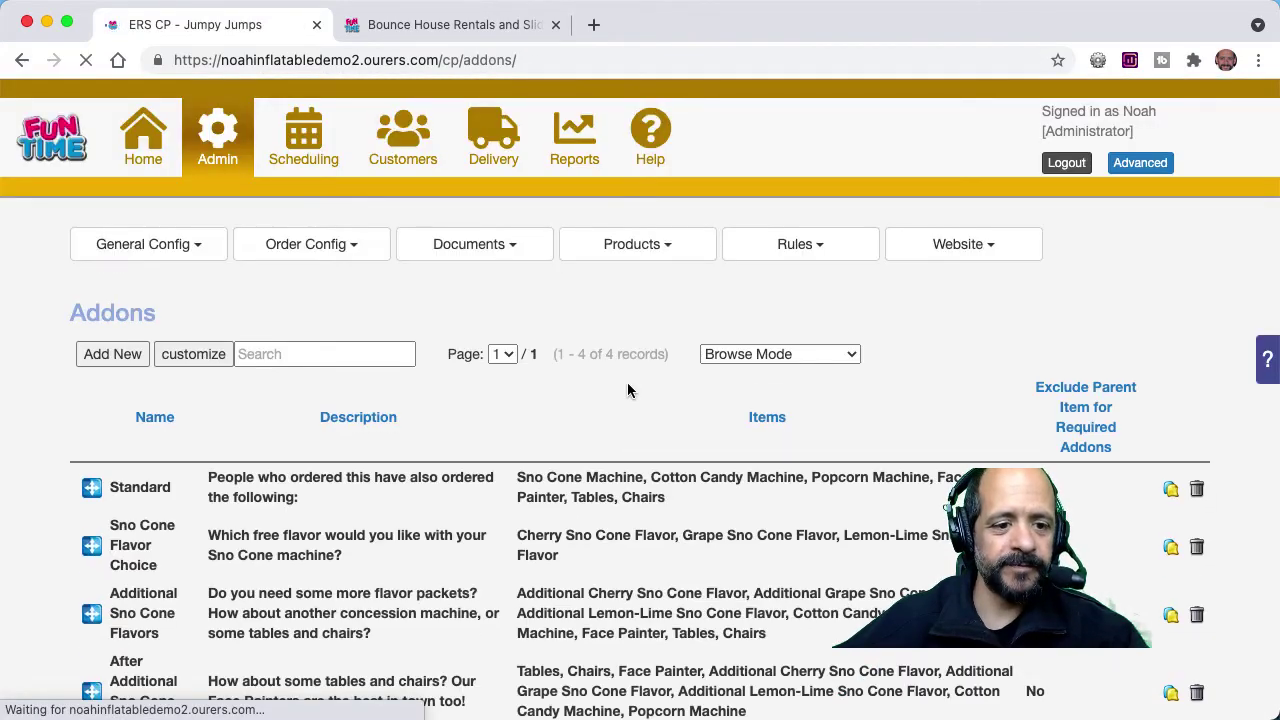
pyautogui.scroll(-3, 628, 390)
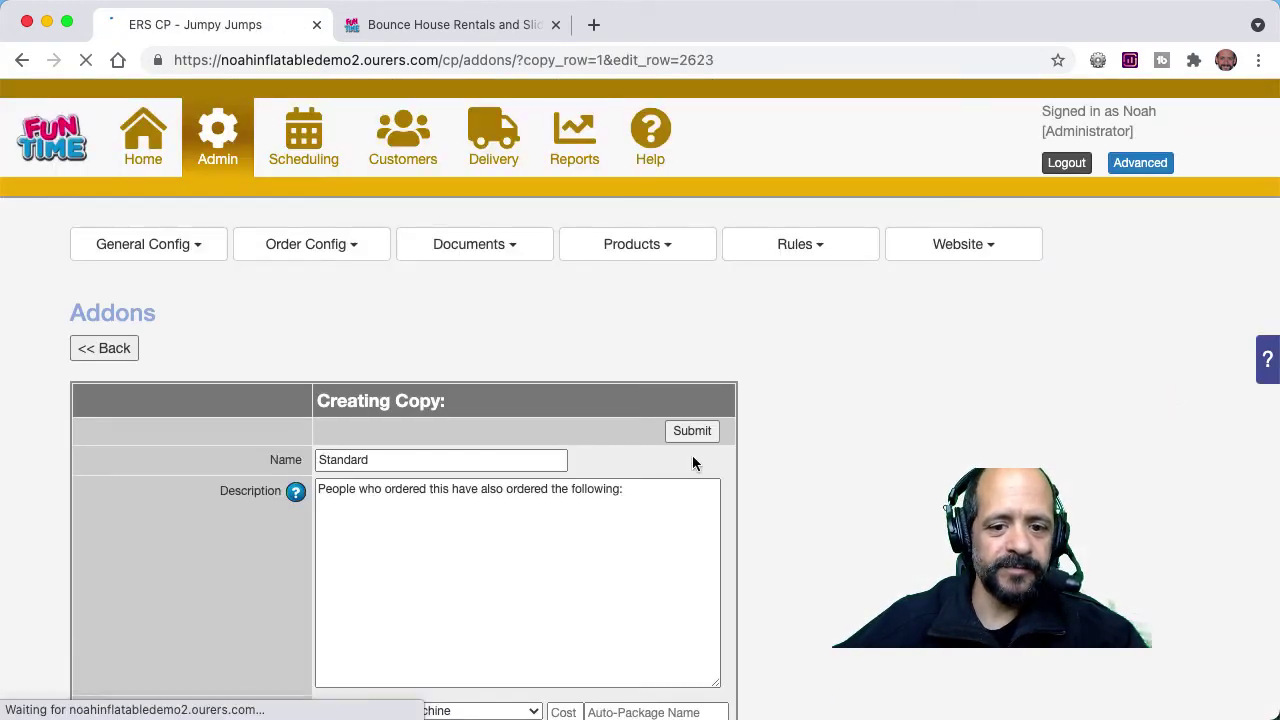
pyautogui.tripleClick(652, 490)
pyautogui.write('how abou')
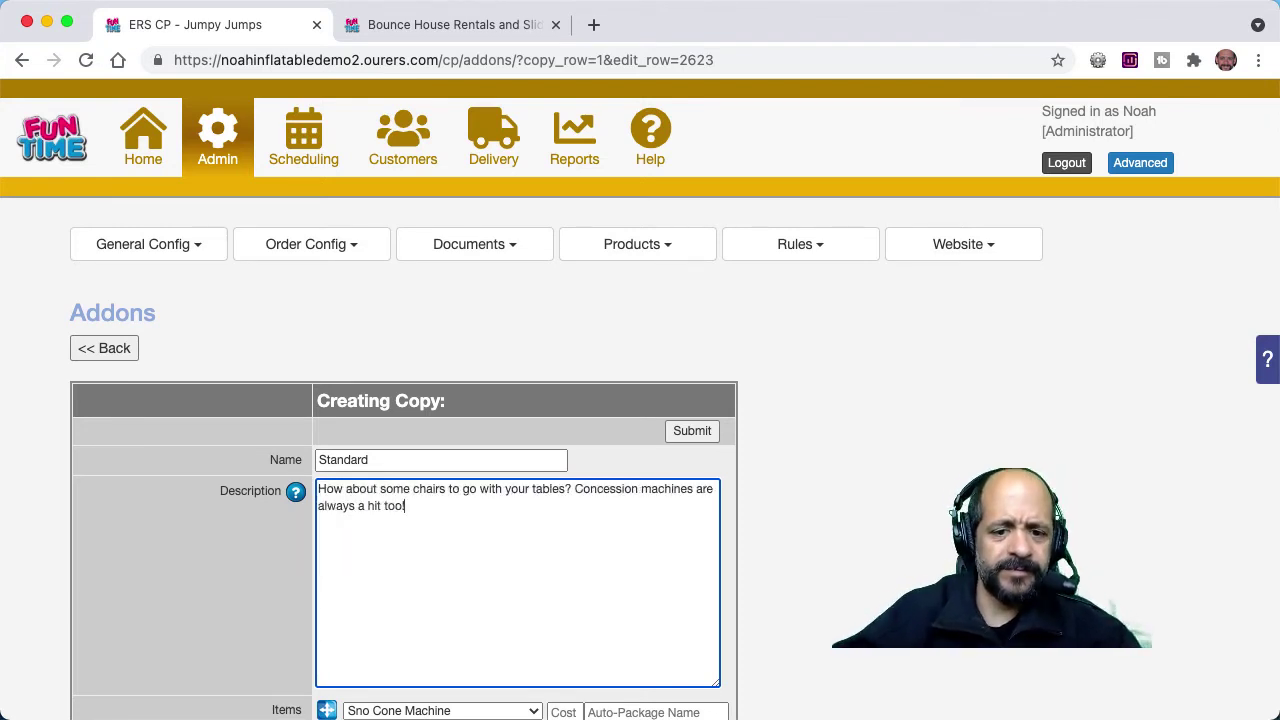
# Step: Move Chairs to the first place in the copied addon's items, clear the Tables entry and submit the copy
pyautogui.scroll(-5, 285, 603)
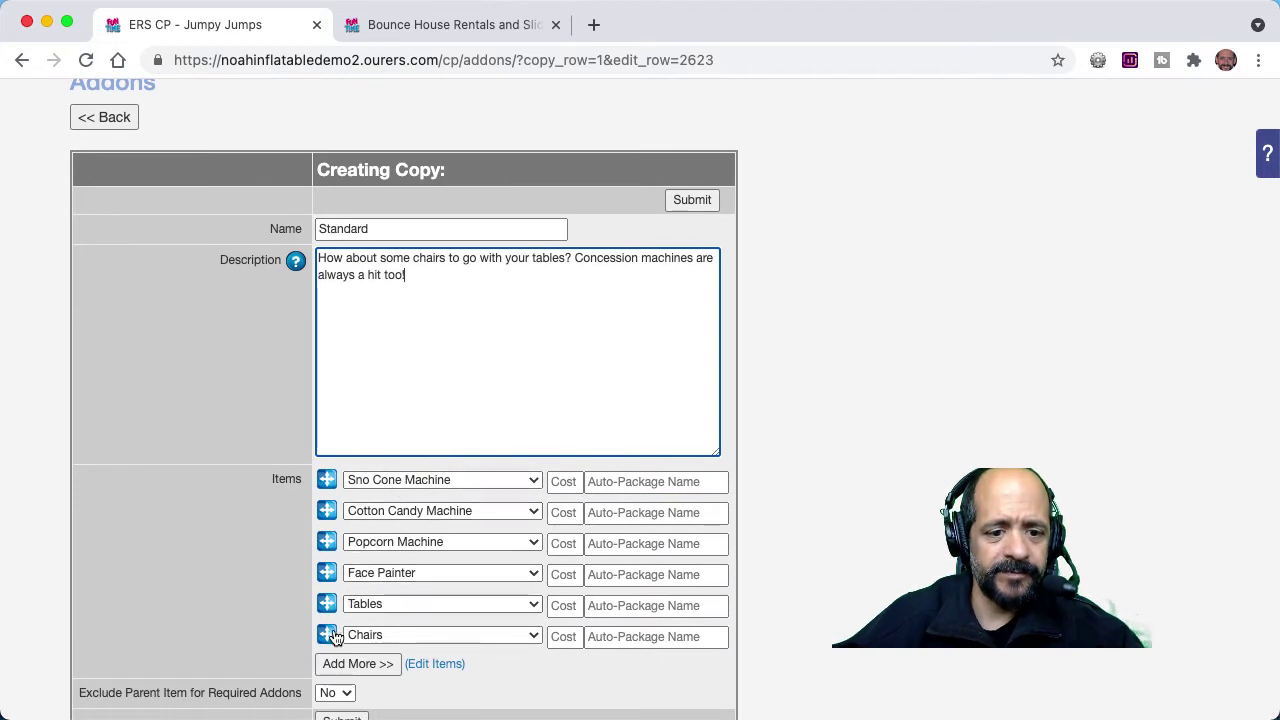
pyautogui.moveTo(326, 481); pyautogui.dragTo(326, 481)
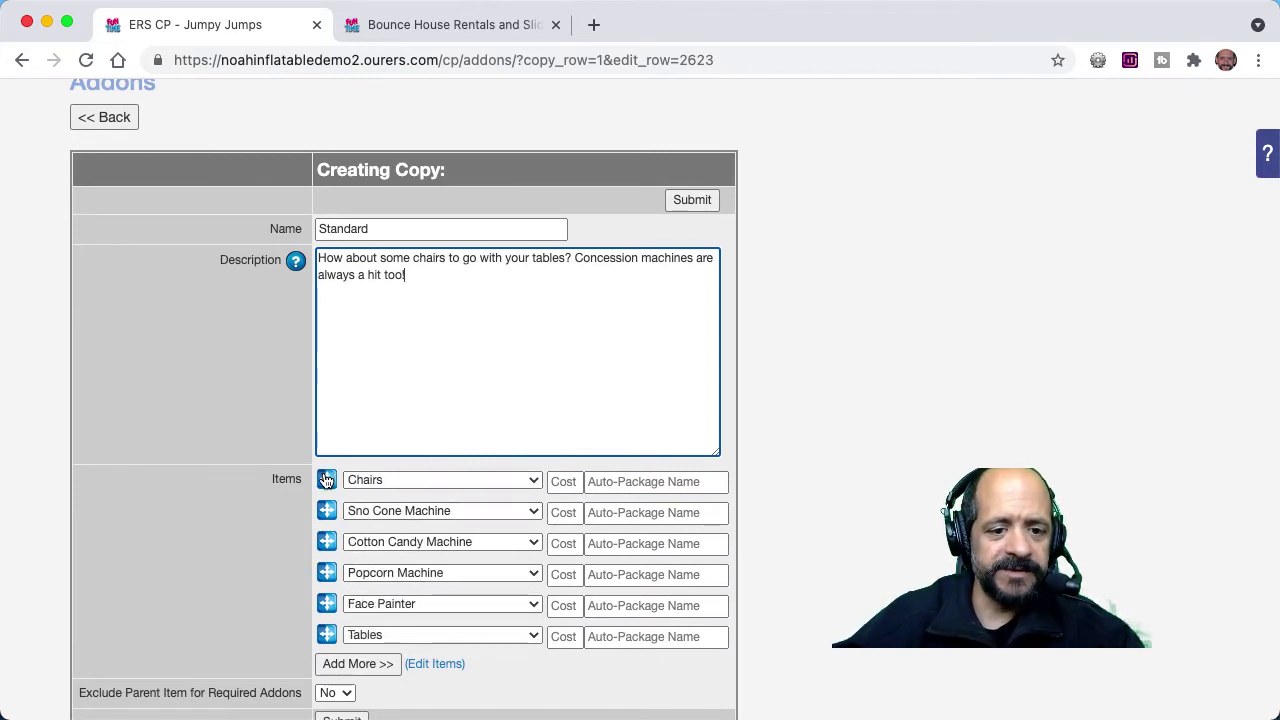
pyautogui.click(420, 636)
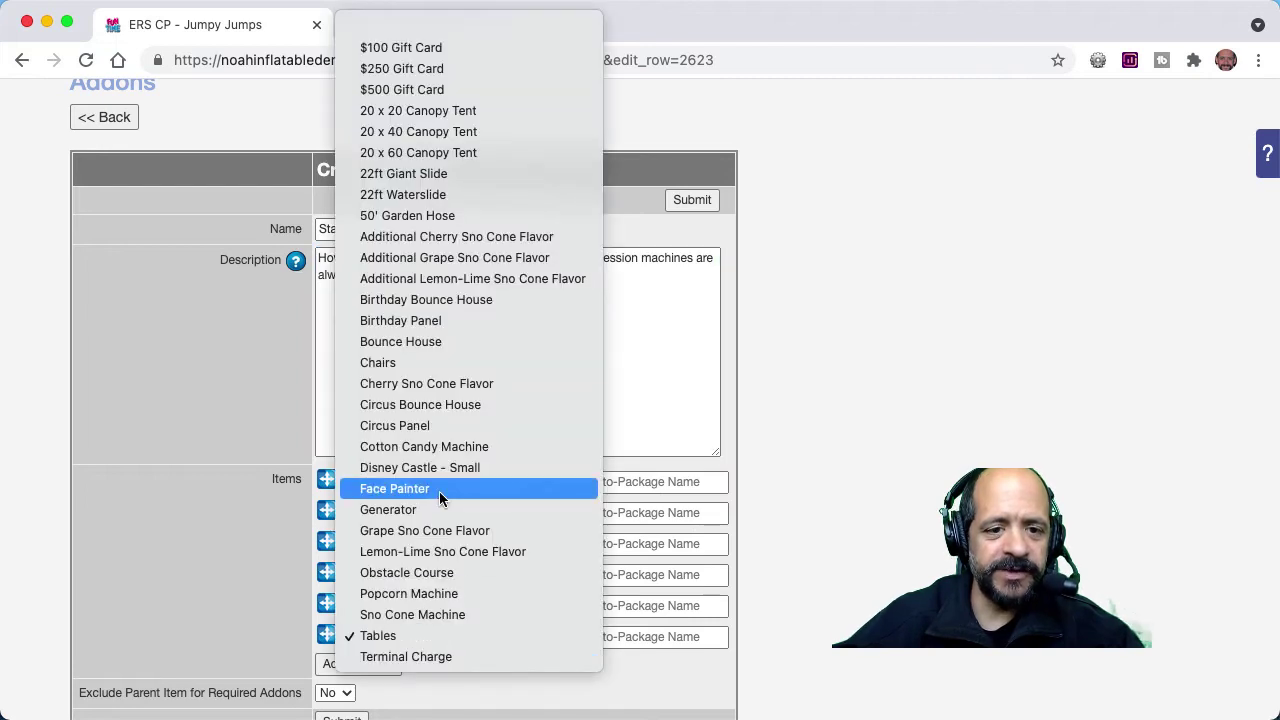
pyautogui.click(440, 28)
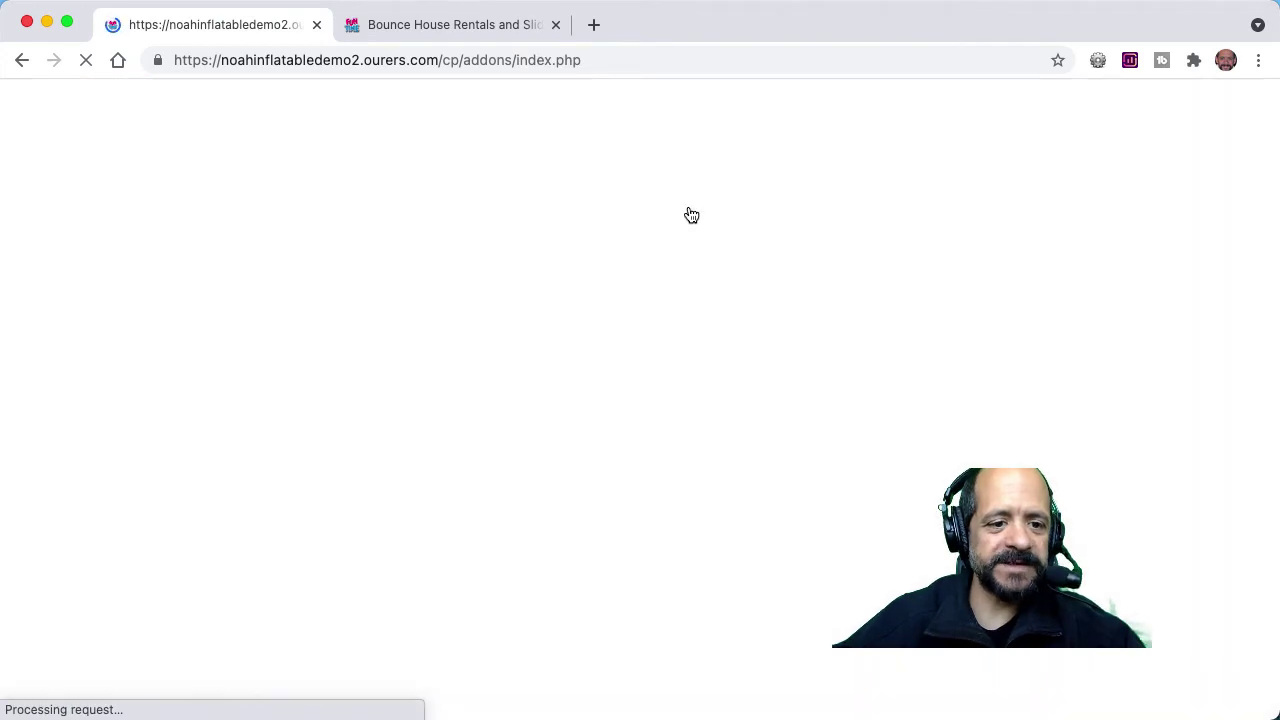
# Step: Rename the new addon that suggests chairs to go with tables as "After Tables" and submit it
pyautogui.scroll(-3, 408, 559)
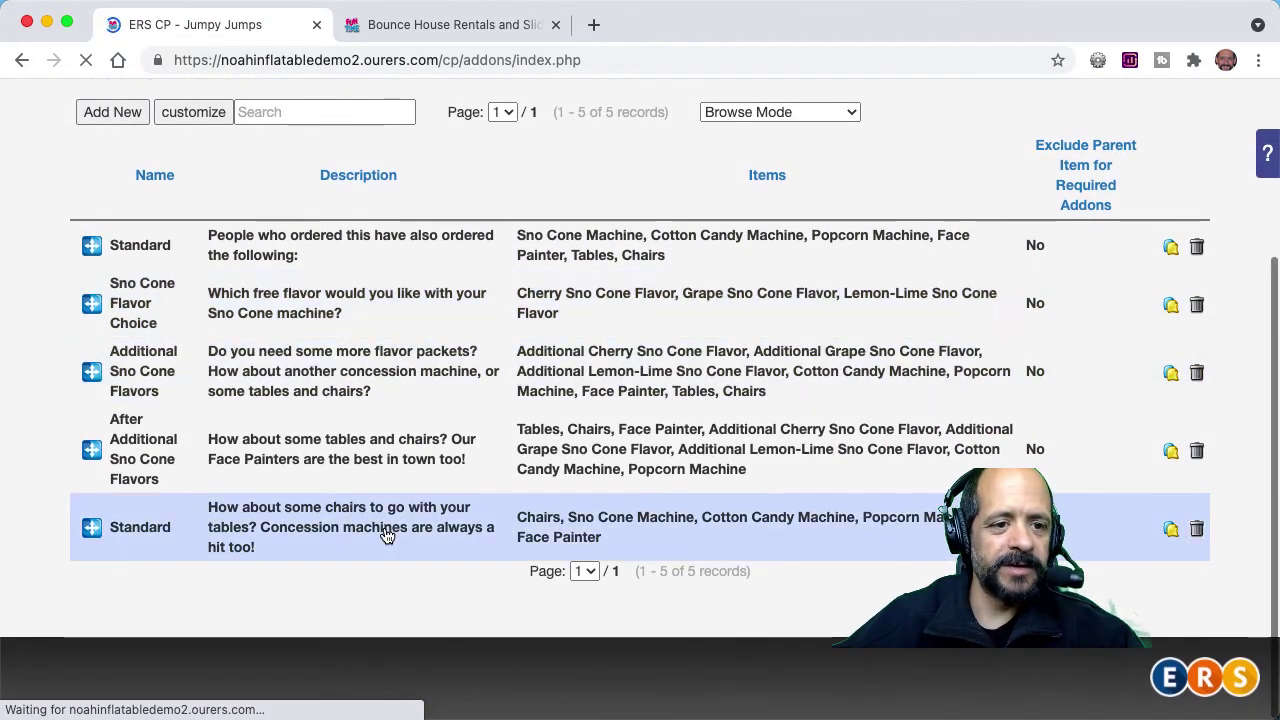
pyautogui.click(386, 534)
pyautogui.doubleClick(390, 425)
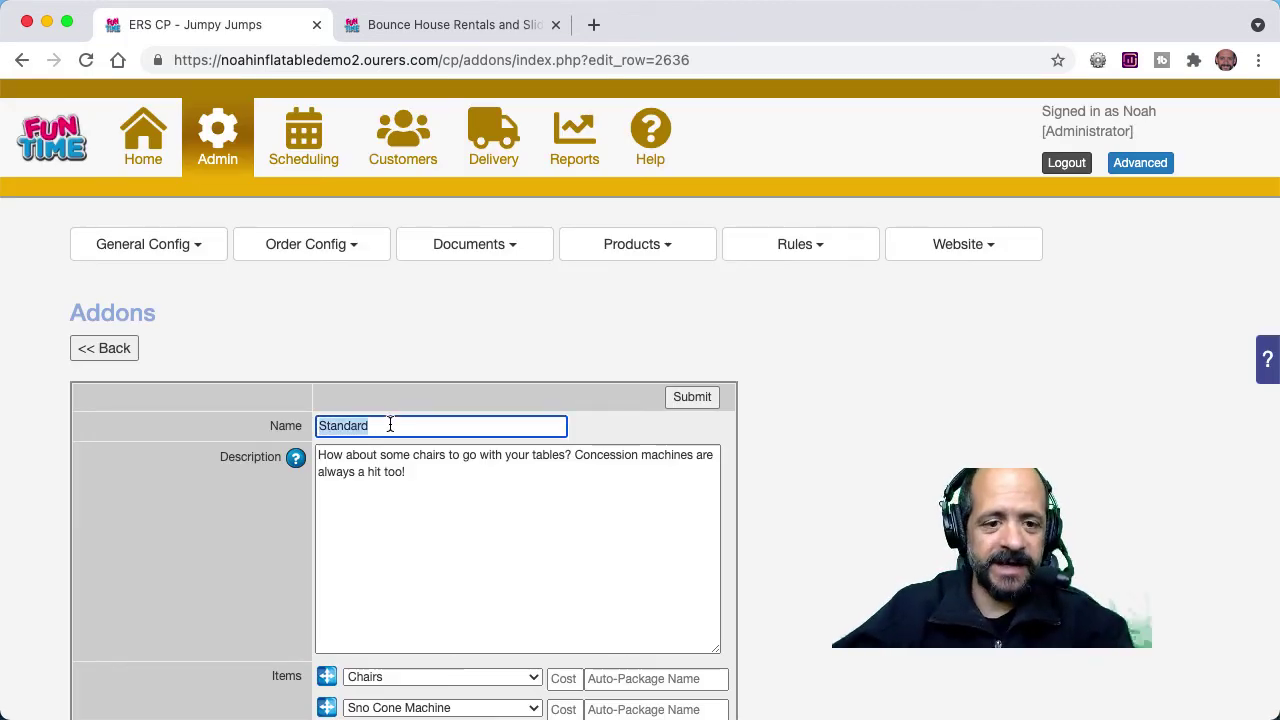
pyautogui.write('After Tables')
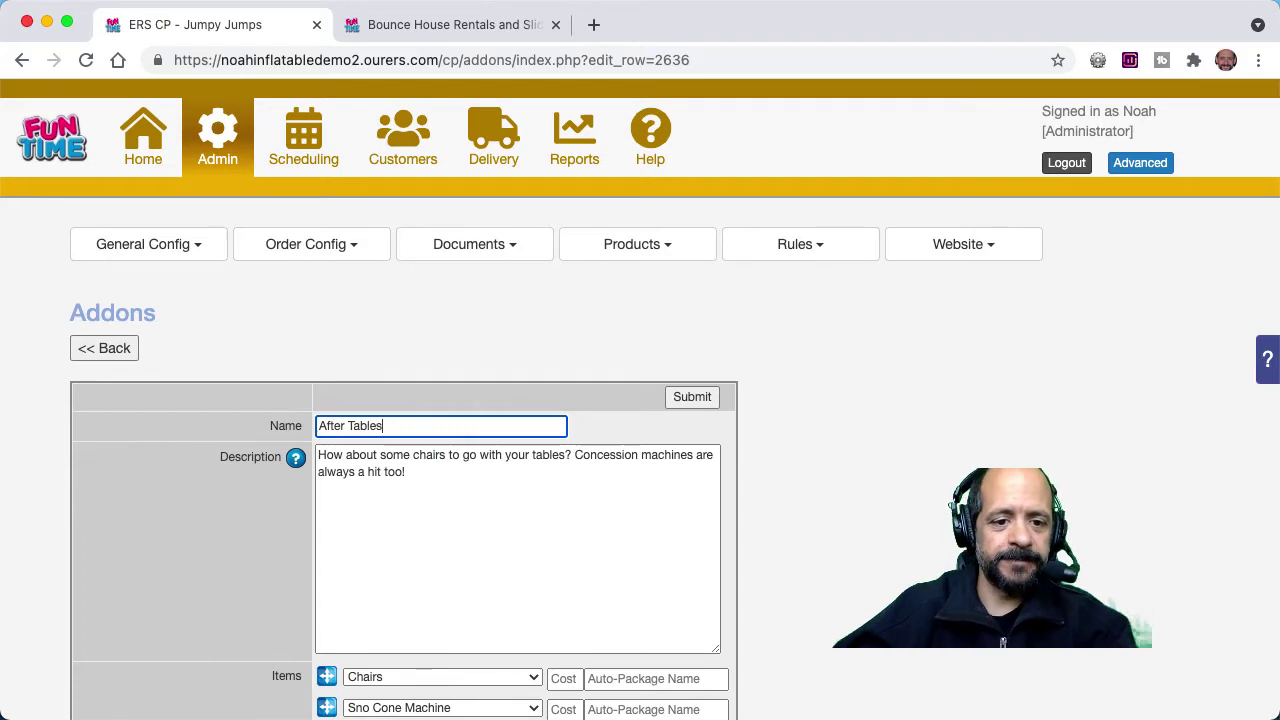
pyautogui.click(689, 399)
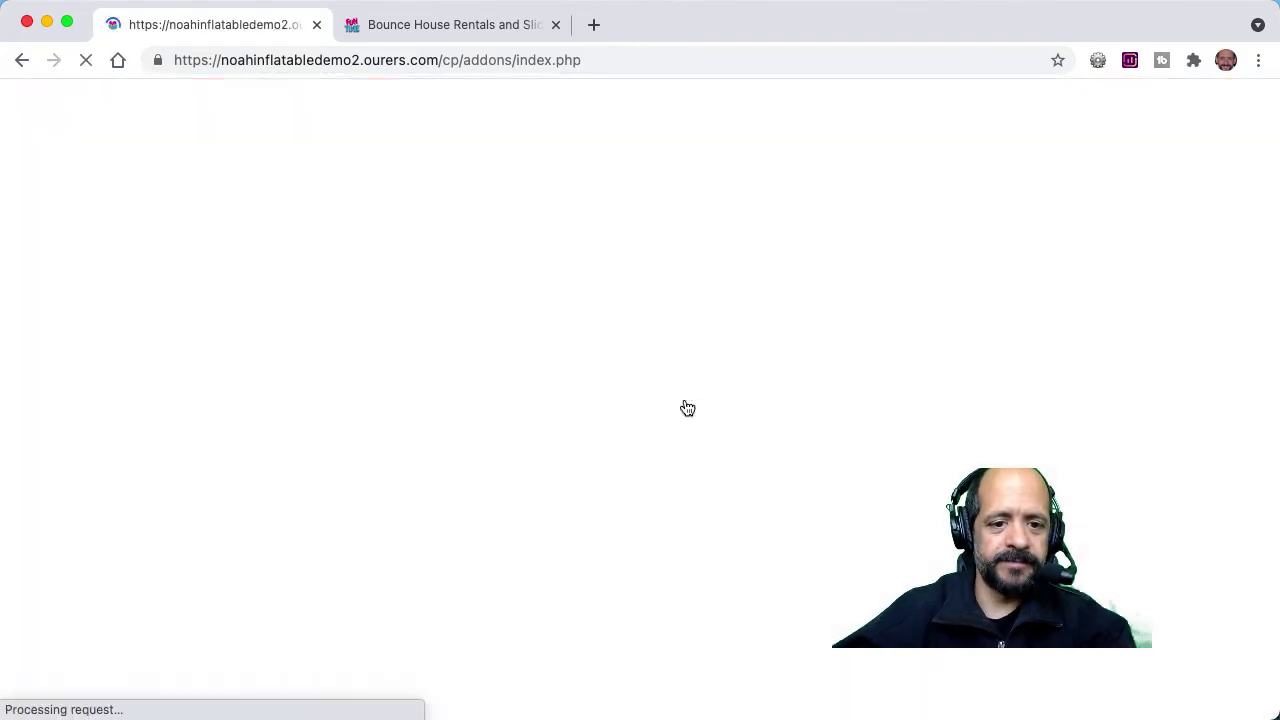
# Step: Remove Tables from the storefront cart, add it again from the suggested items and check the suggestions offered
pyautogui.click(430, 24)
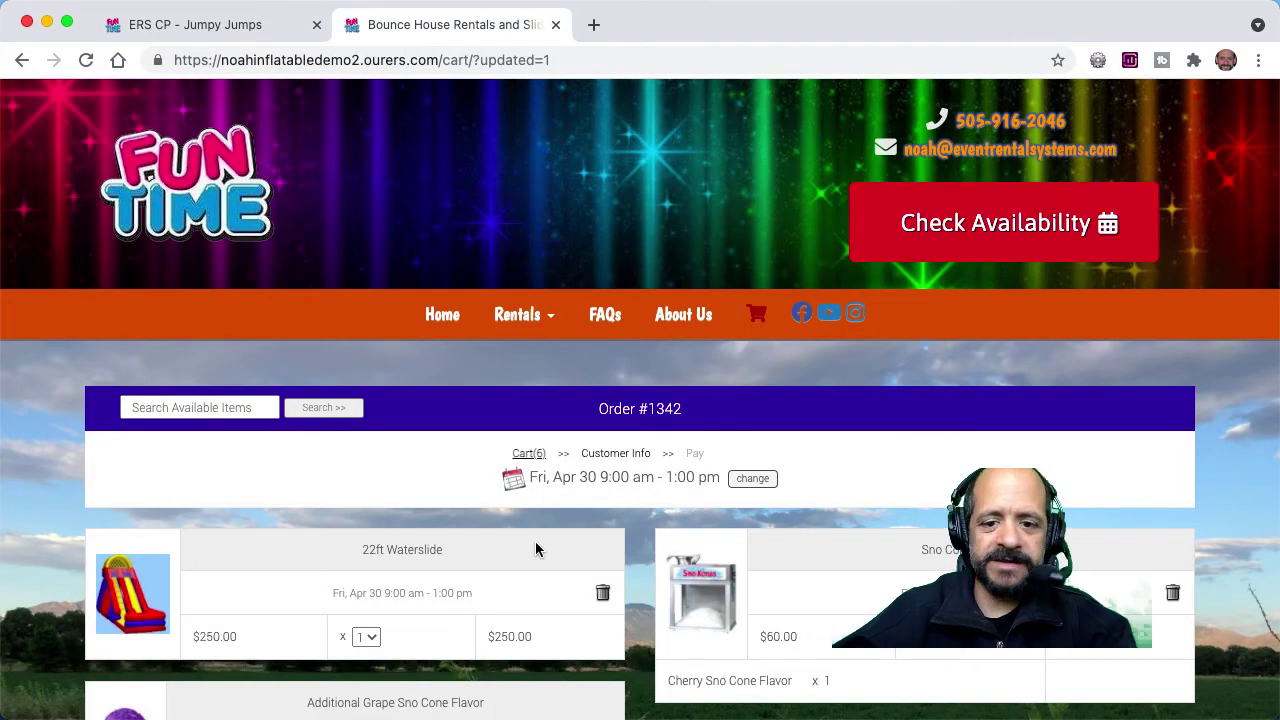
pyautogui.scroll(-5, 536, 549)
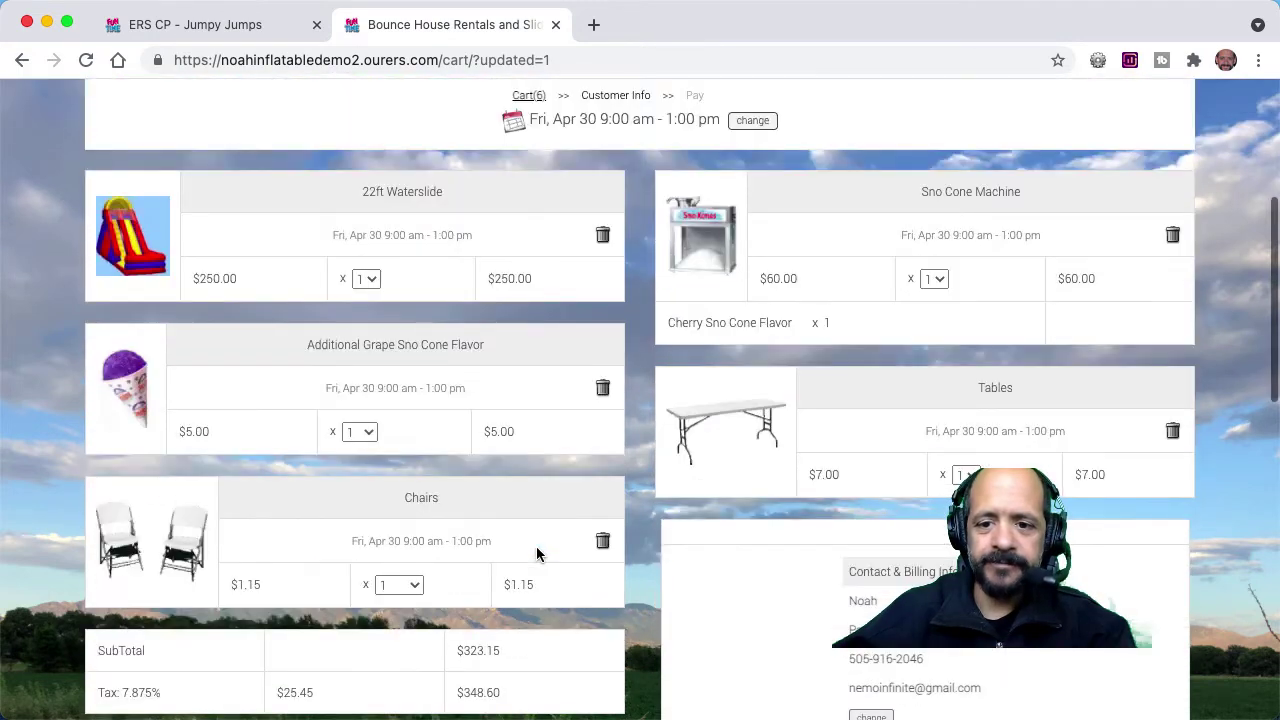
pyautogui.click(1170, 432)
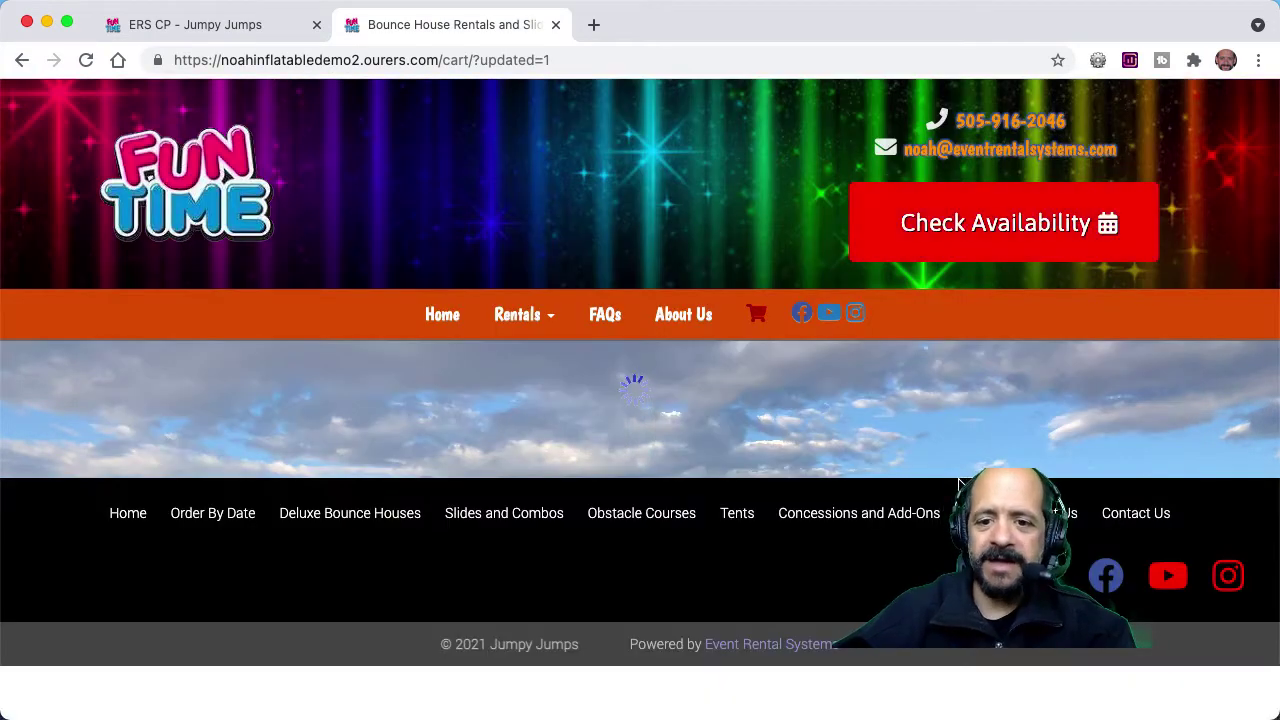
pyautogui.scroll(-4, 958, 484)
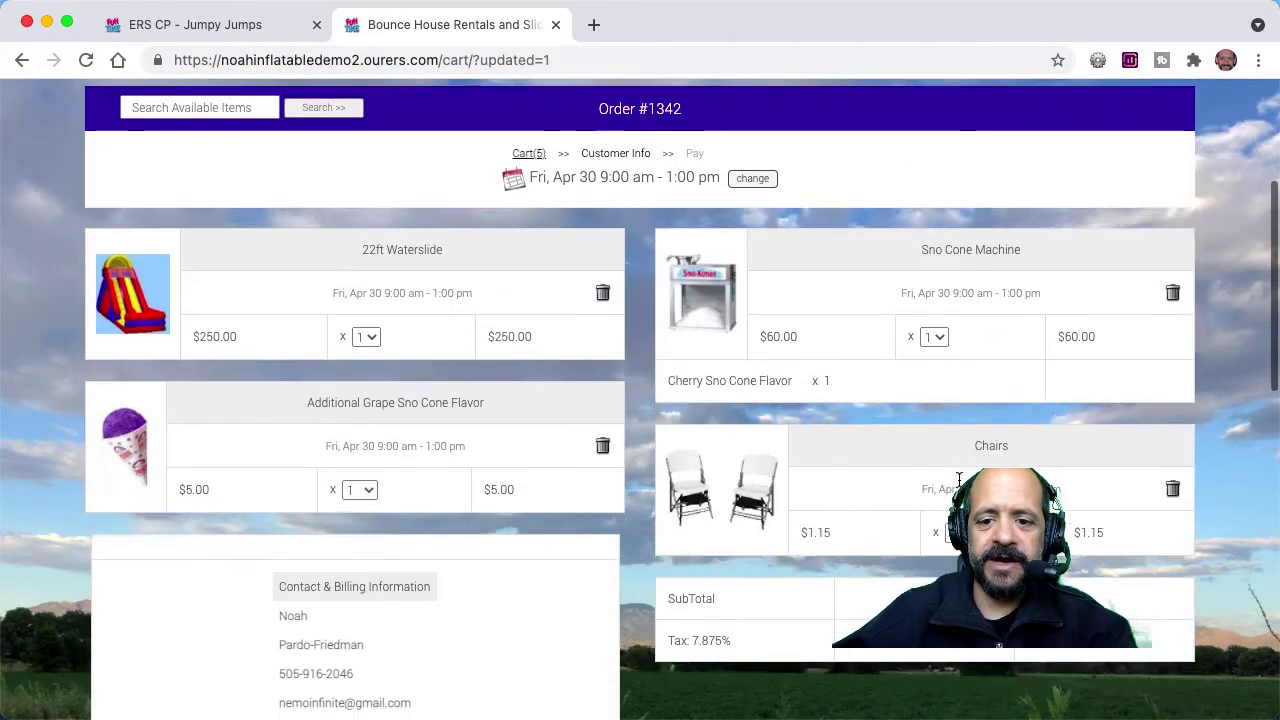
pyautogui.scroll(-3, 958, 480)
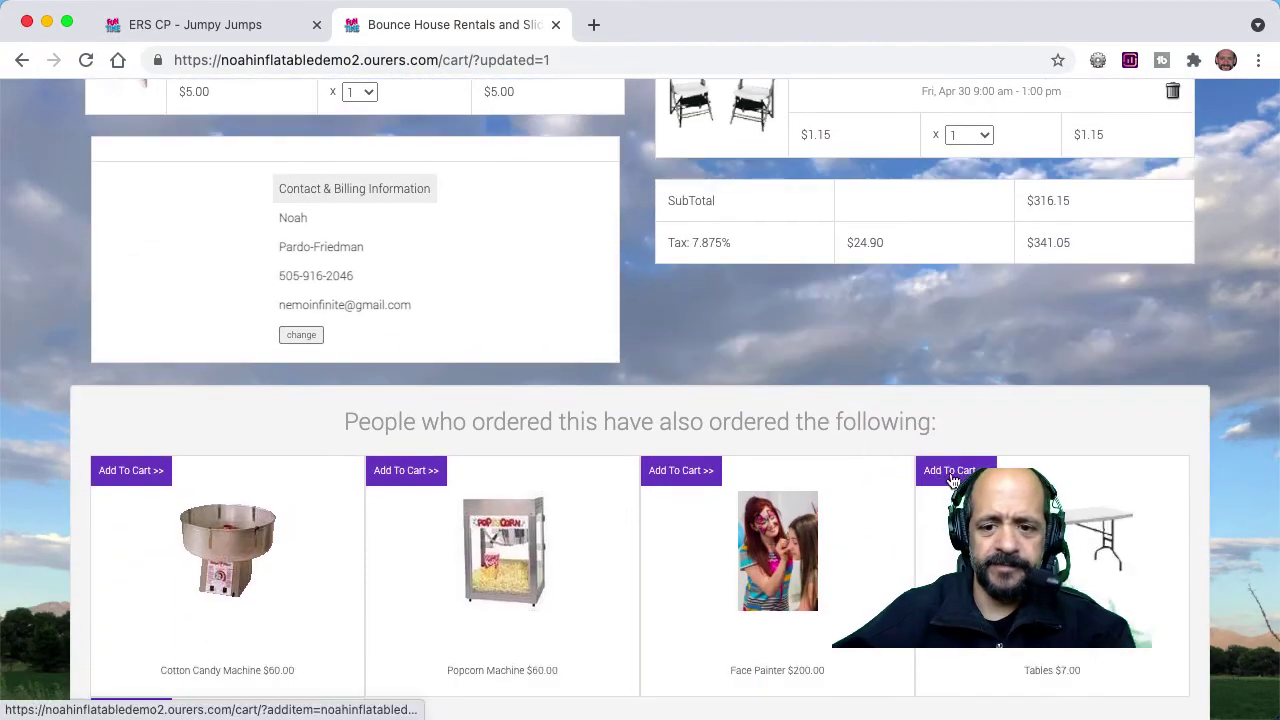
pyautogui.click(948, 478)
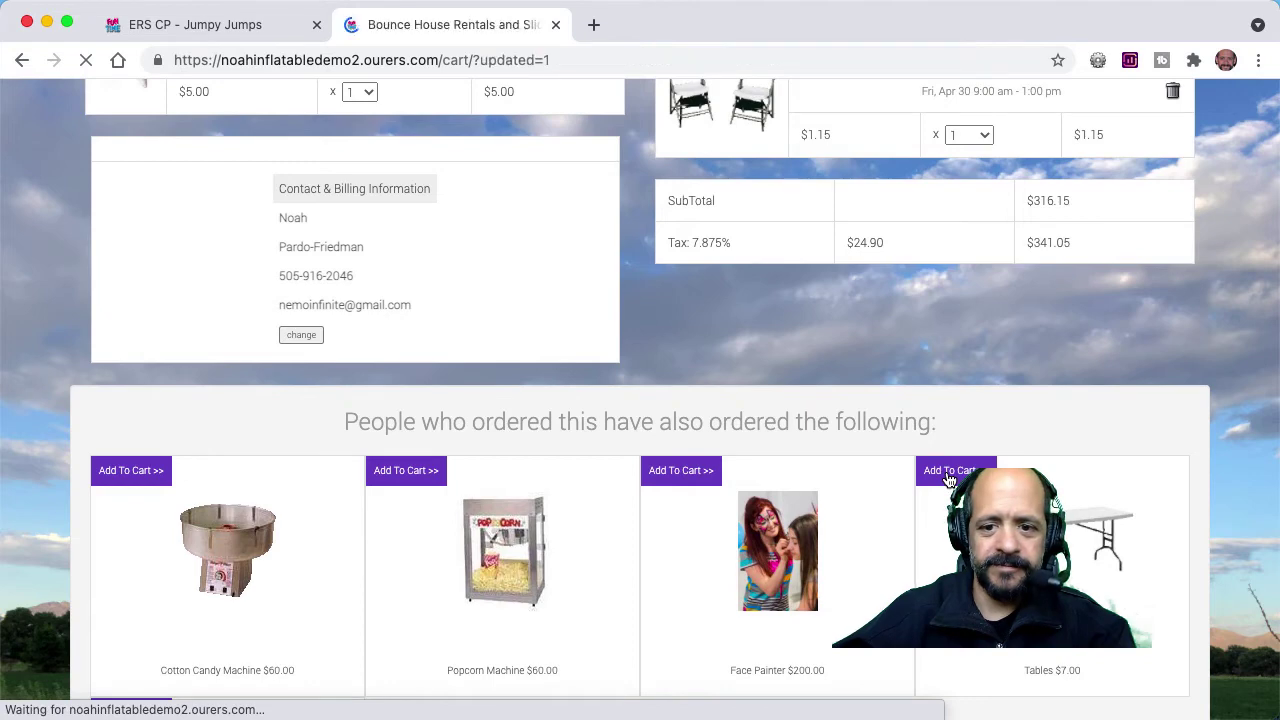
pyautogui.scroll(-10, 745, 620)
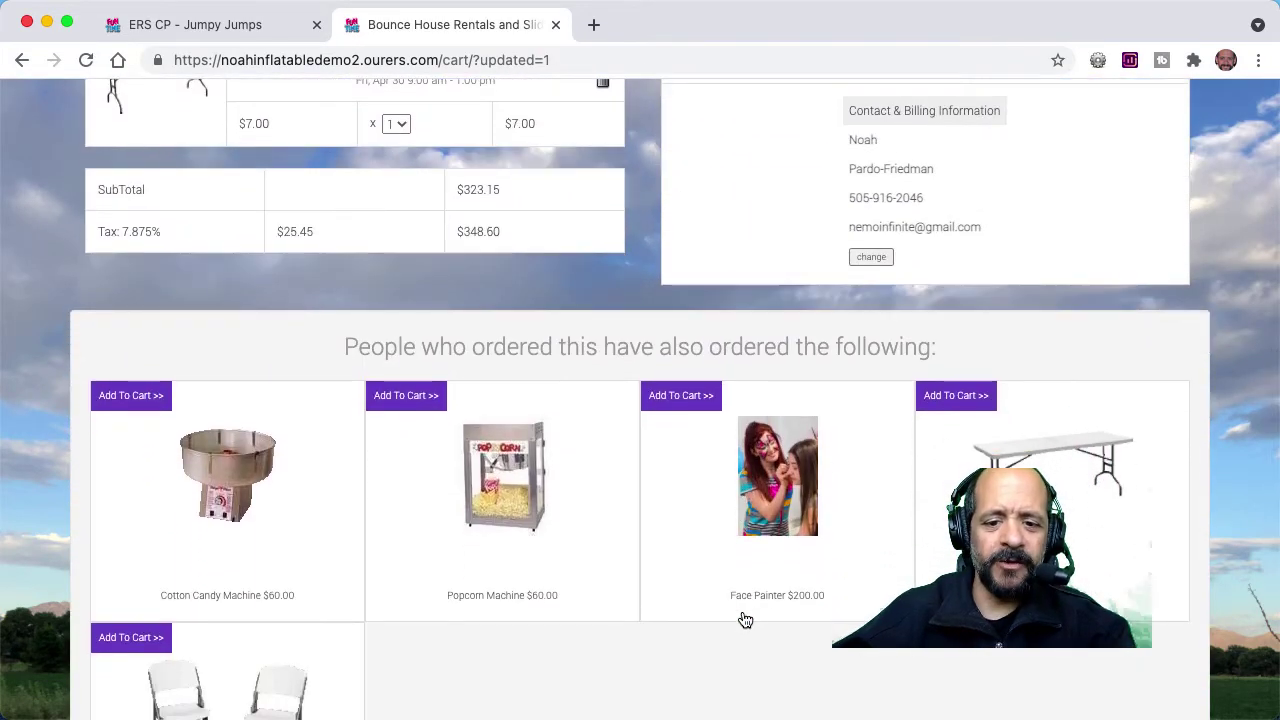
pyautogui.scroll(3, 745, 620)
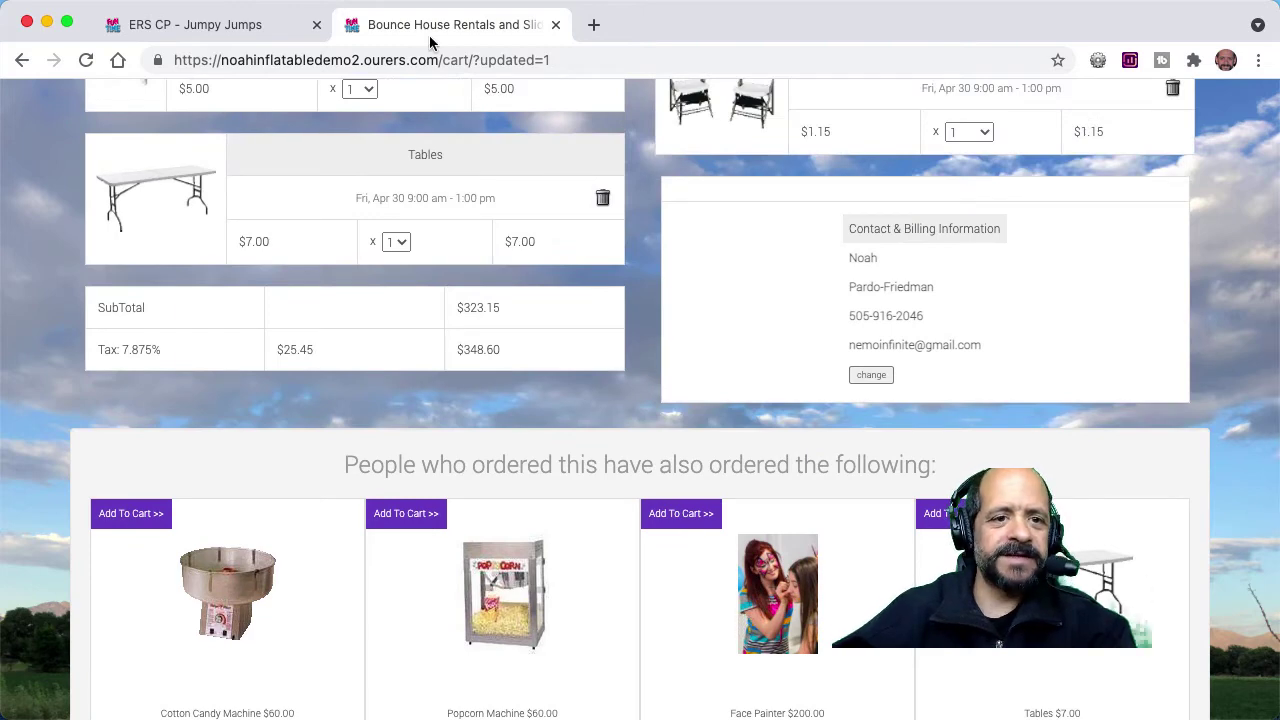
# Step: Open the control panel's product items and search them for "tables"
pyautogui.click(234, 27)
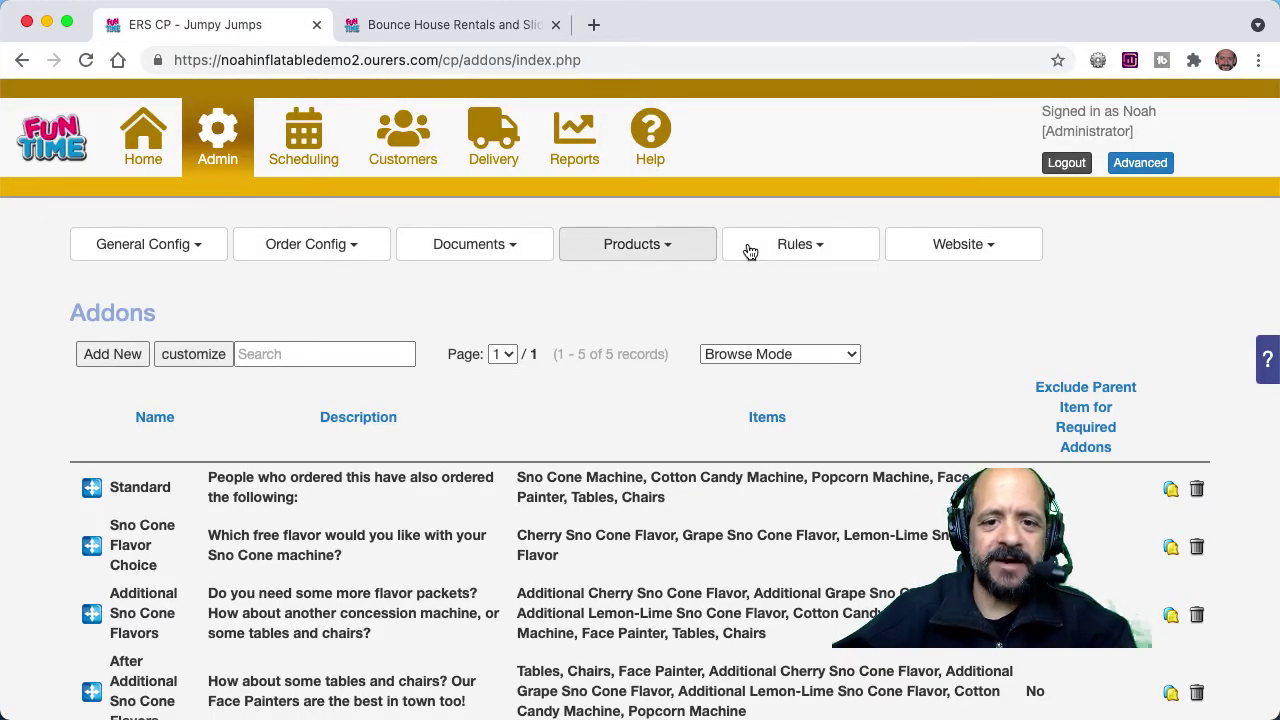
pyautogui.click(655, 250)
pyautogui.click(636, 307)
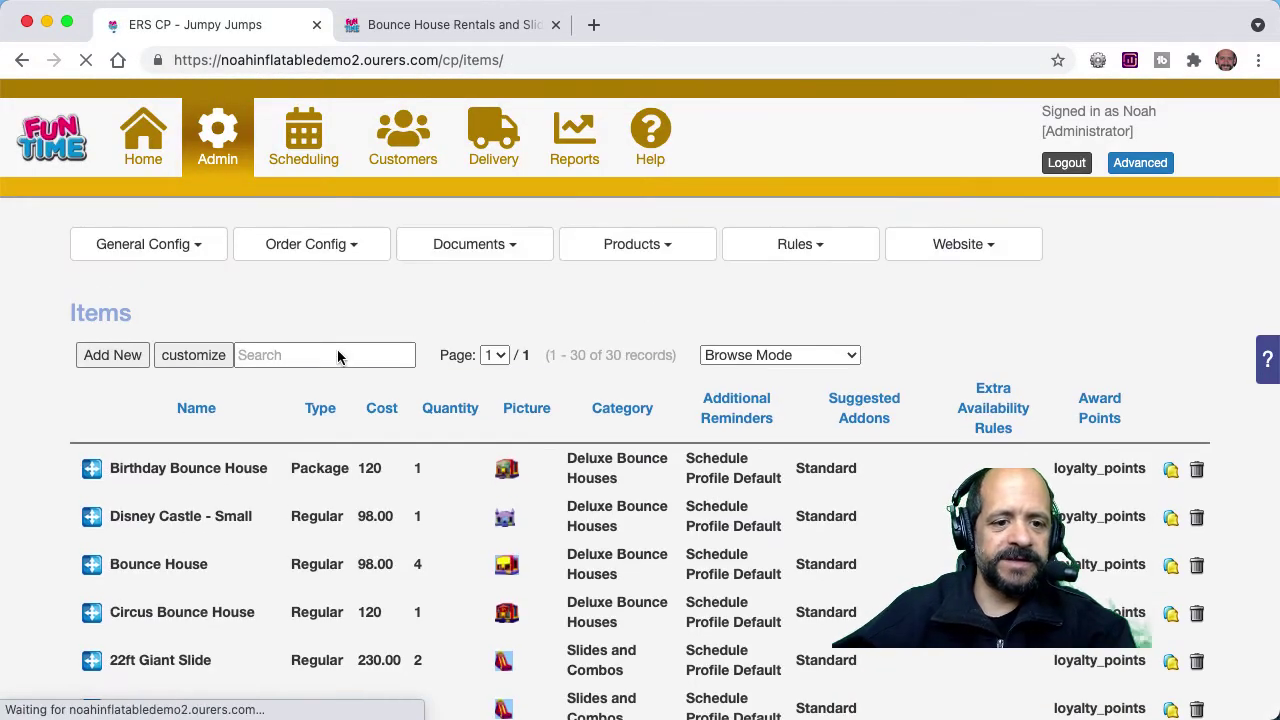
pyautogui.click(338, 354)
pyautogui.write('tbel')
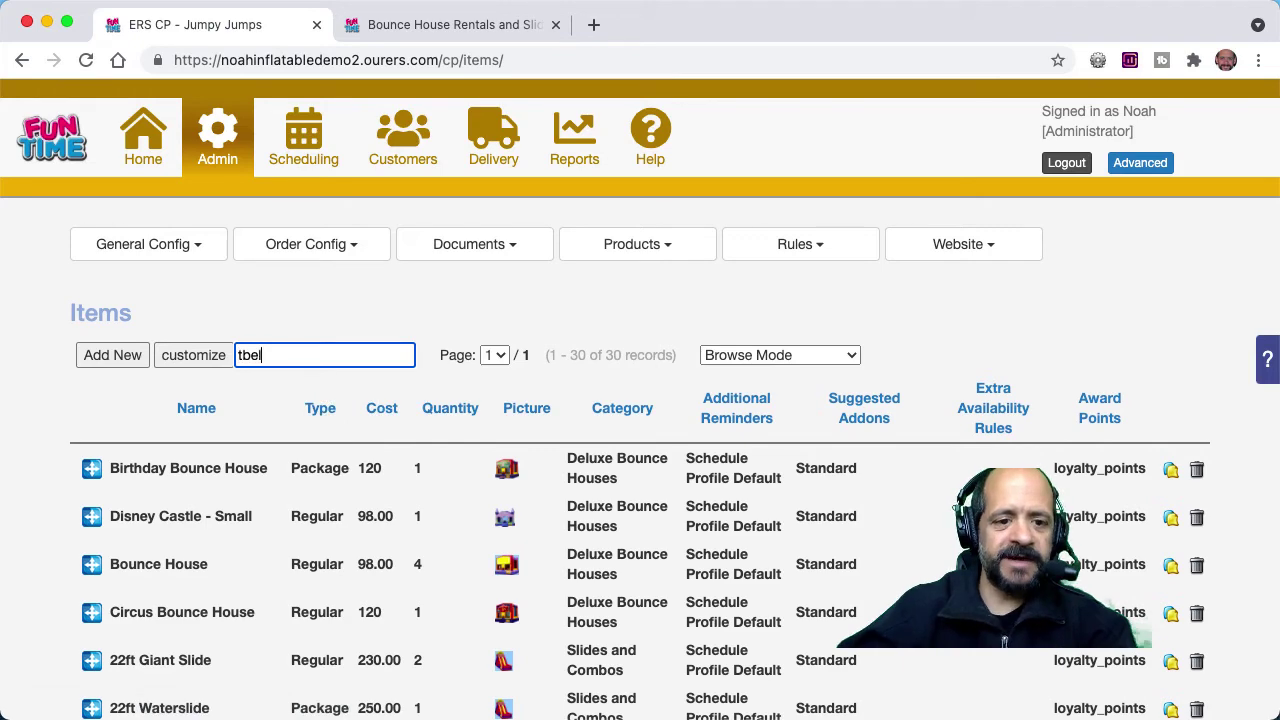
pyautogui.press('Return')
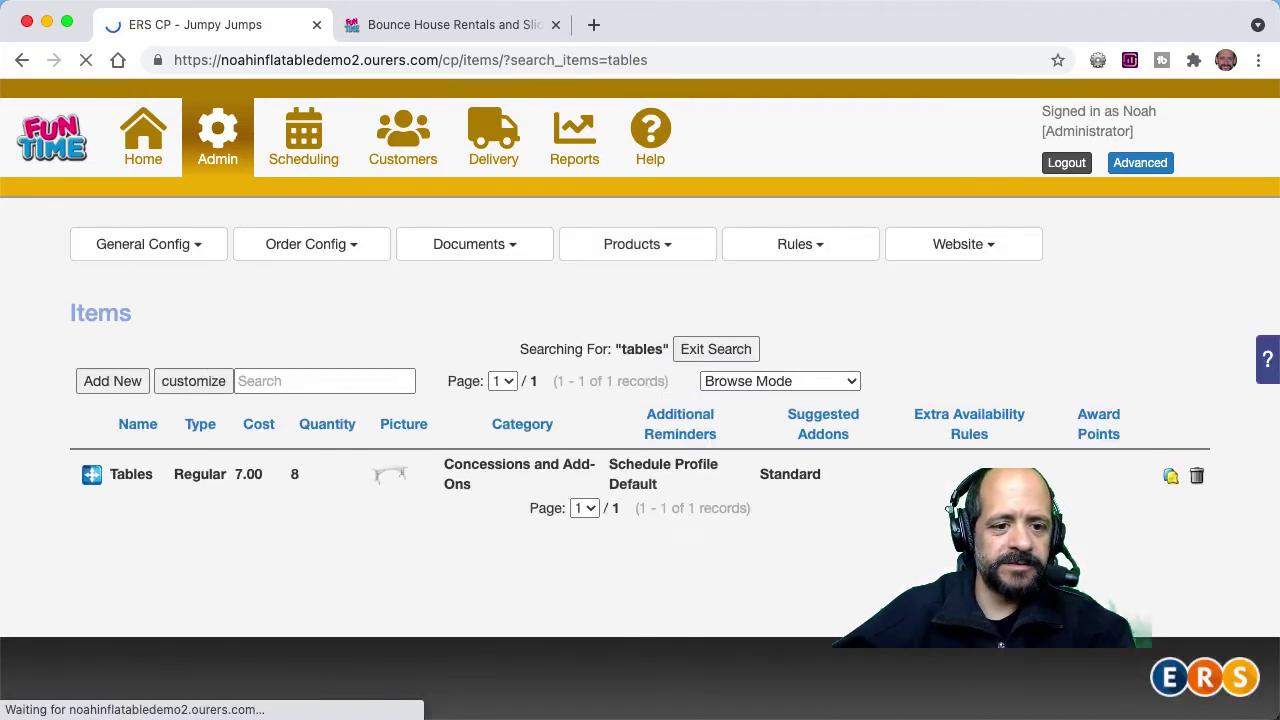
# Step: Set the Tables item's Suggested Addons to After Tables and submit the item
pyautogui.scroll(-15, 636, 427)
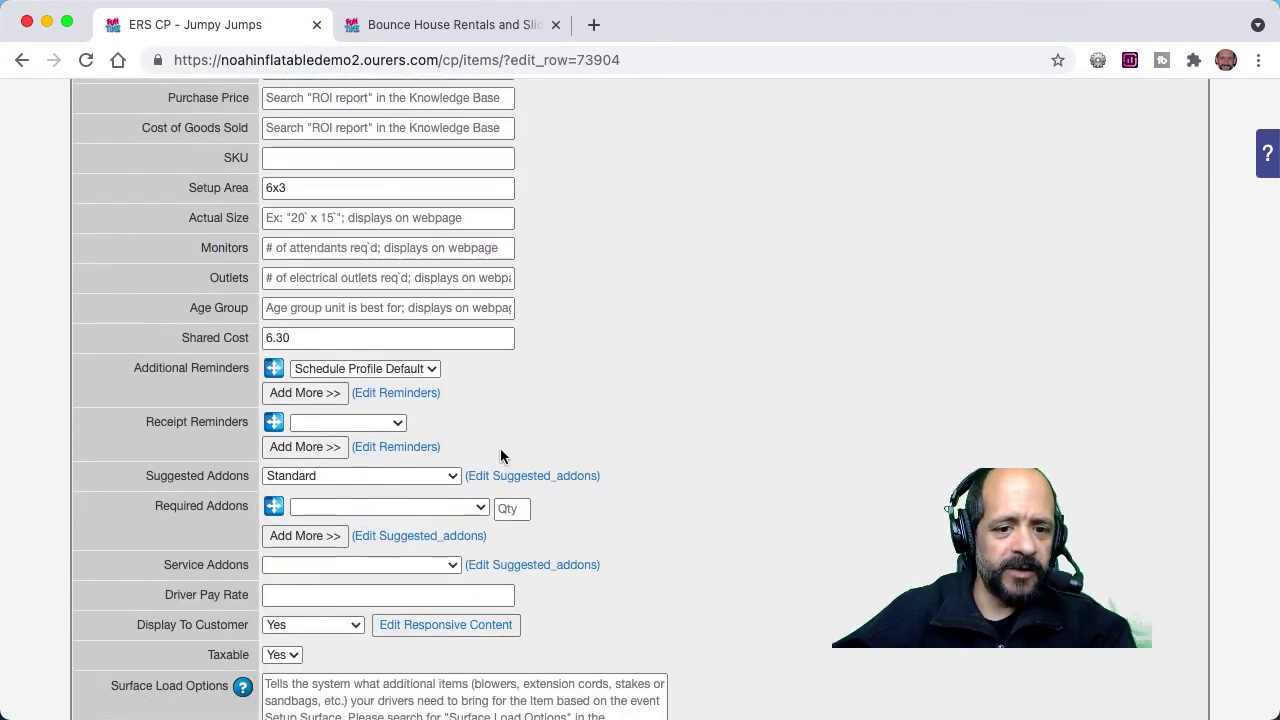
pyautogui.click(447, 474)
pyautogui.click(423, 560)
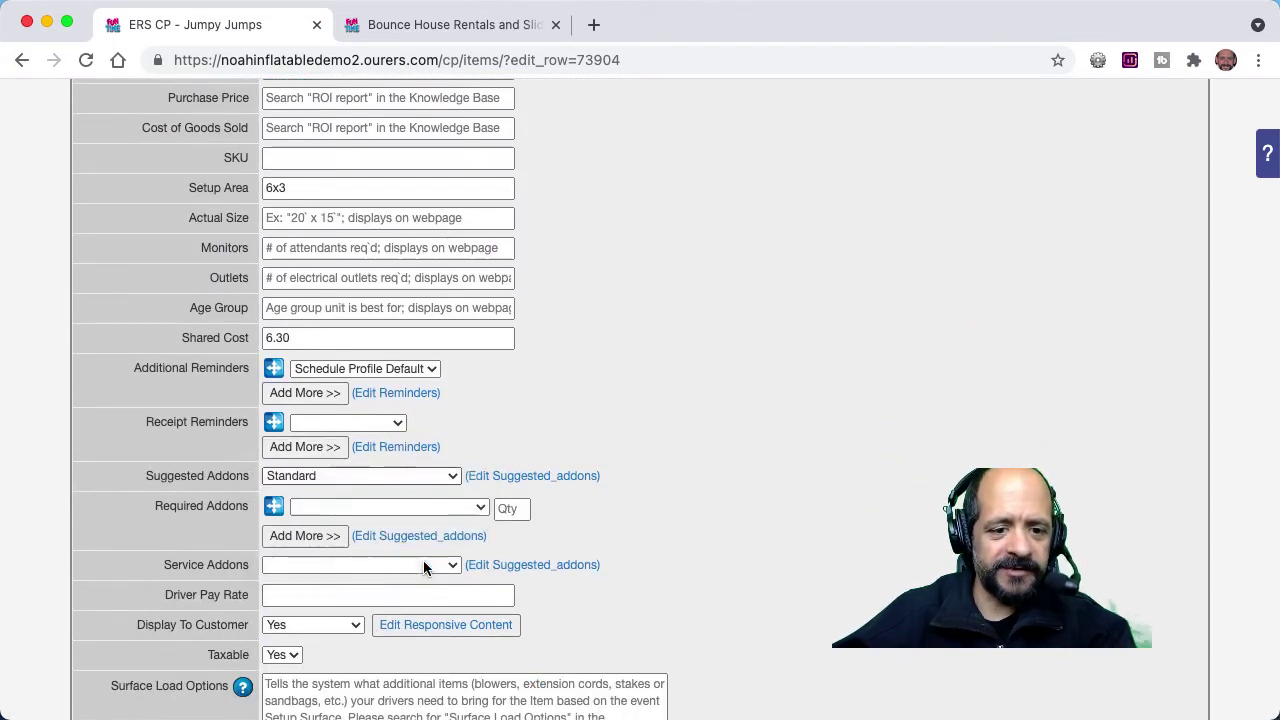
pyautogui.scroll(-15, 60, 585)
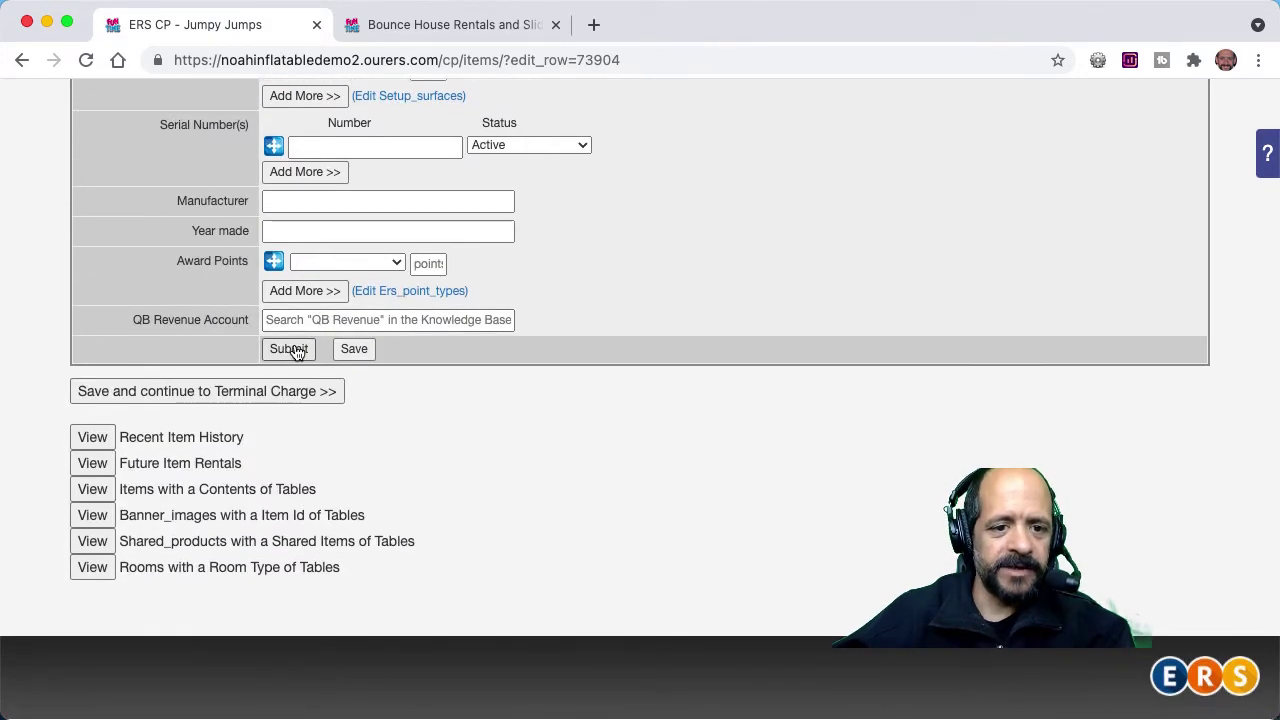
pyautogui.click(295, 349)
# Step: Reload the storefront cart and check the suggested items and heading offered after Tables
pyautogui.click(483, 22)
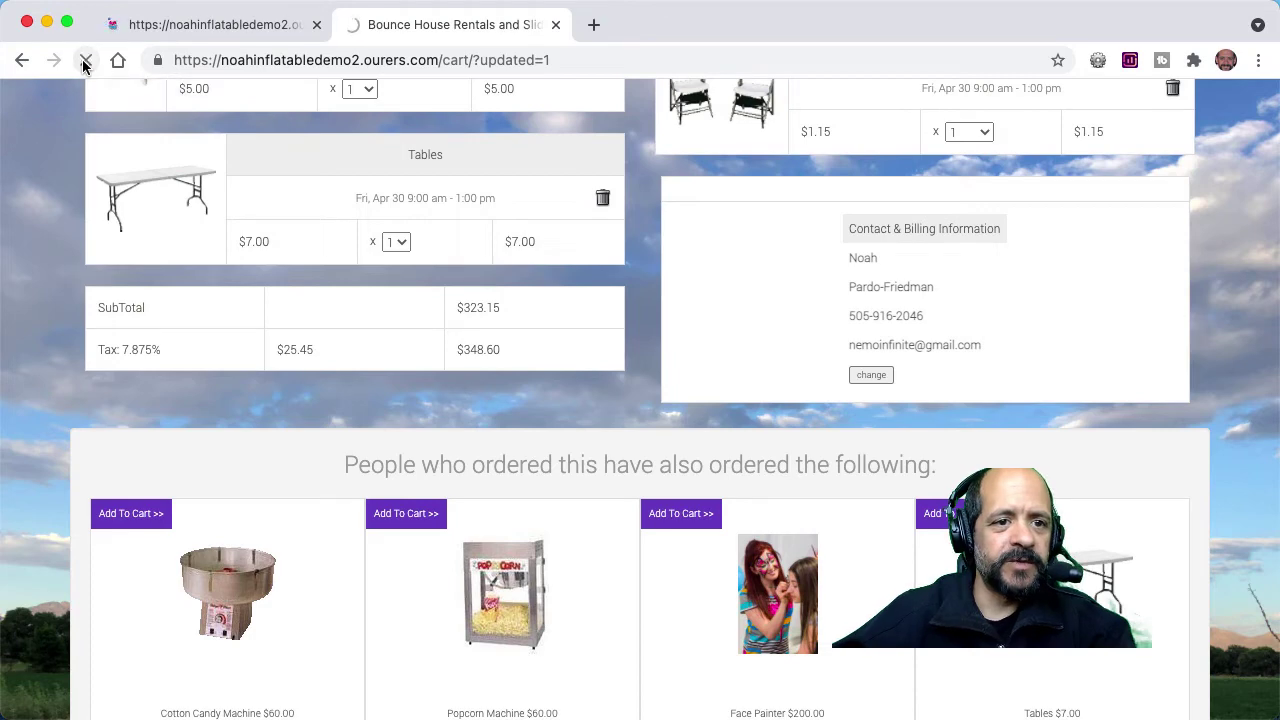
pyautogui.click(85, 62)
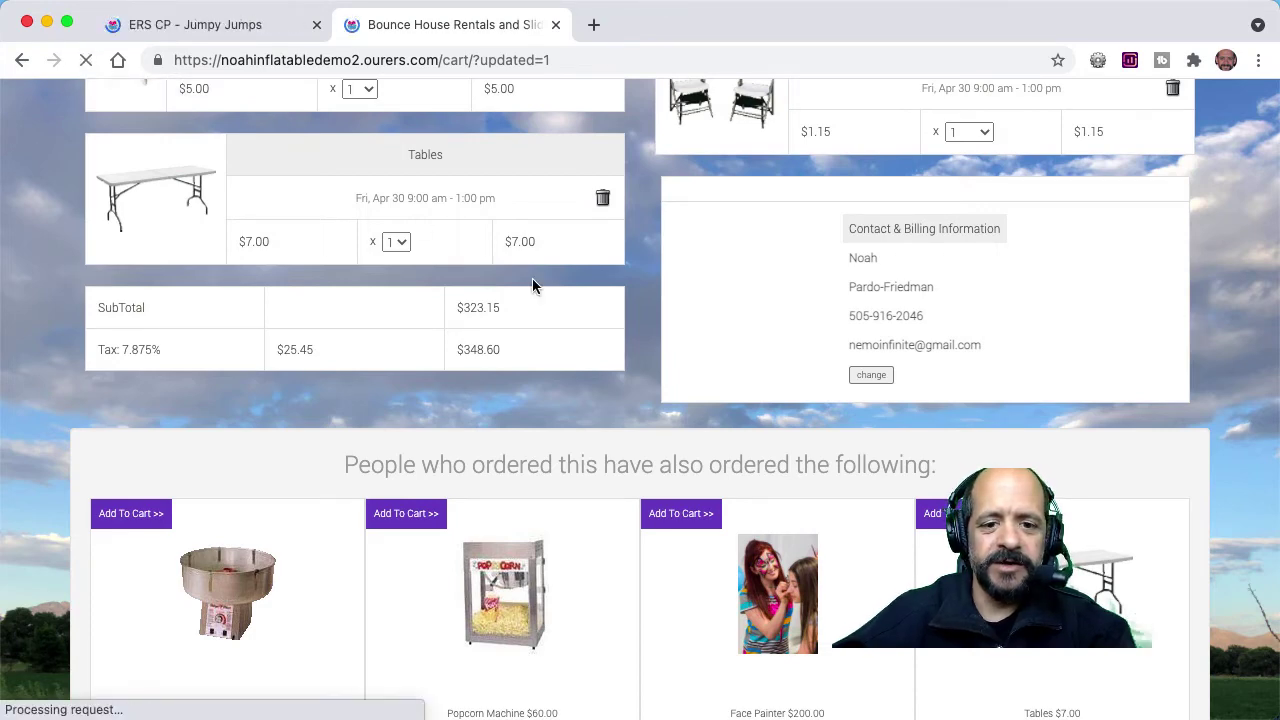
pyautogui.scroll(-5, 532, 287)
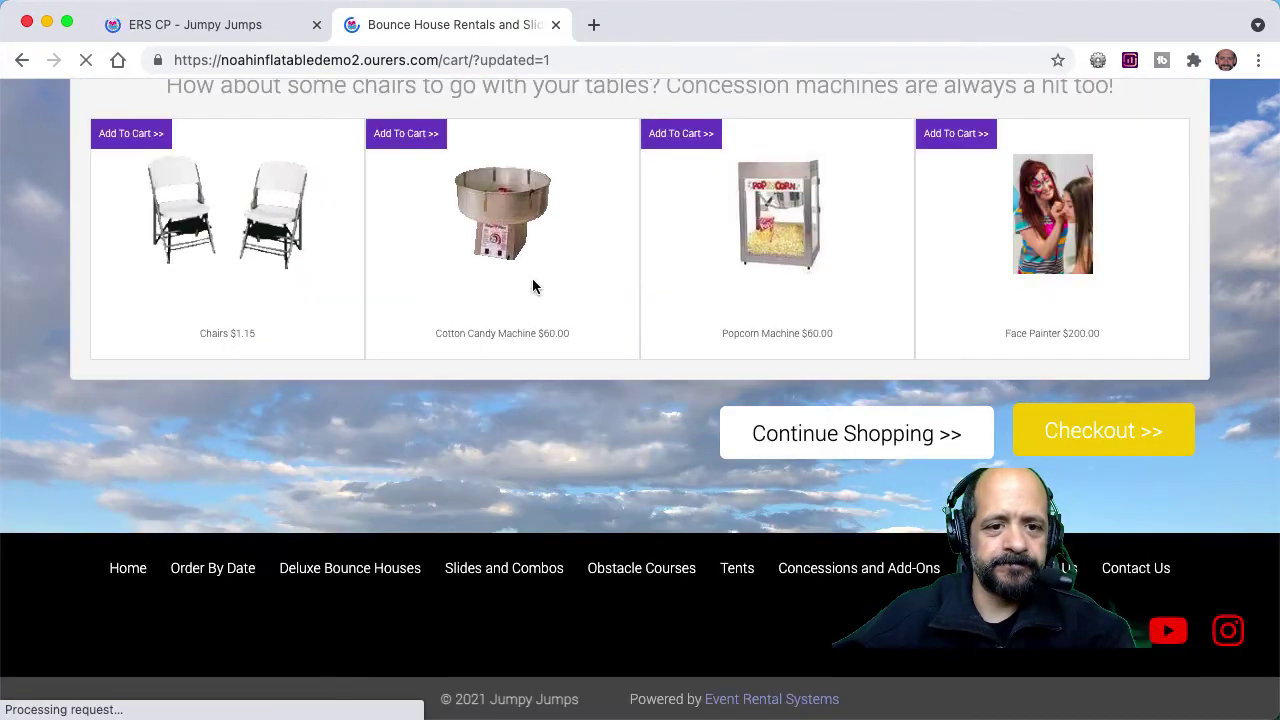
pyautogui.scroll(4, 532, 287)
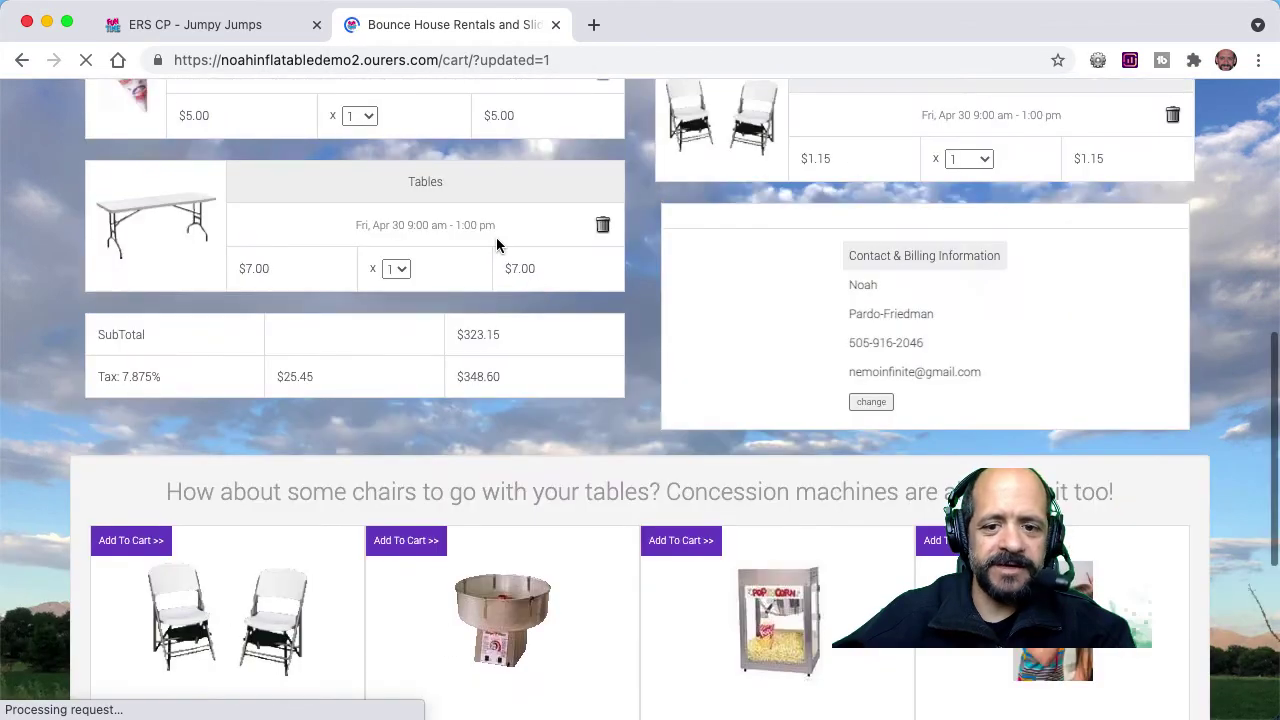
pyautogui.scroll(-3, 496, 244)
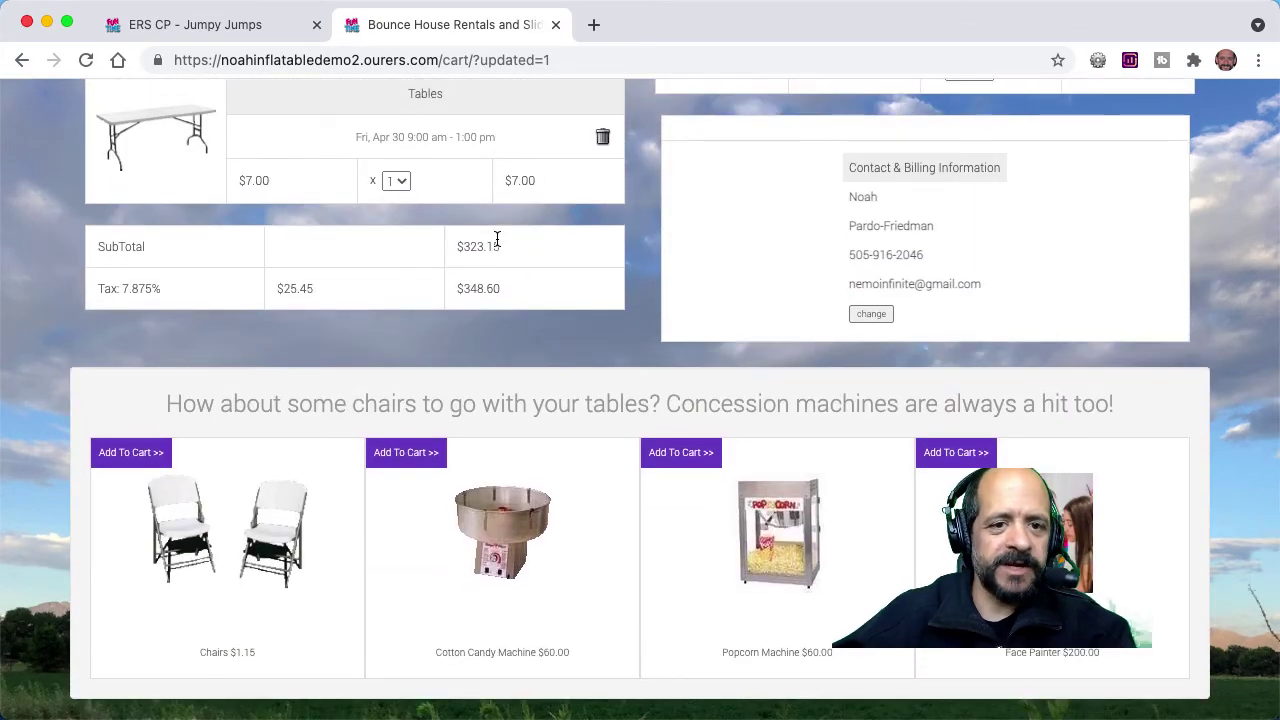
pyautogui.scroll(1, 497, 240)
pyautogui.scroll(5, 497, 240)
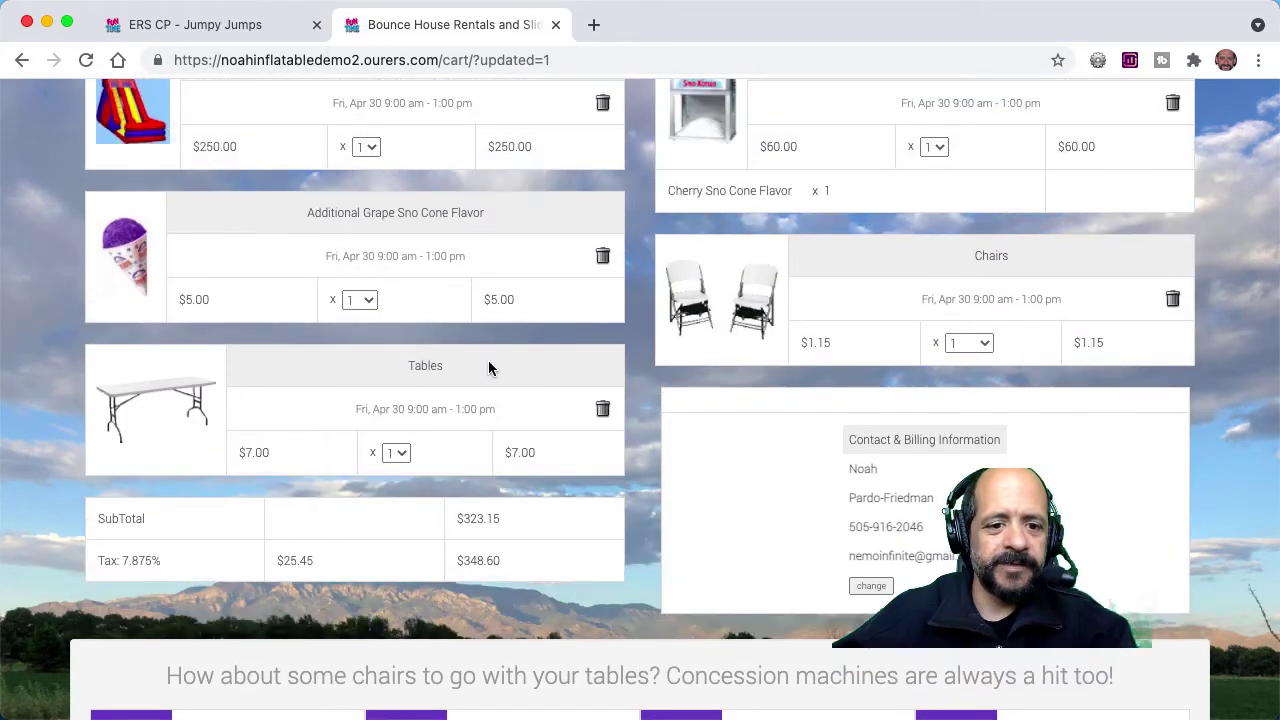
# Step: Set the storefront cart quantities to 4 Tables and 20 Chairs
pyautogui.click(397, 453)
pyautogui.click(402, 515)
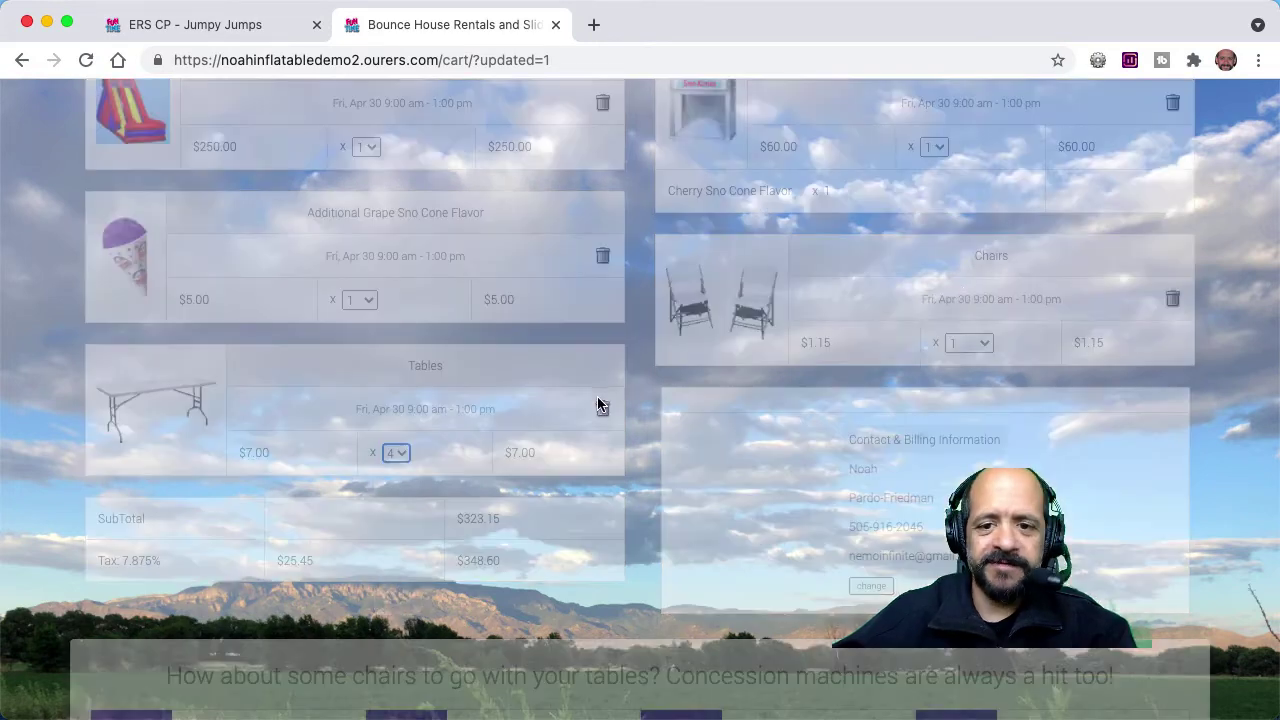
pyautogui.scroll(-10, 921, 506)
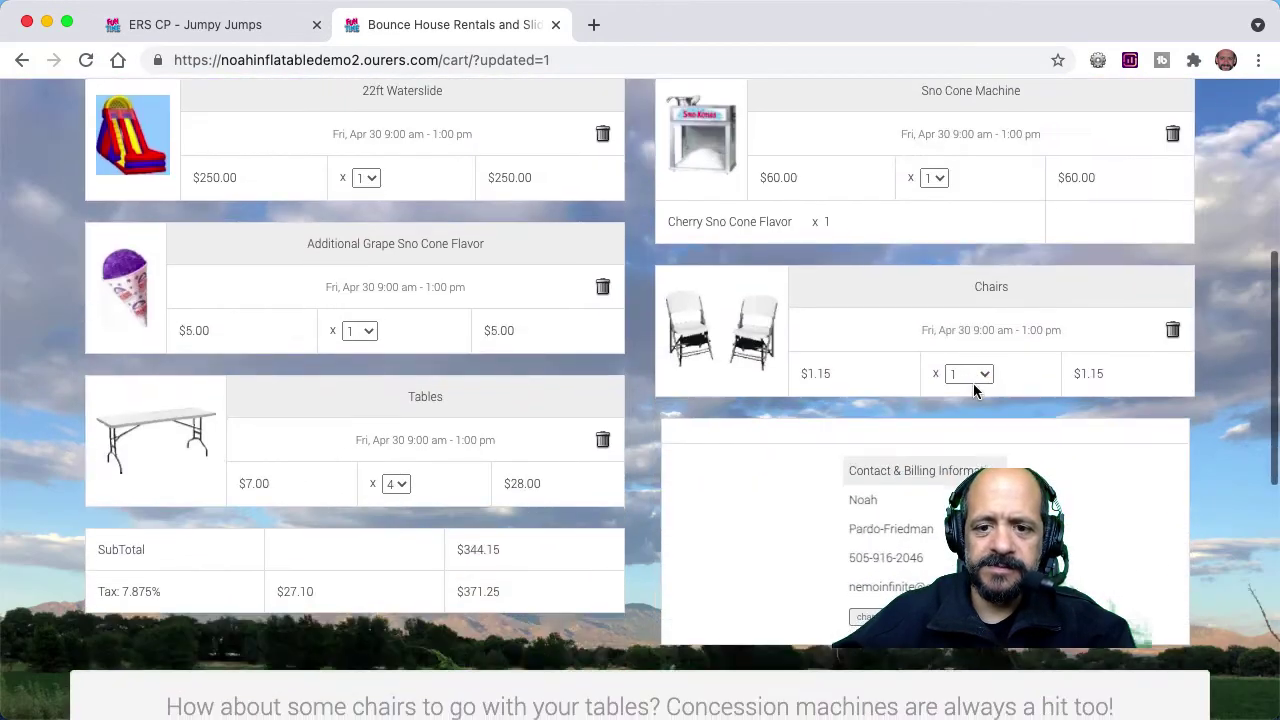
pyautogui.click(972, 373)
pyautogui.click(968, 562)
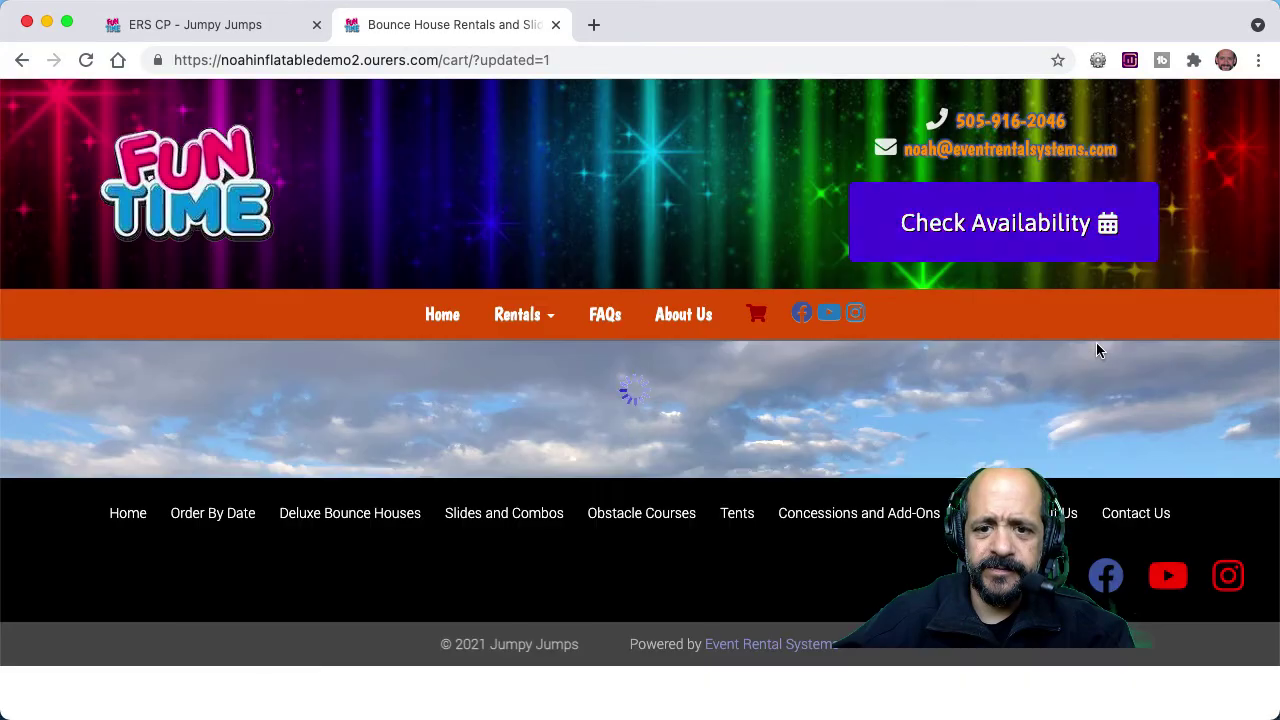
pyautogui.scroll(-6, 1096, 350)
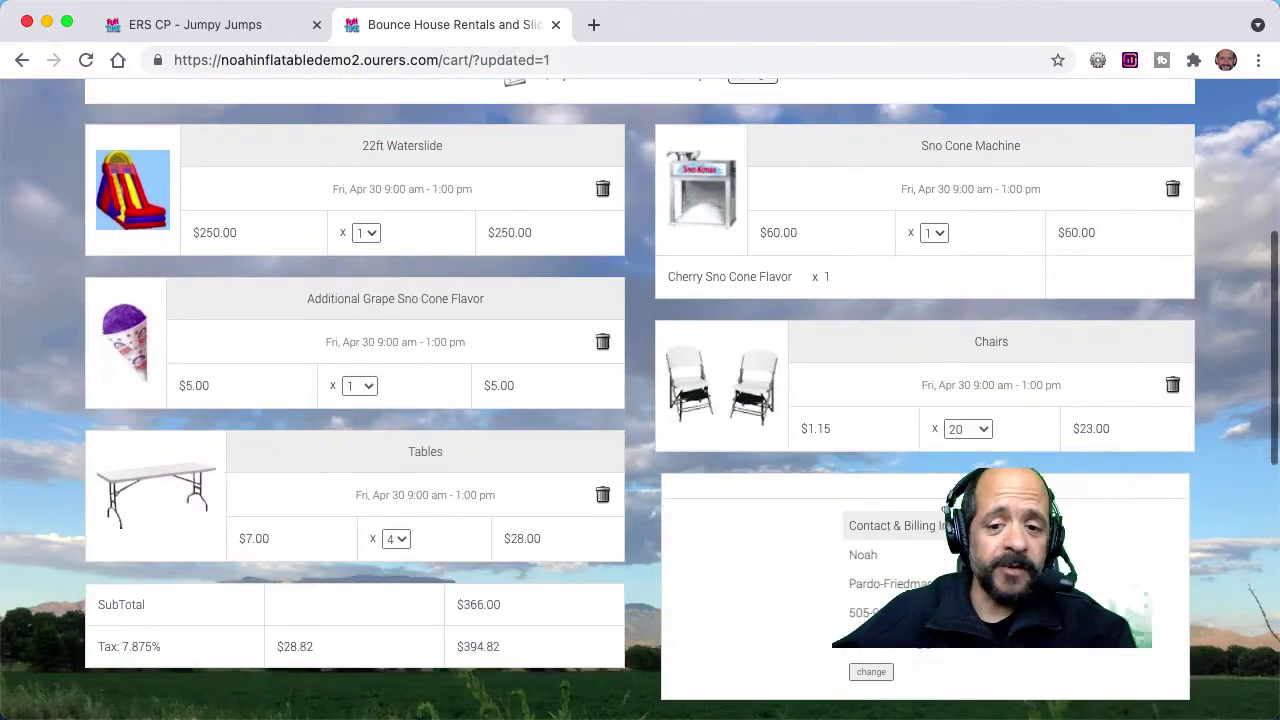
# Step: Proceed from the cart to checkout and review the customer, event and additional information fields
pyautogui.scroll(-4, 1055, 507)
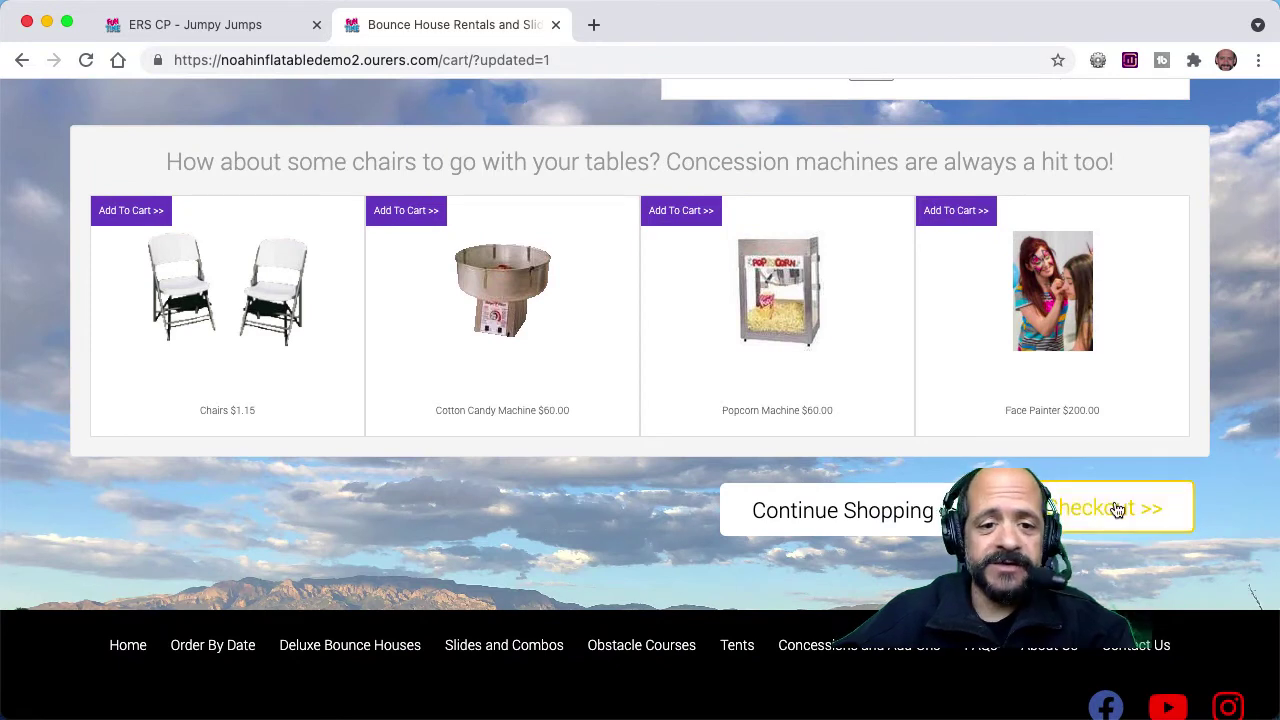
pyautogui.click(1117, 510)
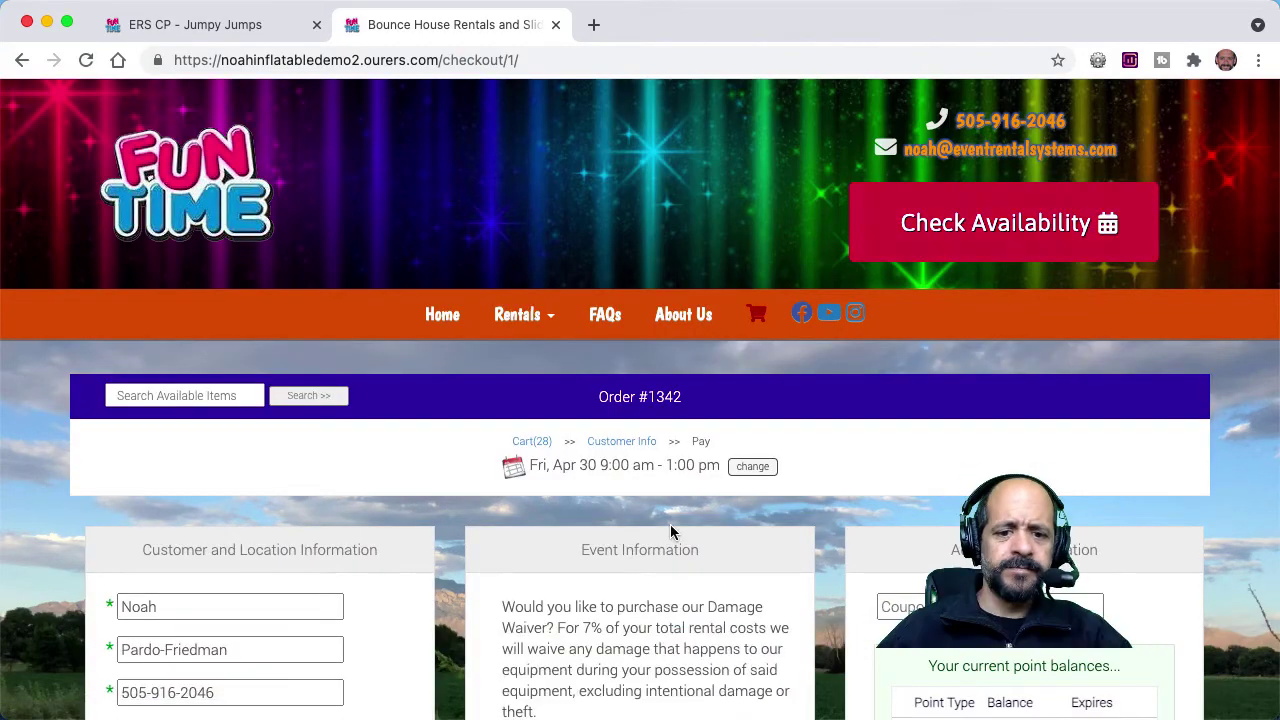
pyautogui.scroll(-2, 670, 532)
pyautogui.scroll(-4, 670, 532)
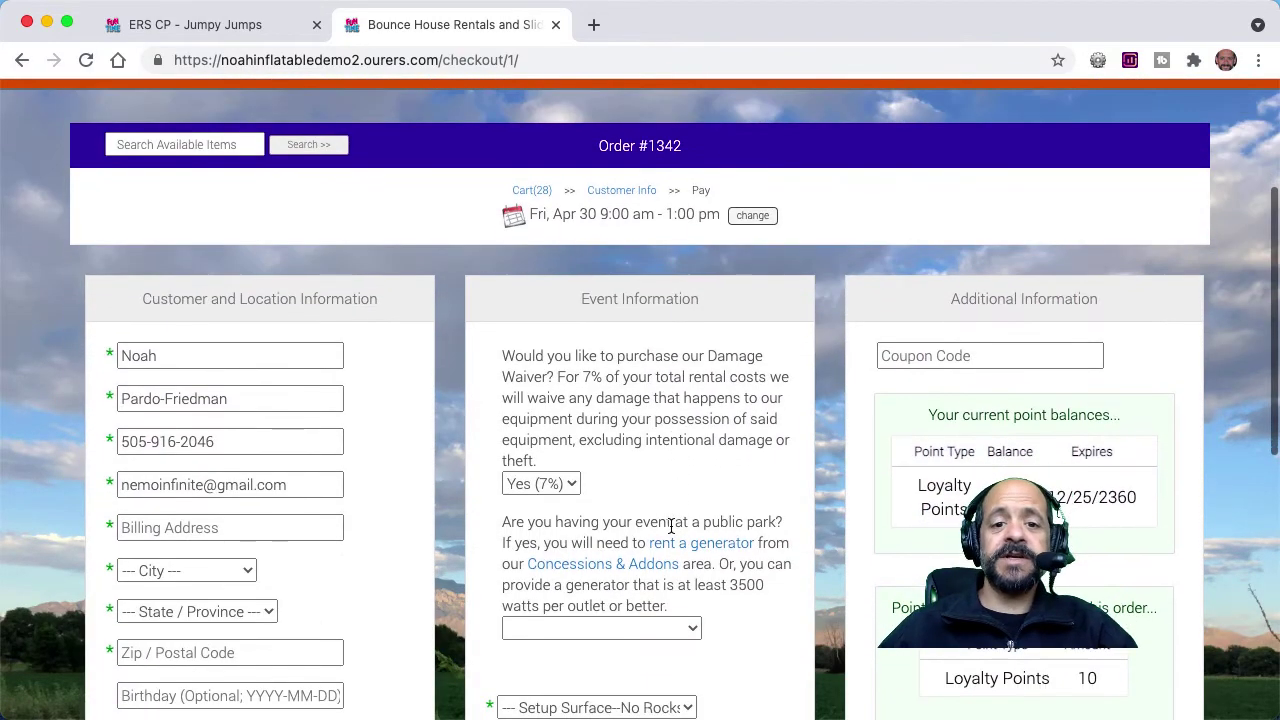
pyautogui.scroll(-1, 670, 527)
pyautogui.scroll(-1, 670, 527)
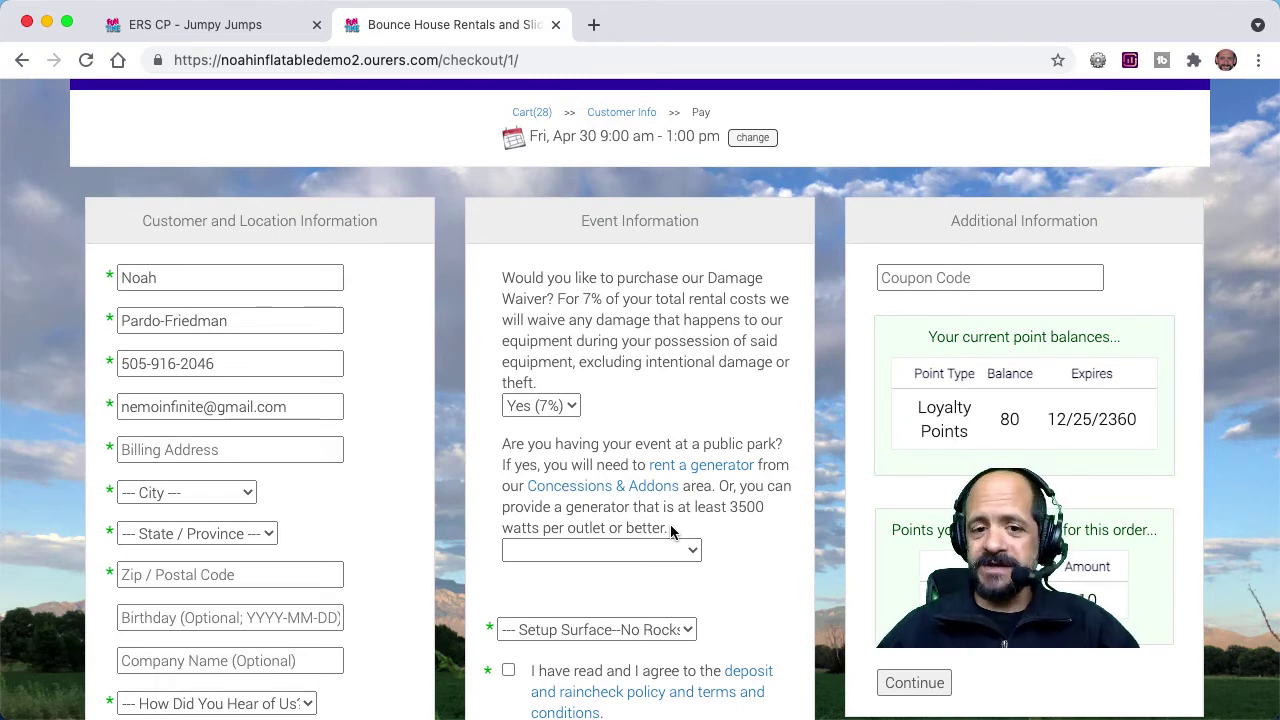
pyautogui.scroll(-2, 670, 528)
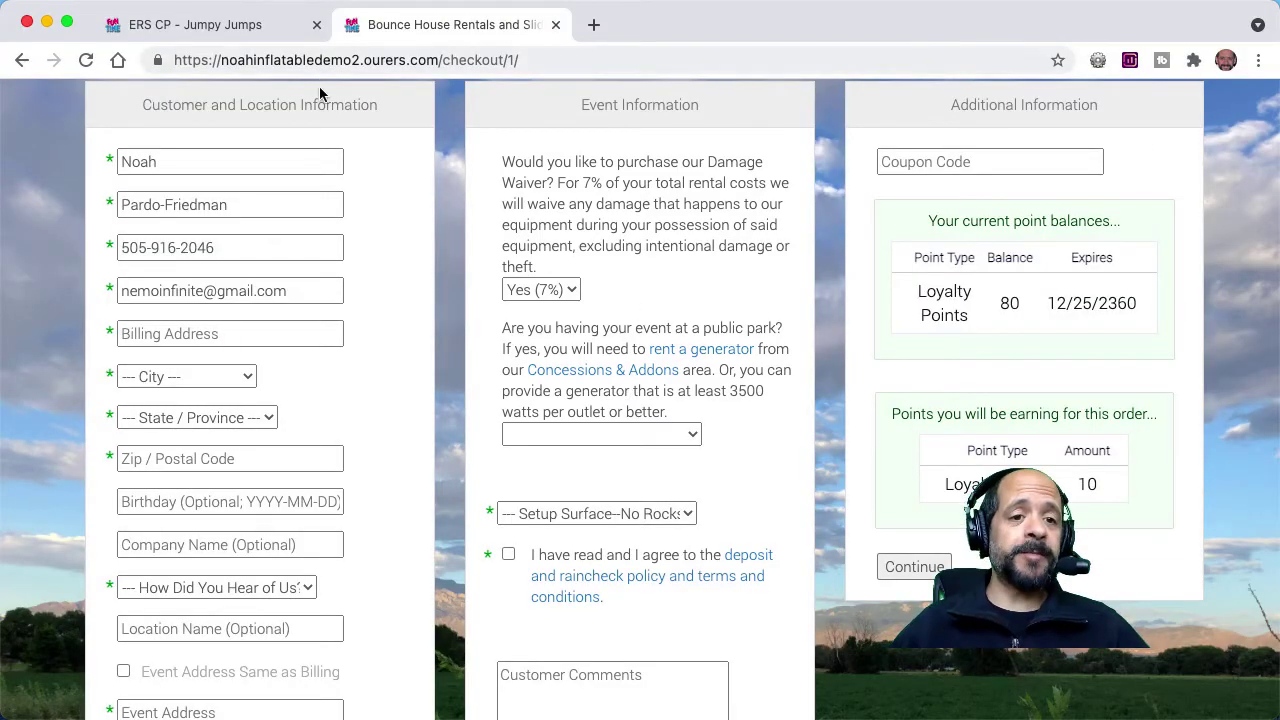
# Step: Open the control panel's Order Options and compare the Damage Waiver and Park entries with the storefront checkout questions
pyautogui.click(247, 30)
pyautogui.click(334, 245)
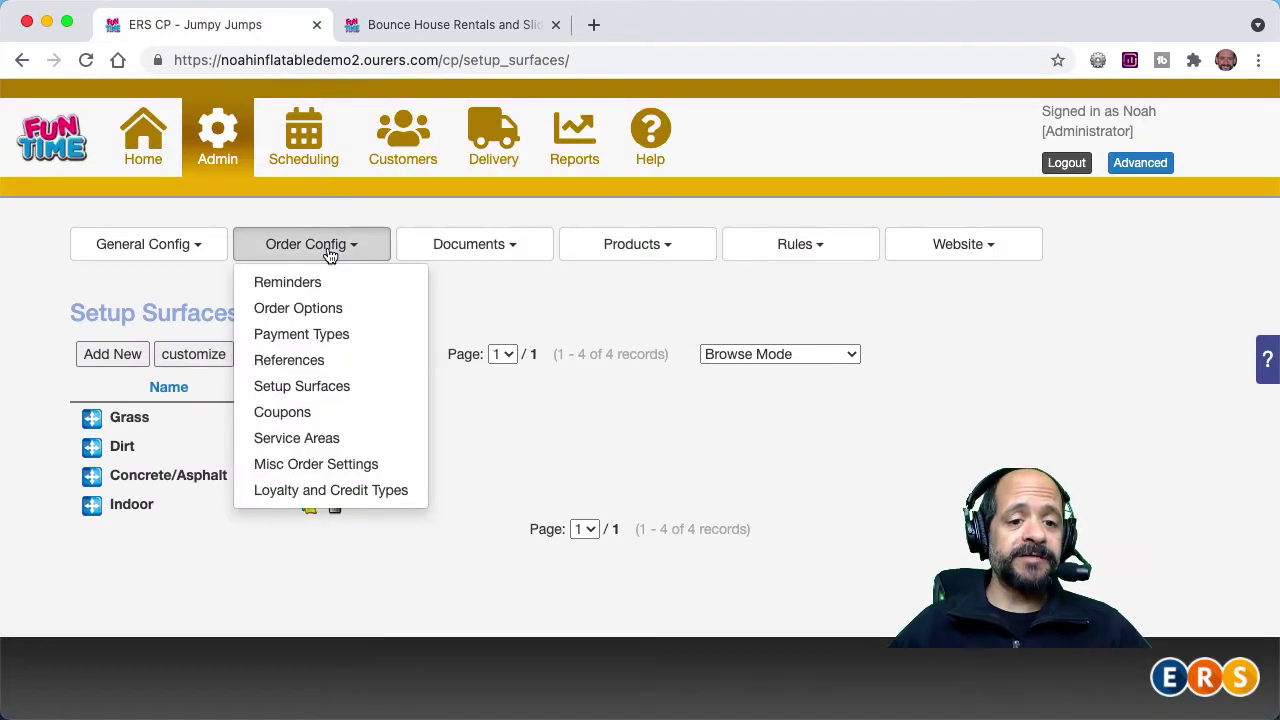
pyautogui.click(320, 307)
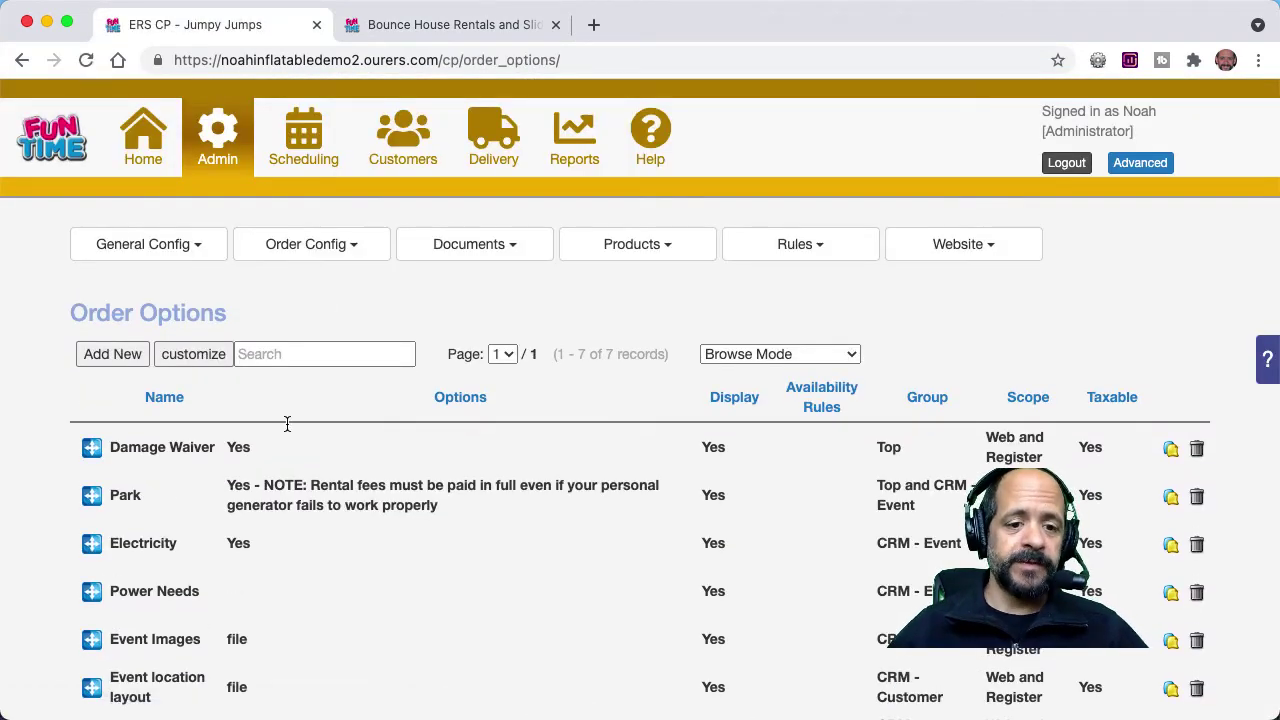
pyautogui.scroll(-3, 323, 363)
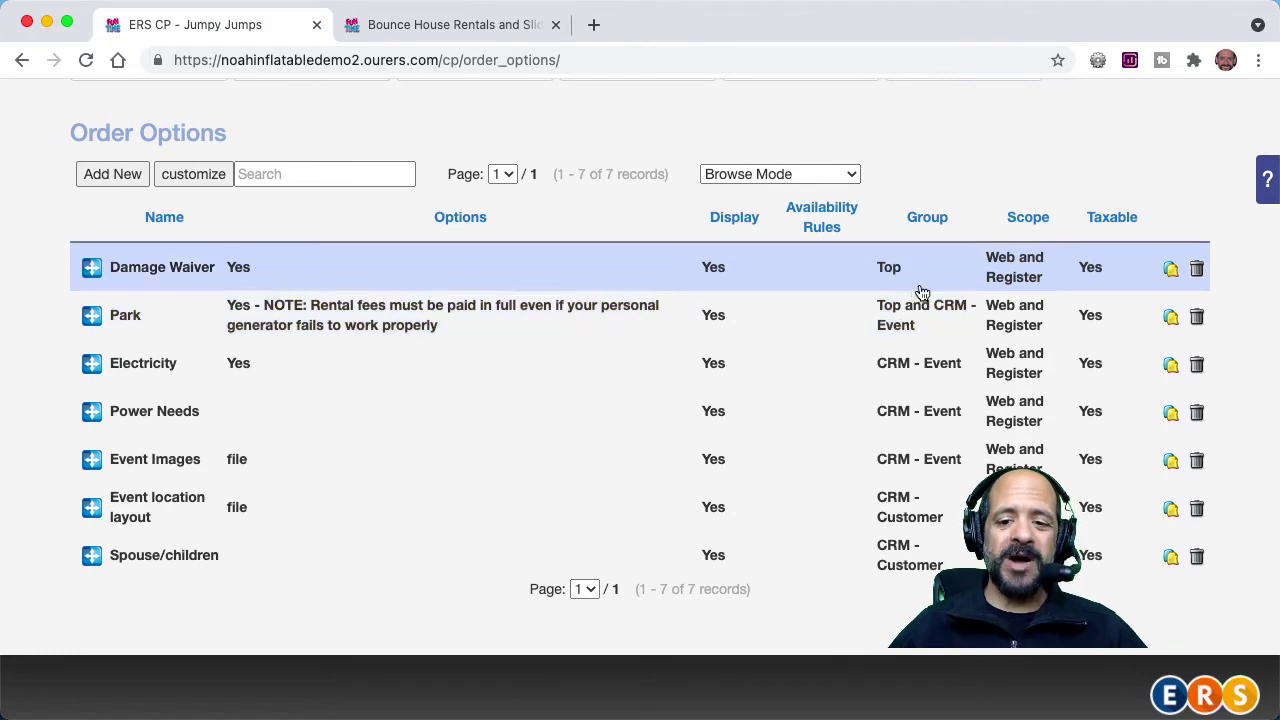
pyautogui.click(508, 31)
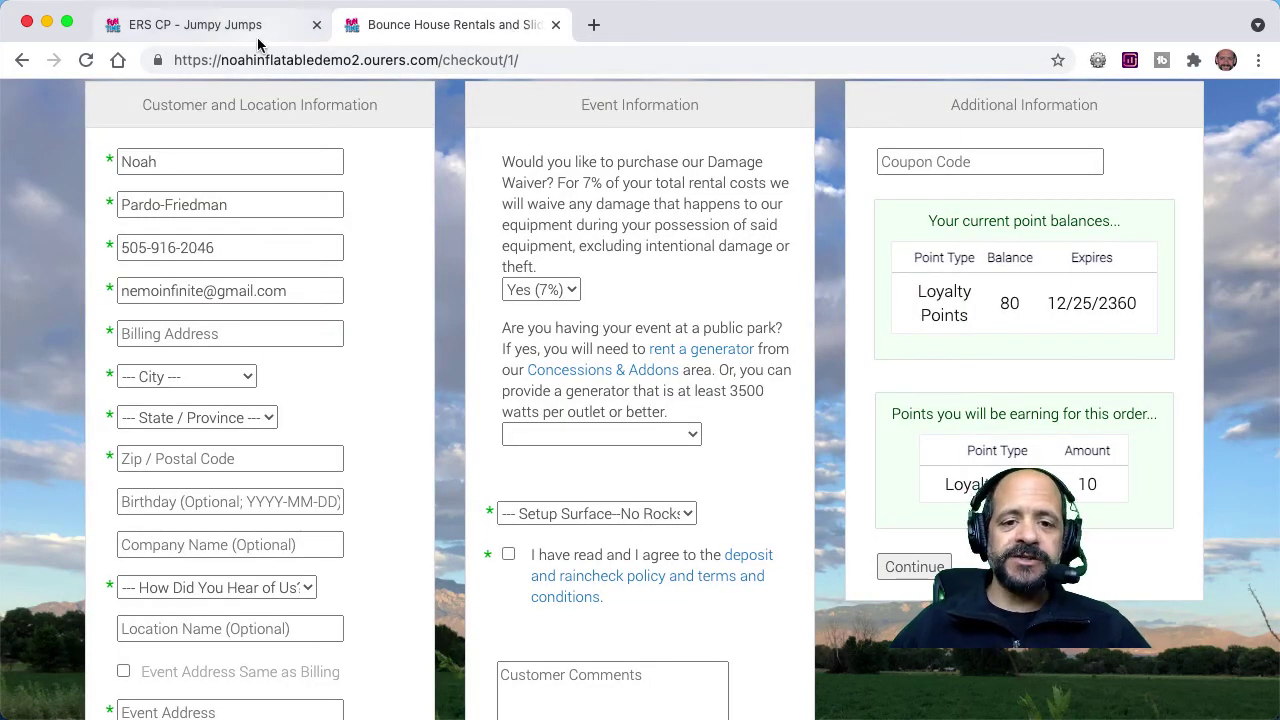
pyautogui.click(220, 27)
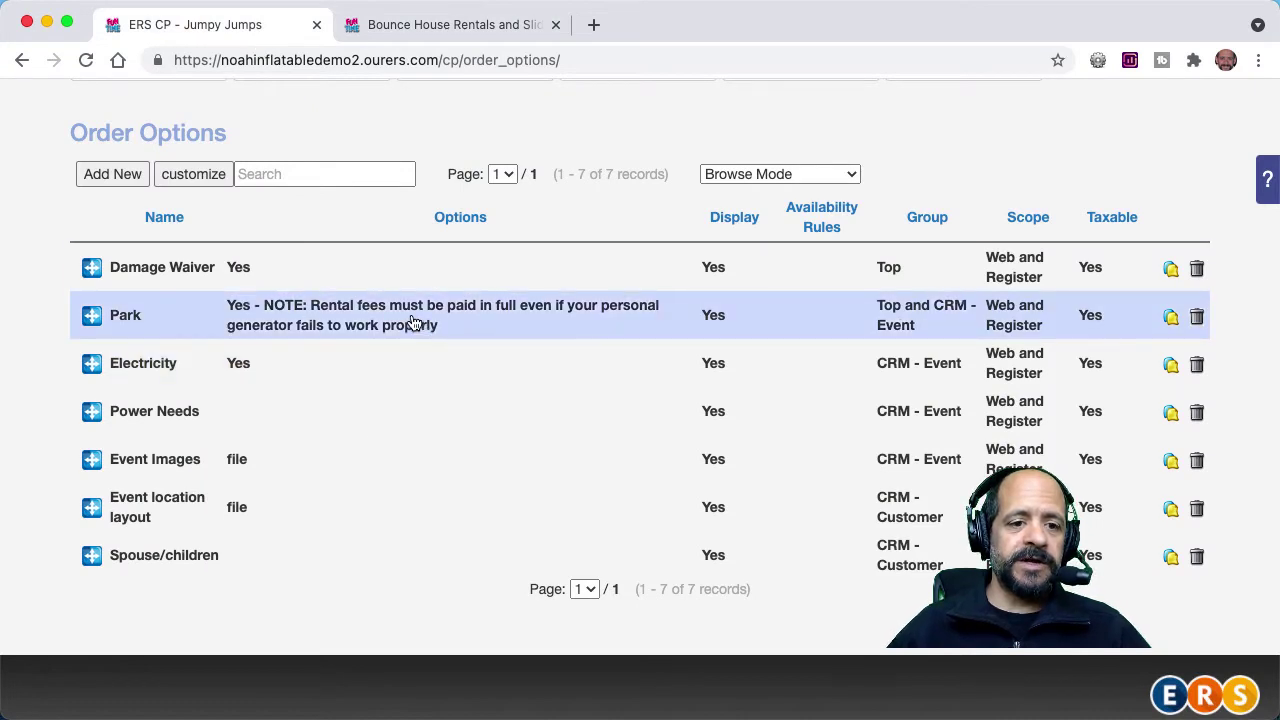
# Step: Set the Damage Waiver order option's Group to Bottom, submit it, and reload the storefront checkout
pyautogui.click(438, 267)
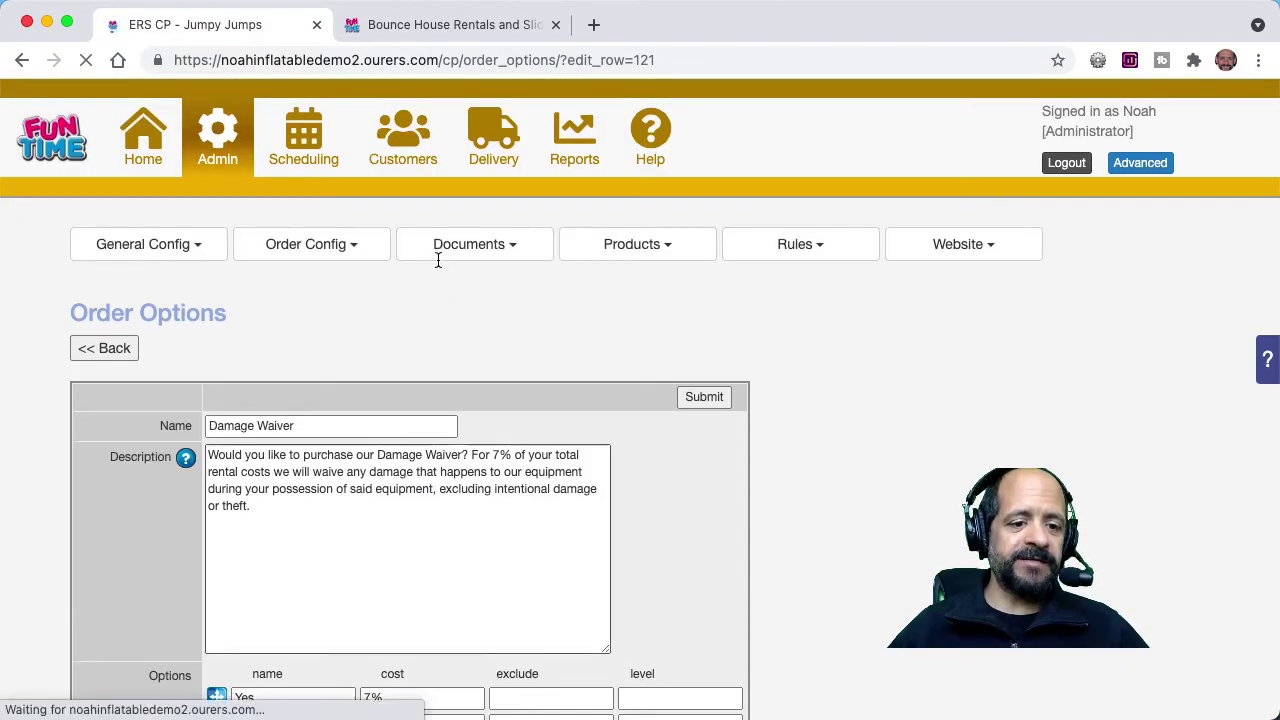
pyautogui.scroll(-5, 107, 597)
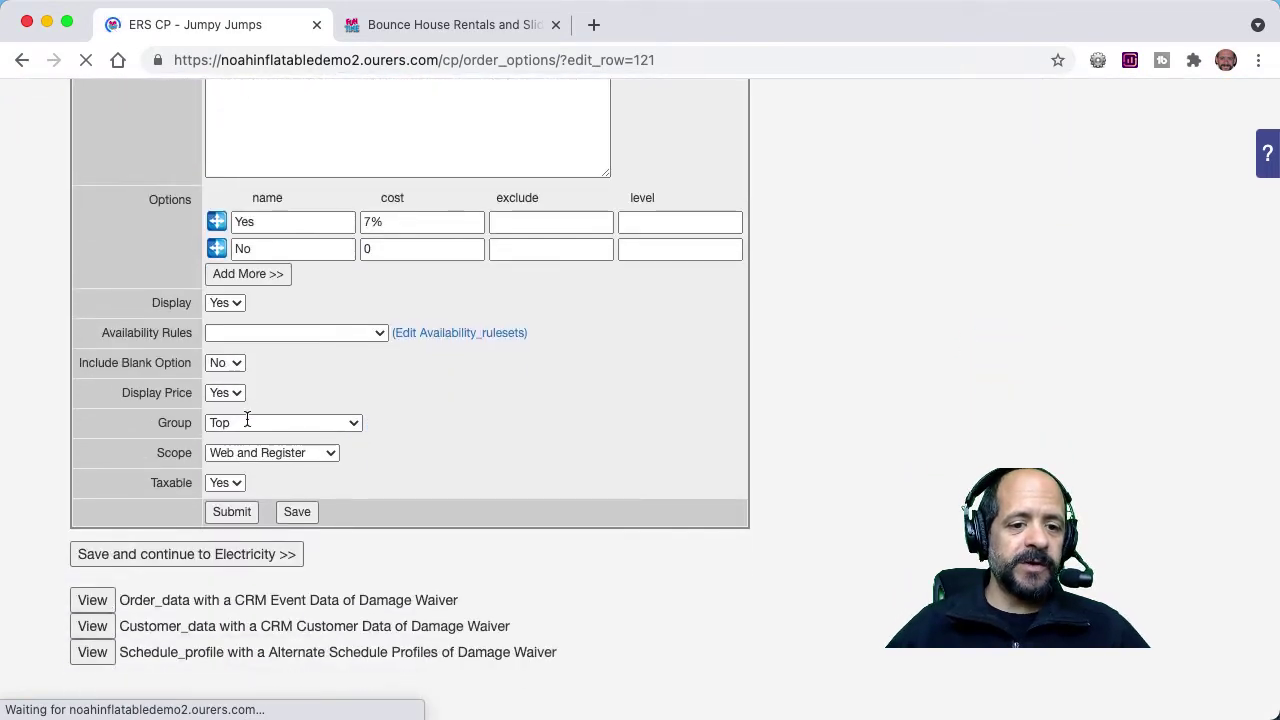
pyautogui.click(247, 421)
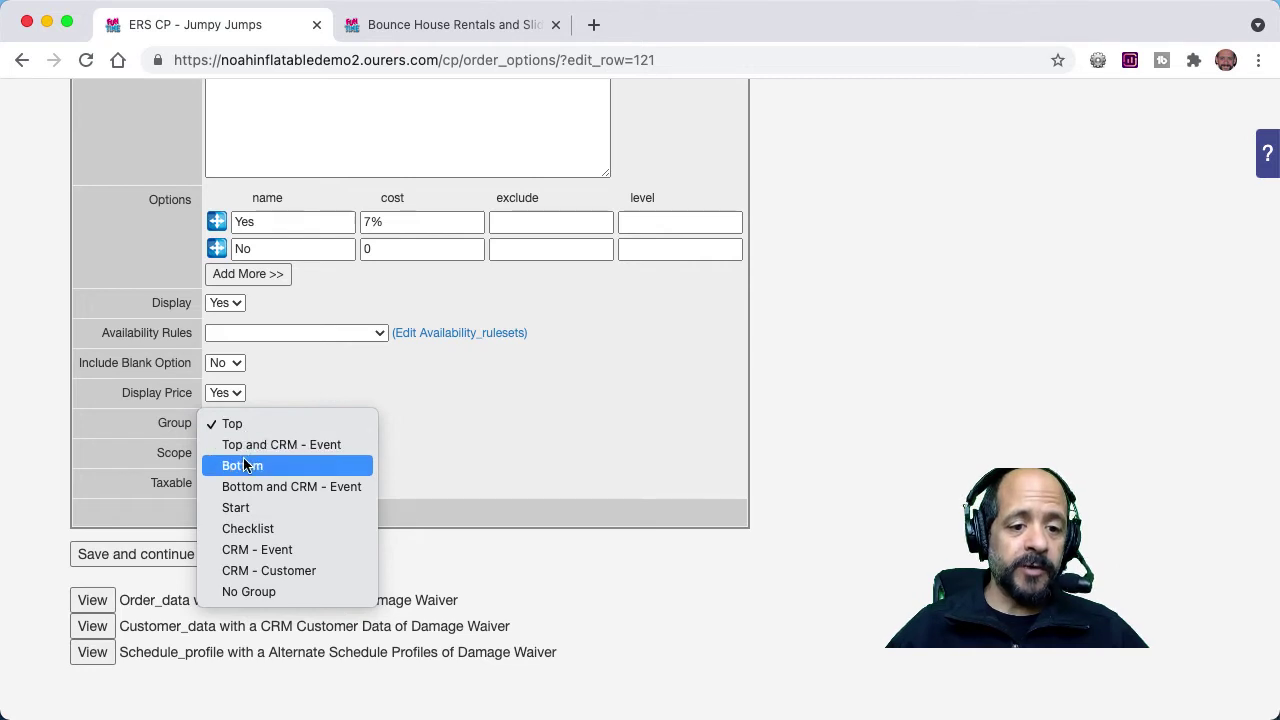
pyautogui.click(244, 465)
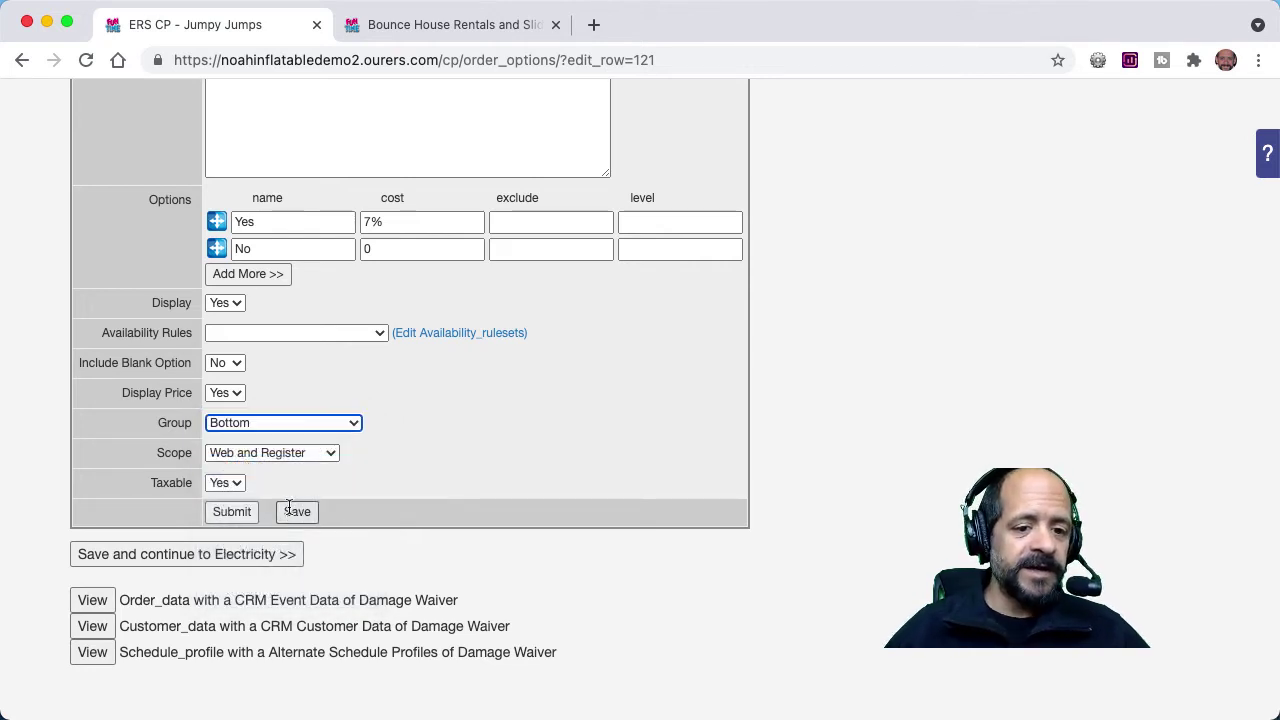
pyautogui.click(232, 512)
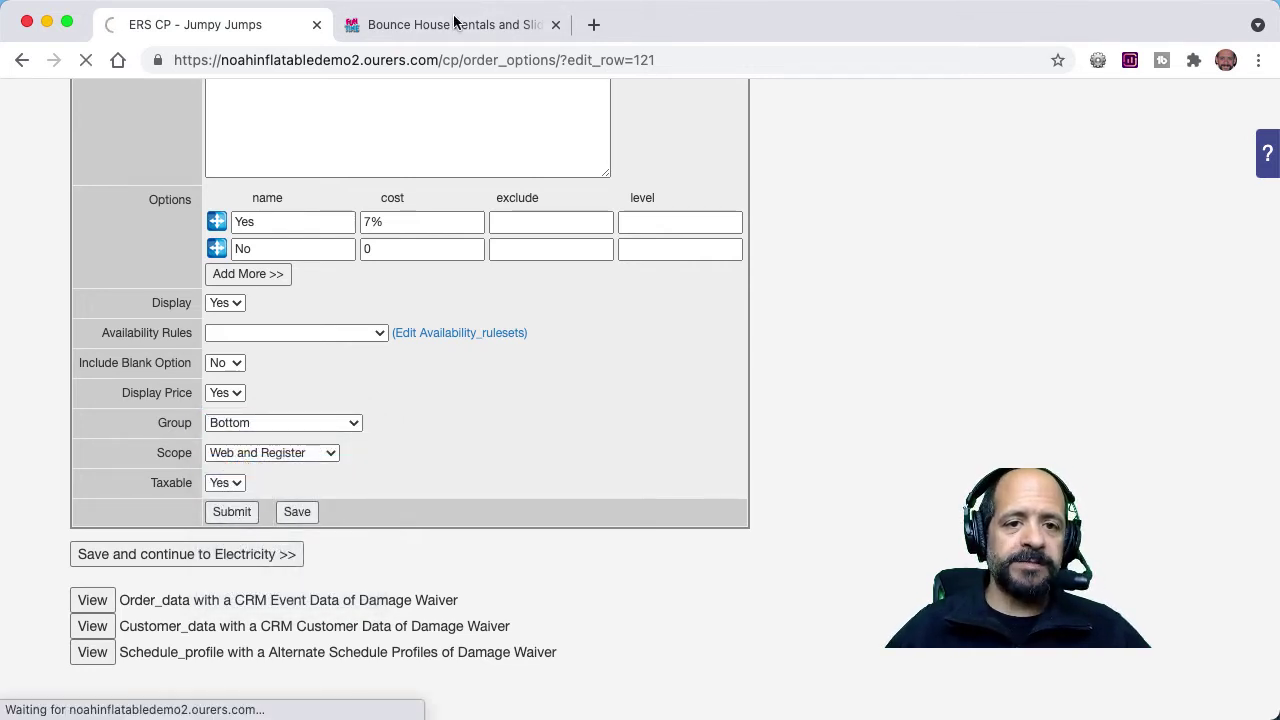
pyautogui.click(443, 26)
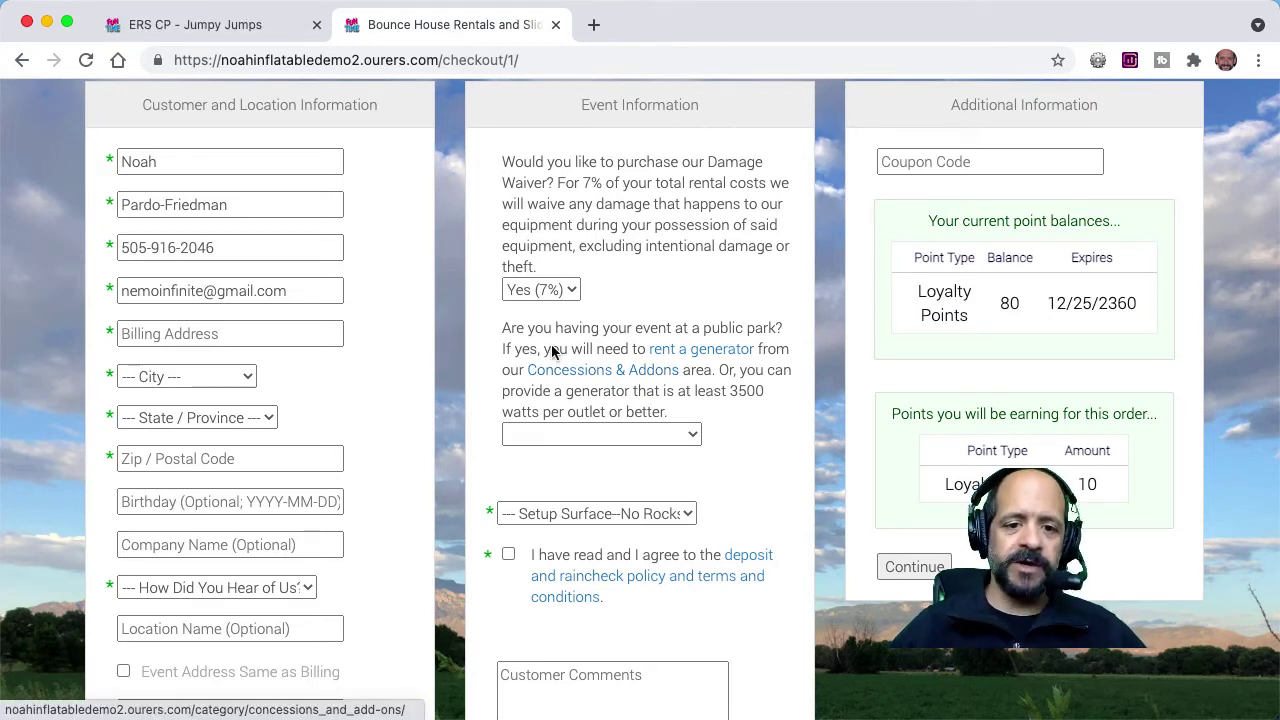
pyautogui.click(86, 60)
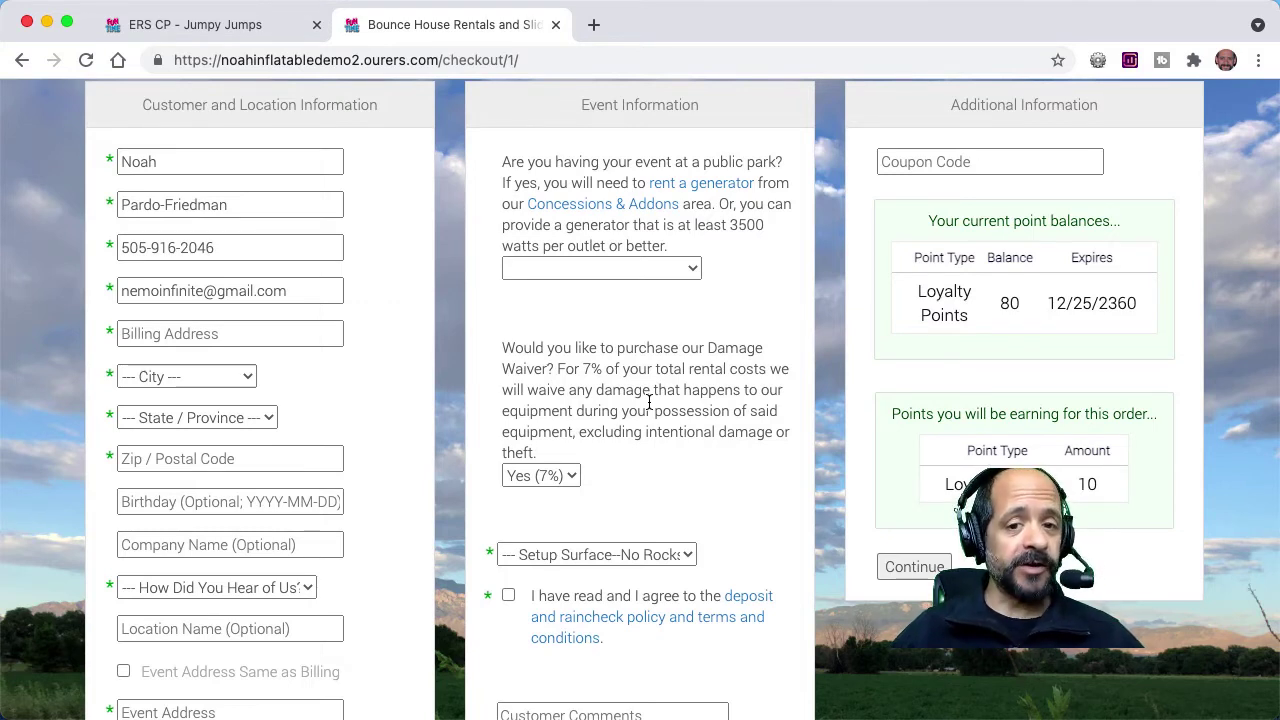
# Step: Try answering the public park question with No and return it to the blank choice
pyautogui.click(676, 264)
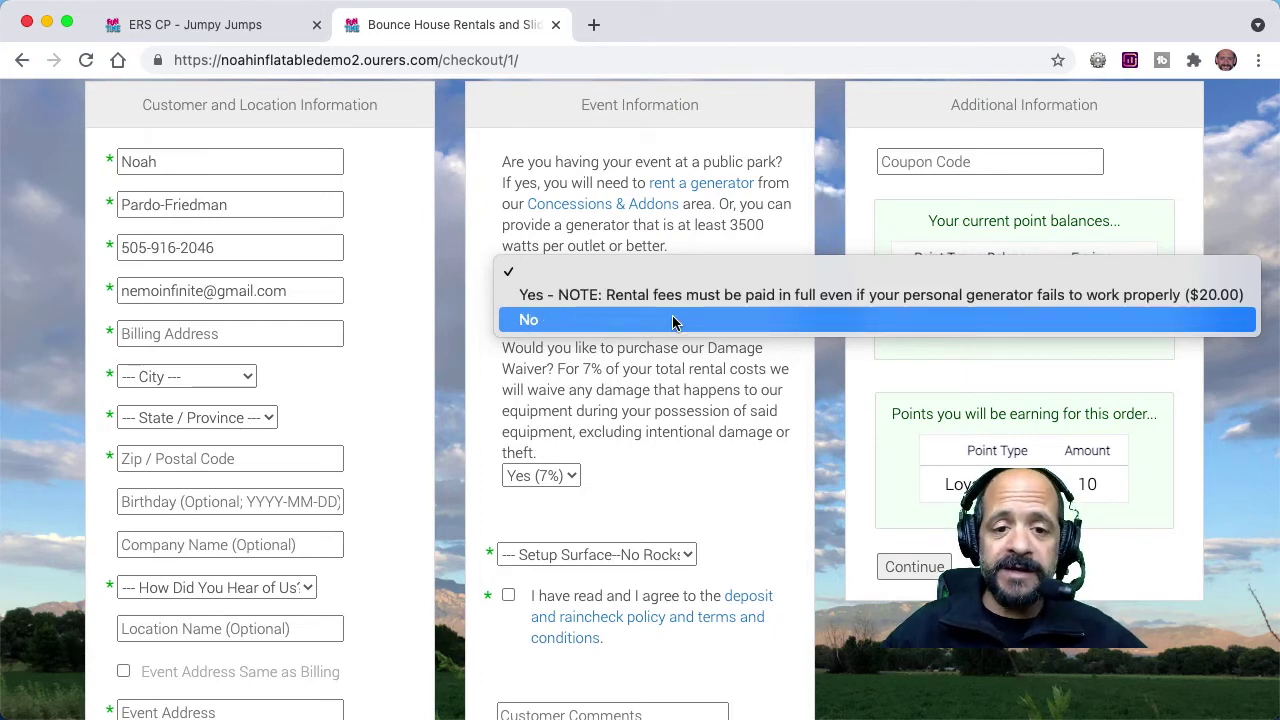
pyautogui.click(673, 322)
pyautogui.click(672, 275)
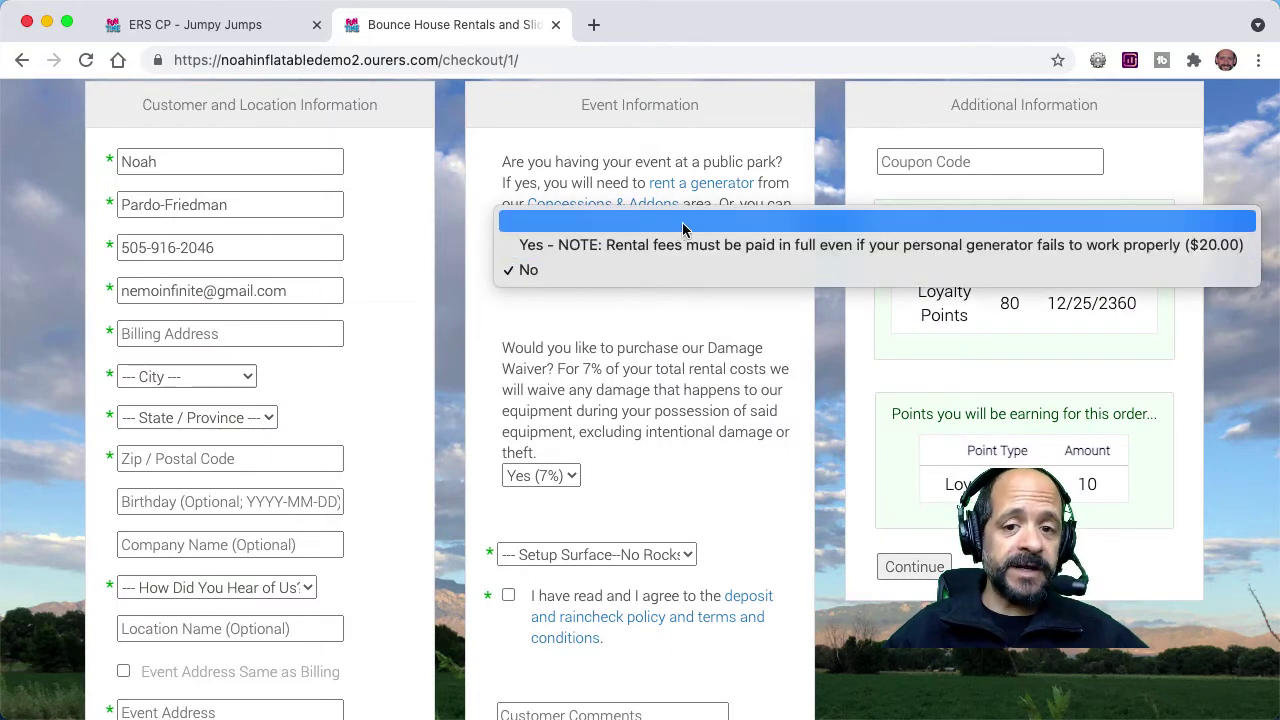
pyautogui.click(673, 222)
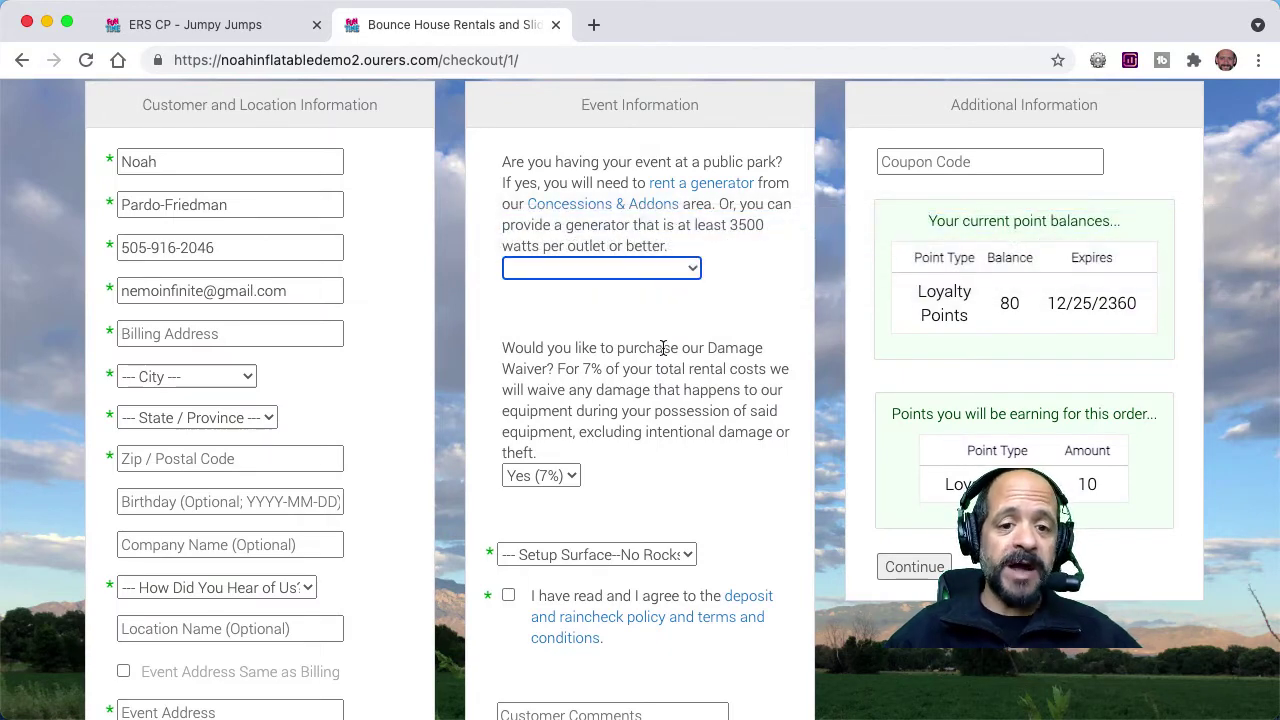
pyautogui.click(668, 326)
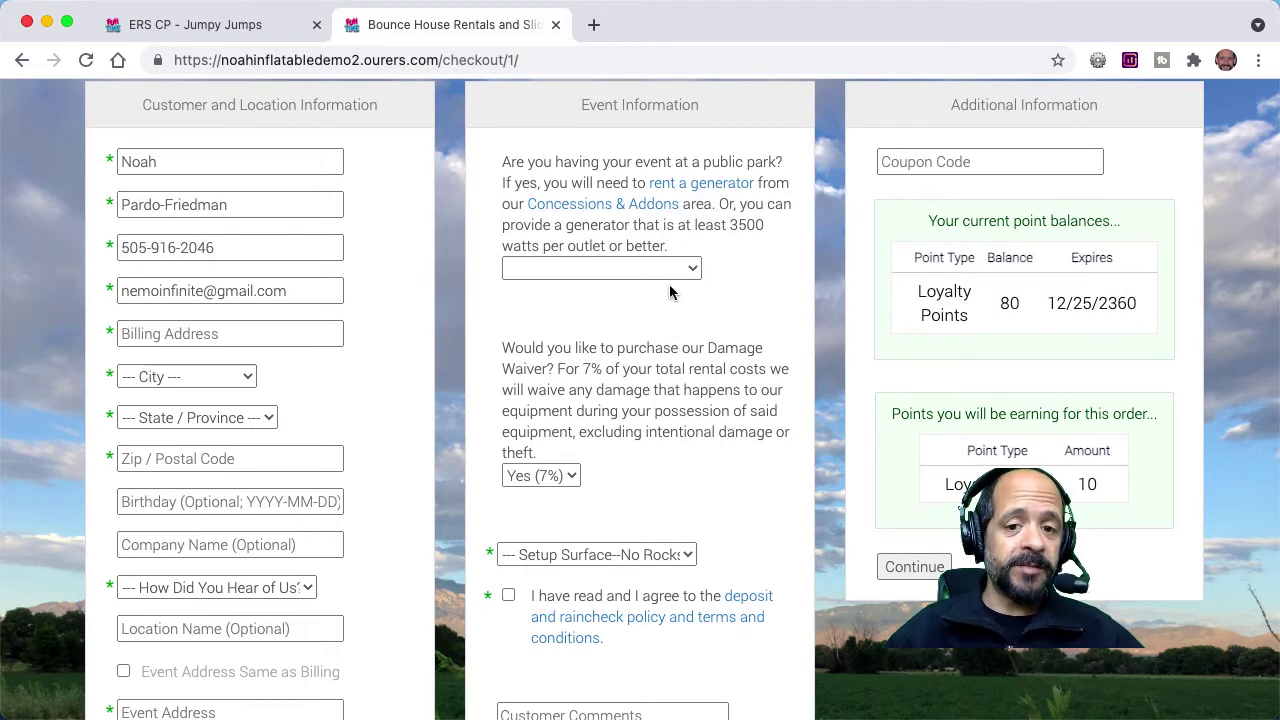
# Step: Try declining the Damage Waiver with No and switch the answer back to Yes (7%)
pyautogui.click(571, 476)
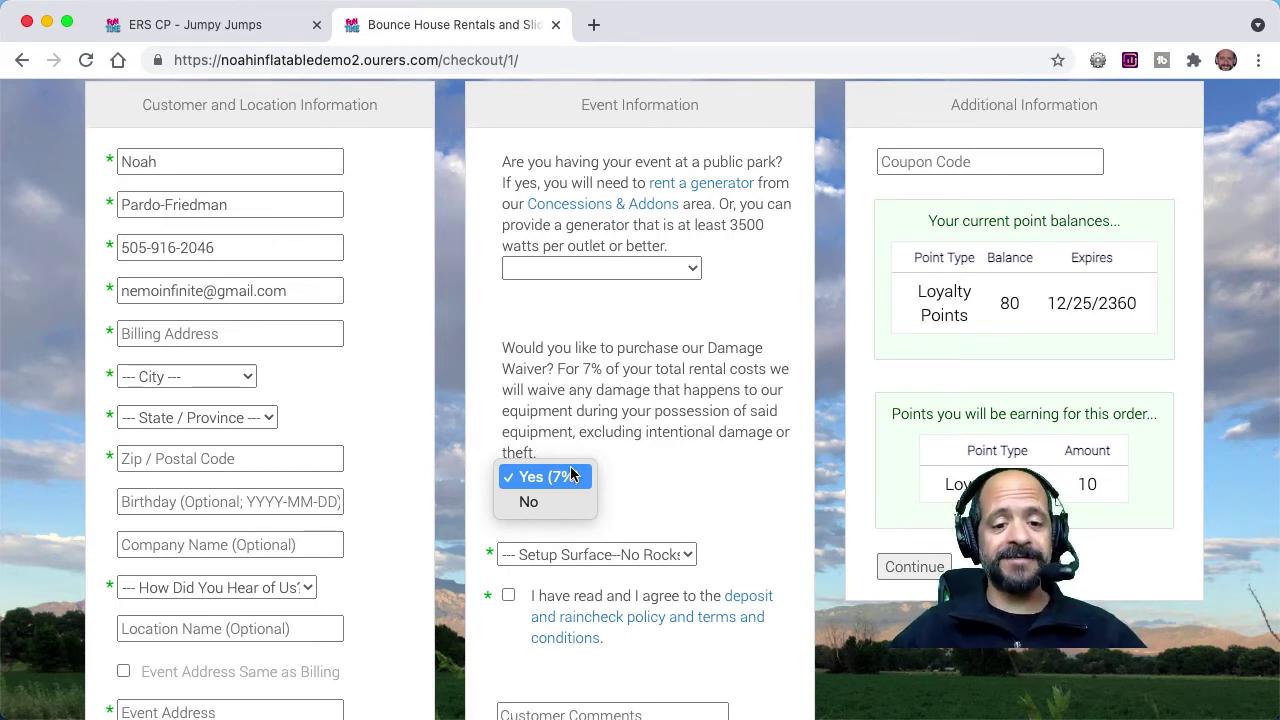
pyautogui.click(564, 502)
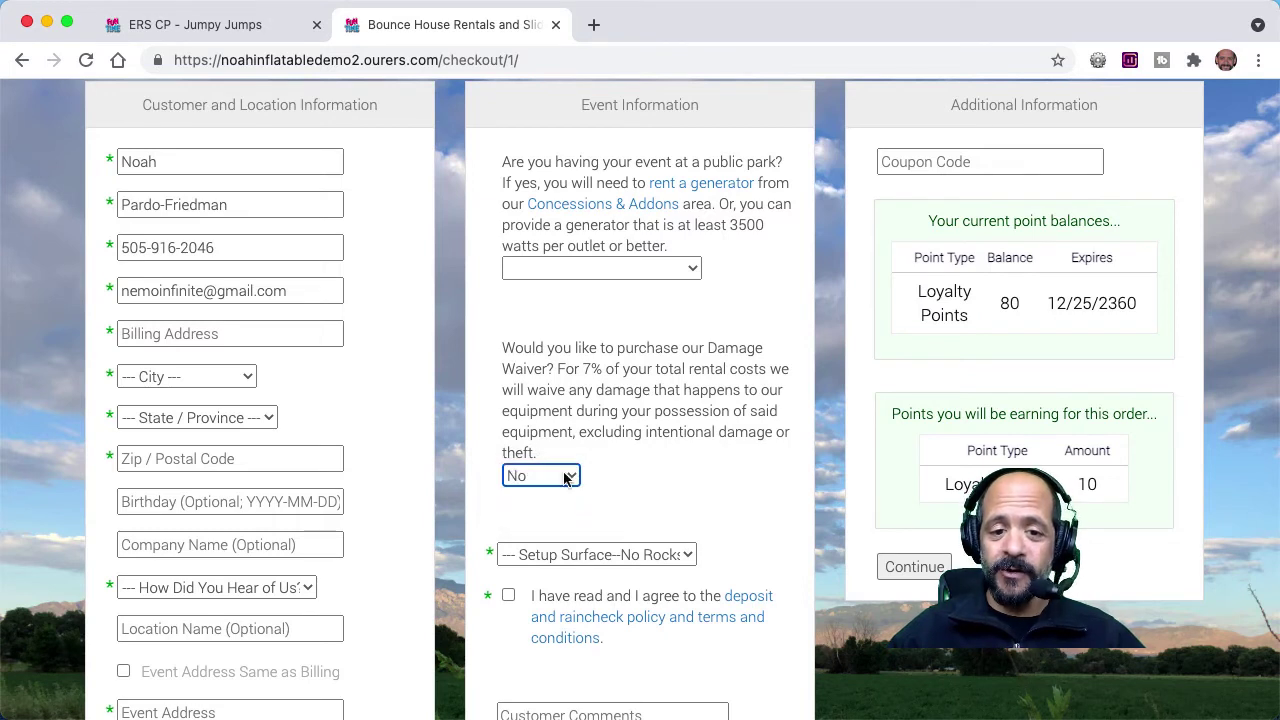
pyautogui.click(565, 477)
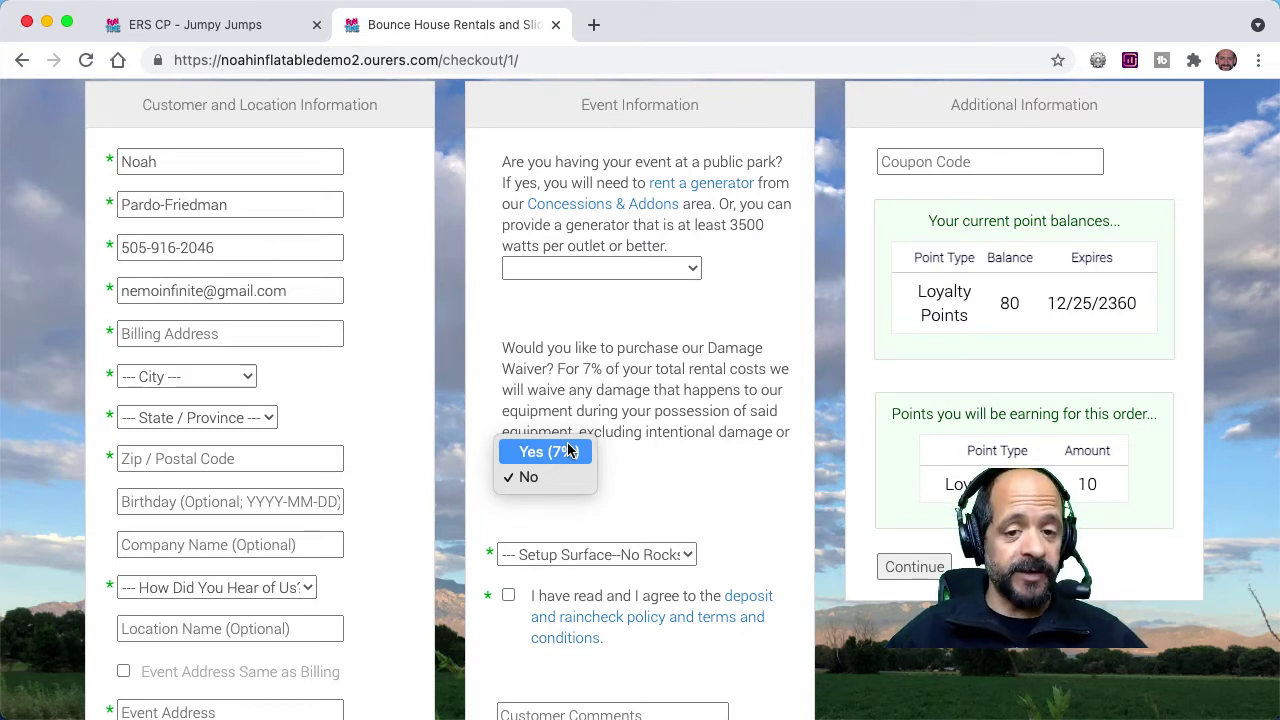
pyautogui.click(568, 451)
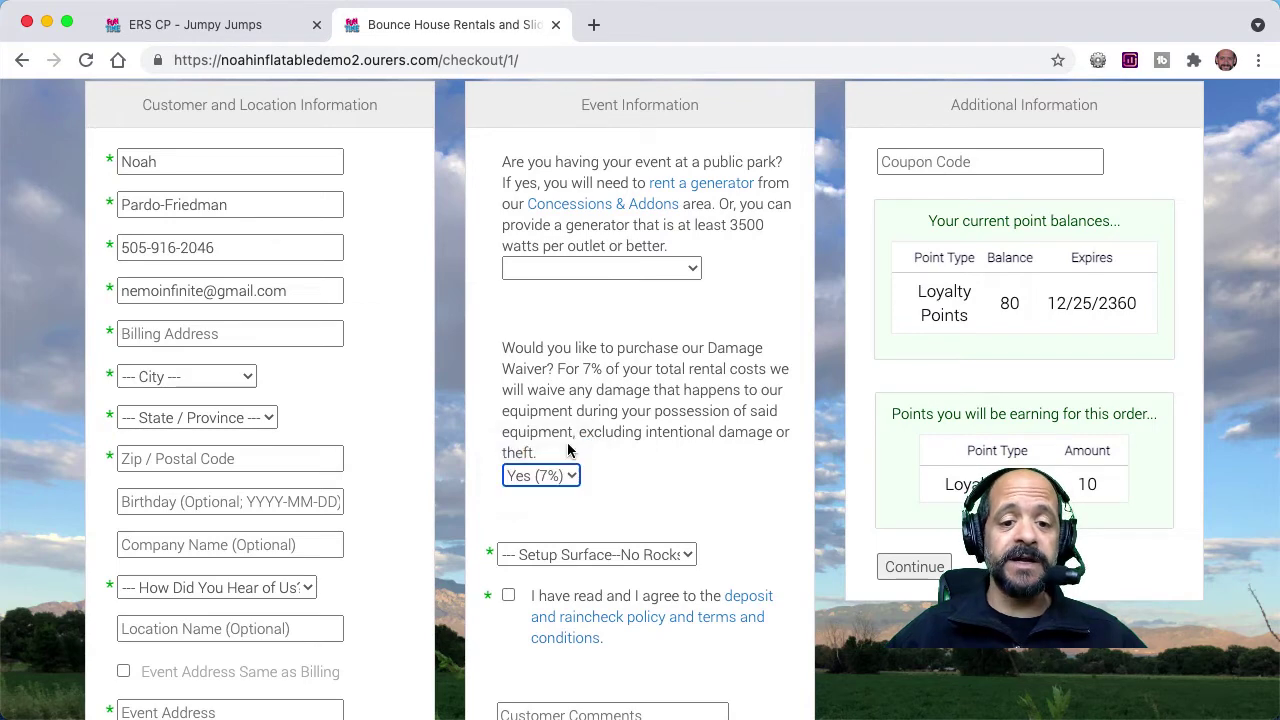
# Step: Open the Damage Waiver order option in the control panel and inspect the Include Blank Option choices
pyautogui.click(225, 36)
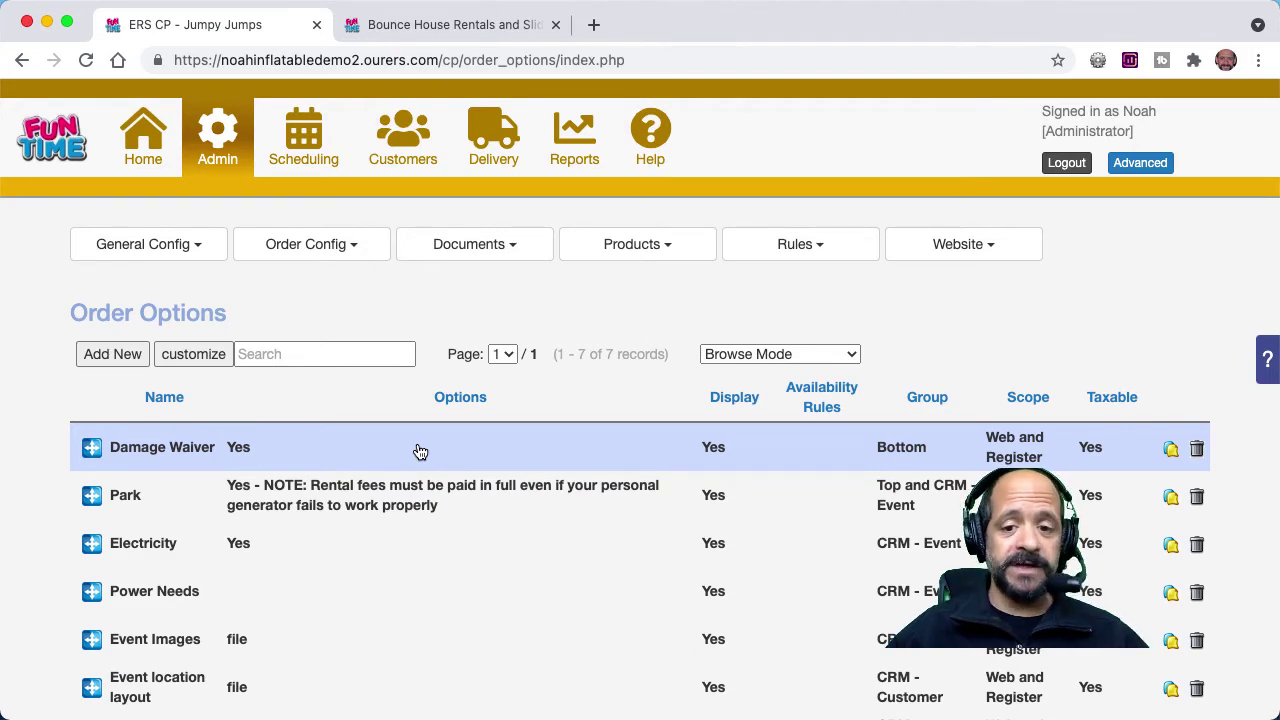
pyautogui.click(418, 452)
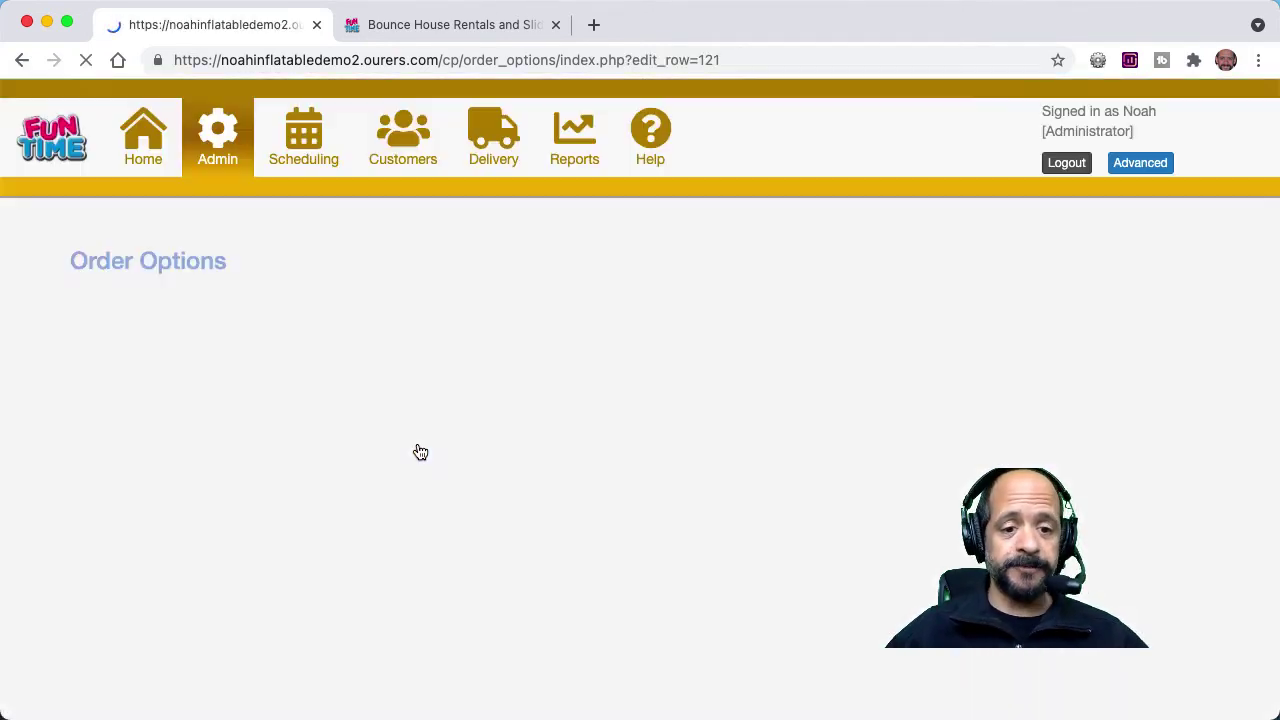
pyautogui.scroll(-5, 179, 573)
pyautogui.scroll(-1, 179, 573)
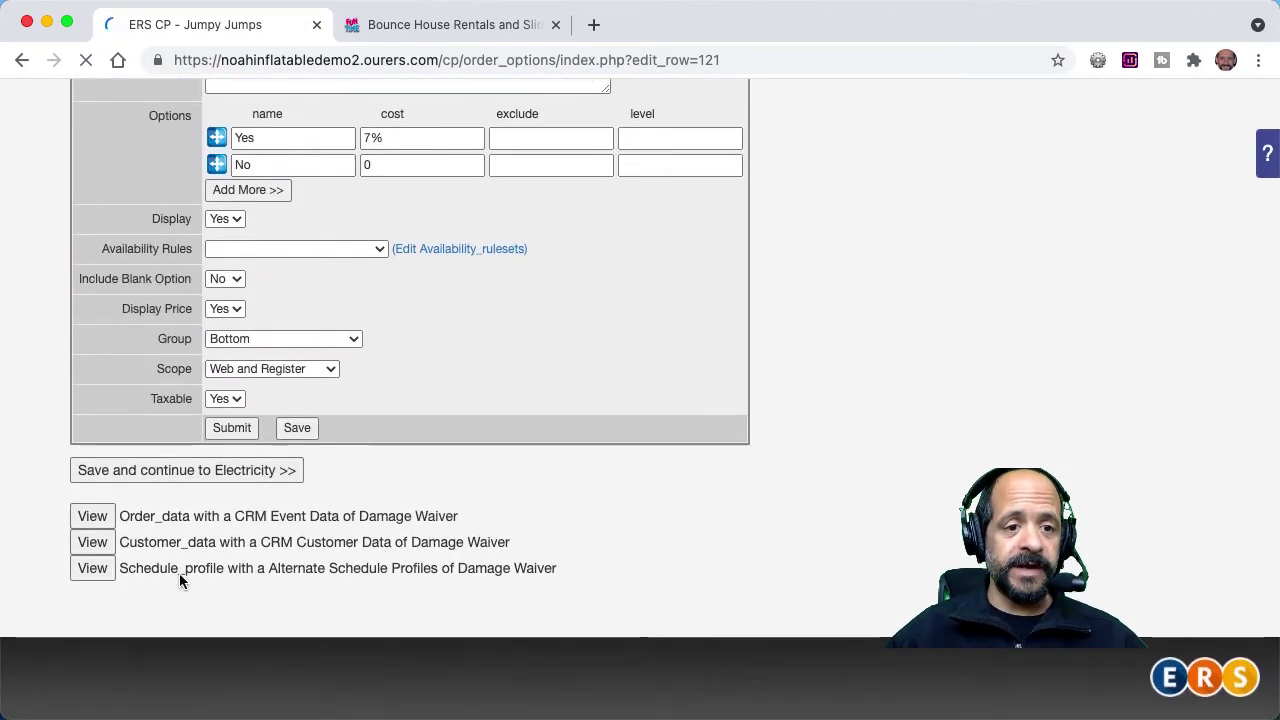
pyautogui.click(223, 281)
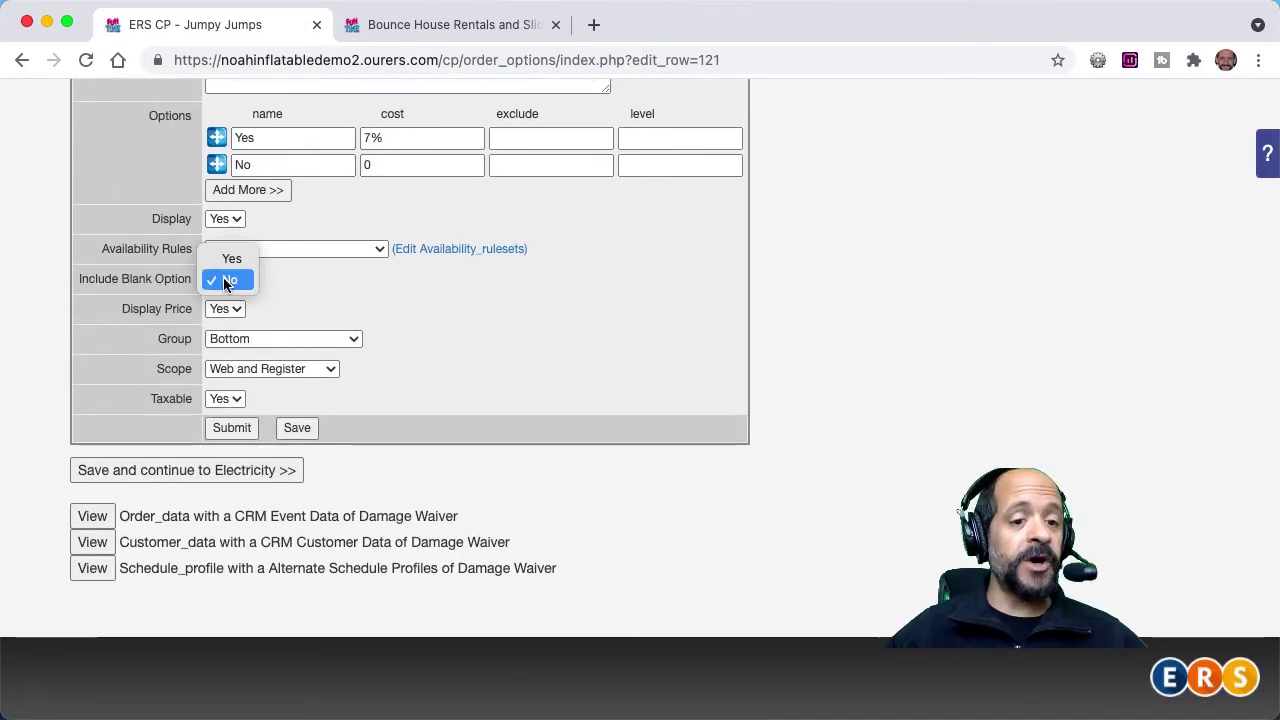
# Step: Check the setup surface and policy agreement fields on the storefront checkout and return to the control panel
pyautogui.click(465, 32)
pyautogui.click(465, 30)
pyautogui.scroll(-3, 485, 490)
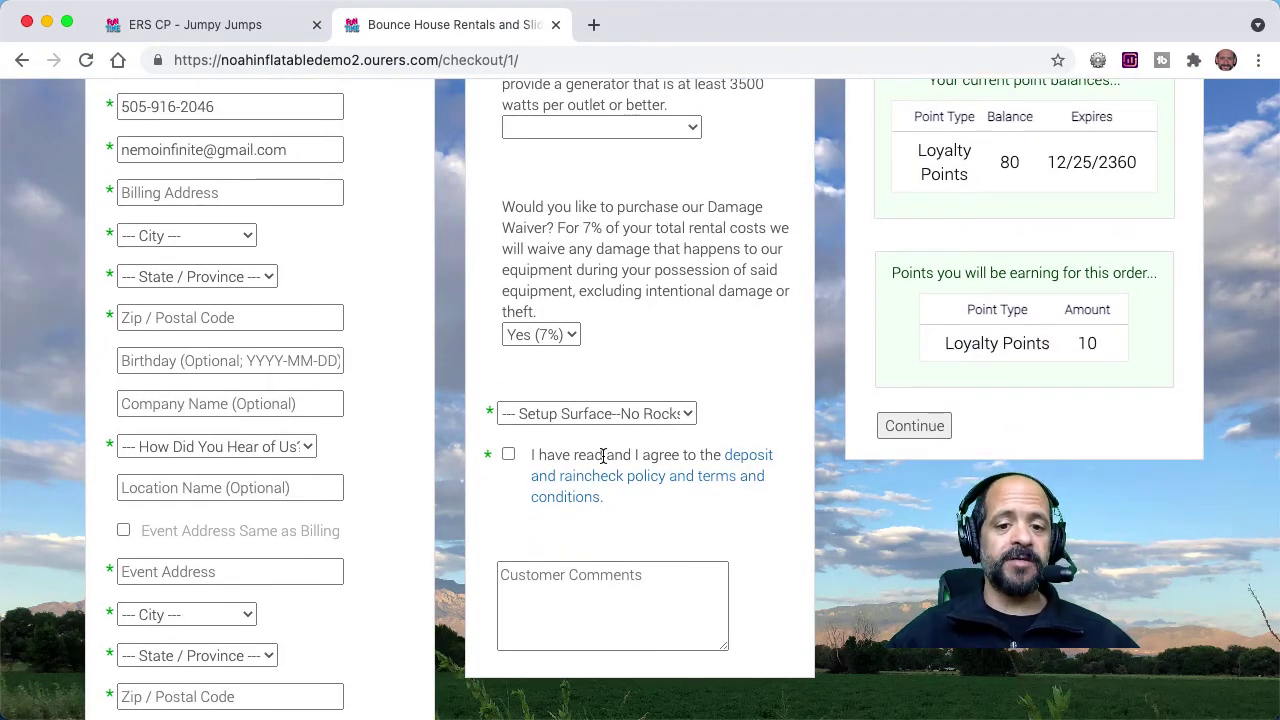
pyautogui.click(222, 28)
pyautogui.scroll(10, 416, 365)
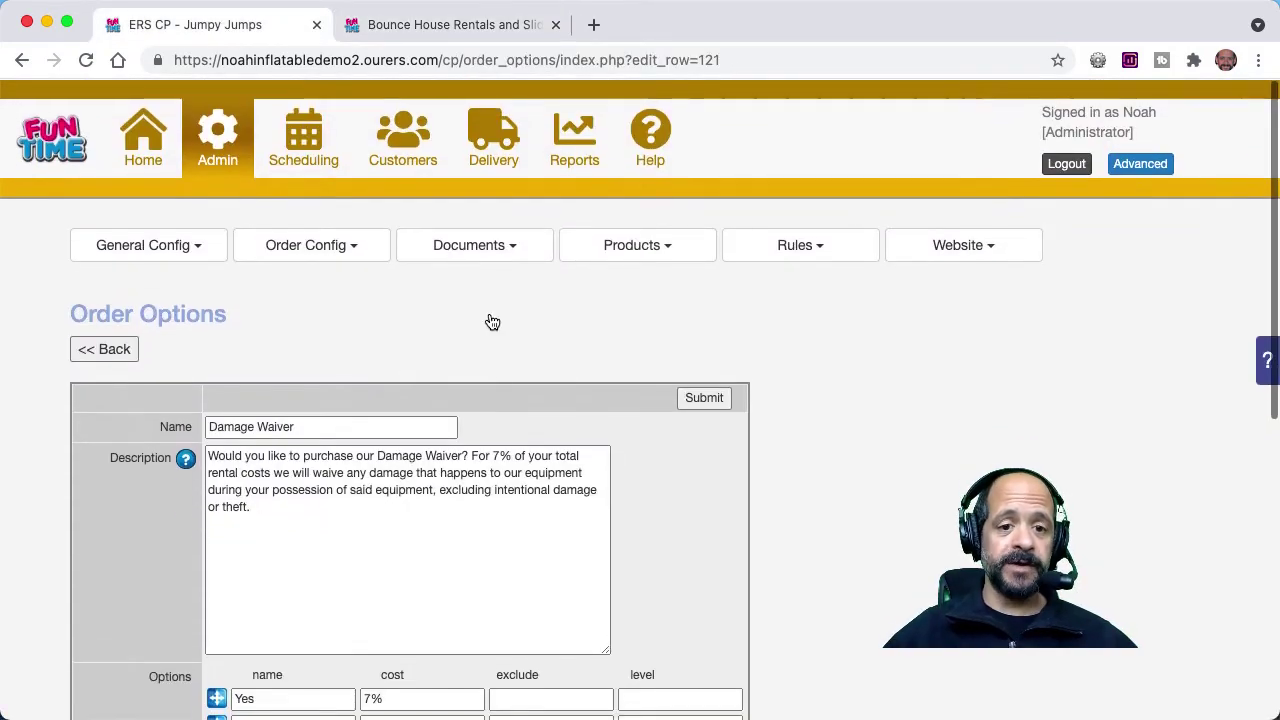
# Step: Open the Deposit reminder from the Reminders list in the control panel's order configuration
pyautogui.click(334, 246)
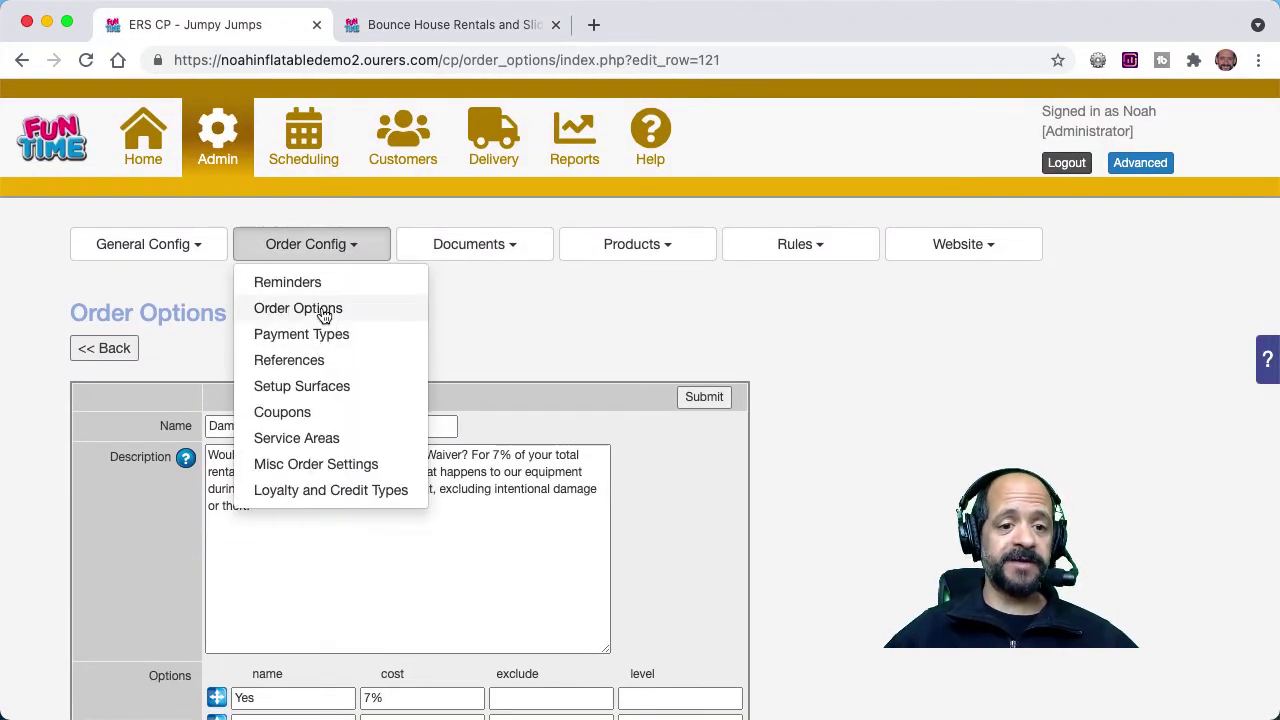
pyautogui.click(322, 284)
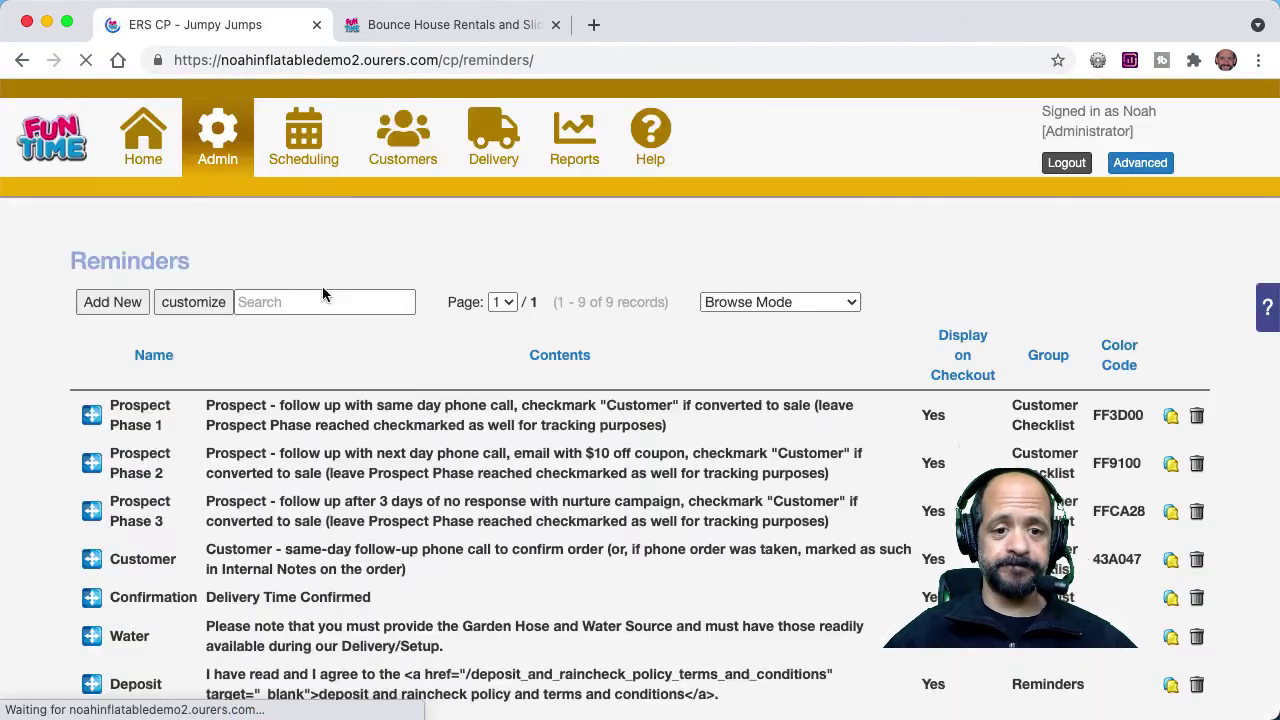
pyautogui.scroll(-5, 360, 480)
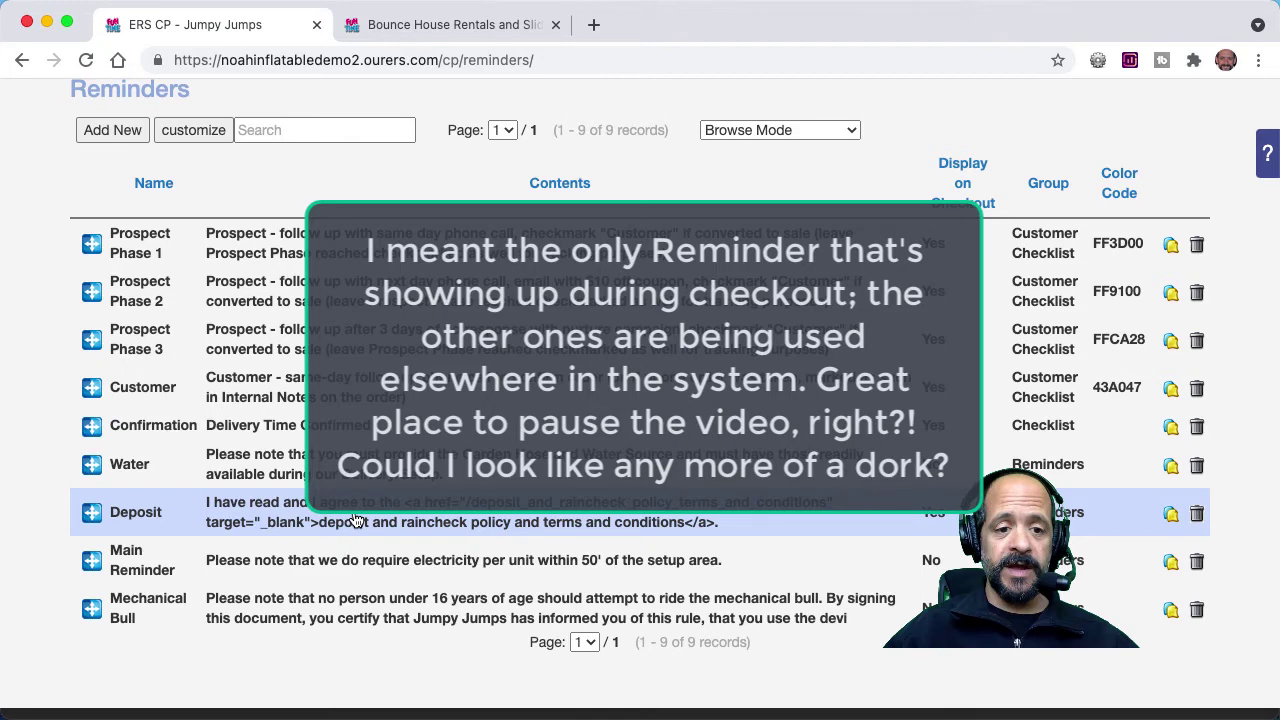
pyautogui.click(357, 520)
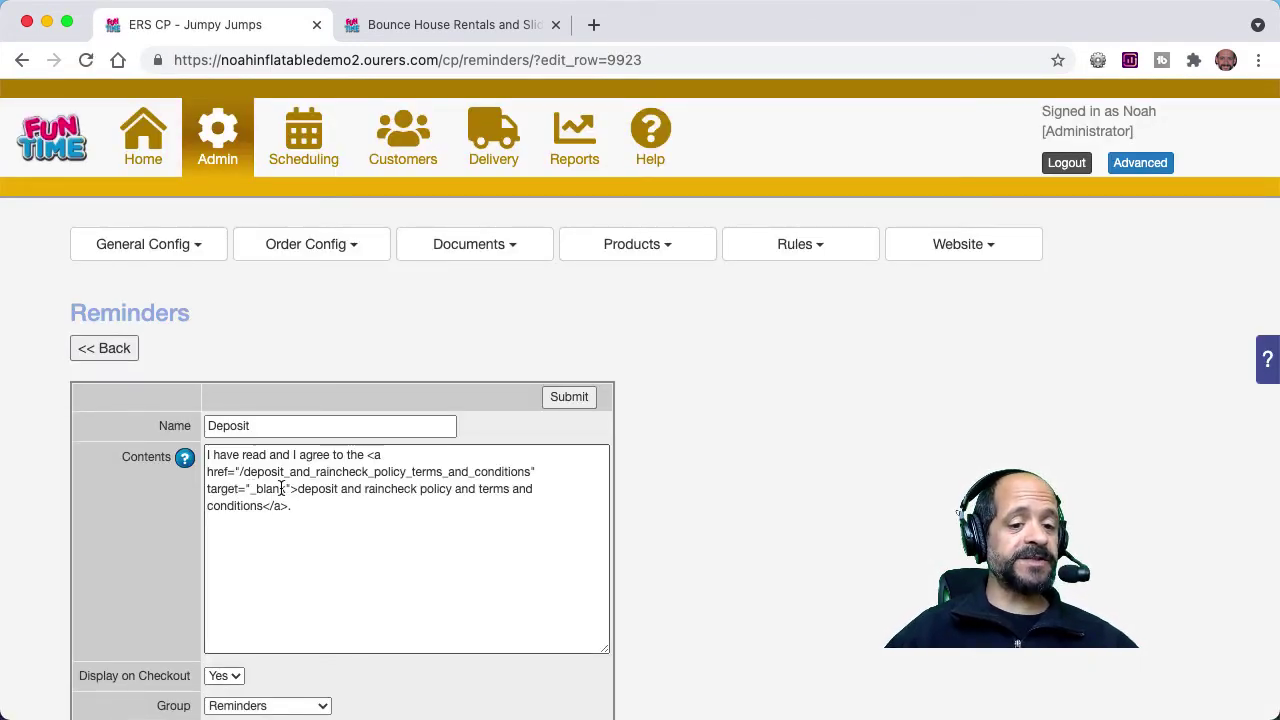
# Step: View the deposit and raincheck policy page linked from the storefront checkout, and close it again
pyautogui.click(409, 36)
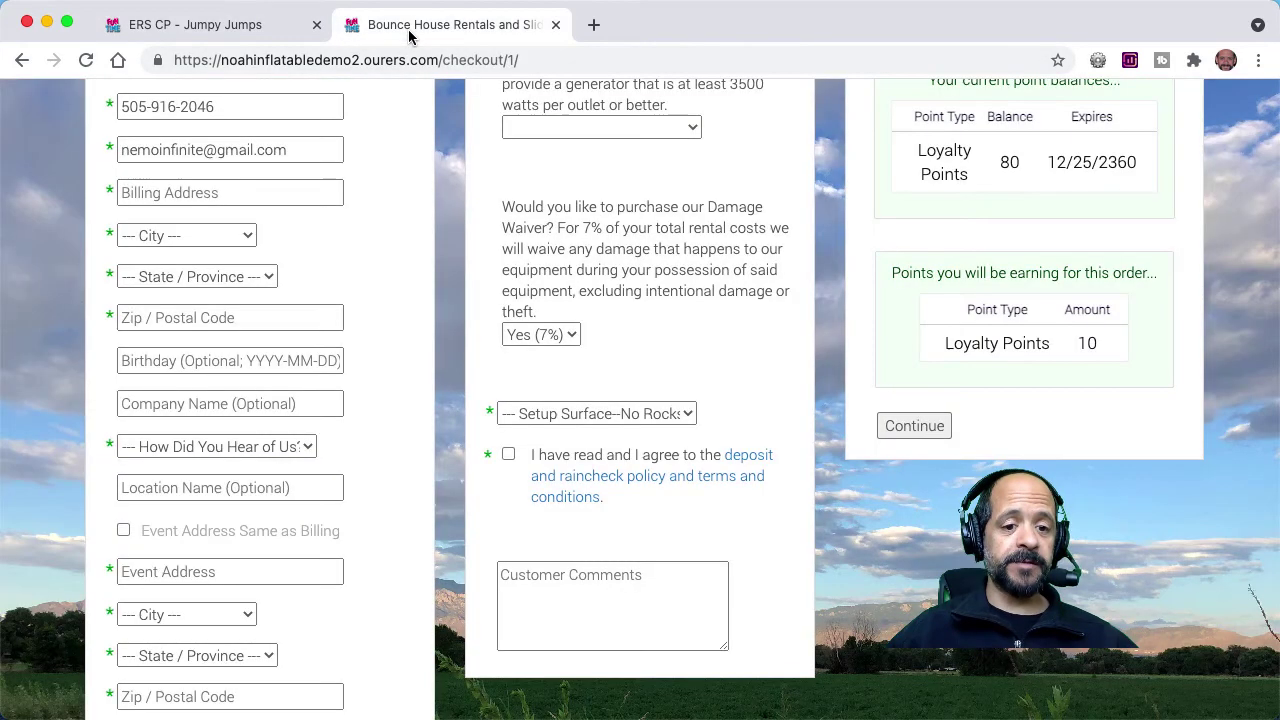
pyautogui.click(584, 477)
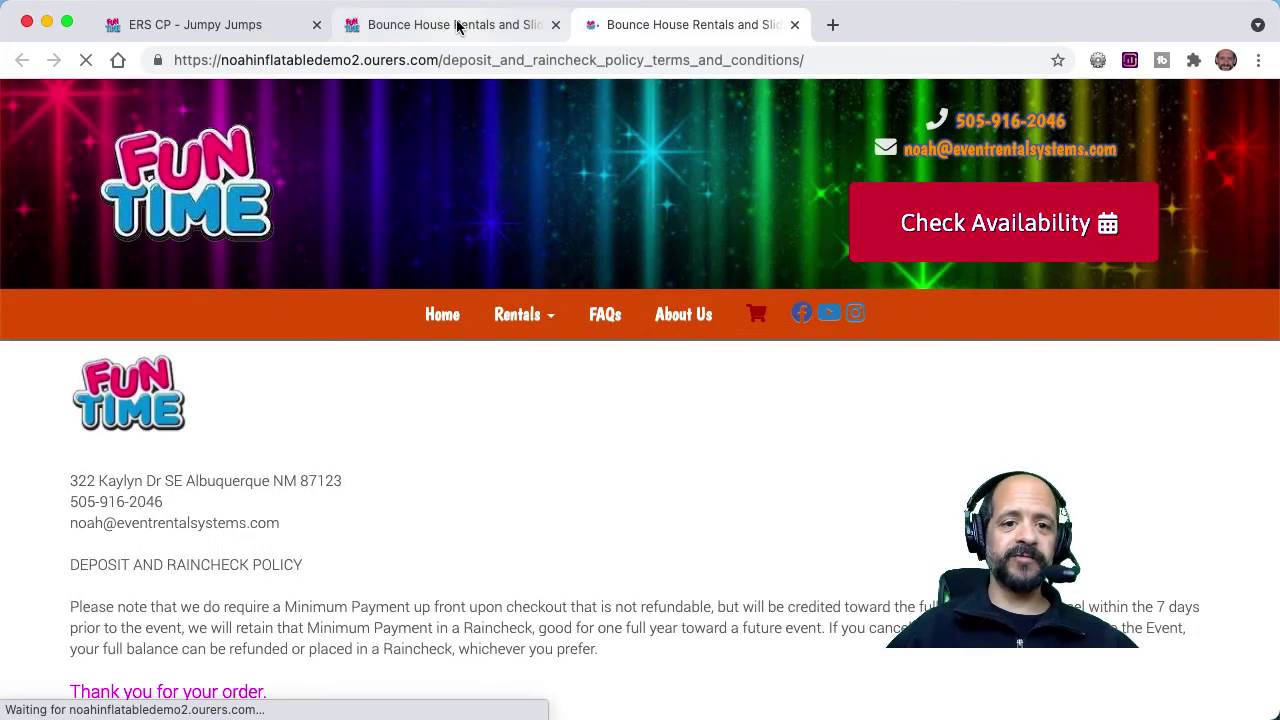
pyautogui.click(458, 25)
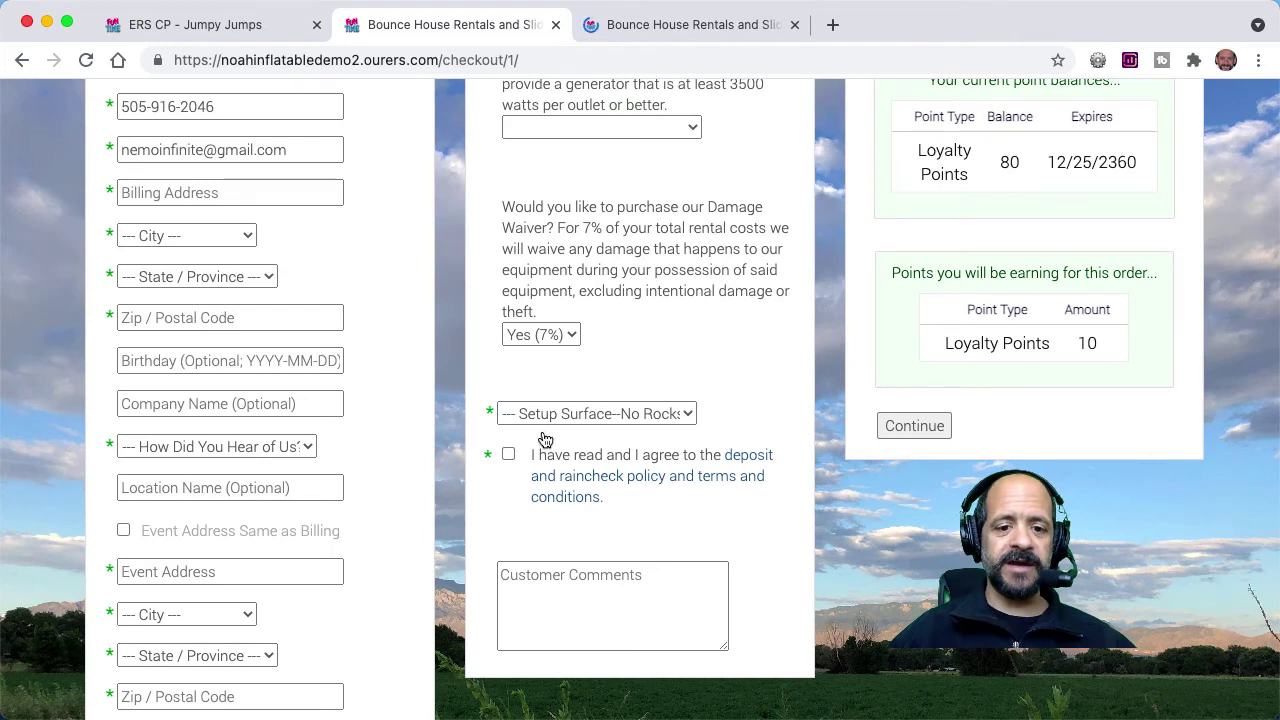
pyautogui.click(686, 24)
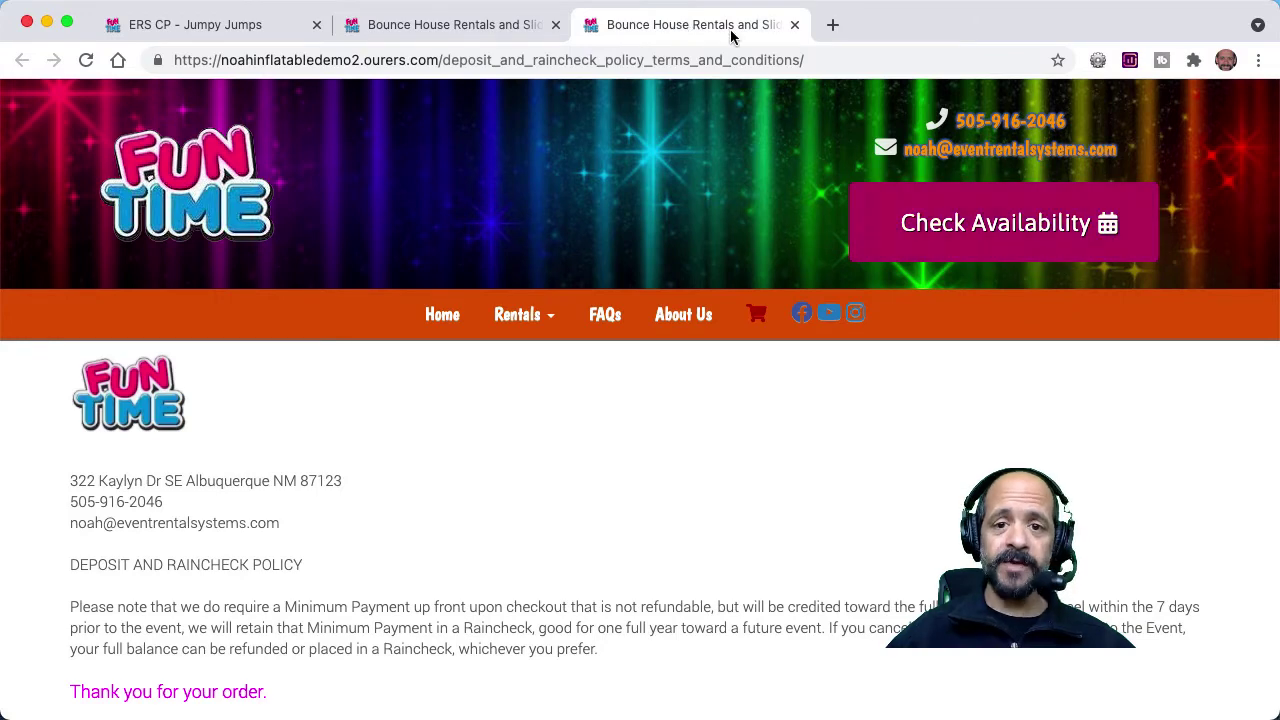
pyautogui.click(795, 25)
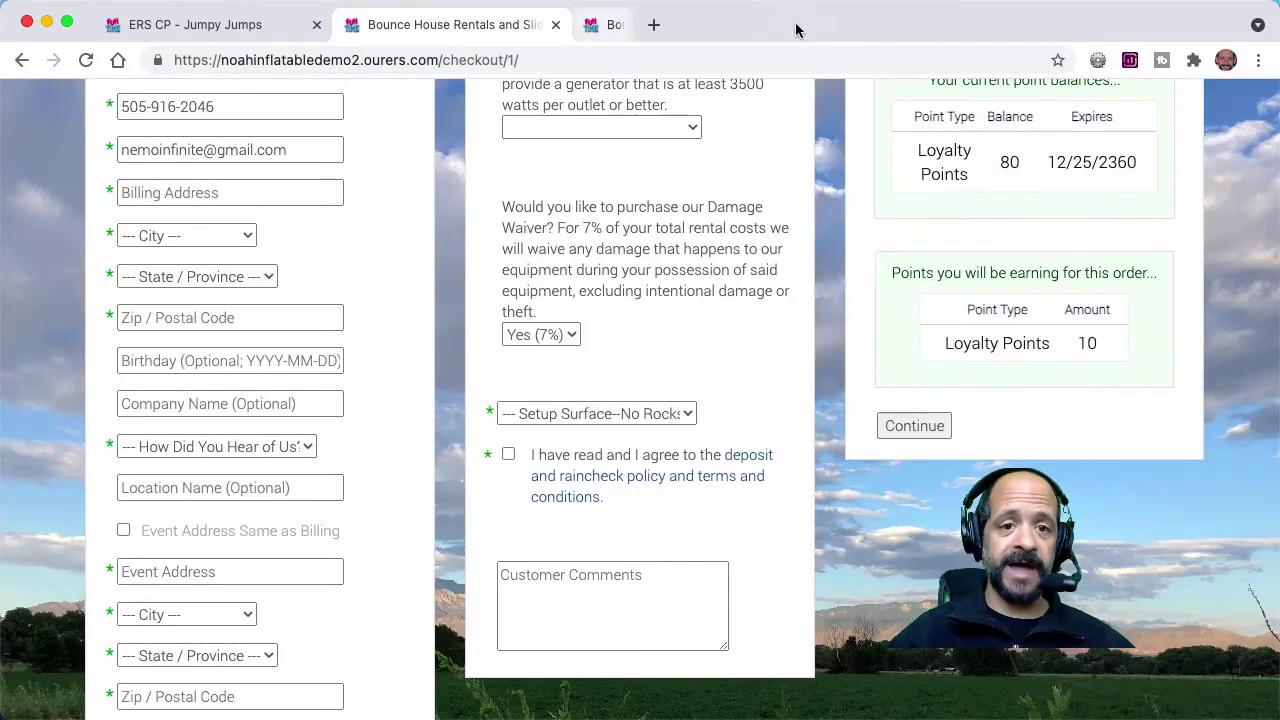
# Step: Compare the Deposit reminder with the checkout's agreement line and inspect its Group choices, keeping Reminders
pyautogui.click(242, 28)
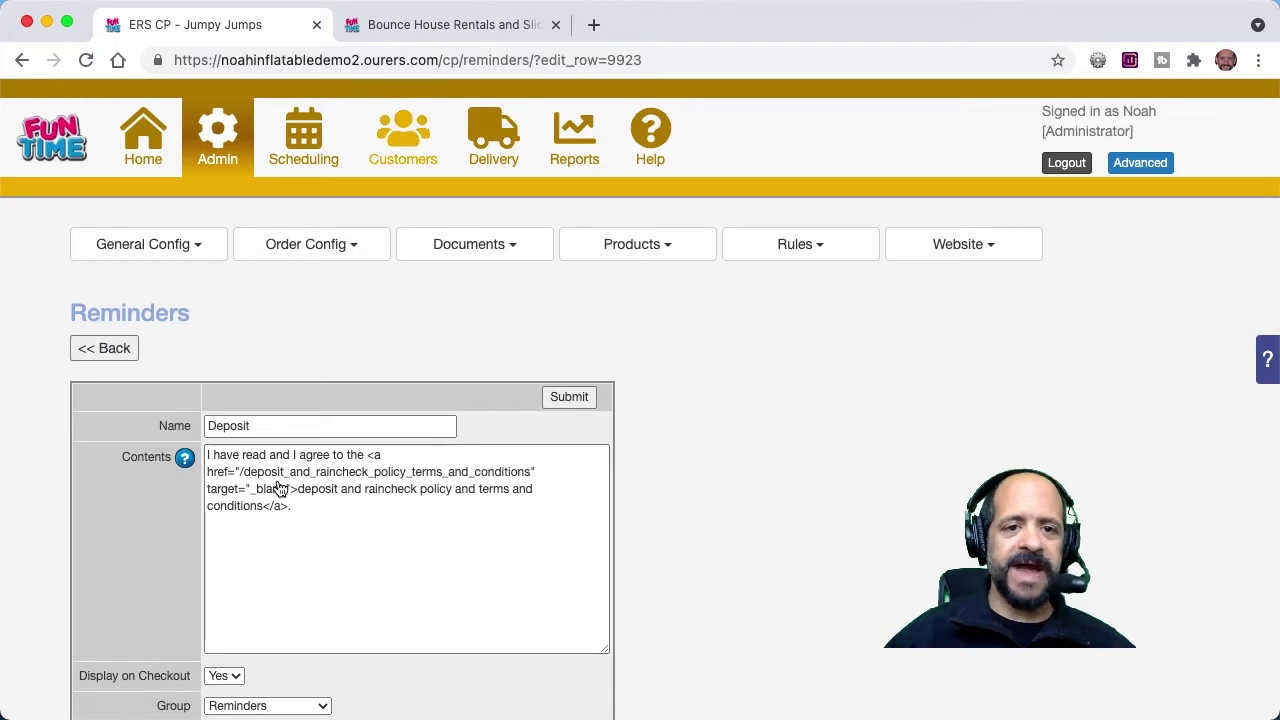
pyautogui.click(459, 30)
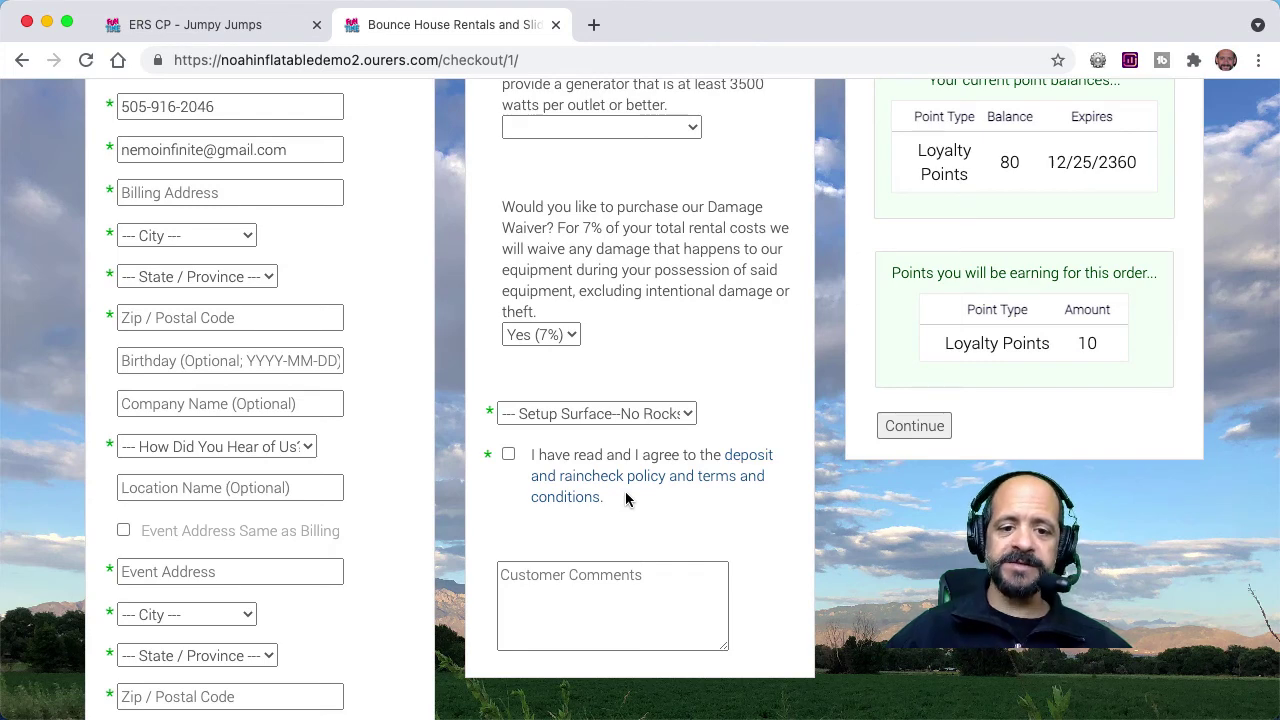
pyautogui.click(229, 30)
pyautogui.scroll(-3, 167, 511)
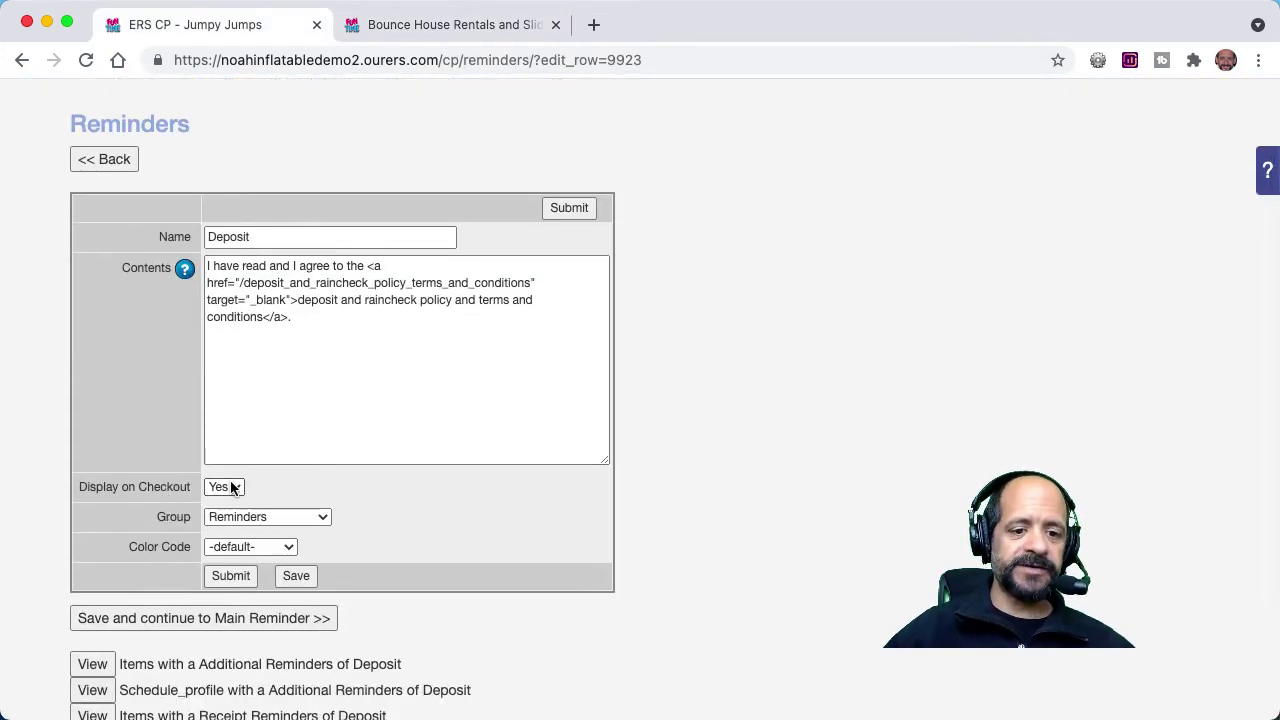
pyautogui.click(237, 518)
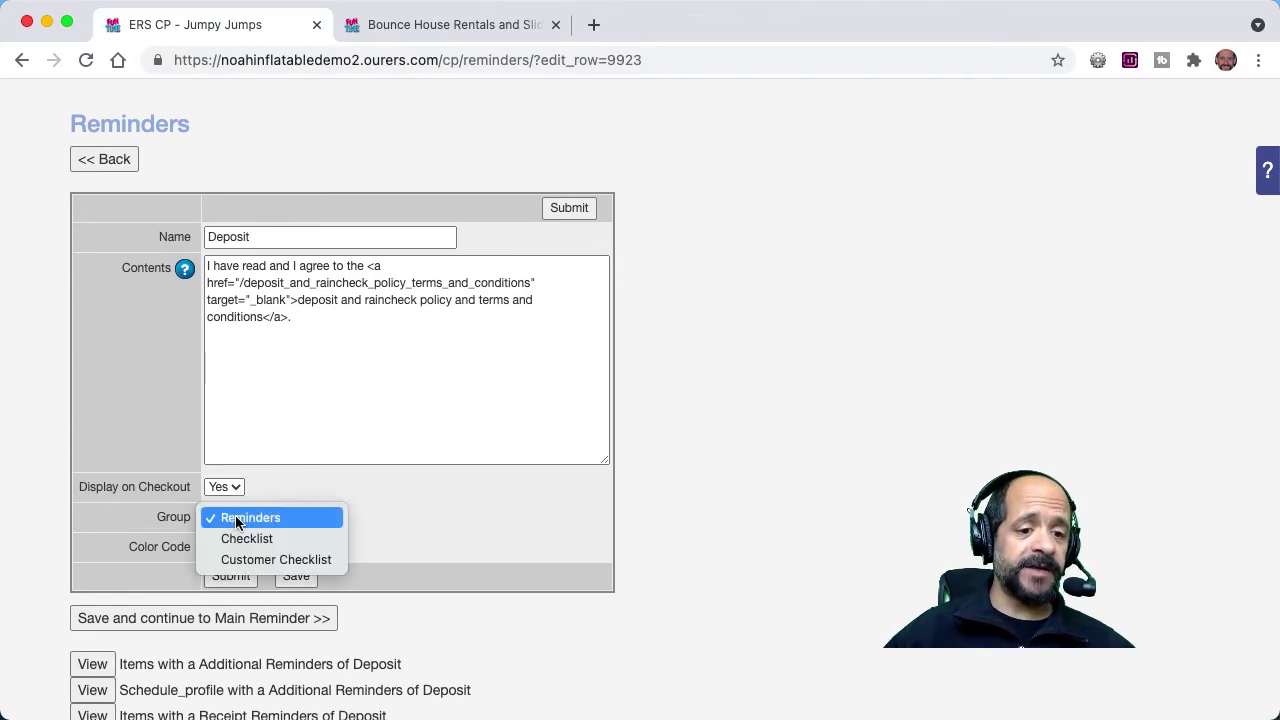
pyautogui.click(240, 518)
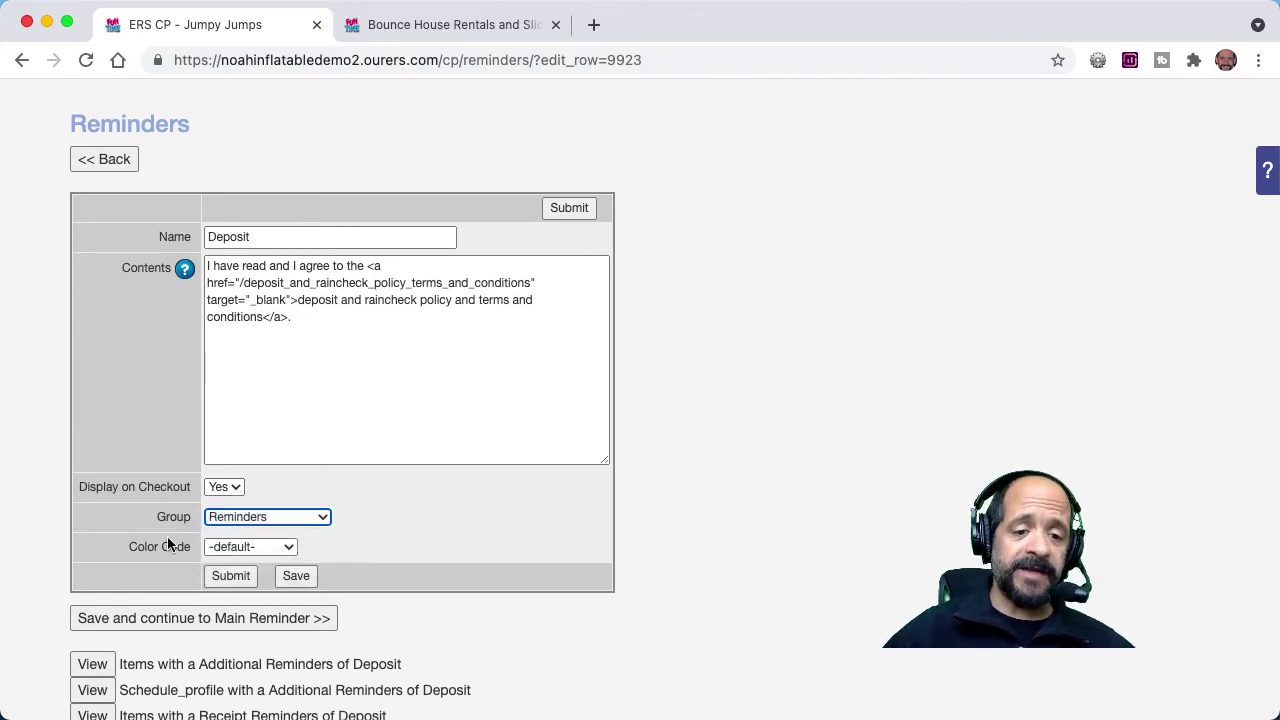
pyautogui.click(161, 437)
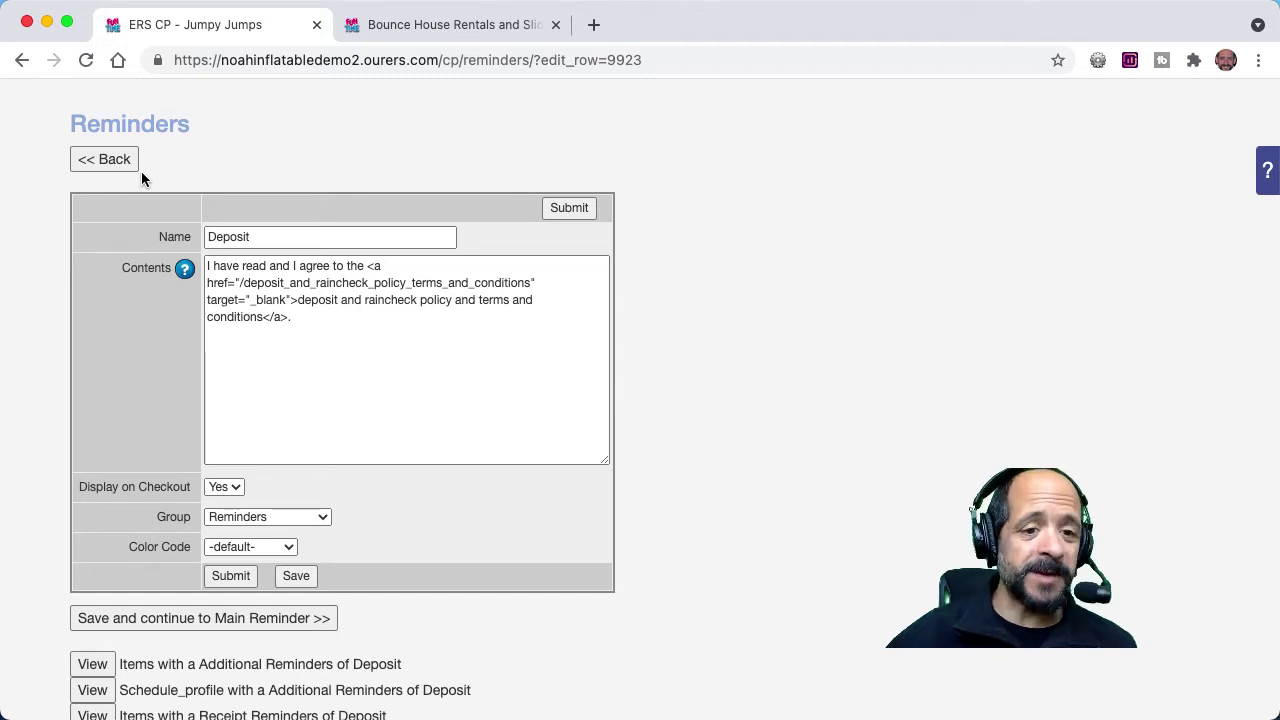
# Step: Review the storefront checkout's event and additional information fields and the How Did You Hear of Us? choices
pyautogui.click(410, 26)
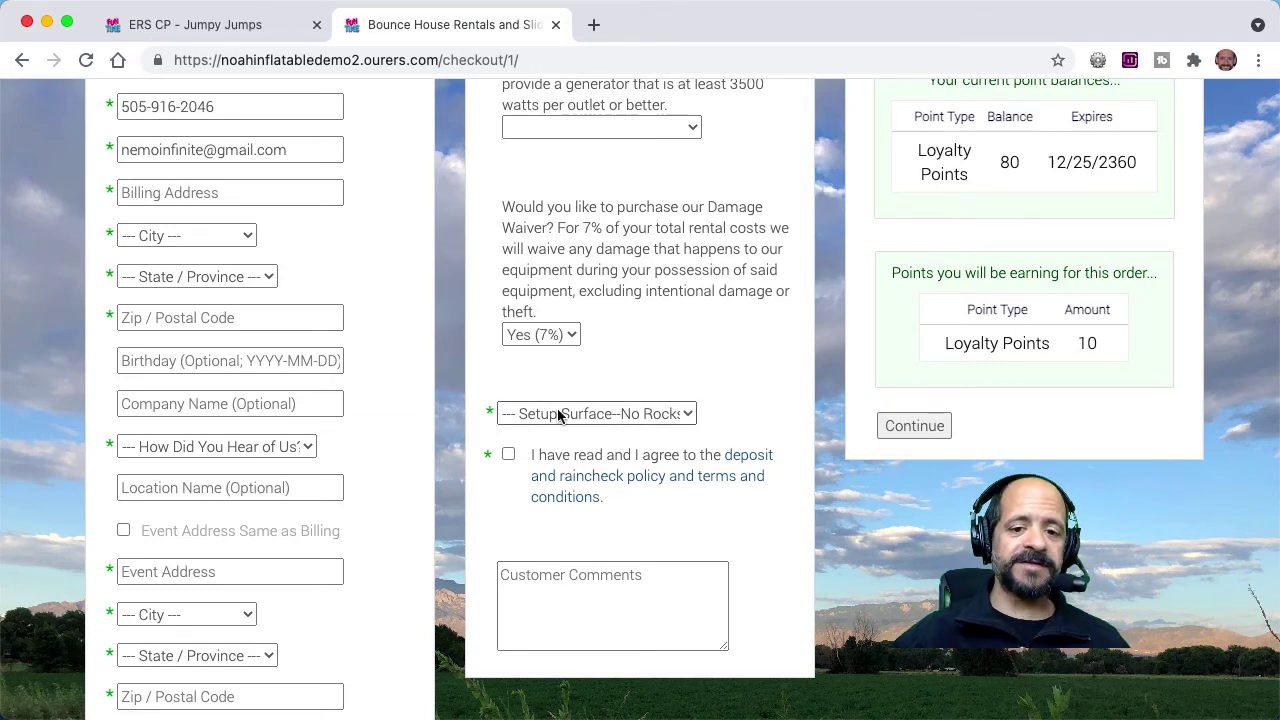
pyautogui.scroll(3, 557, 408)
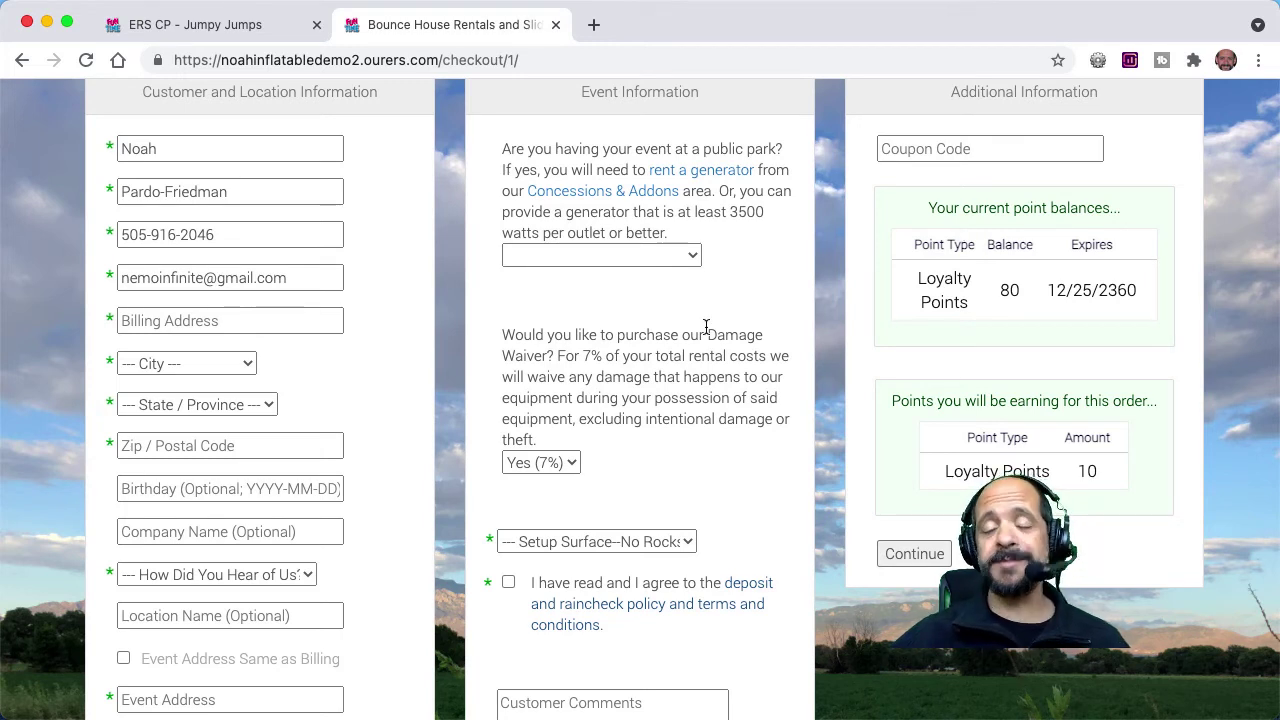
pyautogui.scroll(-1, 706, 327)
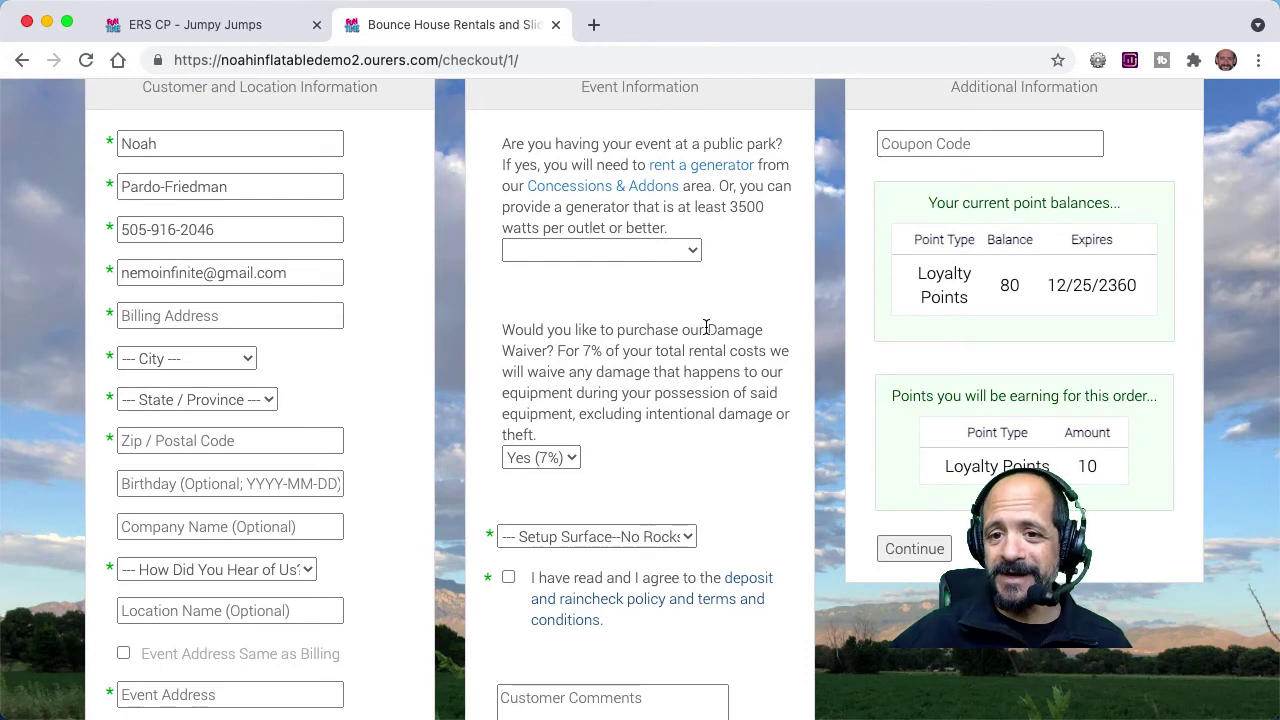
pyautogui.scroll(-3, 706, 327)
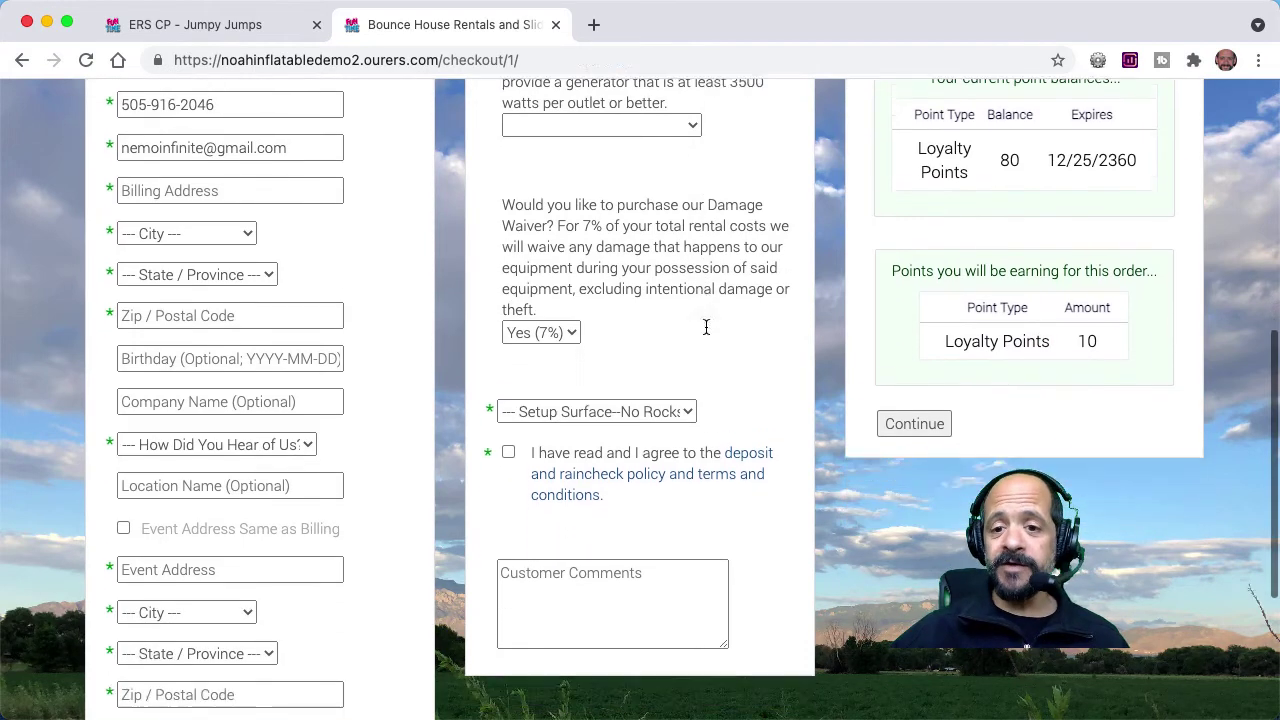
pyautogui.scroll(-1, 706, 327)
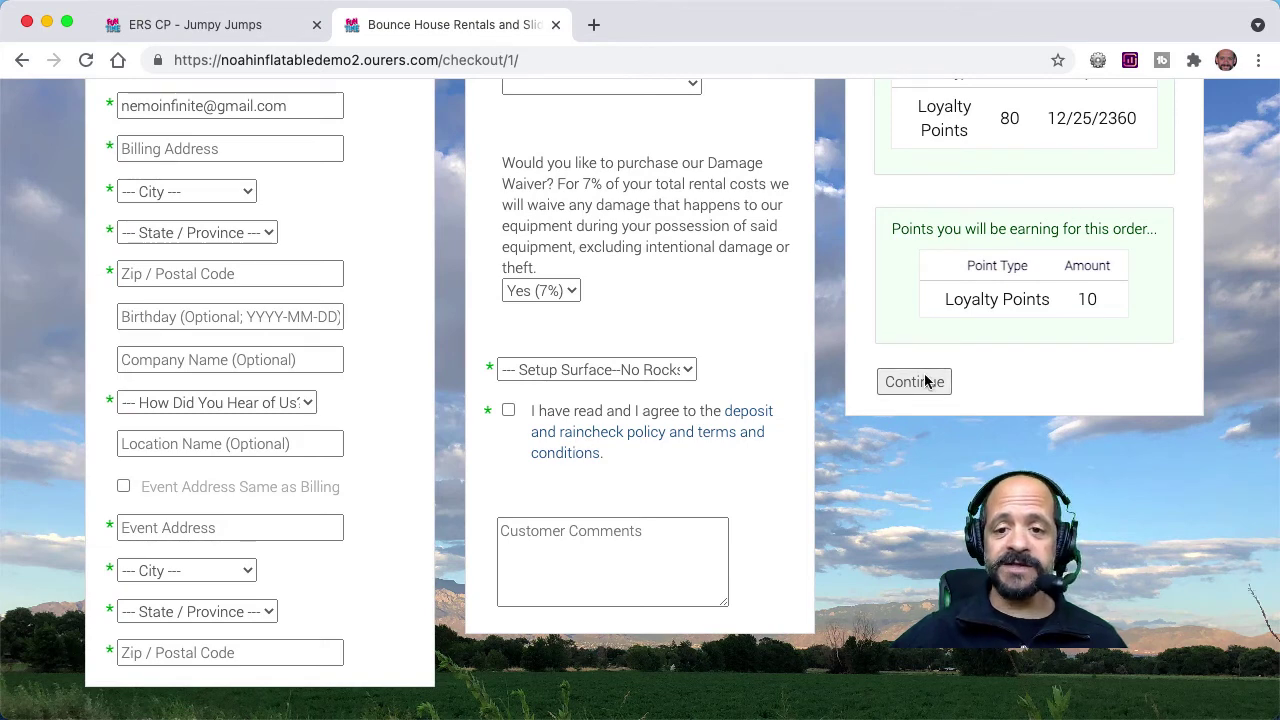
pyautogui.scroll(5, 925, 380)
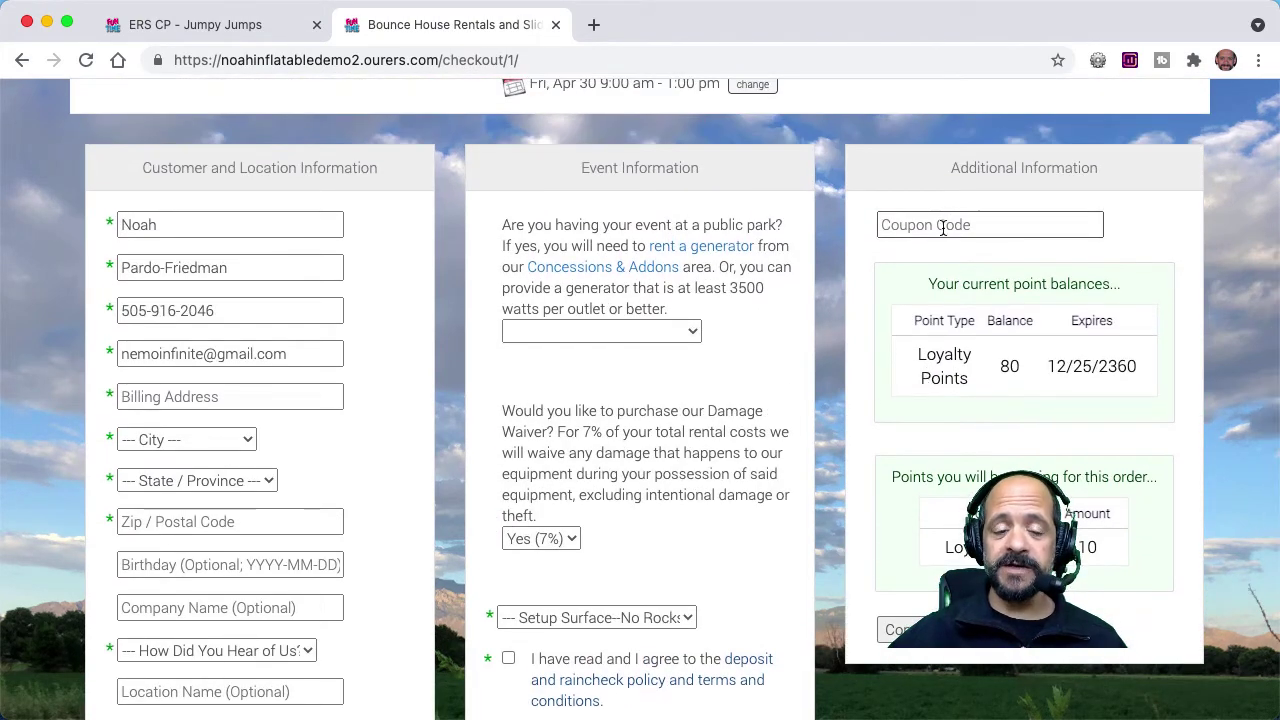
pyautogui.scroll(-3, 766, 483)
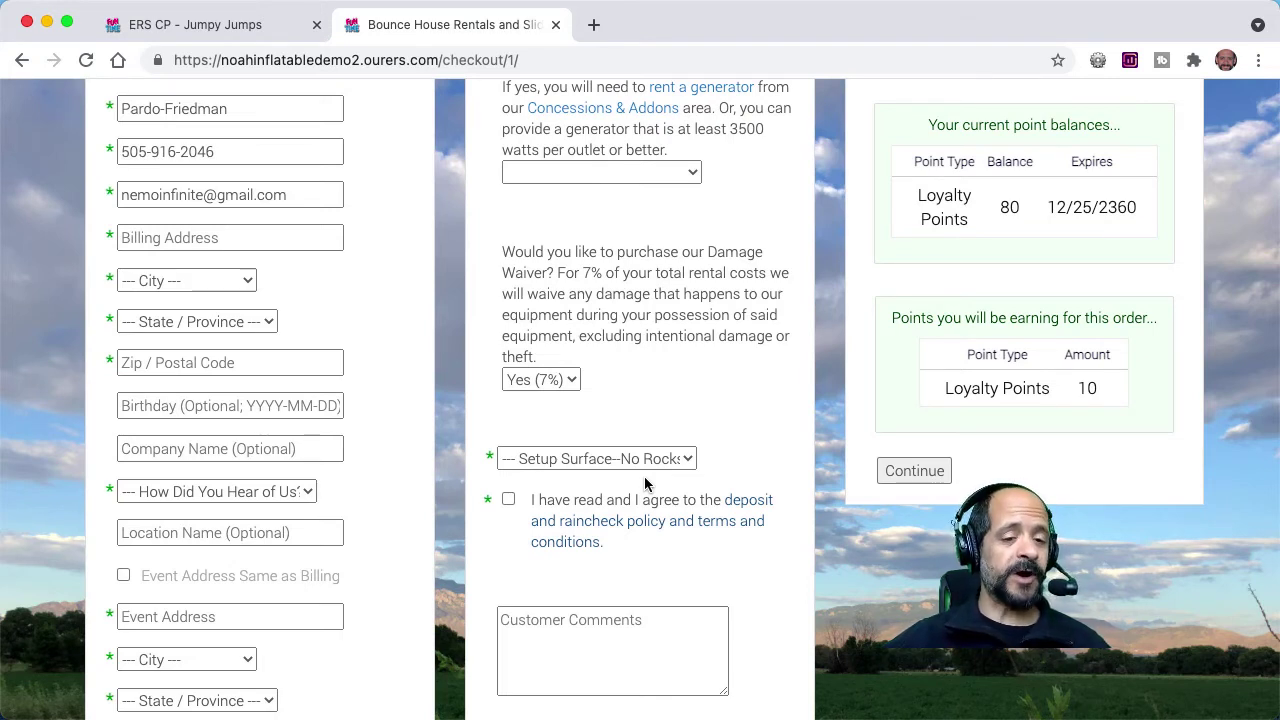
pyautogui.click(304, 494)
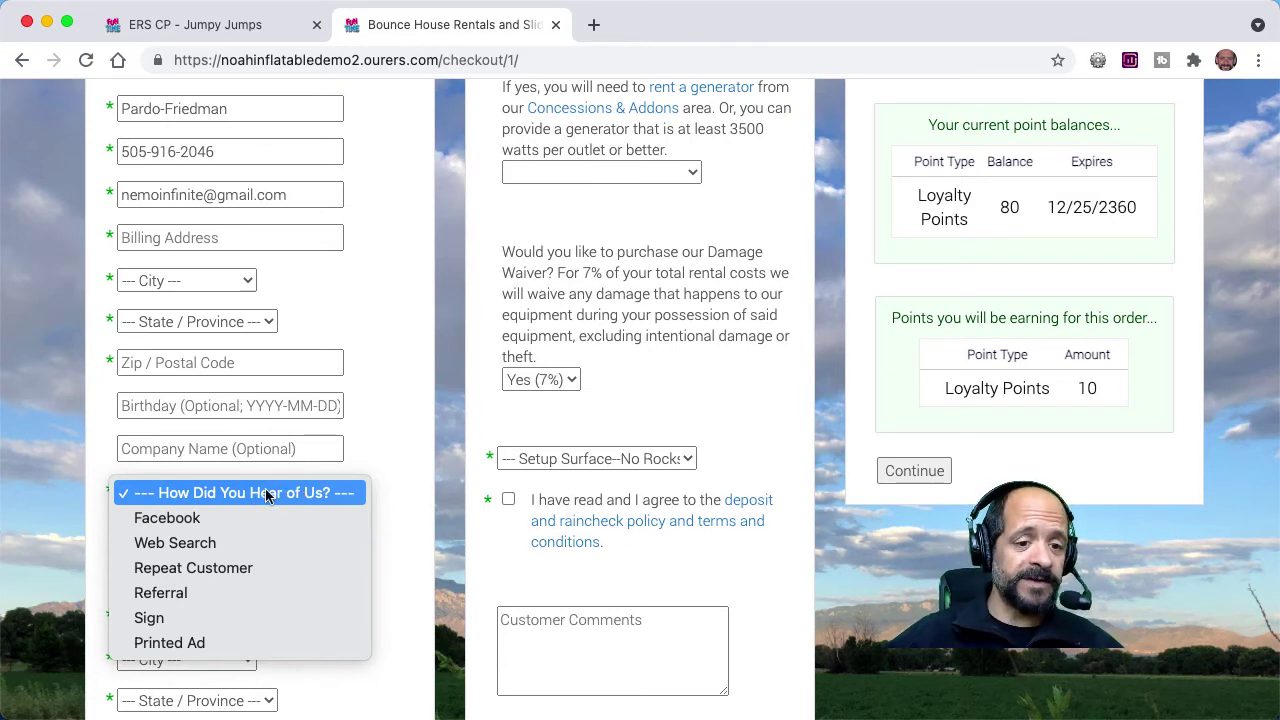
pyautogui.click(224, 492)
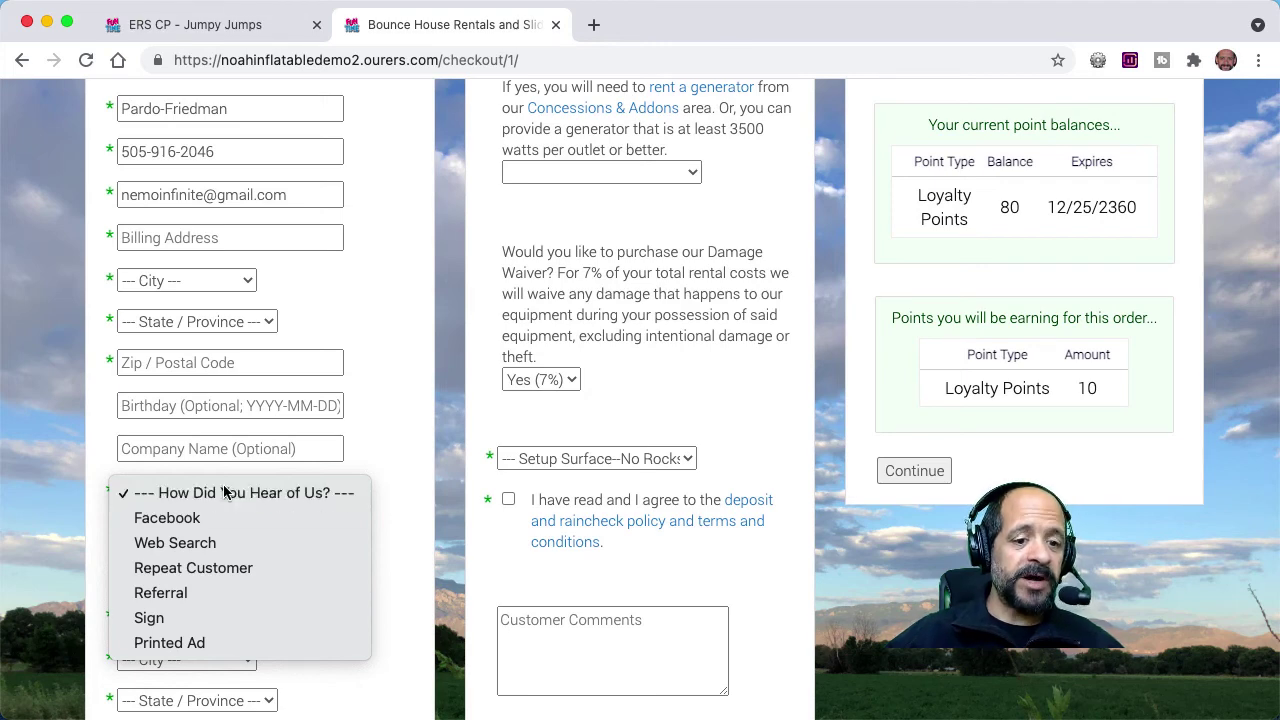
# Step: Delete the Printed Ad entry from the control panel's References list
pyautogui.click(242, 35)
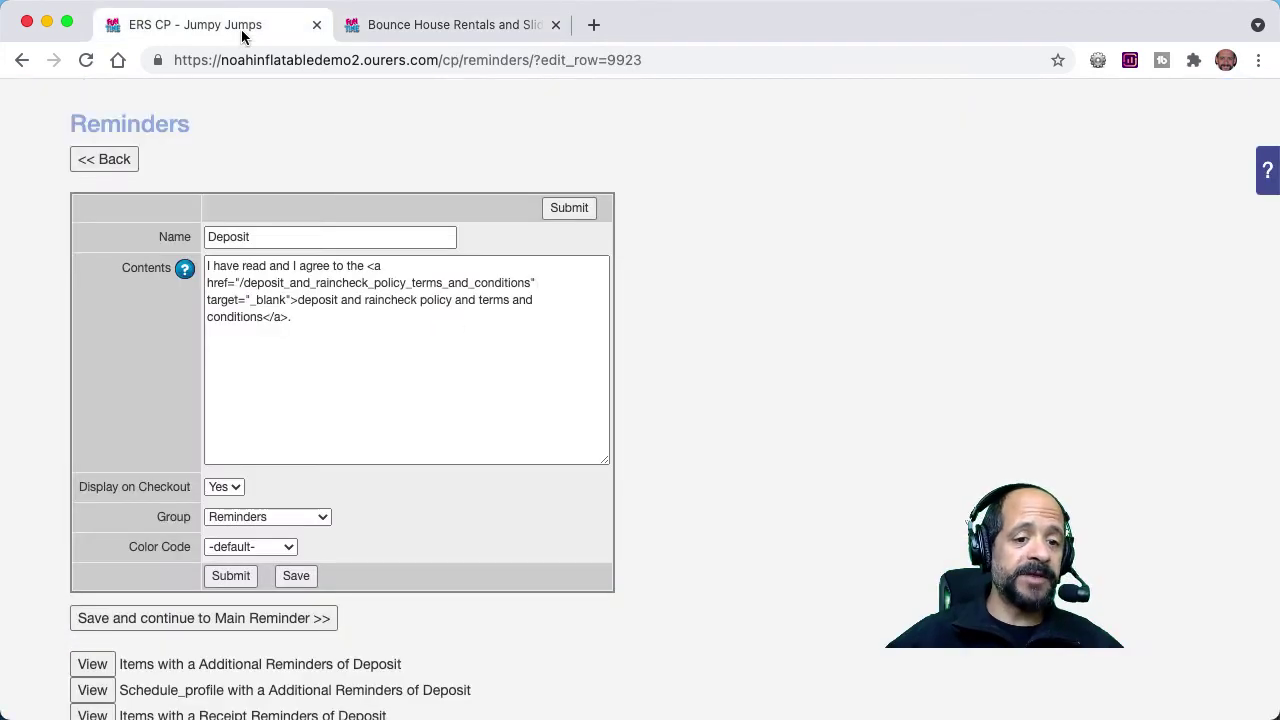
pyautogui.scroll(3, 400, 208)
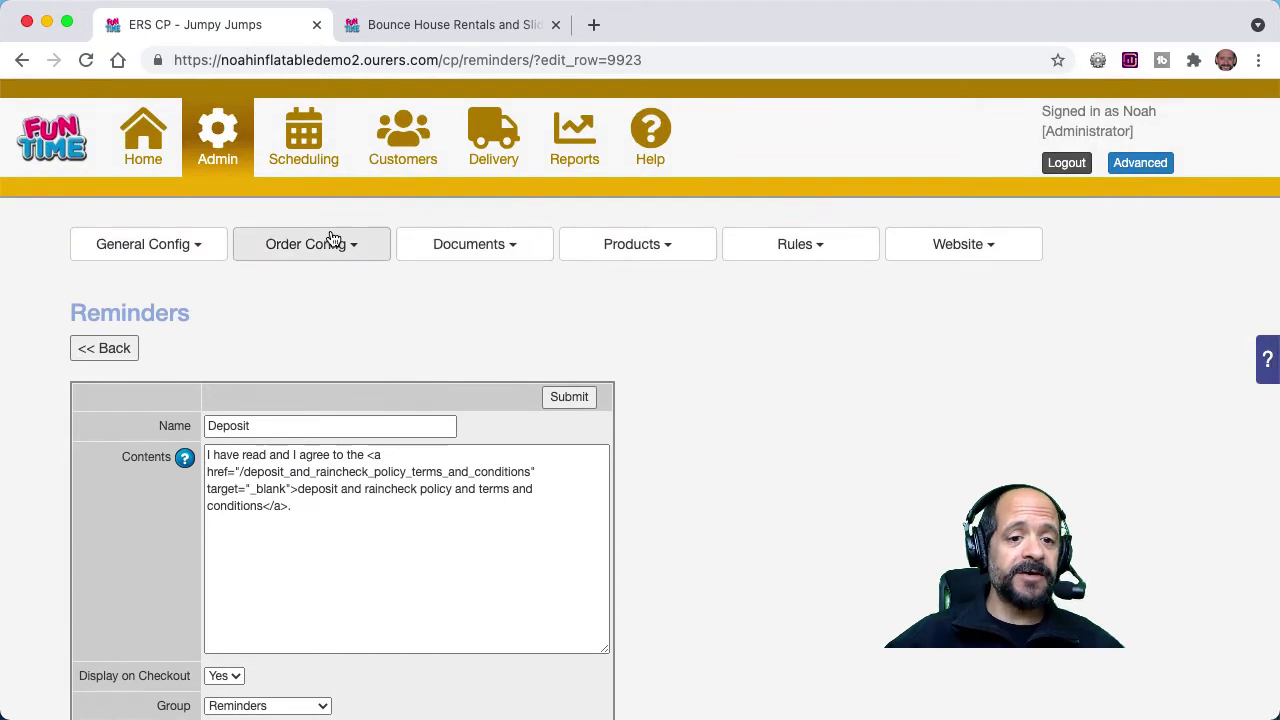
pyautogui.click(334, 245)
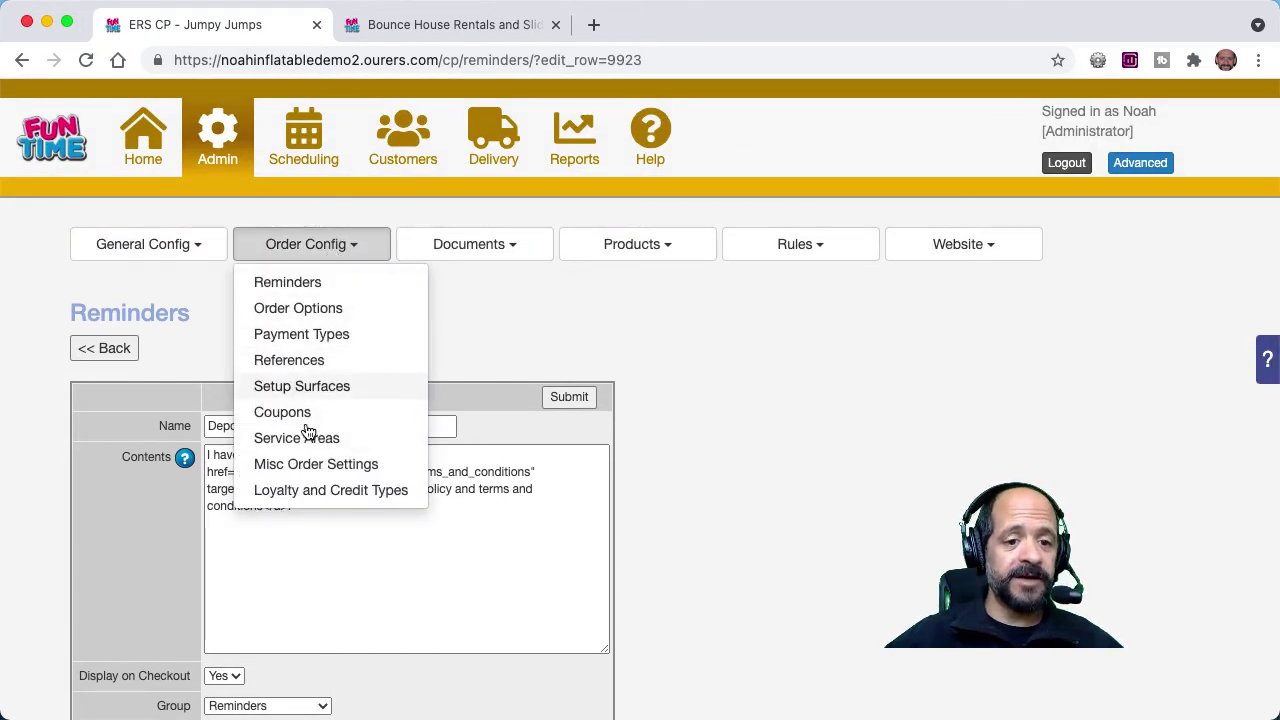
pyautogui.click(301, 361)
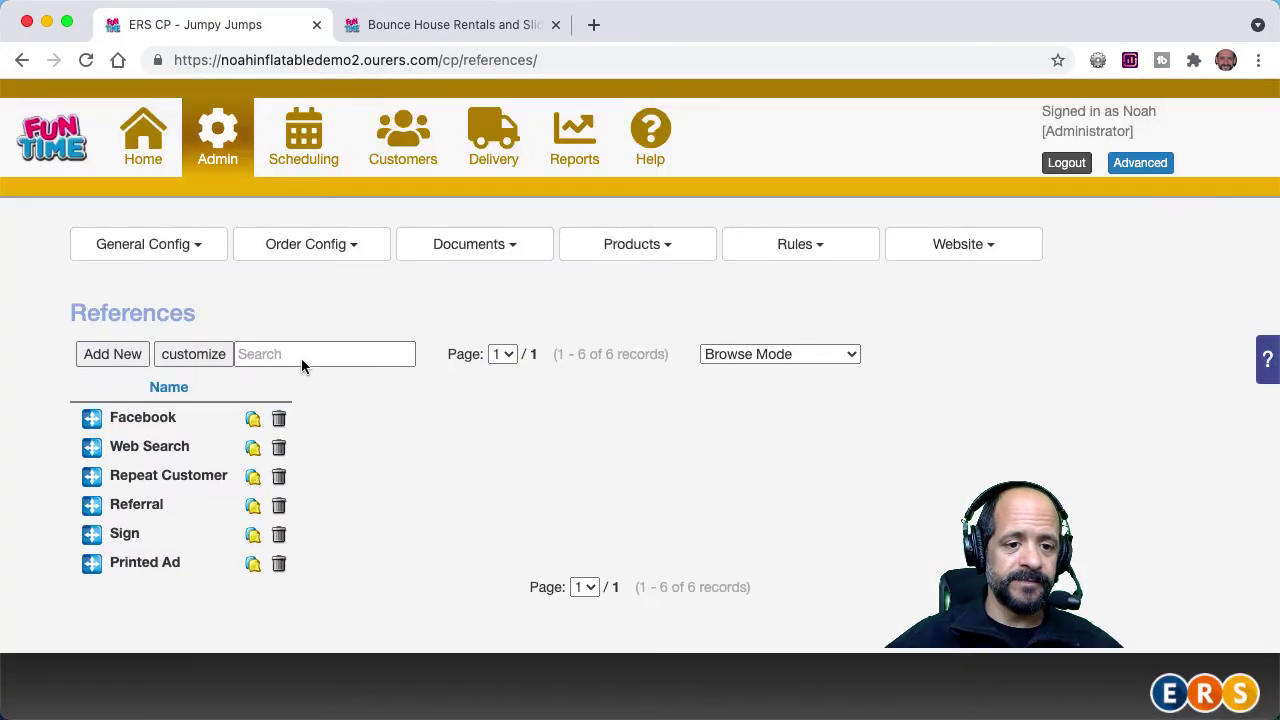
pyautogui.click(279, 564)
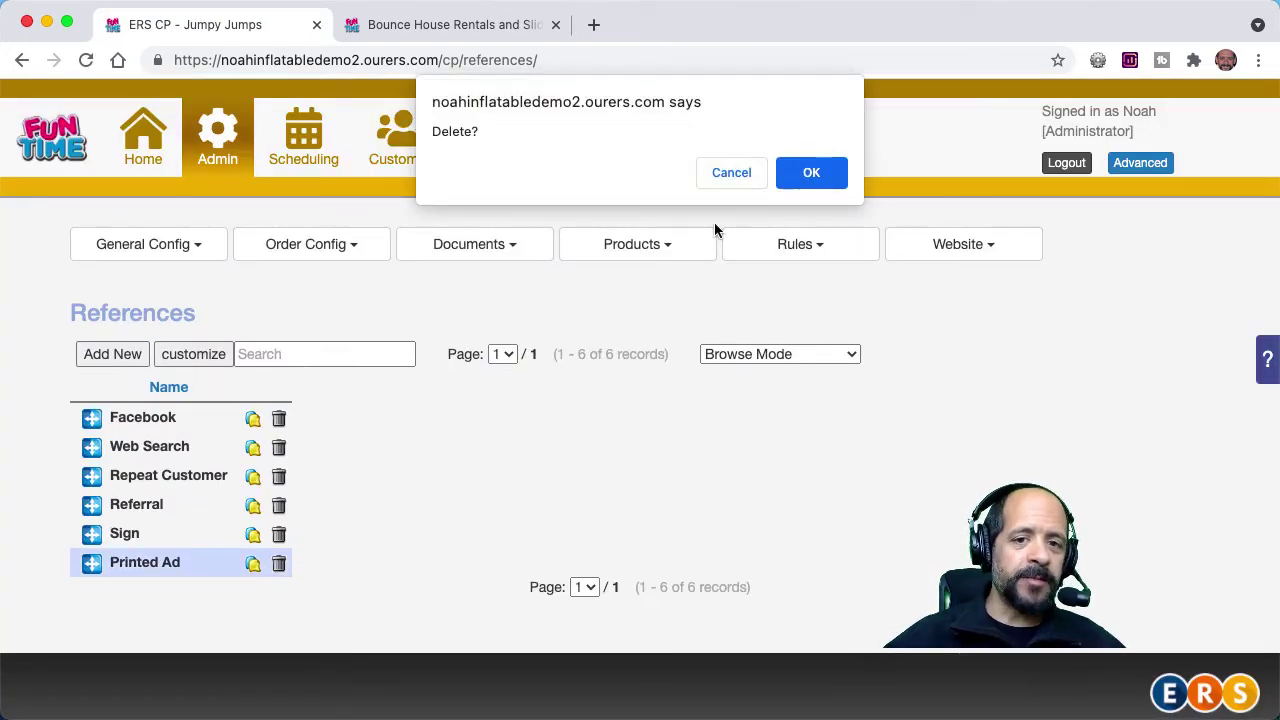
pyautogui.click(798, 177)
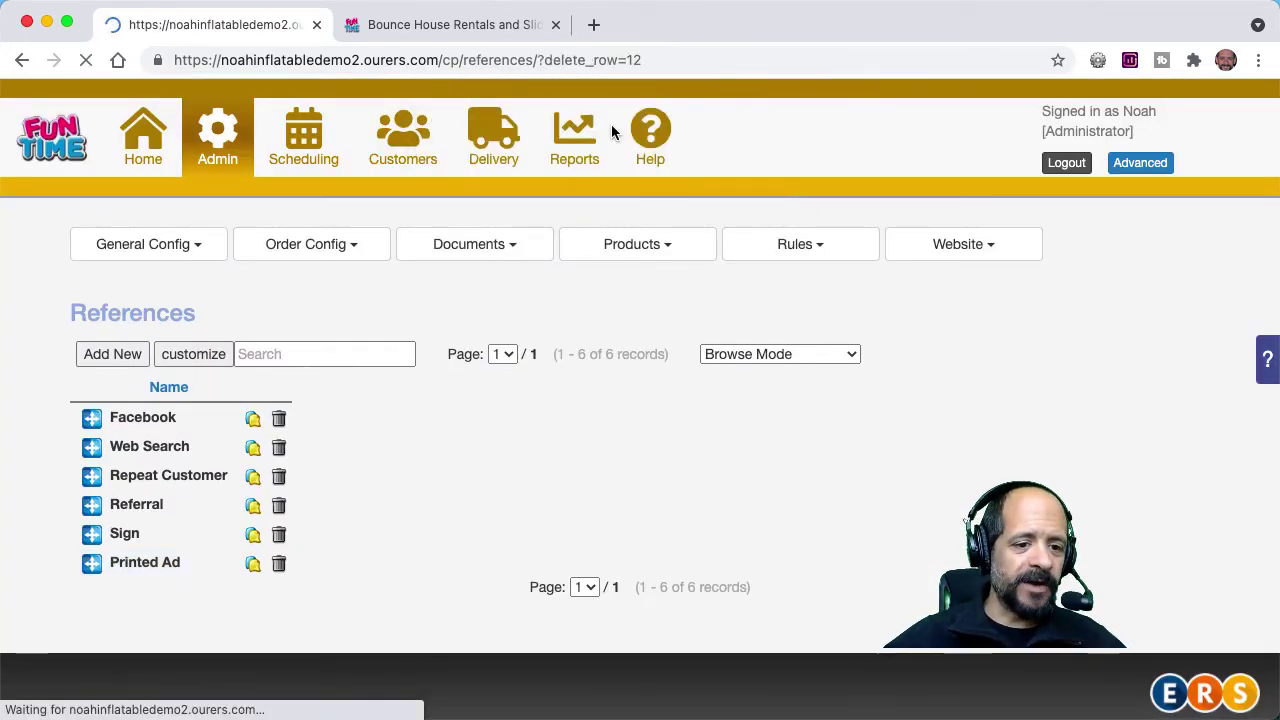
# Step: Reload the storefront checkout and recheck the How Did You Hear of Us? choices, leaving the field unanswered
pyautogui.hotkey('ctrl', 'Tab')
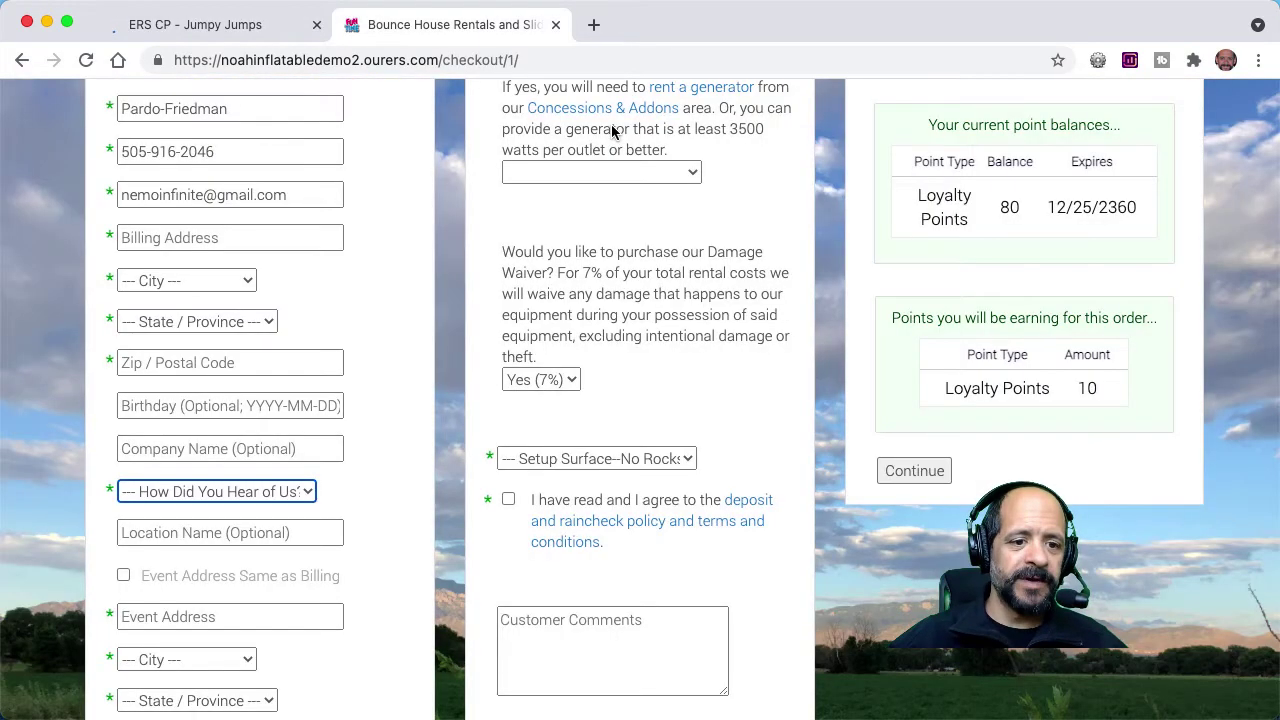
pyautogui.click(228, 484)
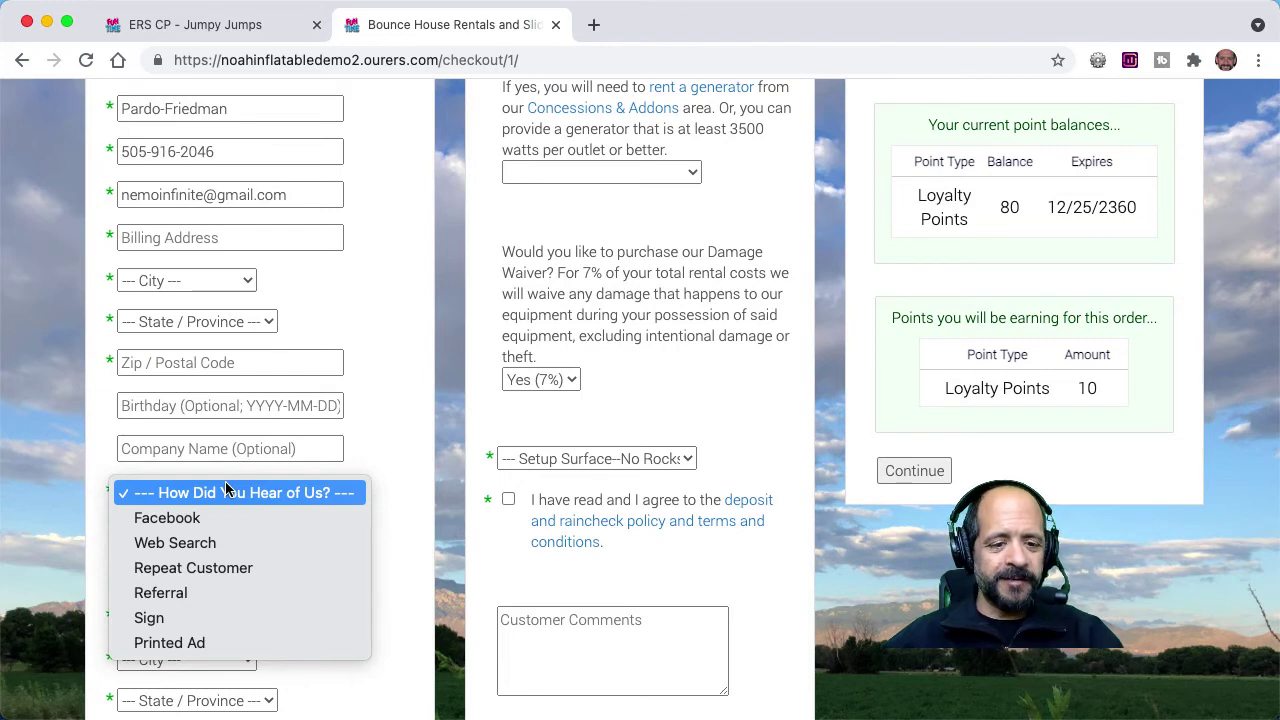
pyautogui.click(226, 490)
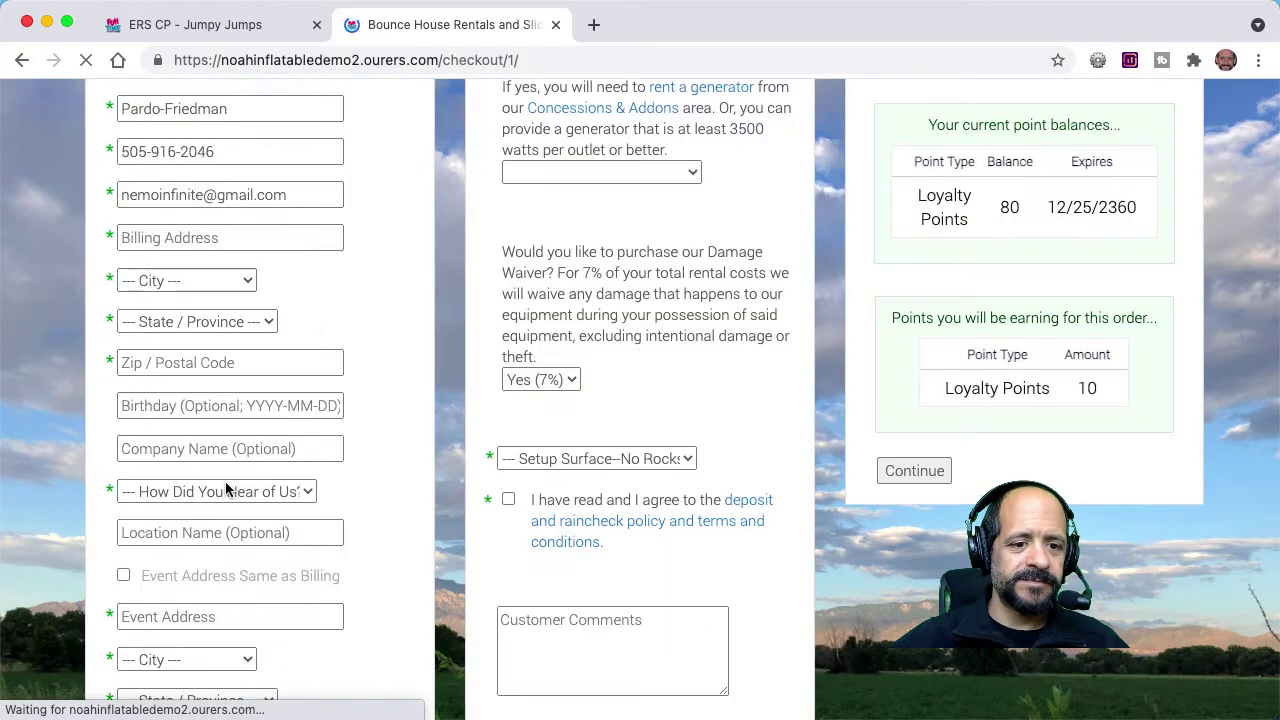
pyautogui.click(225, 492)
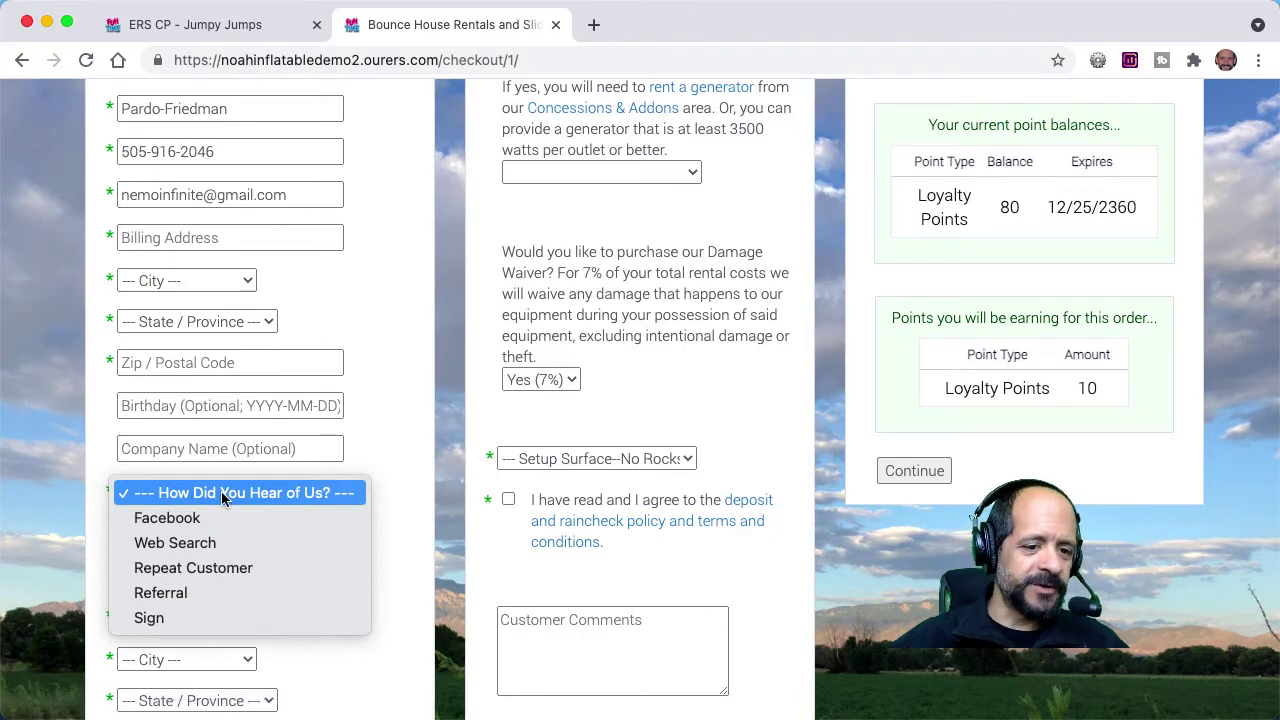
pyautogui.click(225, 493)
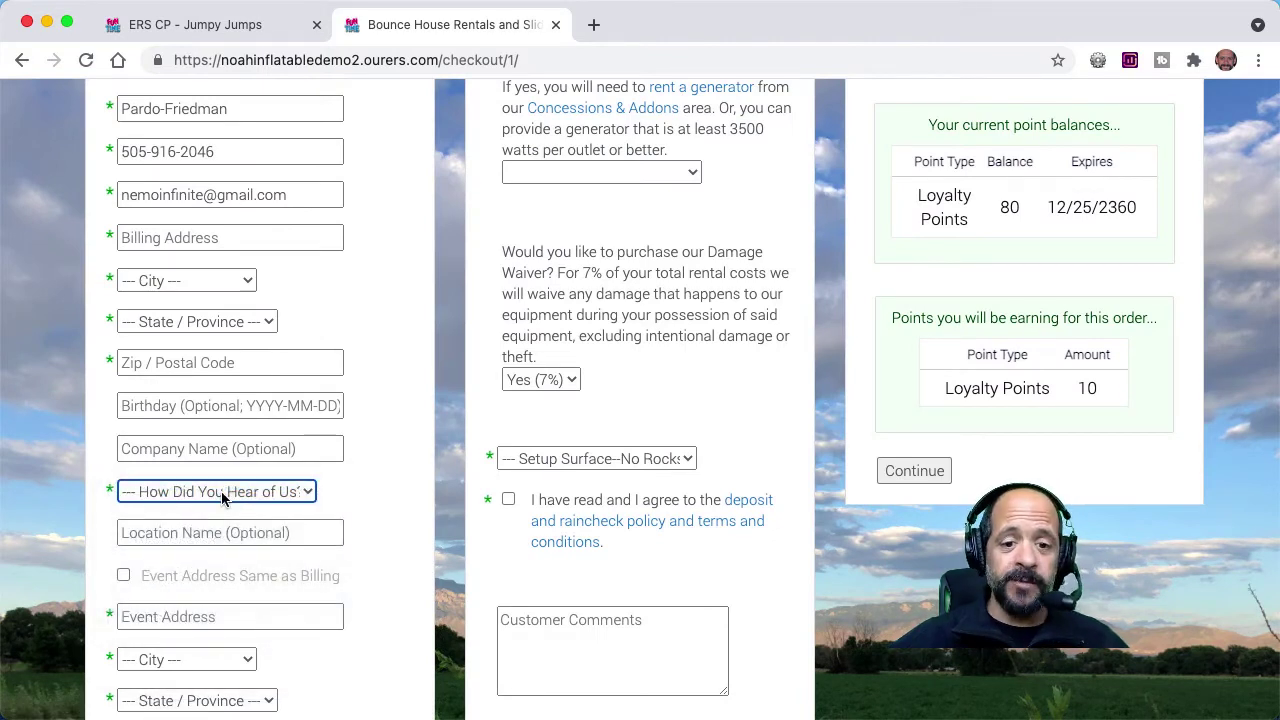
# Step: Review the checkout's Setup Surface choices and open the control panel's Setup Surfaces list for comparison
pyautogui.click(568, 460)
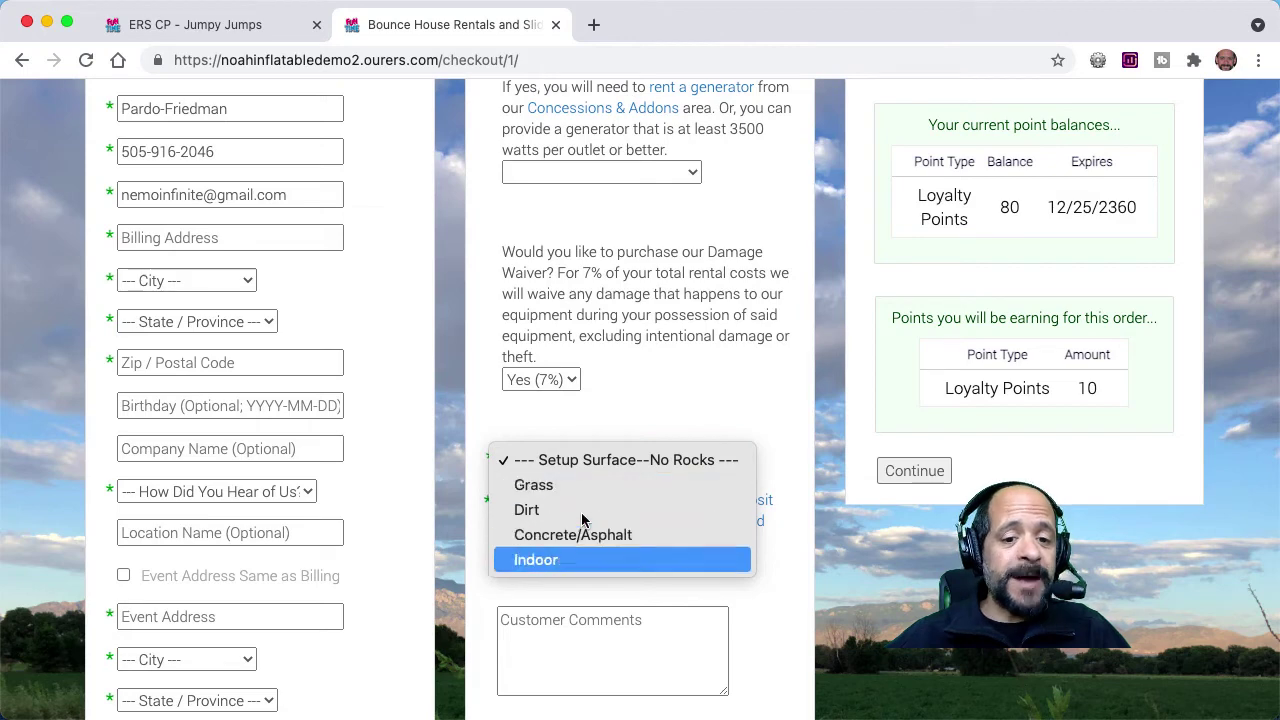
pyautogui.click(255, 32)
pyautogui.click(255, 32)
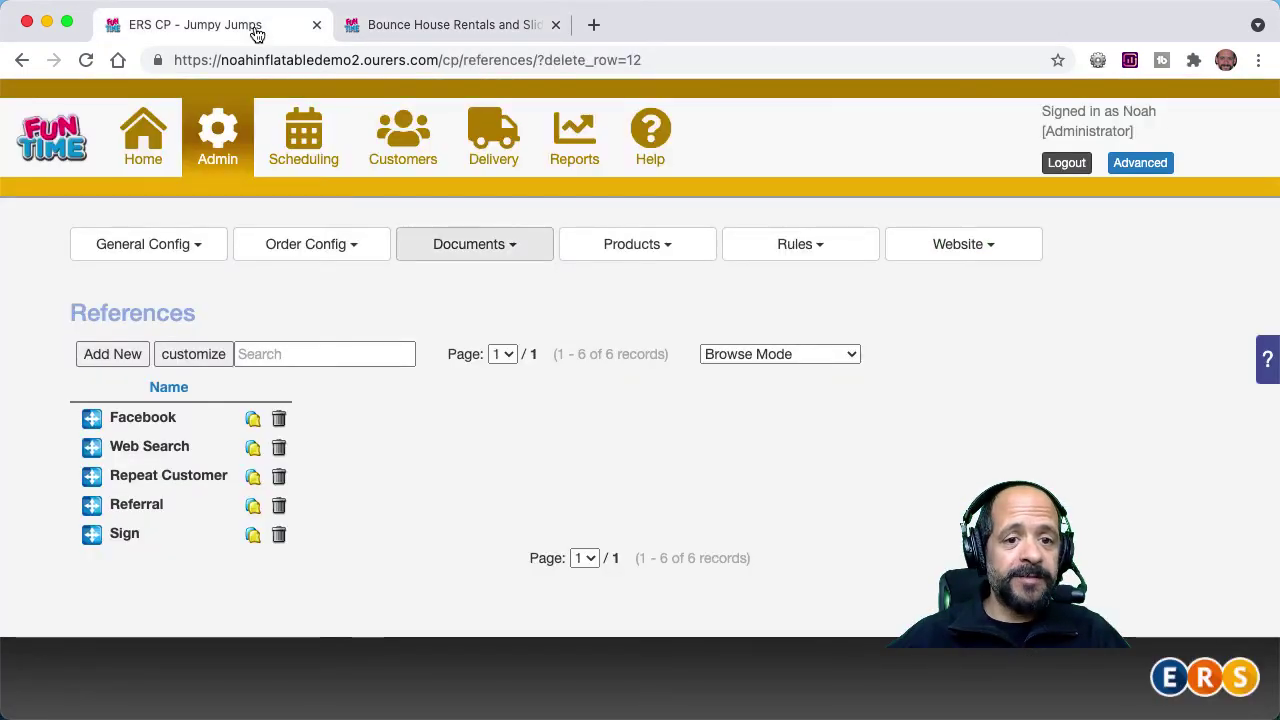
pyautogui.click(350, 248)
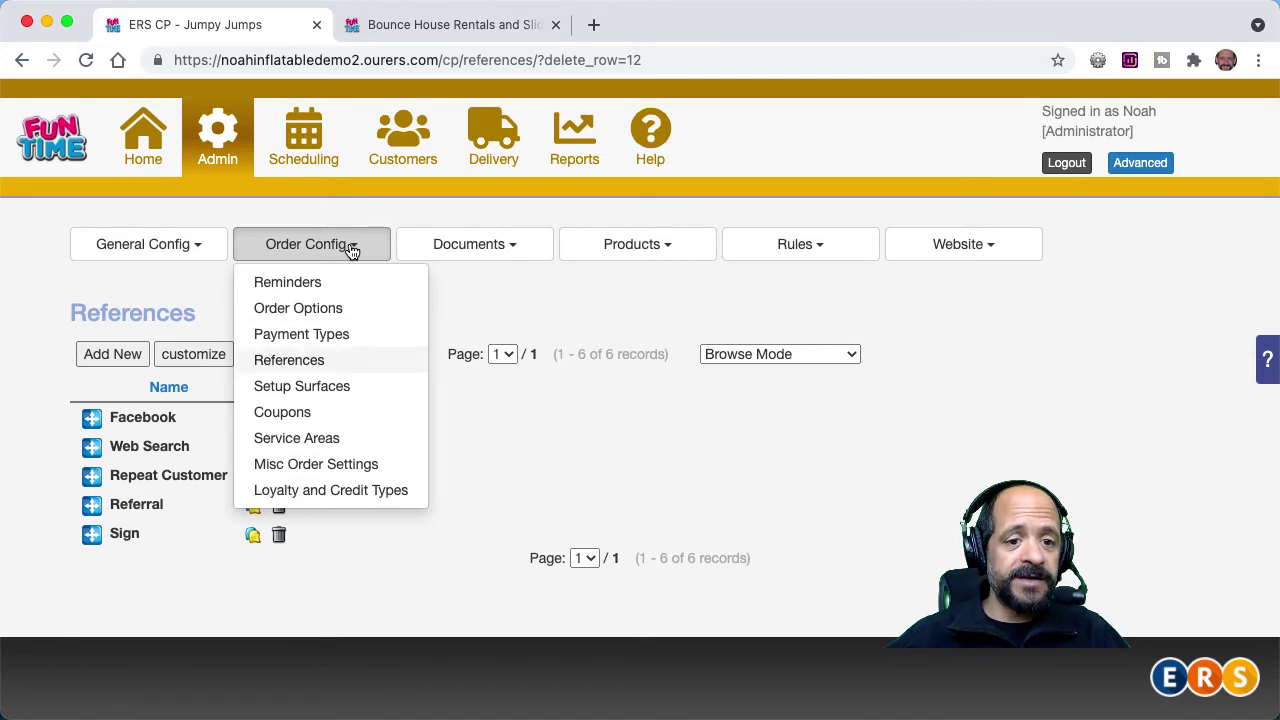
pyautogui.click(328, 392)
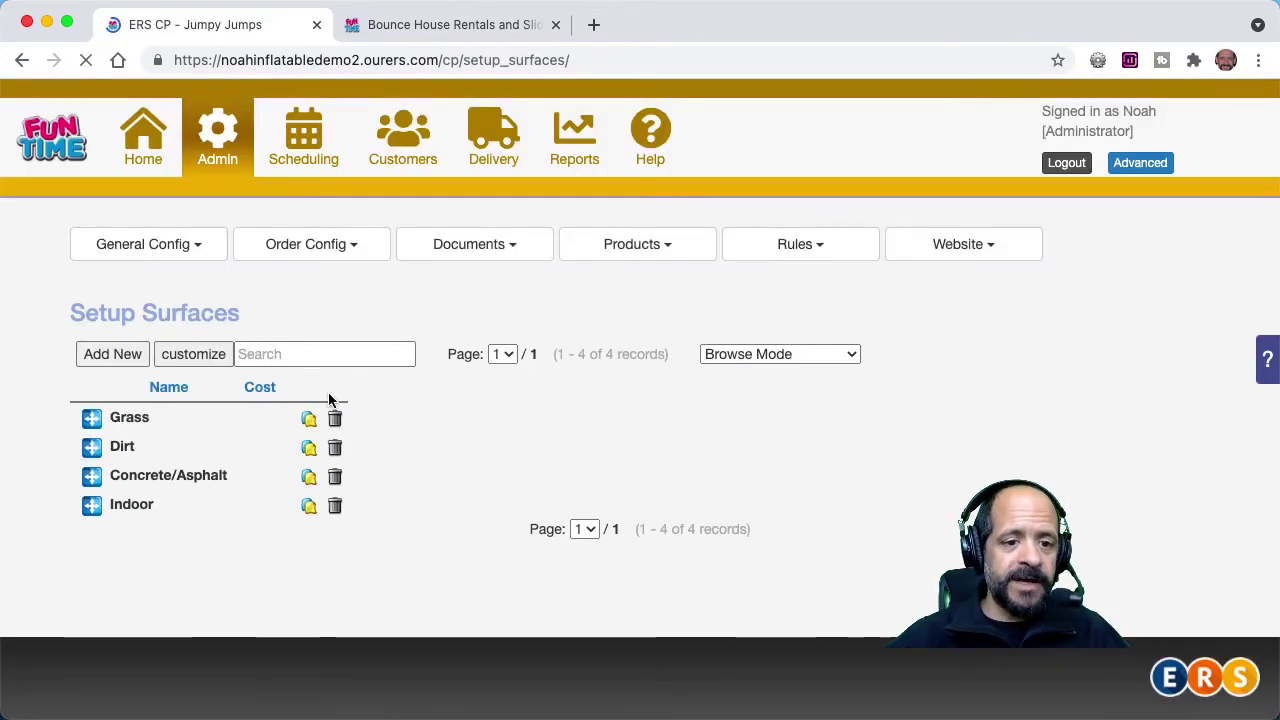
# Step: Set the cost of the Concrete/Asphalt setup surface to 15 and submit the change
pyautogui.click(211, 484)
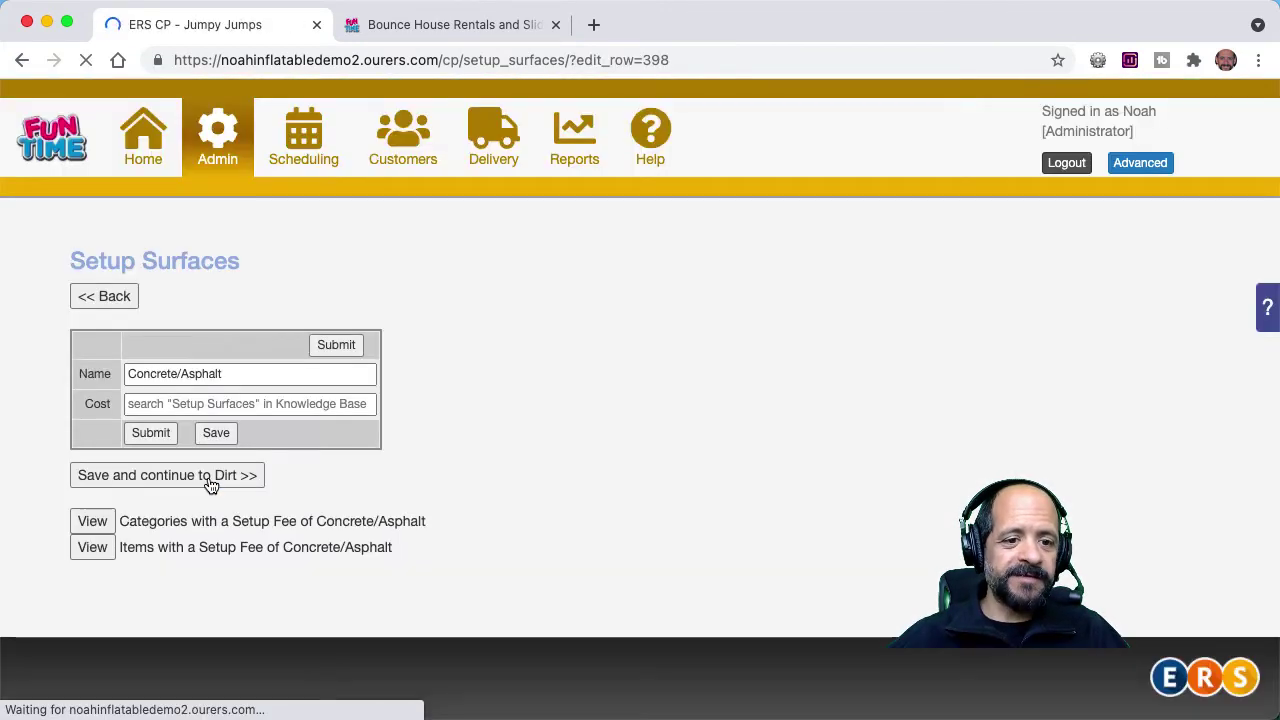
pyautogui.click(210, 455)
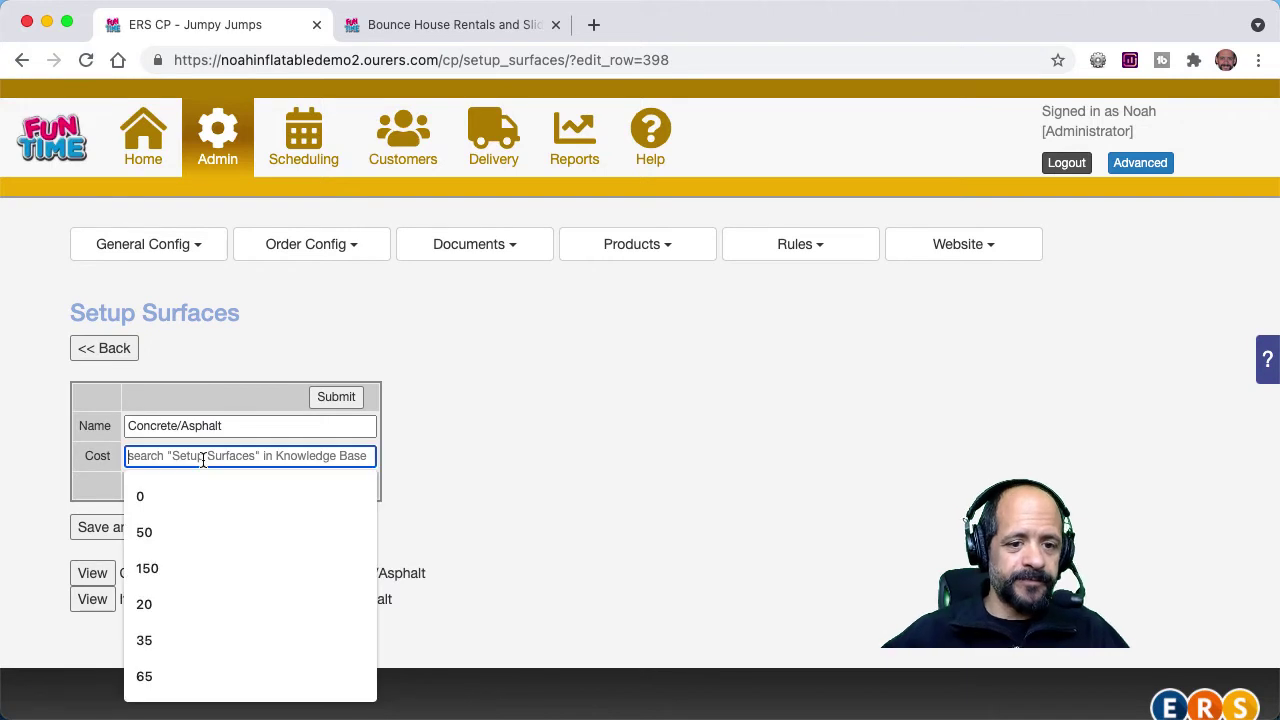
pyautogui.write('15')
pyautogui.click(334, 398)
# Step: Reload the storefront checkout, choose Concrete/Asphalt ($15.00) as the setup surface and answer How Did You Hear of Us? with Facebook
pyautogui.click(480, 22)
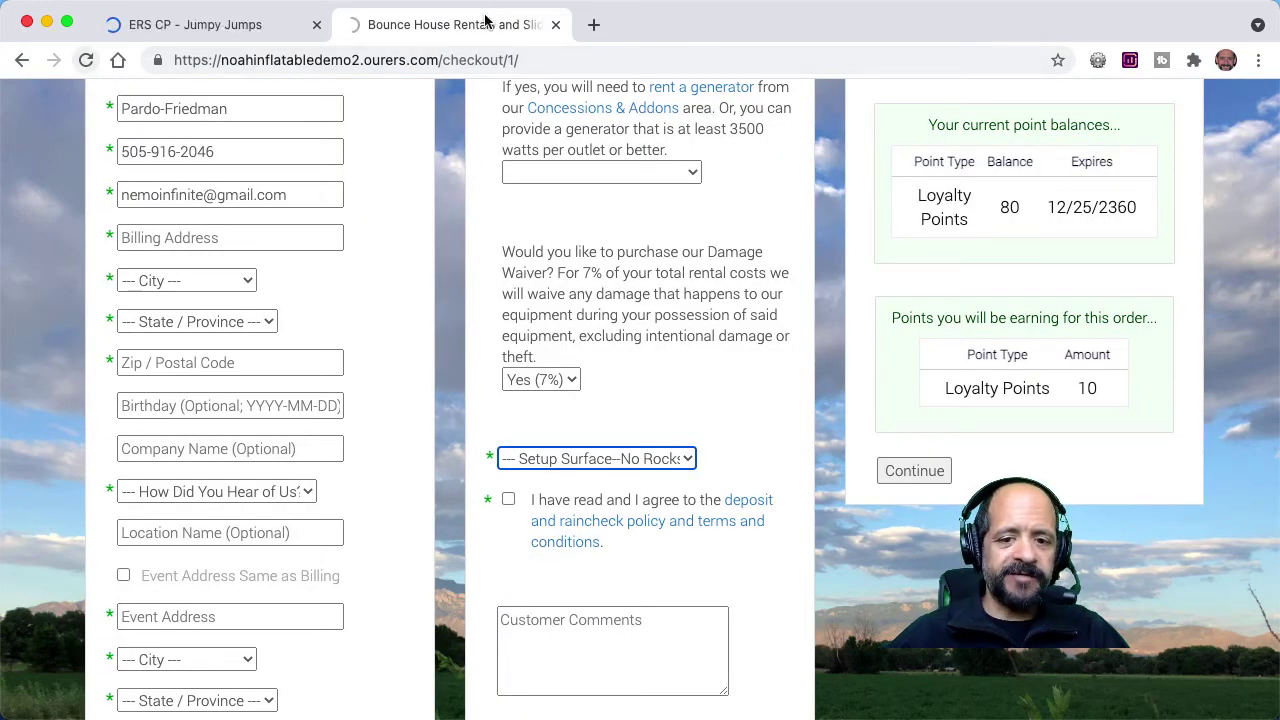
pyautogui.press('super+r')
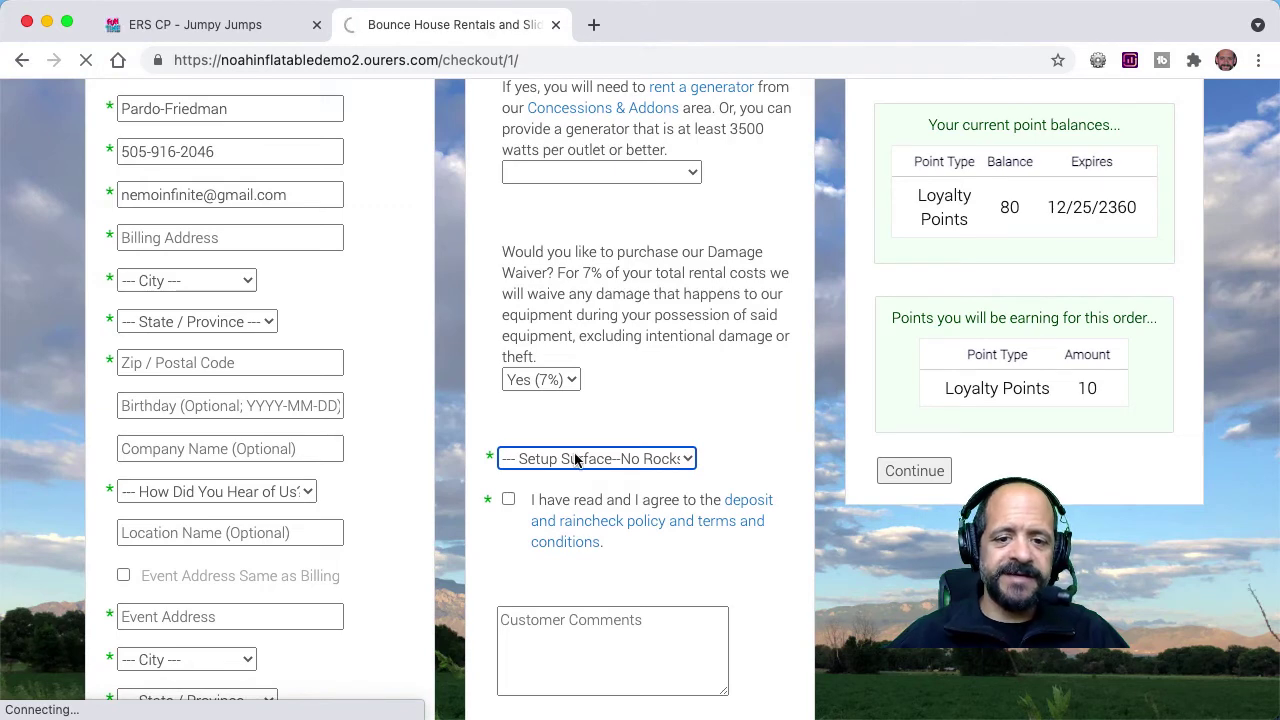
pyautogui.click(576, 459)
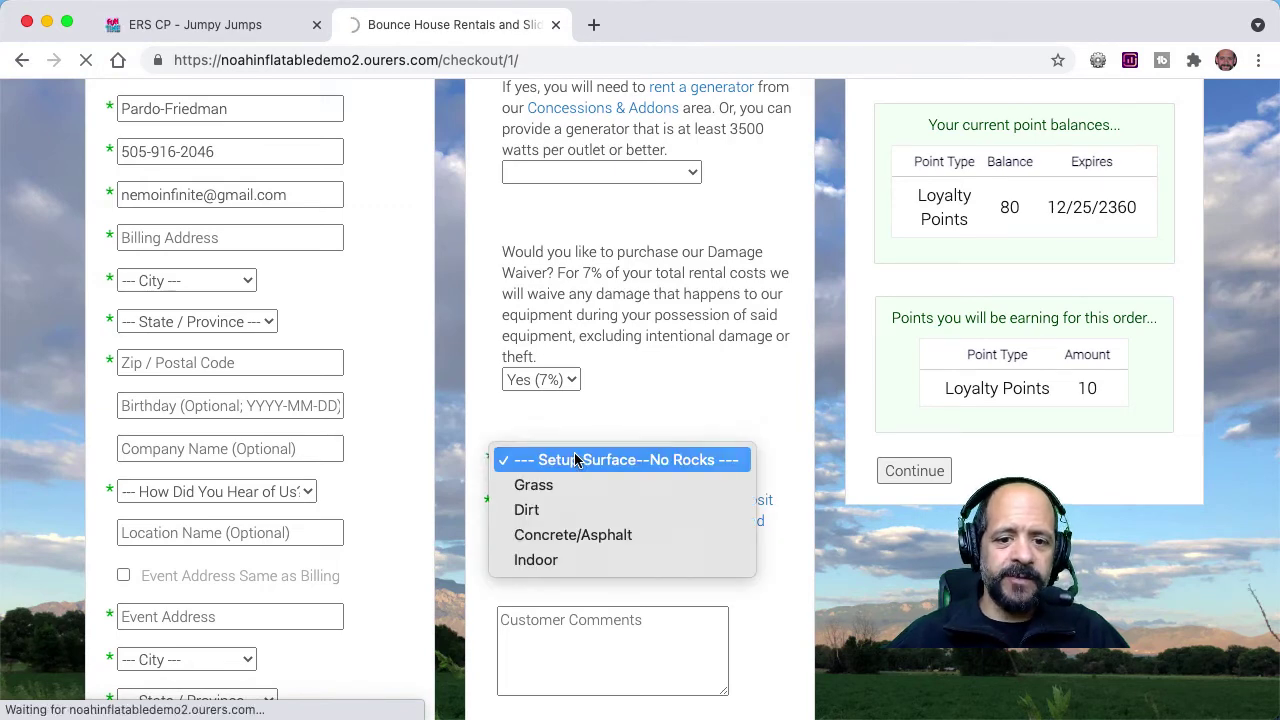
pyautogui.click(574, 458)
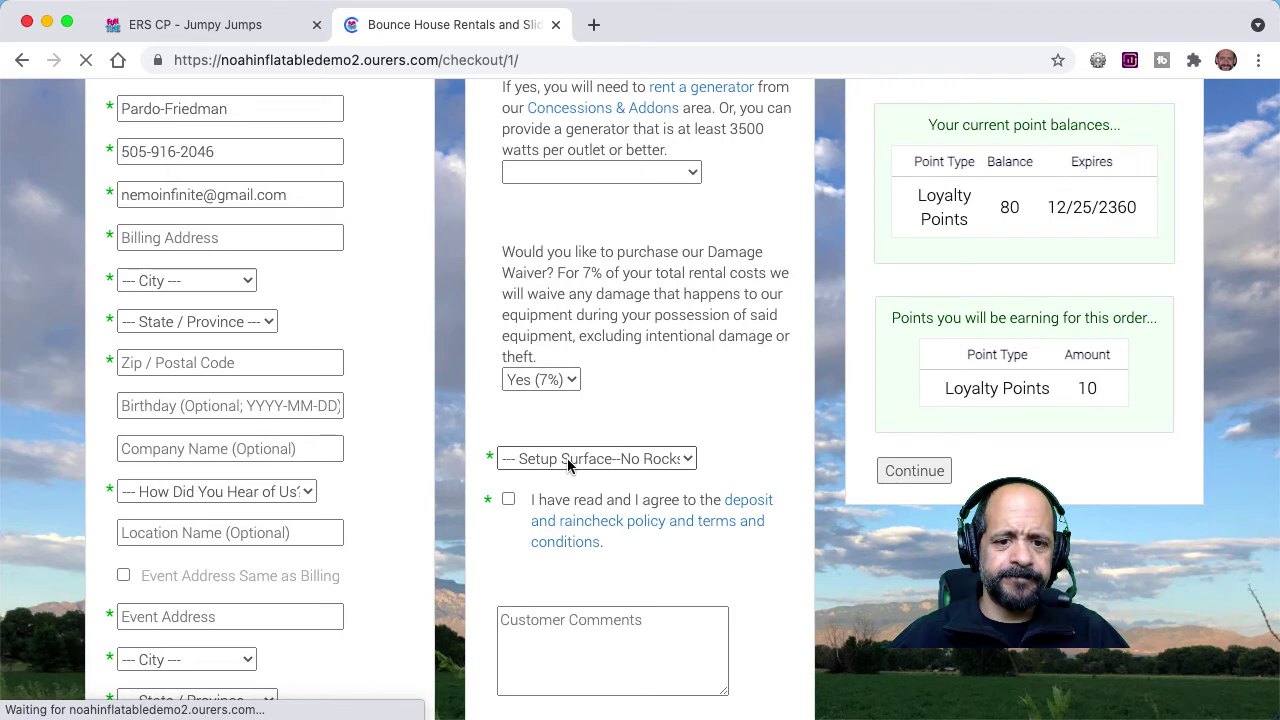
pyautogui.click(567, 460)
pyautogui.click(580, 535)
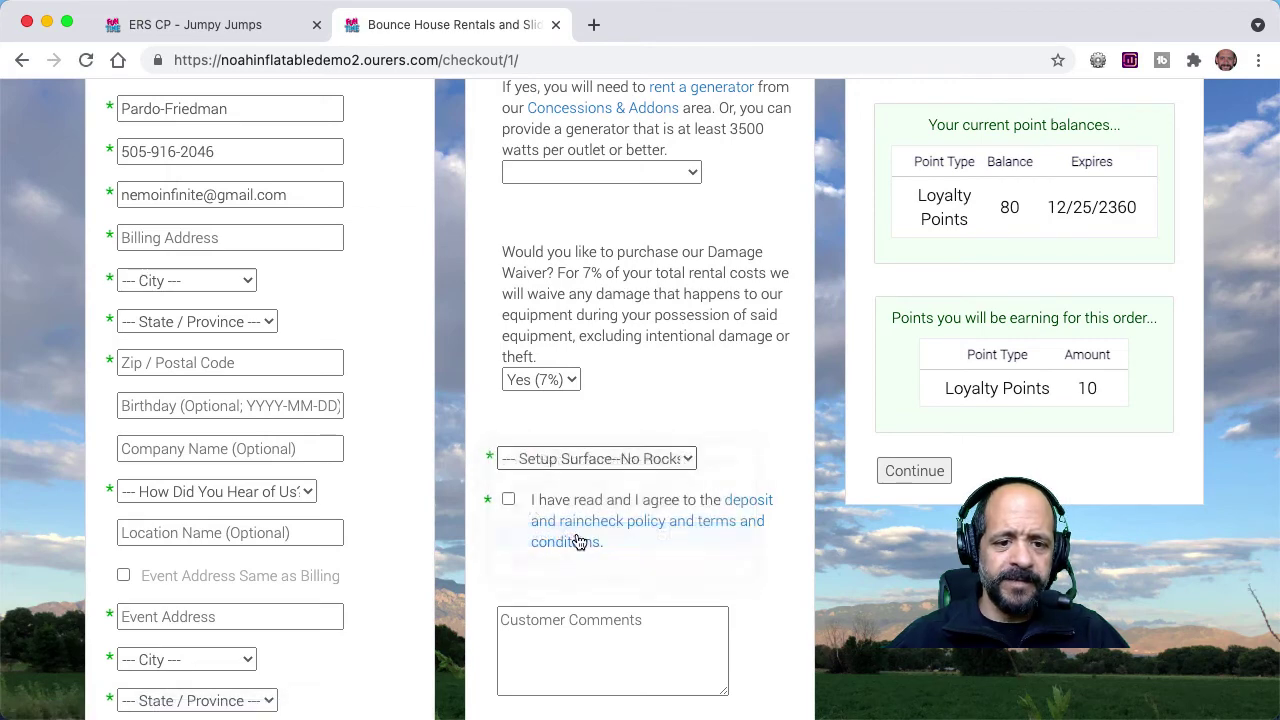
pyautogui.click(294, 492)
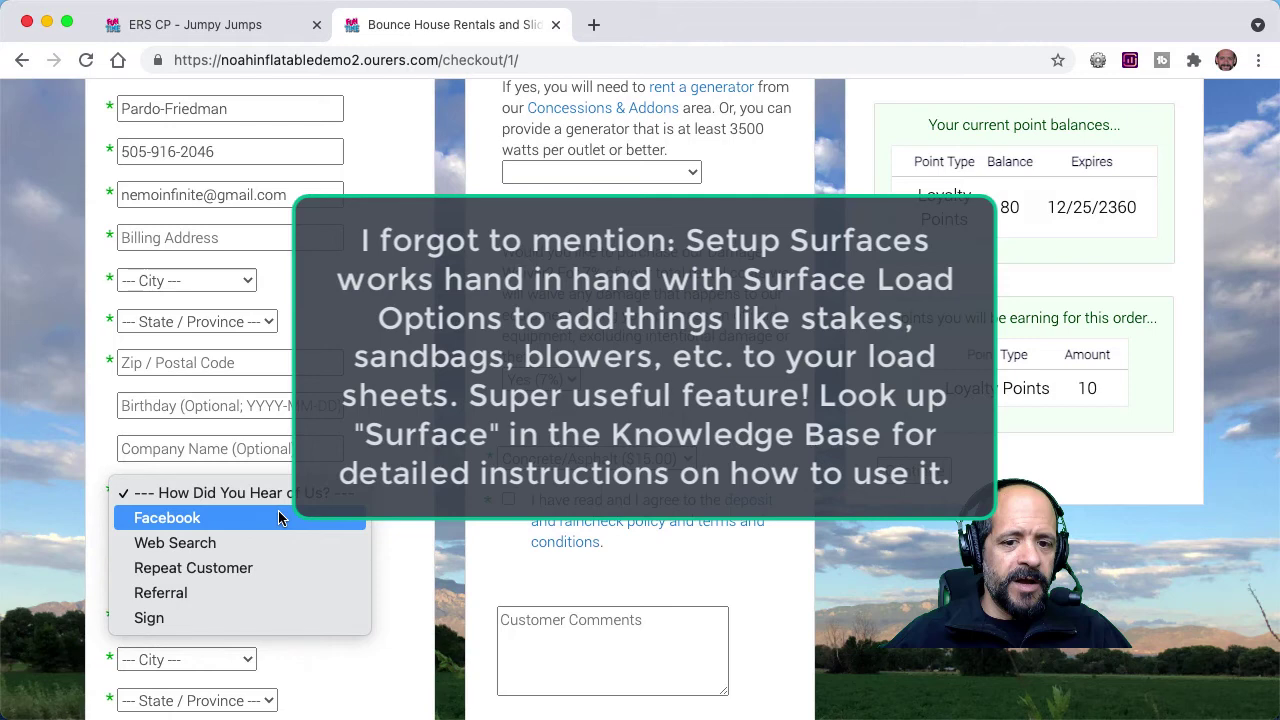
pyautogui.click(279, 517)
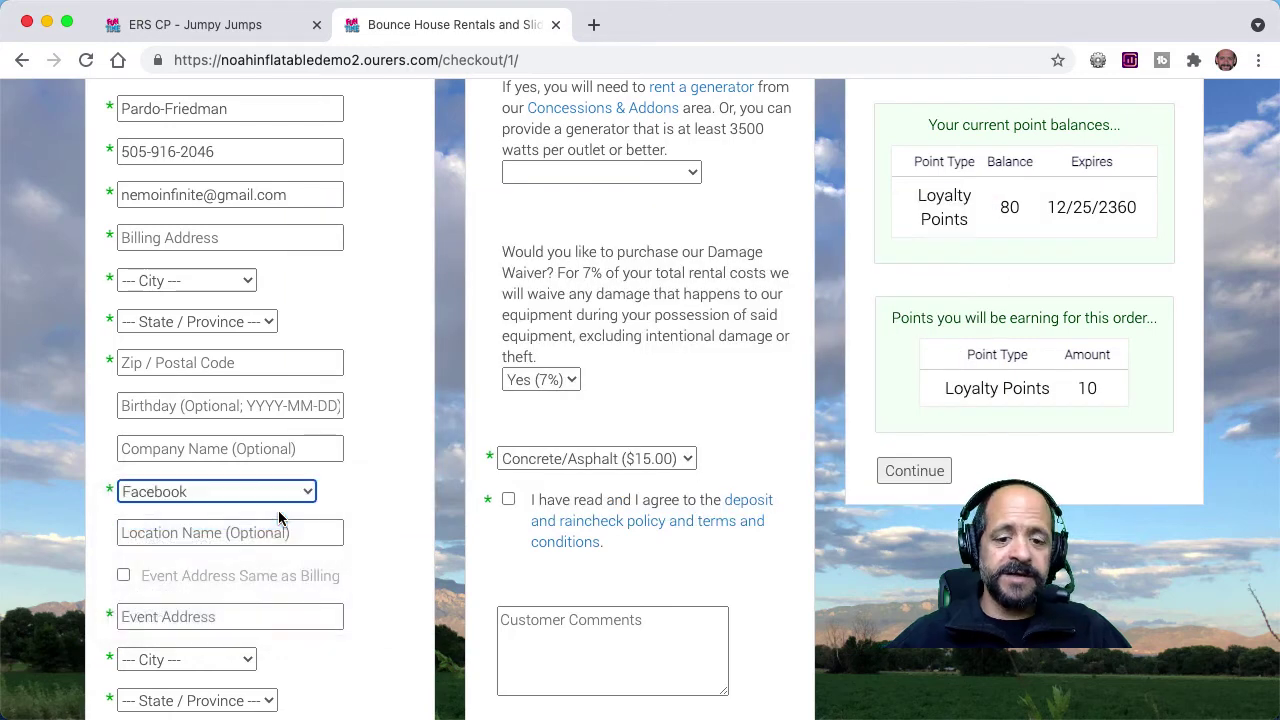
# Step: Fill in the customer's saved billing address on the checkout form and mark the event address as same as billing
pyautogui.scroll(2, 573, 574)
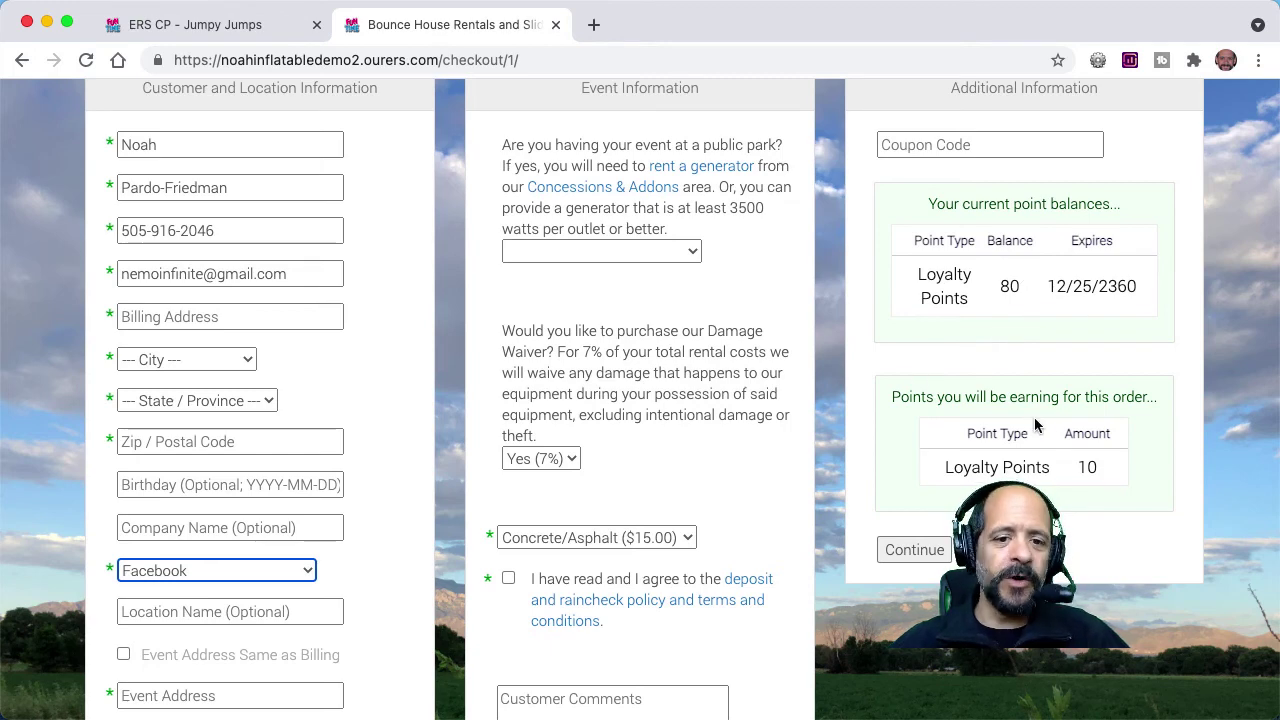
pyautogui.click(249, 313)
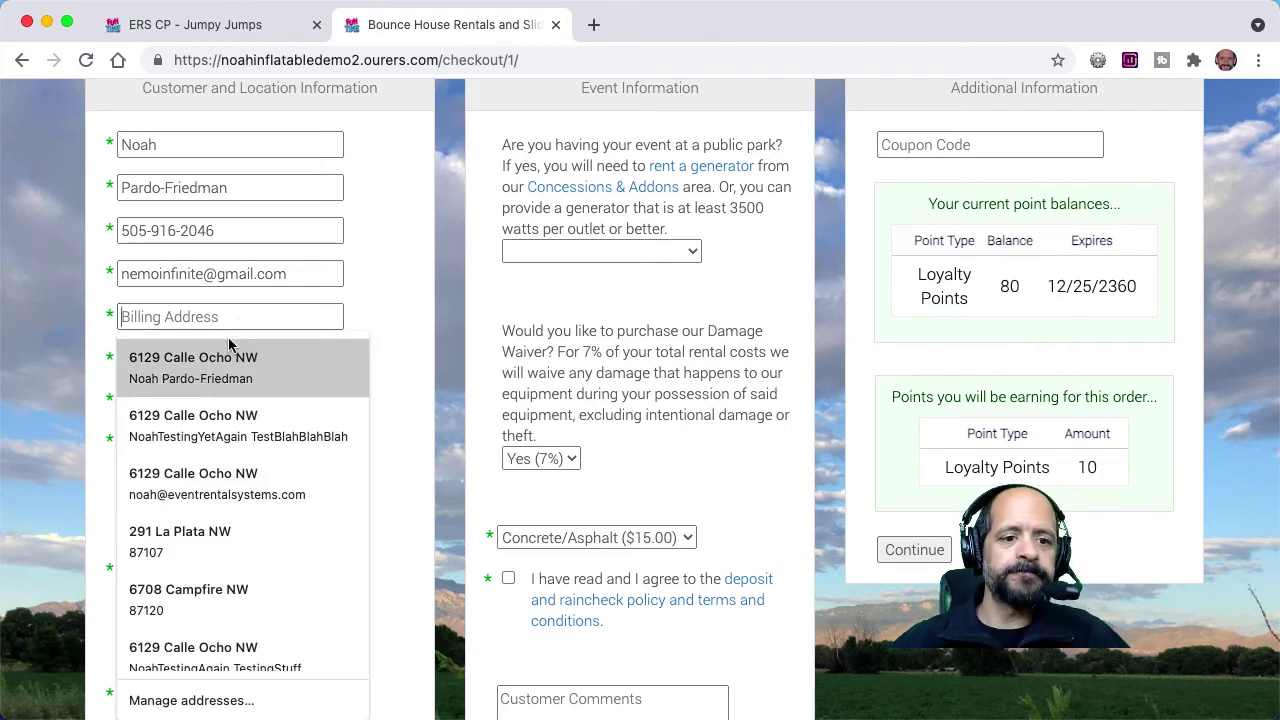
pyautogui.click(300, 366)
pyautogui.scroll(-3, 381, 447)
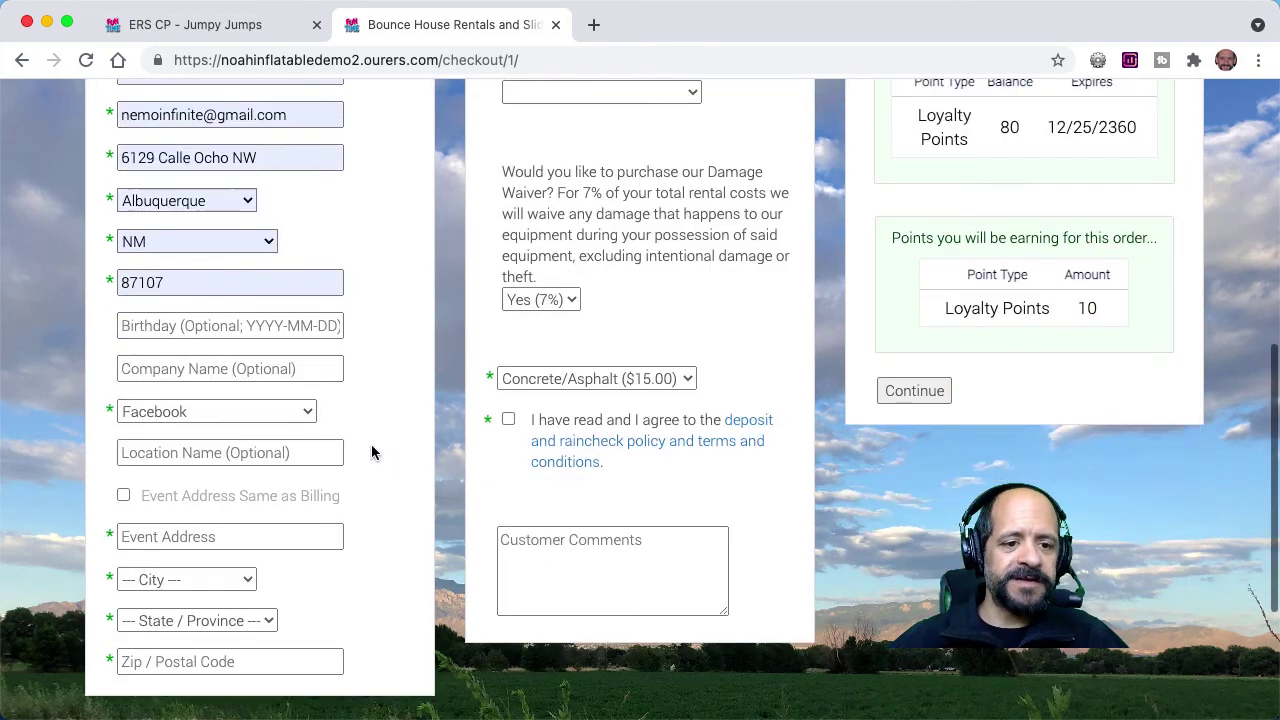
pyautogui.click(123, 495)
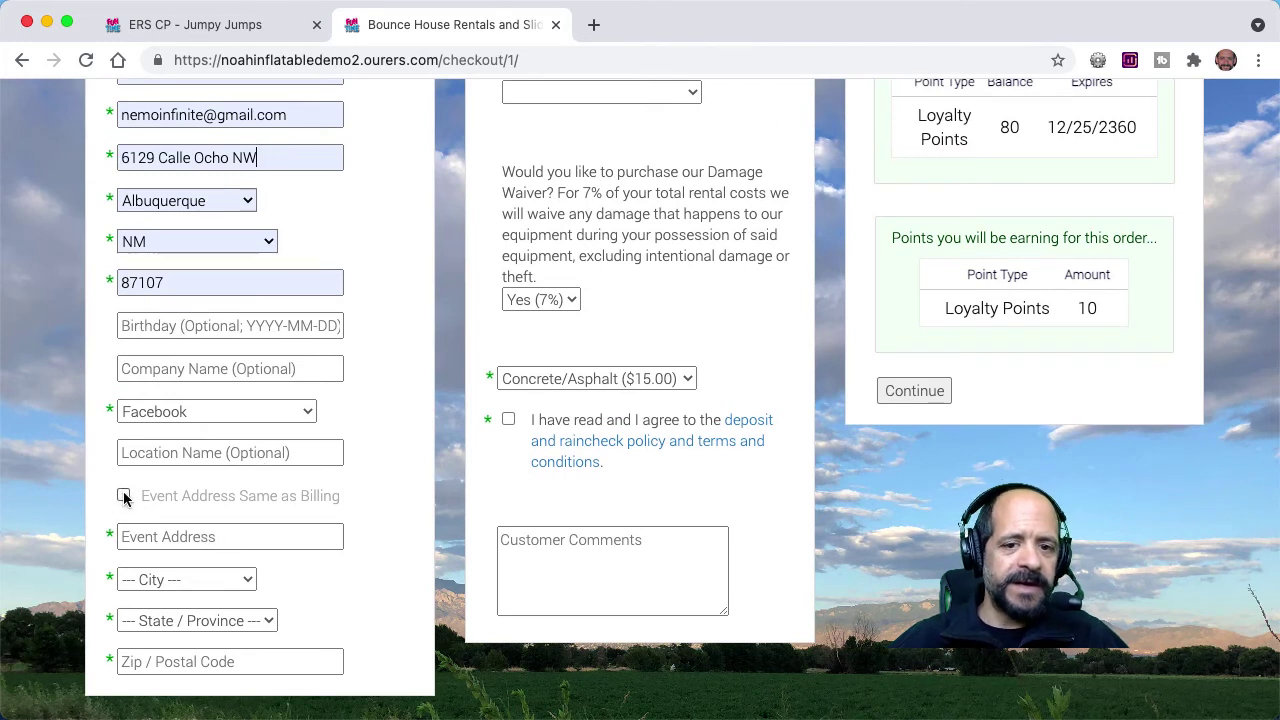
# Step: Accept the deposit and raincheck policy and terms, and continue the order to the payment page
pyautogui.scroll(1, 373, 360)
pyautogui.click(508, 481)
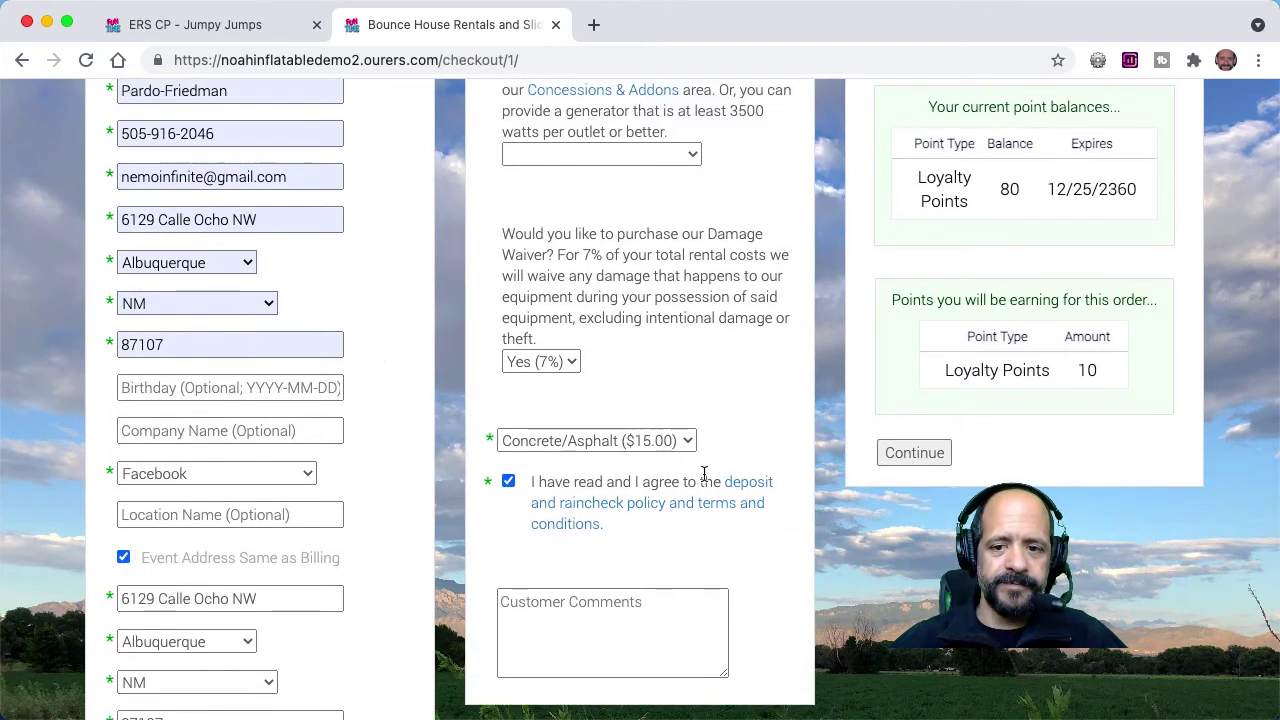
pyautogui.click(910, 455)
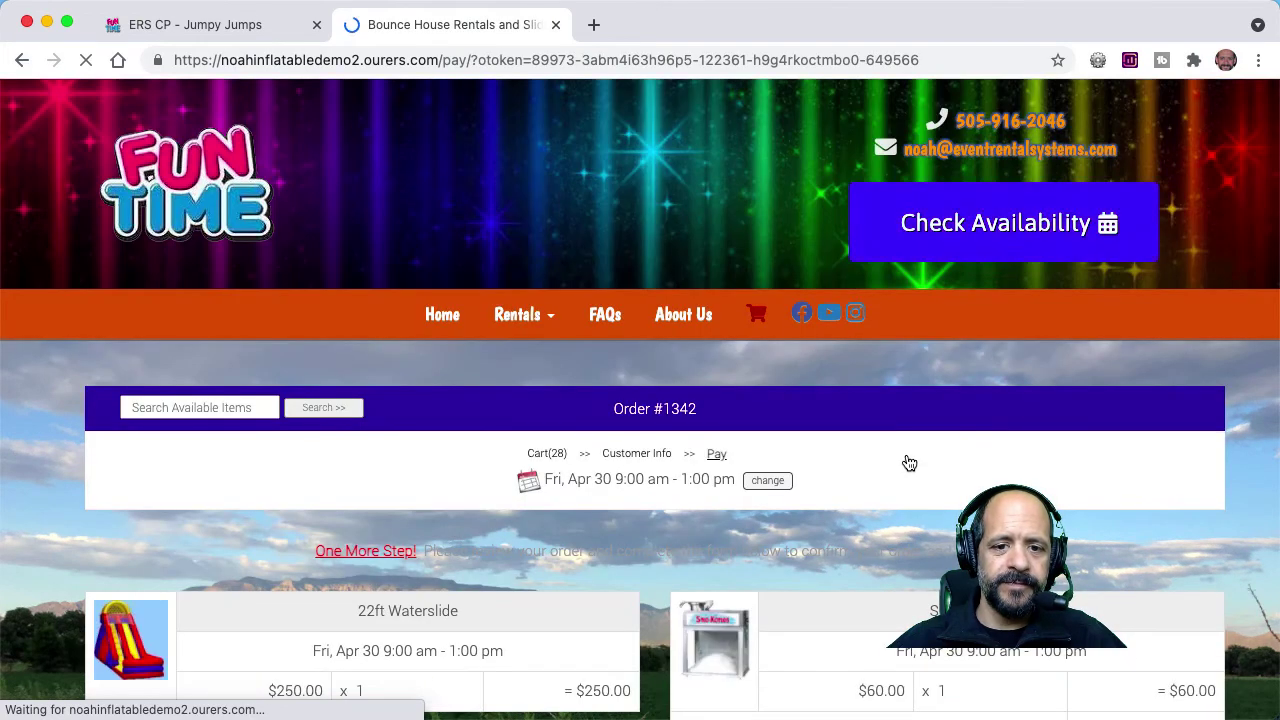
# Step: Review the order's items, fees, tax, totals and payment options on the payment page
pyautogui.scroll(-3, 908, 462)
pyautogui.scroll(-5, 908, 462)
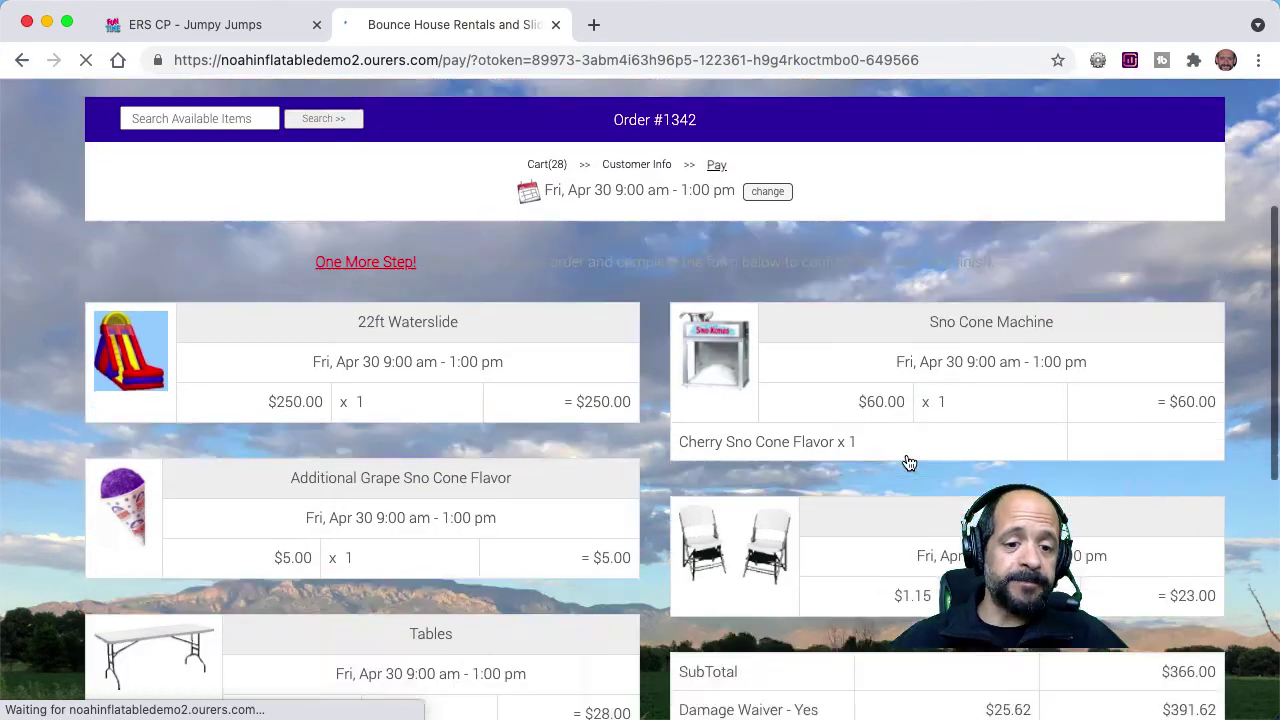
pyautogui.scroll(-5, 908, 462)
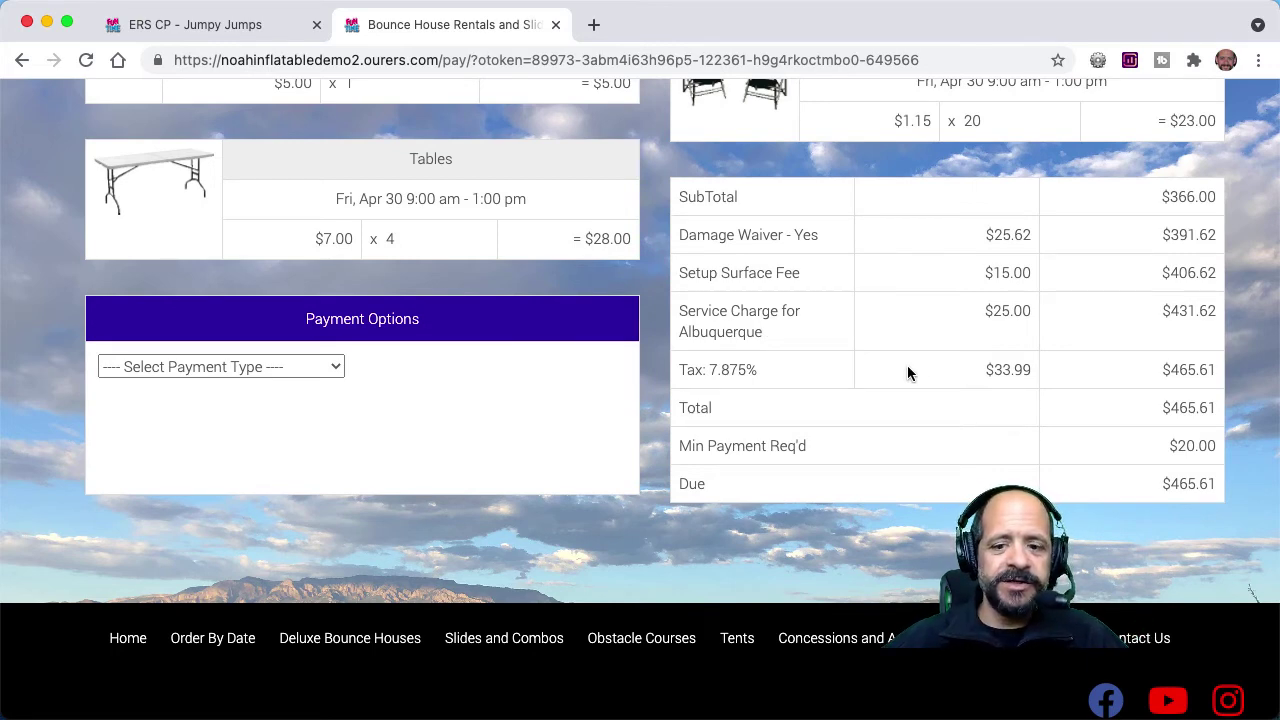
pyautogui.scroll(10, 908, 372)
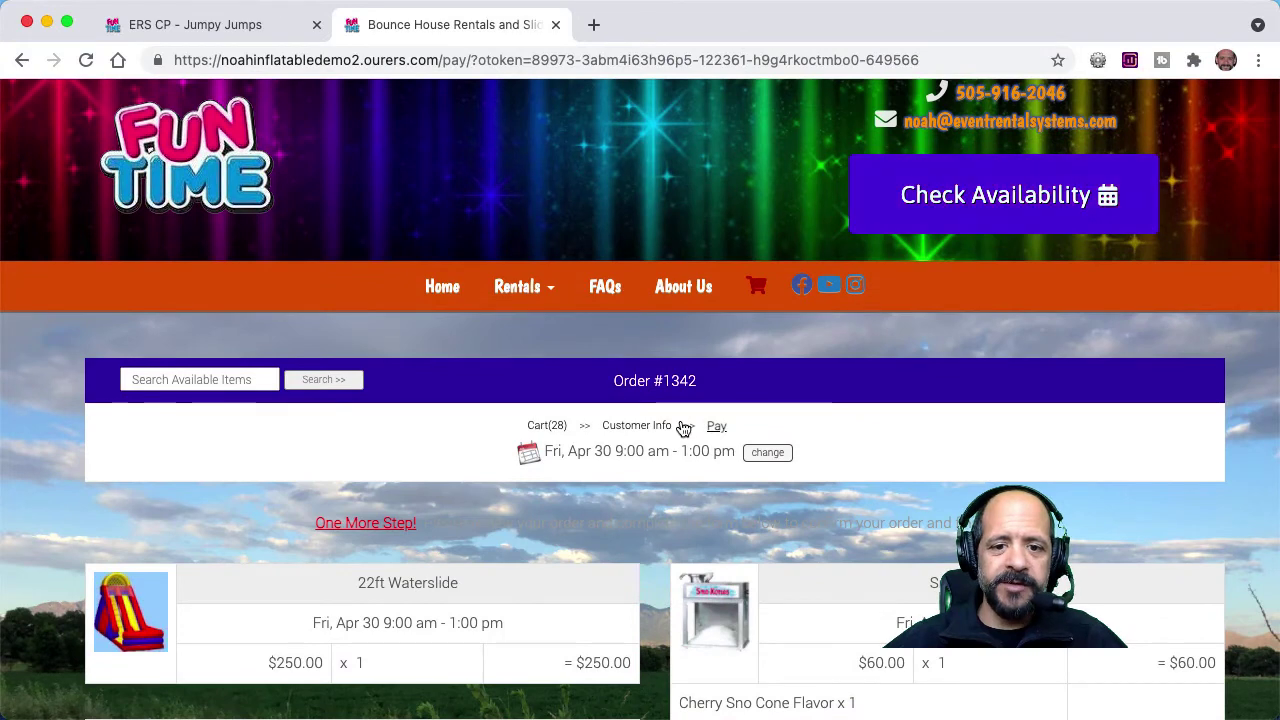
# Step: Return to the order's customer information and go through the billing City choices, keeping the current city
pyautogui.click(643, 426)
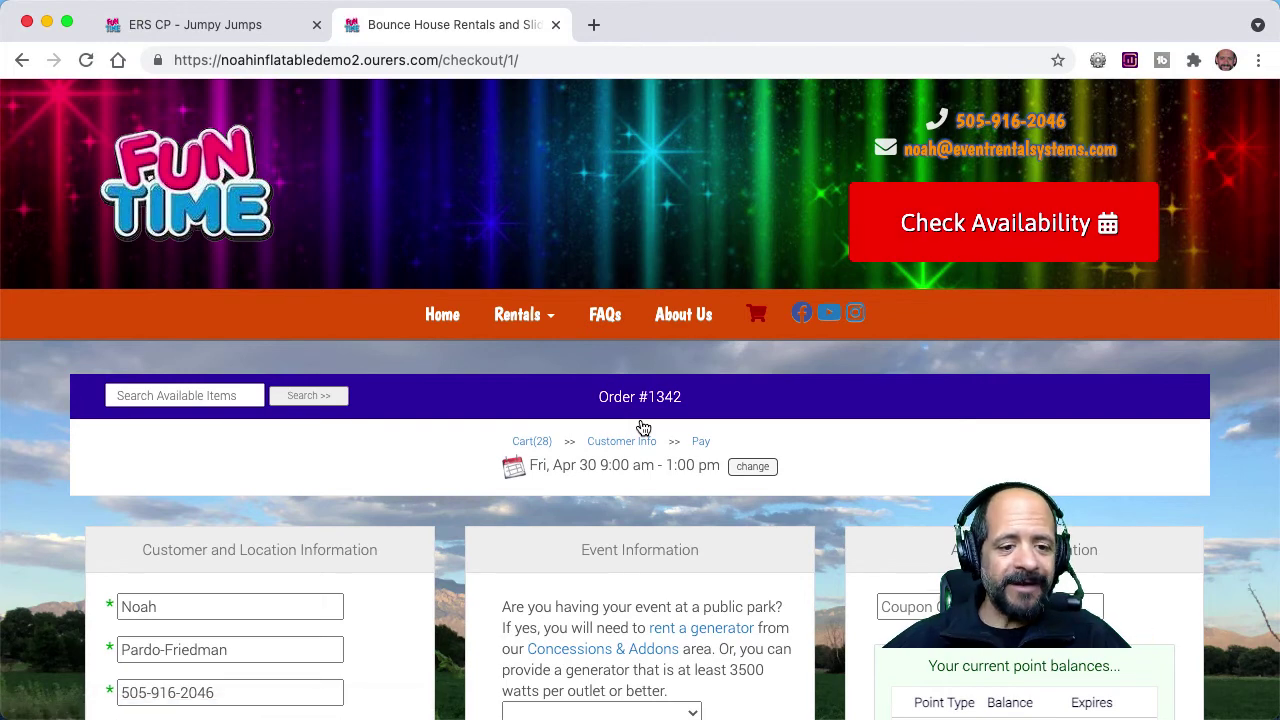
pyautogui.scroll(-5, 643, 428)
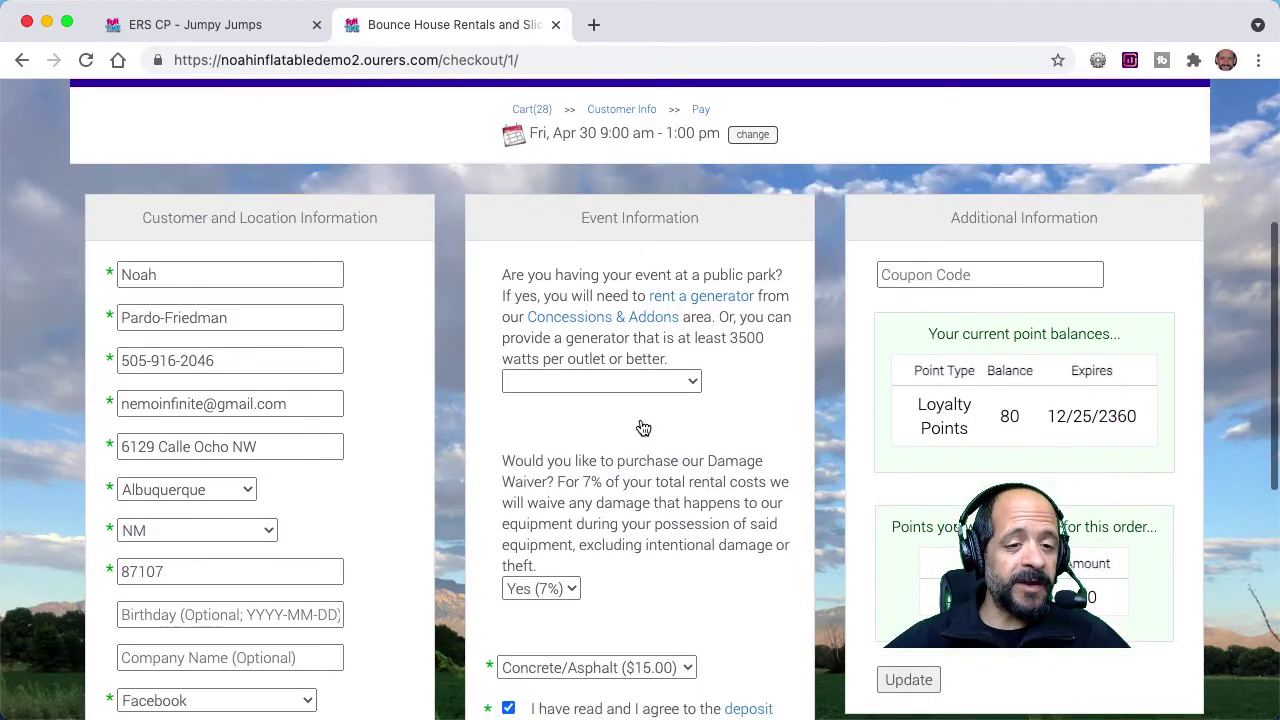
pyautogui.scroll(-2, 643, 428)
pyautogui.click(245, 361)
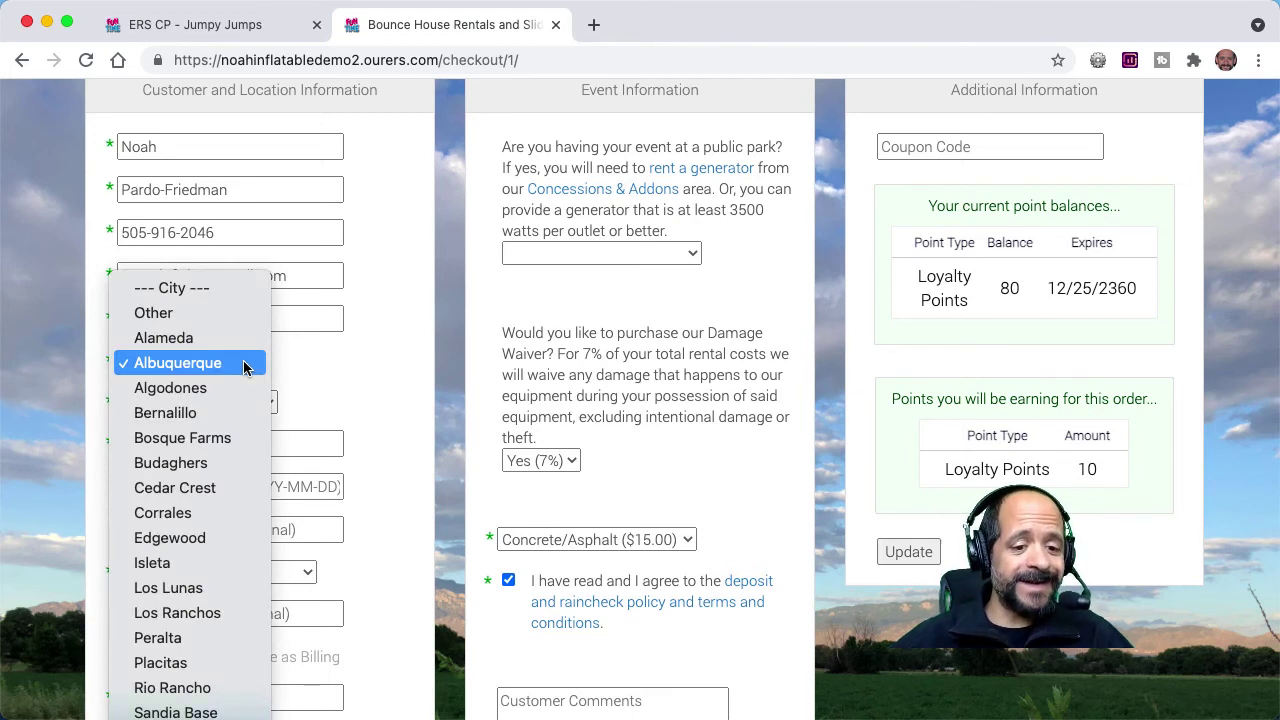
pyautogui.press('Down')
pyautogui.press('Down')
pyautogui.press('Down')
pyautogui.press('Down')
pyautogui.press('Down')
pyautogui.press('Down')
pyautogui.press('Down')
pyautogui.press('Down')
pyautogui.press('Down')
pyautogui.press('Down')
pyautogui.press('Down')
pyautogui.press('Down')
pyautogui.press('Down')
pyautogui.press('Down')
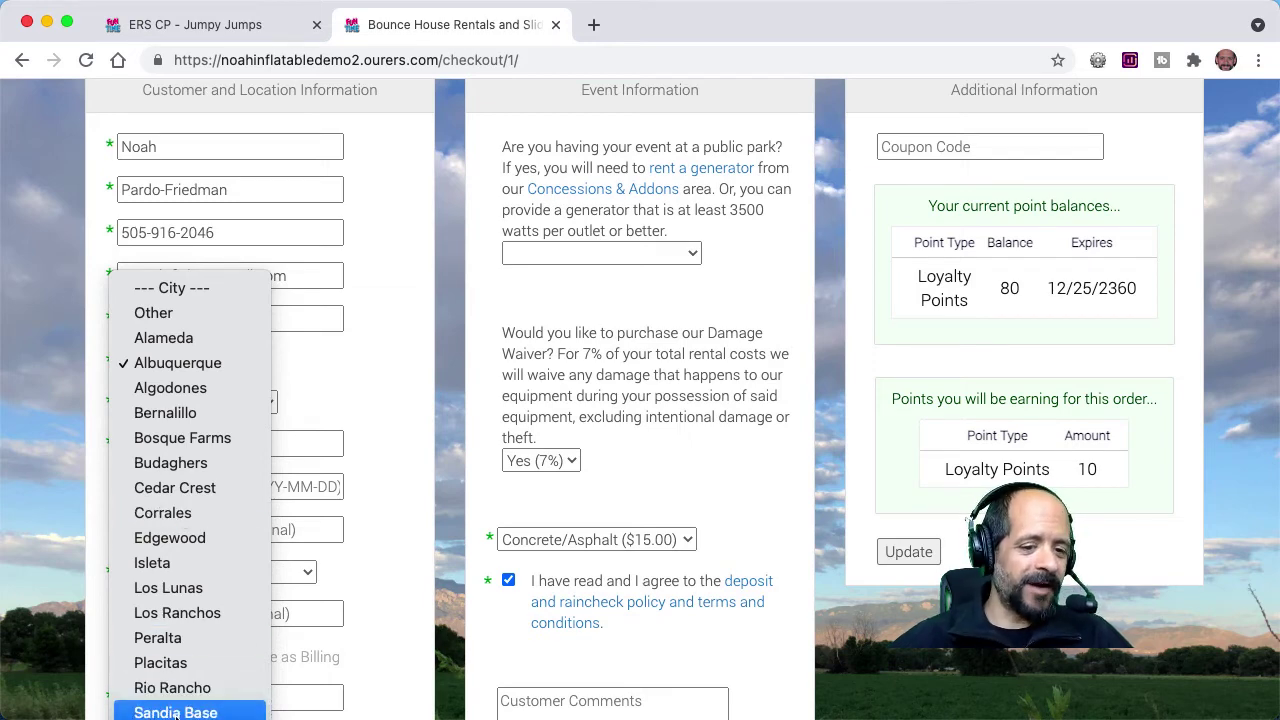
pyautogui.click(212, 370)
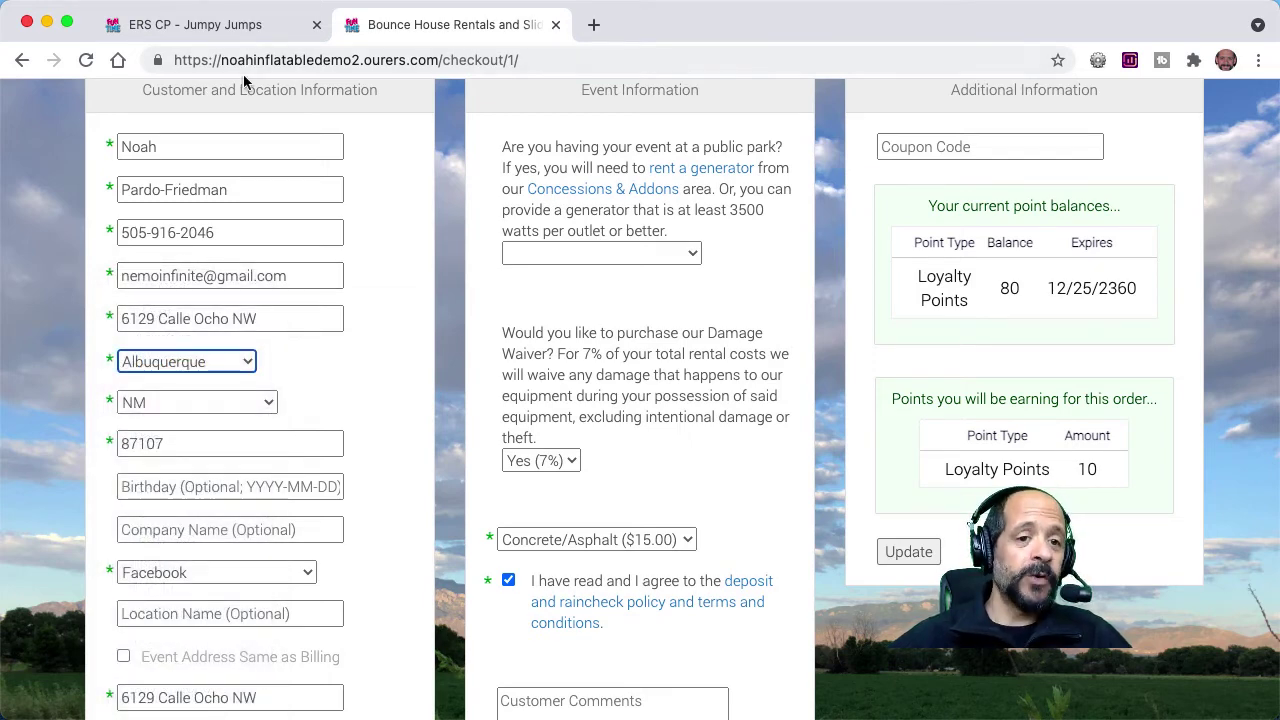
# Step: Delete the Sandia Base city from the control panel's Service Areas and confirm the deletion
pyautogui.click(221, 36)
pyautogui.click(351, 249)
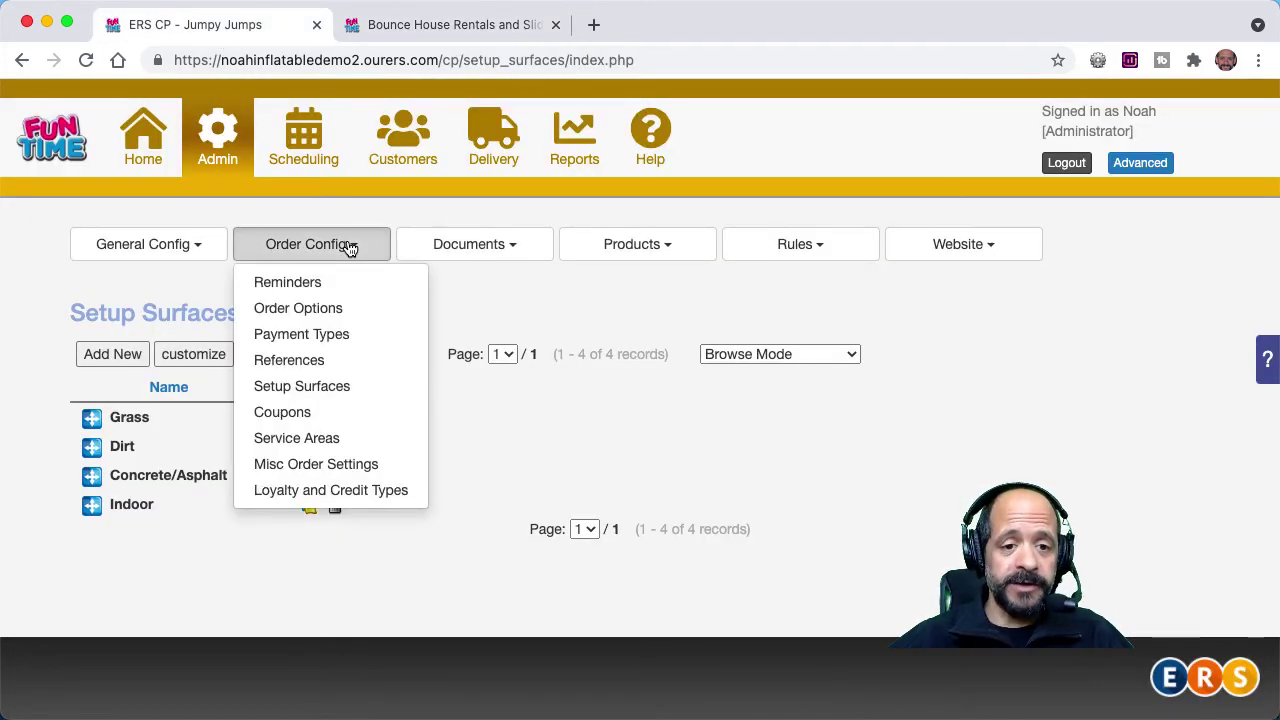
pyautogui.click(328, 441)
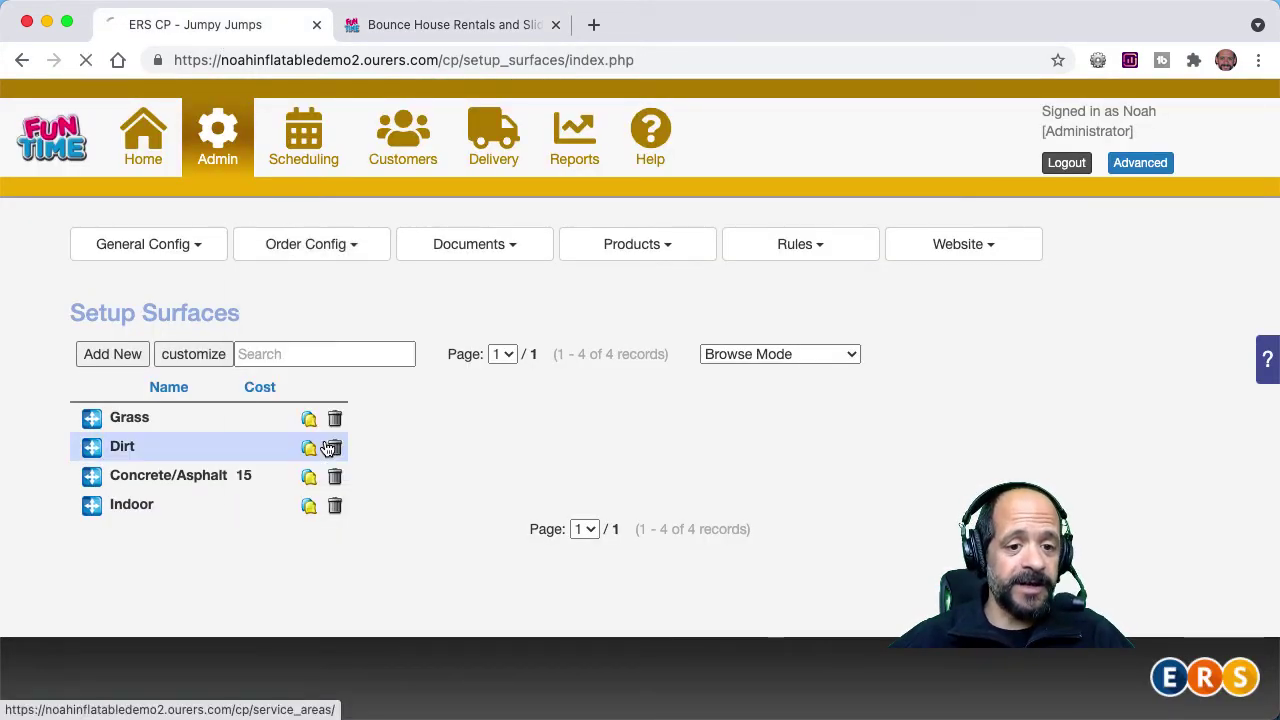
pyautogui.scroll(-5, 366, 528)
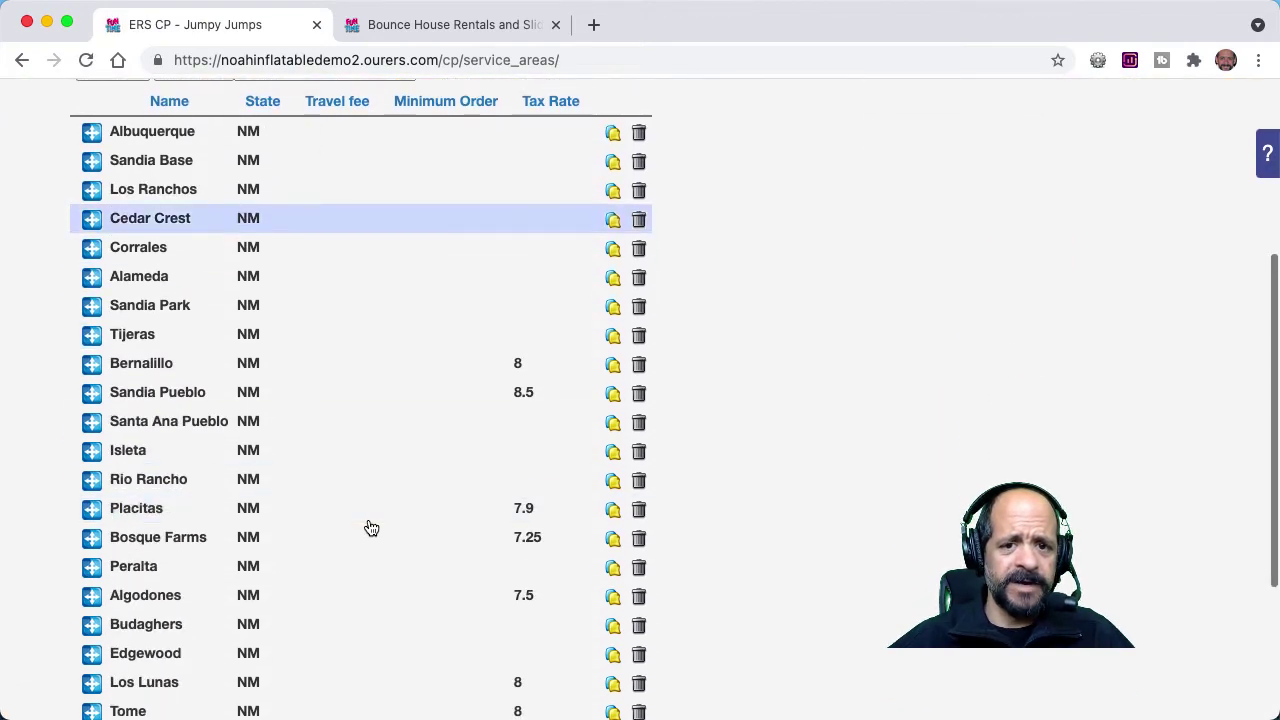
pyautogui.click(638, 162)
pyautogui.click(798, 180)
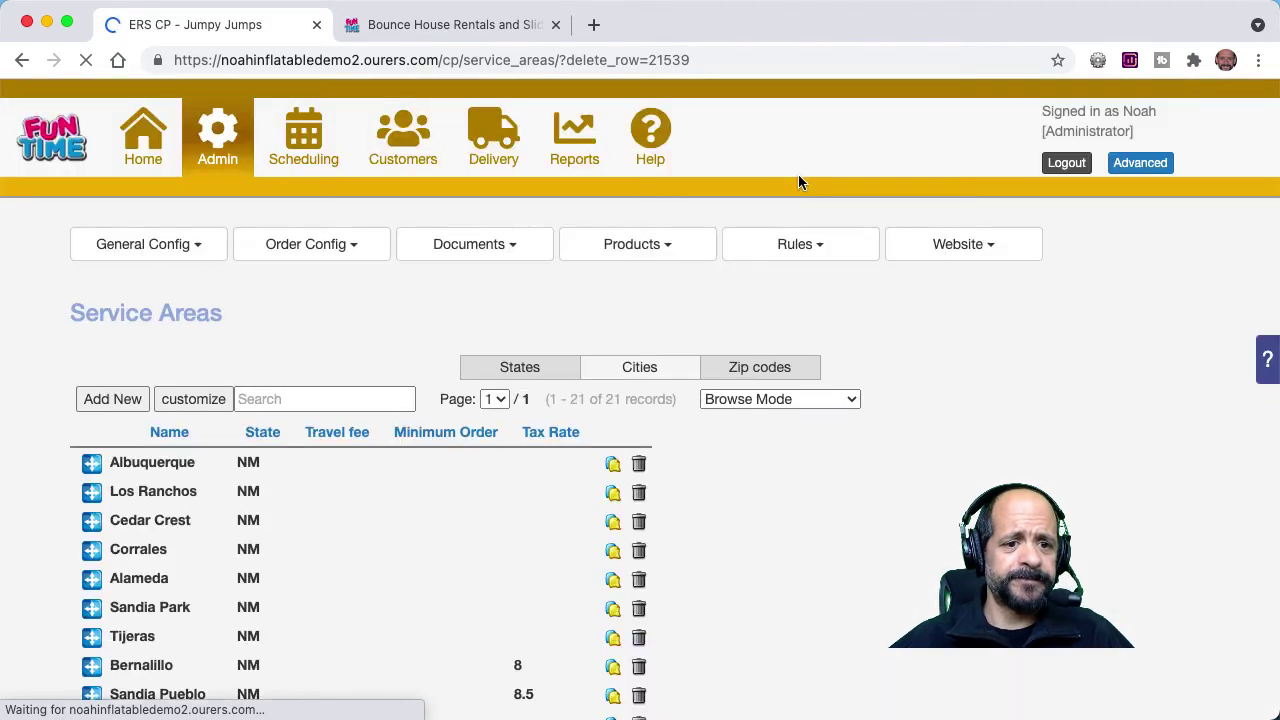
# Step: Change the title of the NM state in Service Areas to New Mexico and submit the record
pyautogui.click(515, 369)
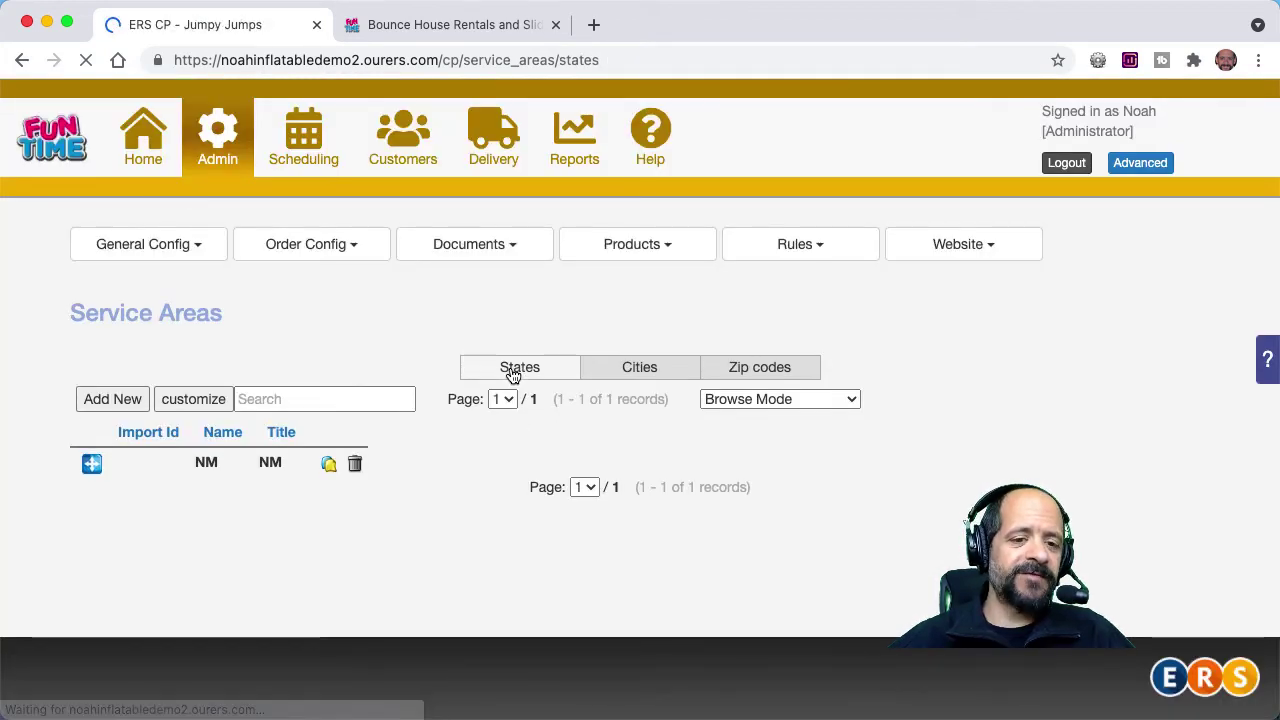
pyautogui.click(241, 466)
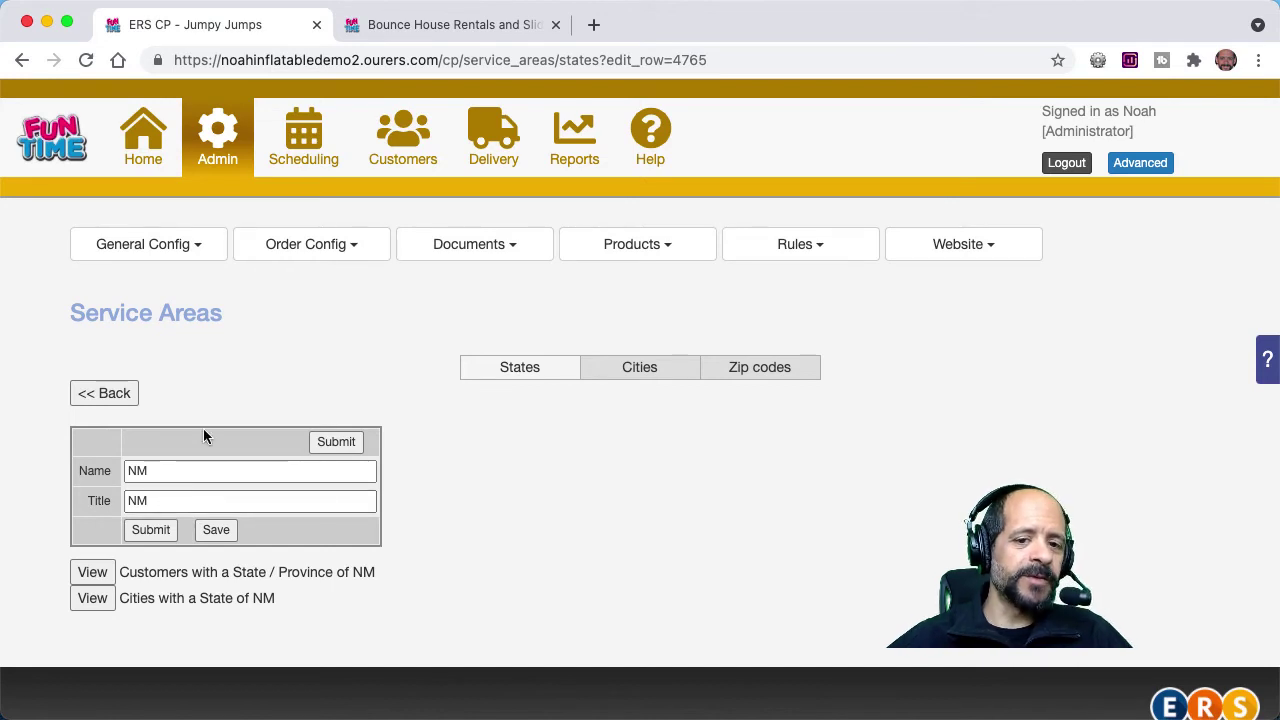
pyautogui.click(160, 500)
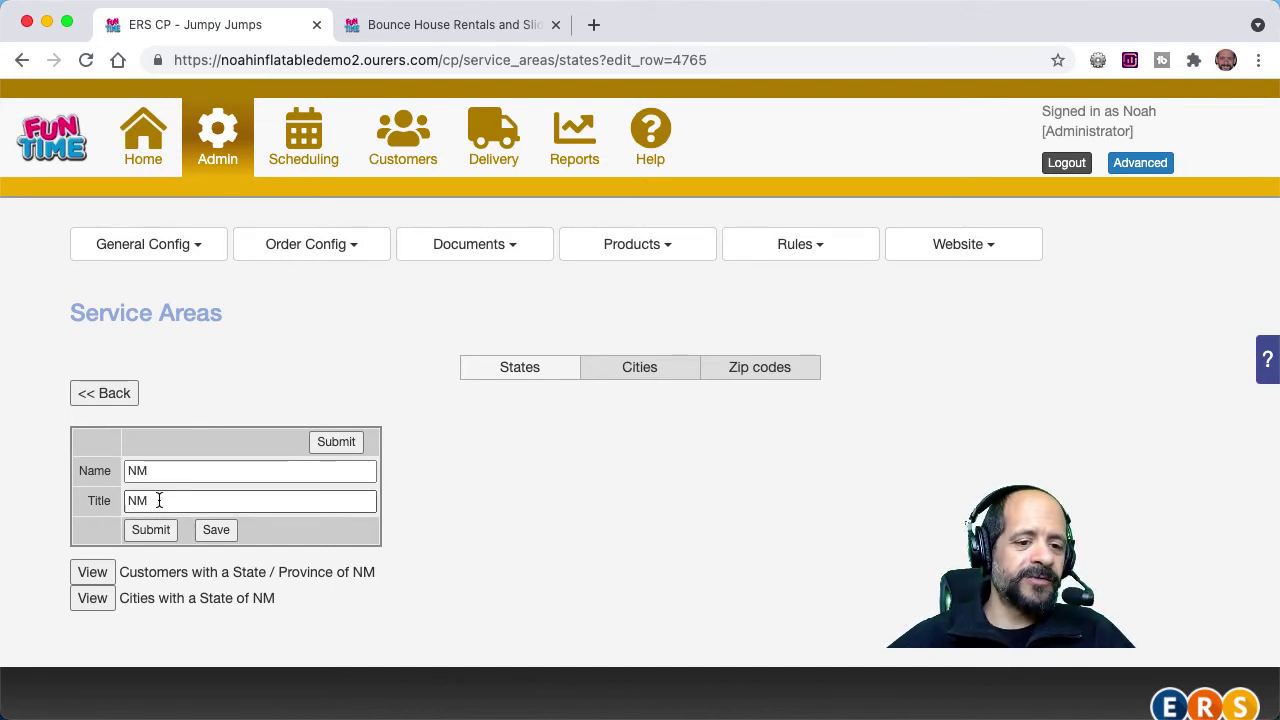
pyautogui.doubleClick(159, 500)
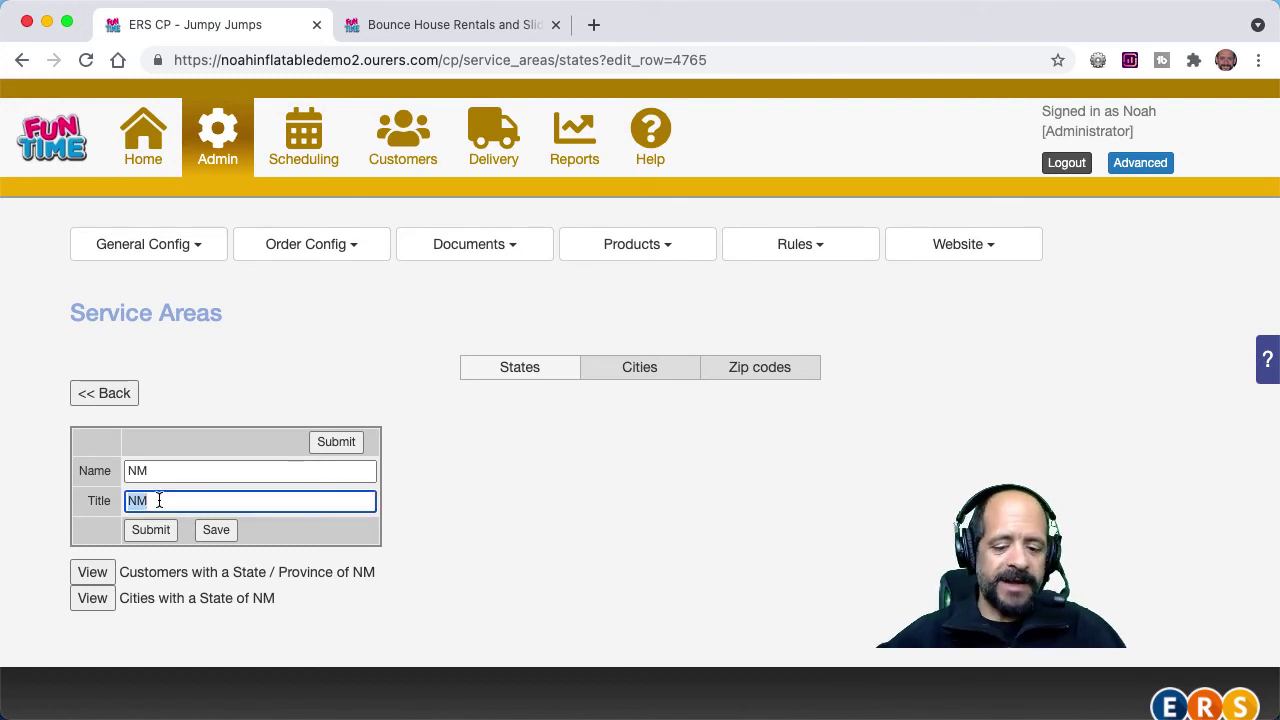
pyautogui.write('new')
pyautogui.press('BackSpace')
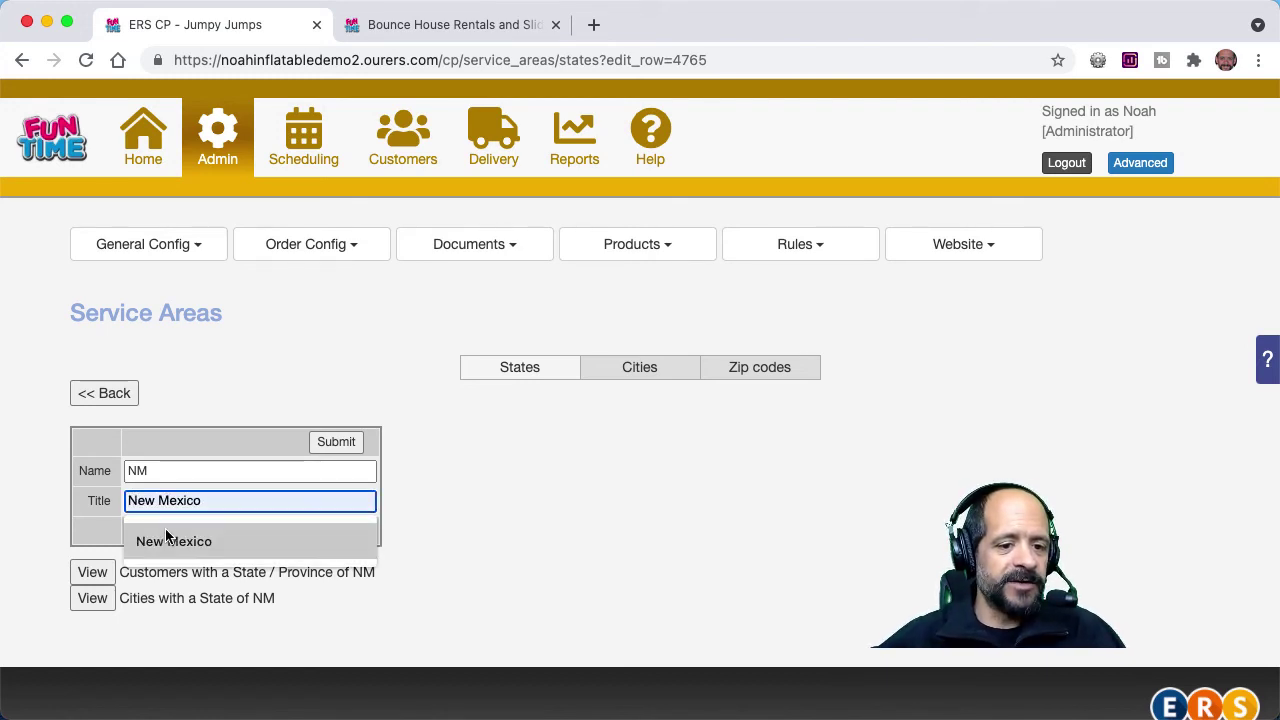
pyautogui.click(167, 537)
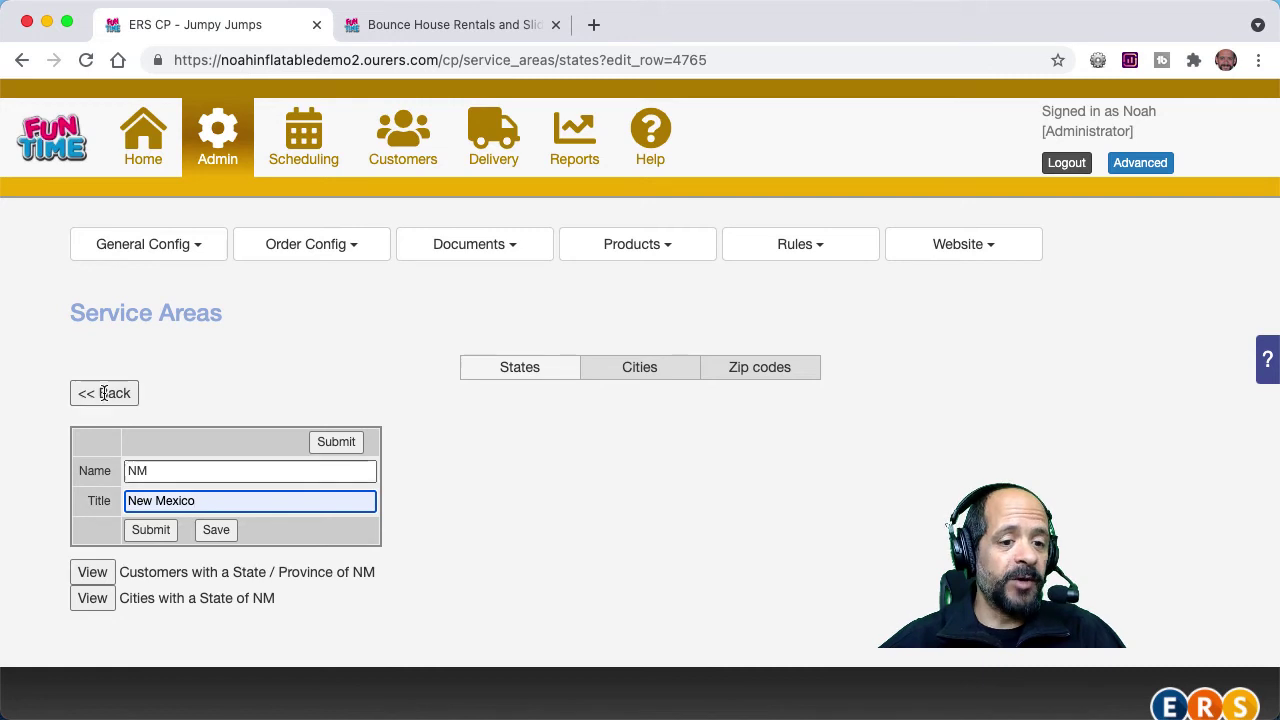
pyautogui.click(148, 529)
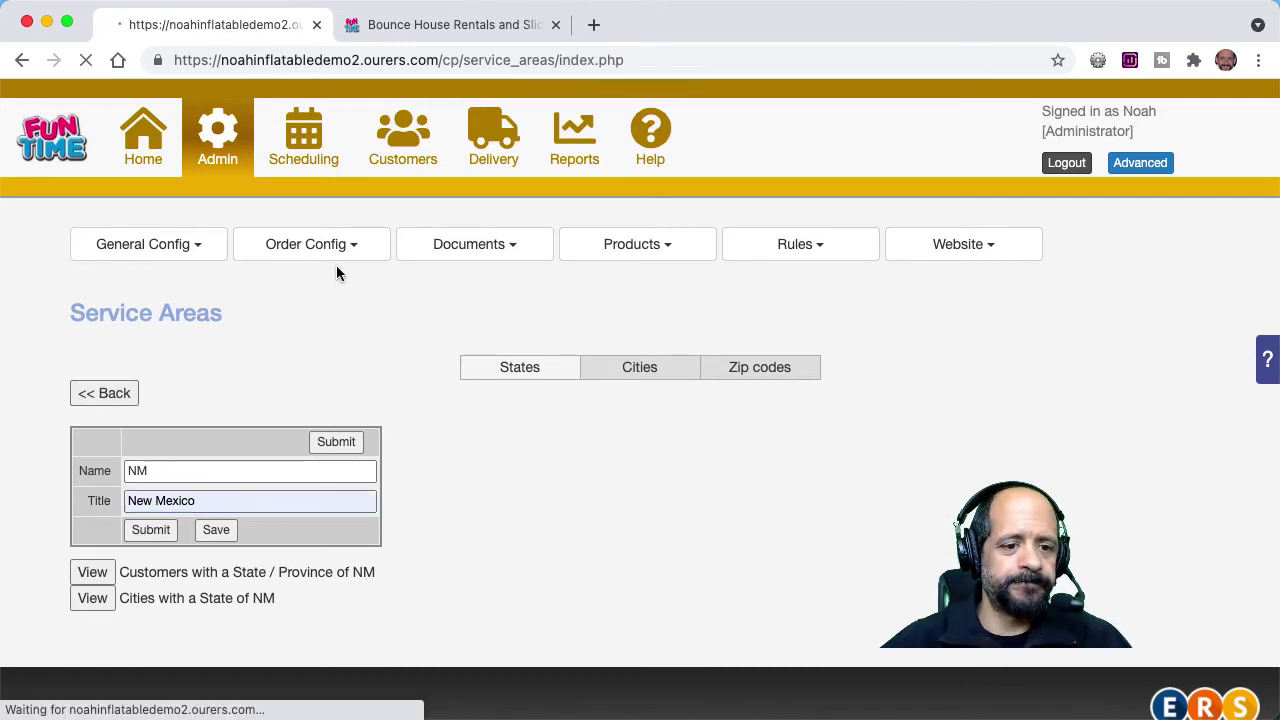
# Step: Reload the storefront checkout page, go through the billing City choices, reset City to its blank placeholder, and review the customer information form
pyautogui.click(445, 33)
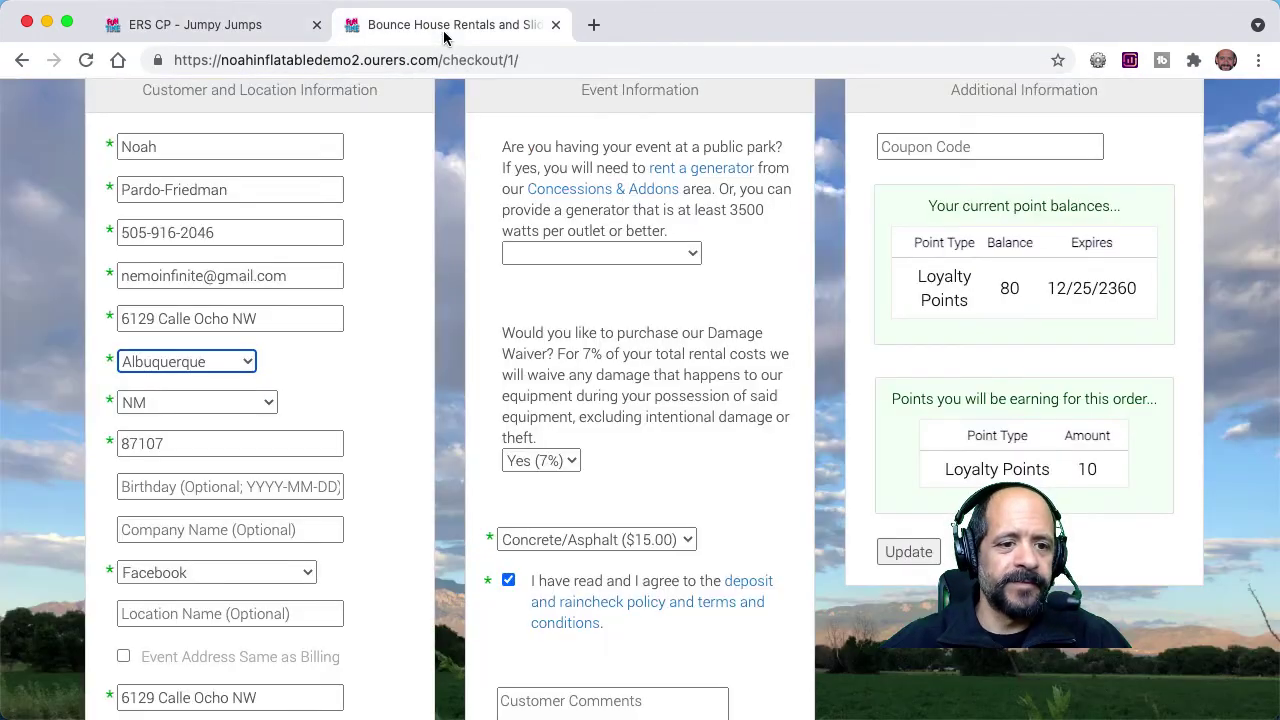
pyautogui.click(86, 60)
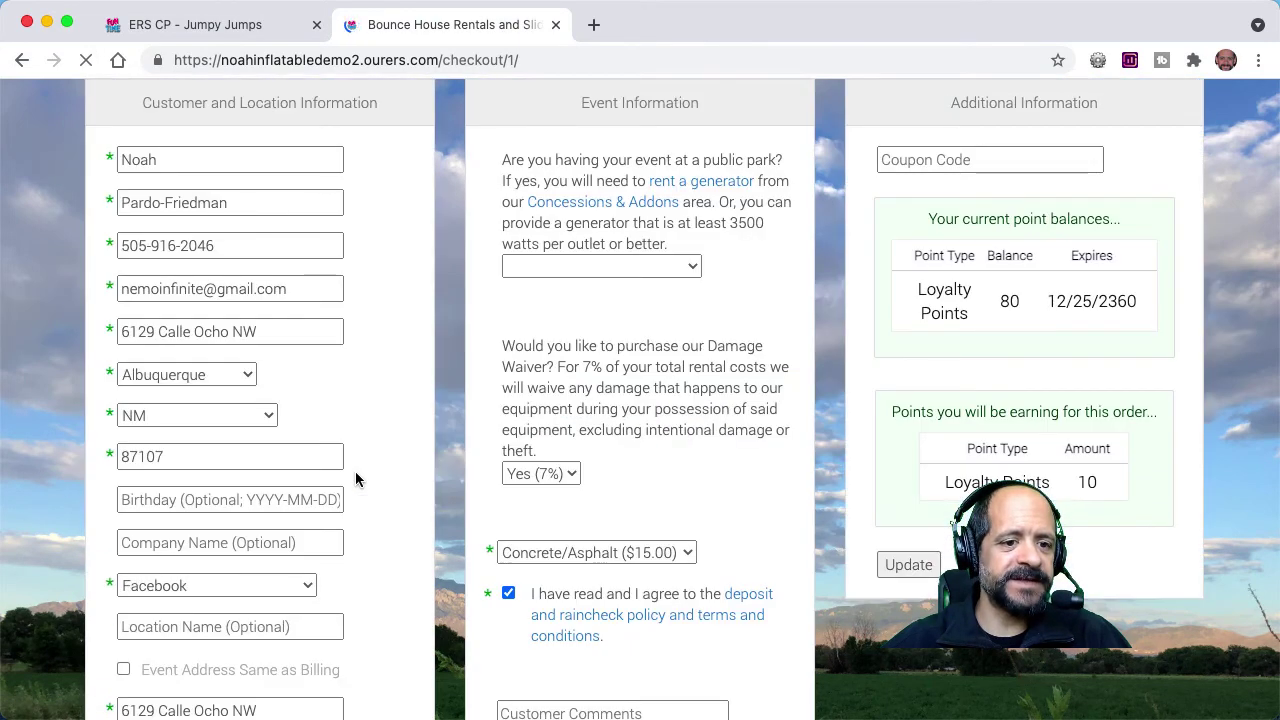
pyautogui.click(200, 375)
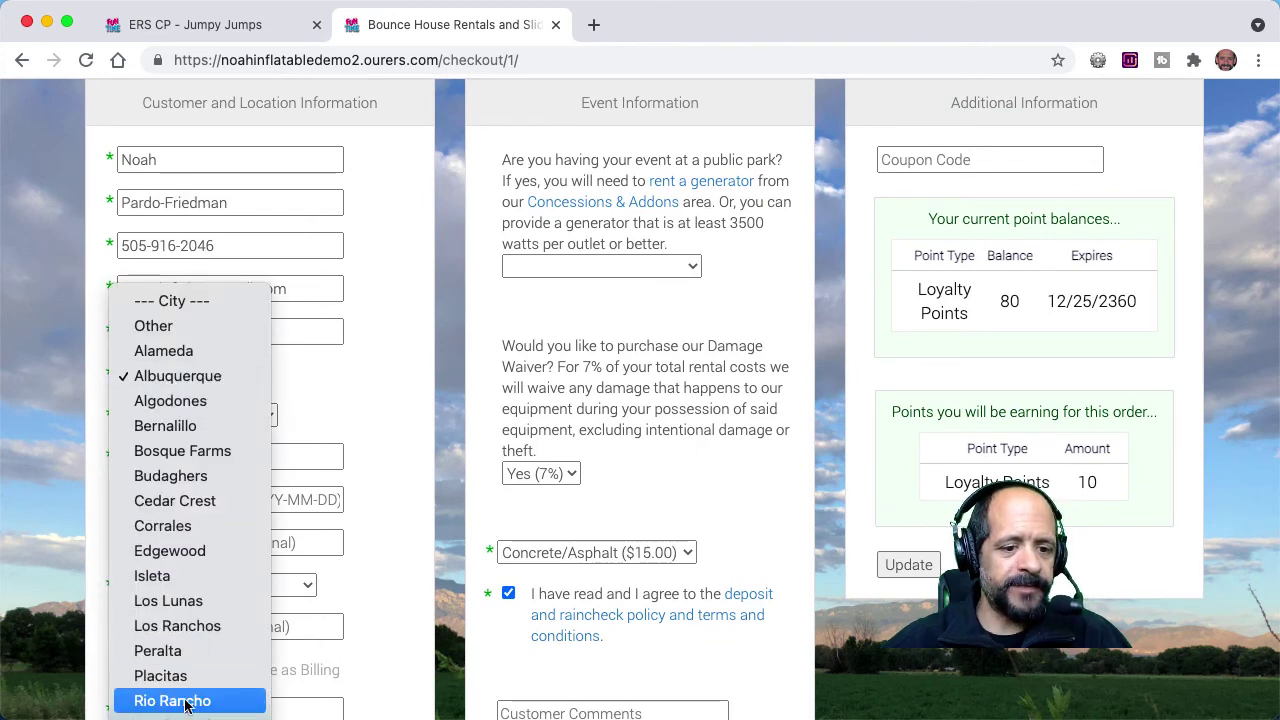
pyautogui.click(186, 304)
pyautogui.scroll(5, 394, 371)
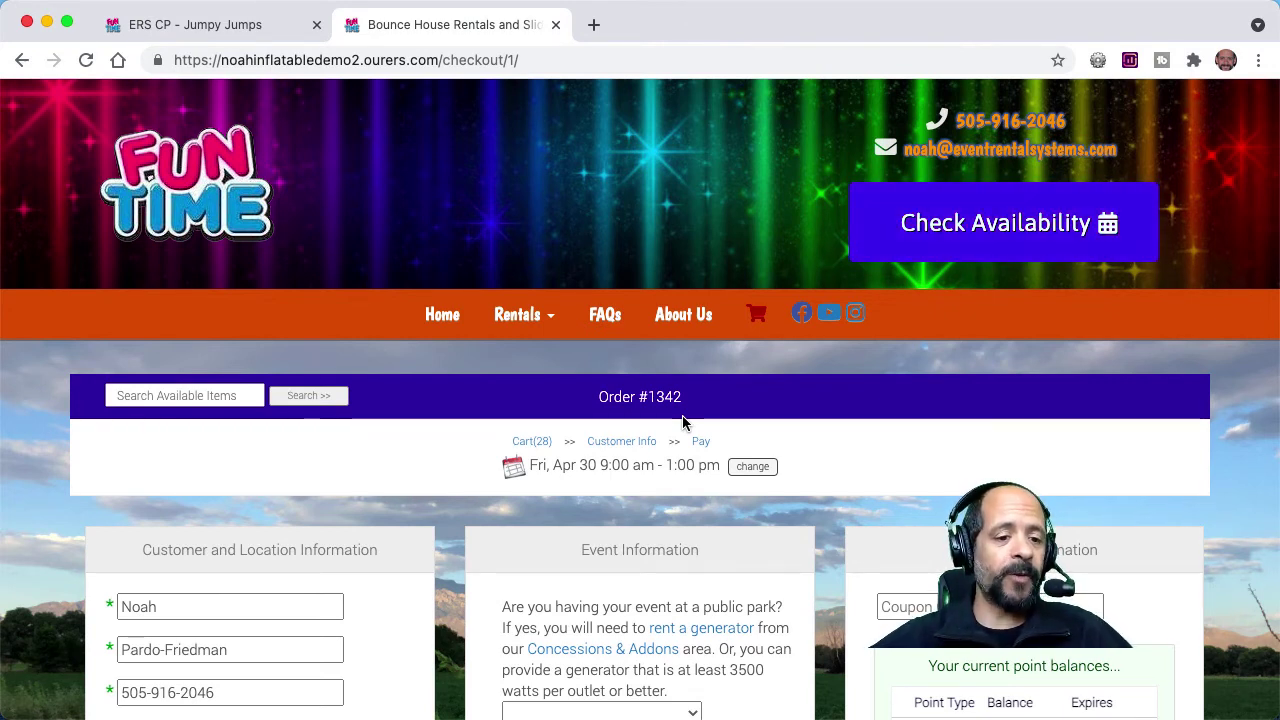
pyautogui.scroll(-5, 683, 423)
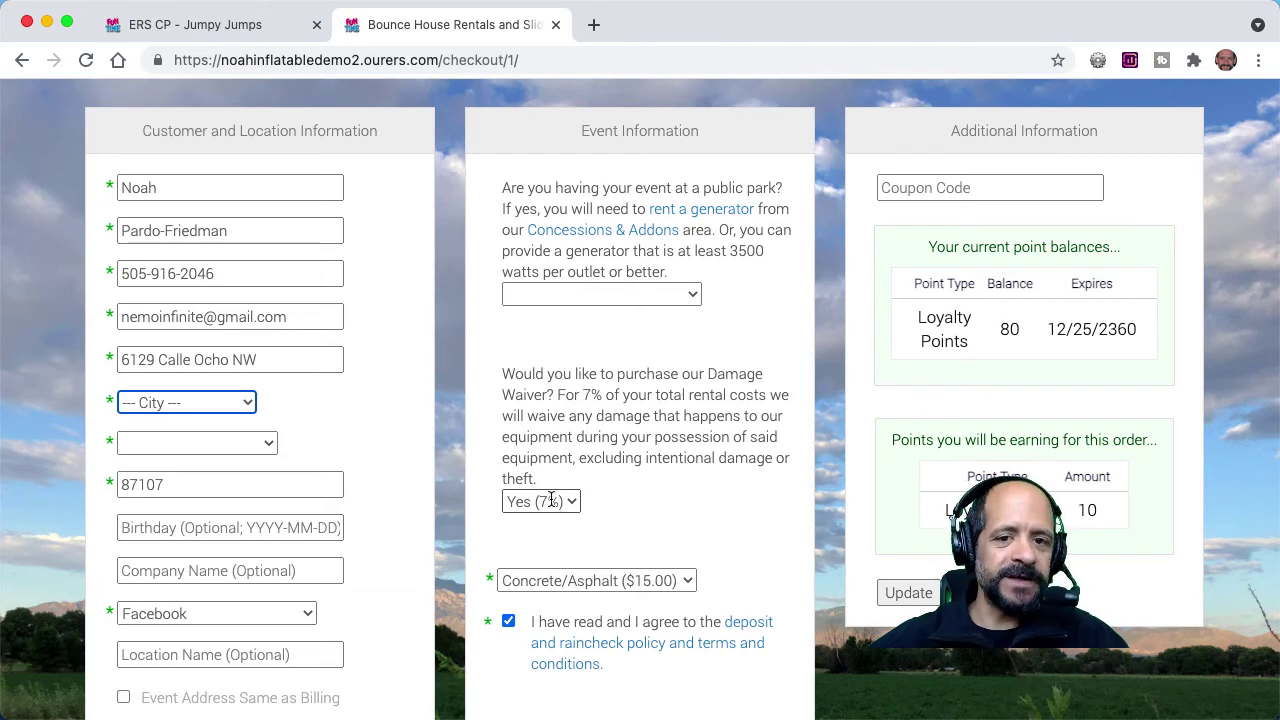
pyautogui.scroll(5, 621, 357)
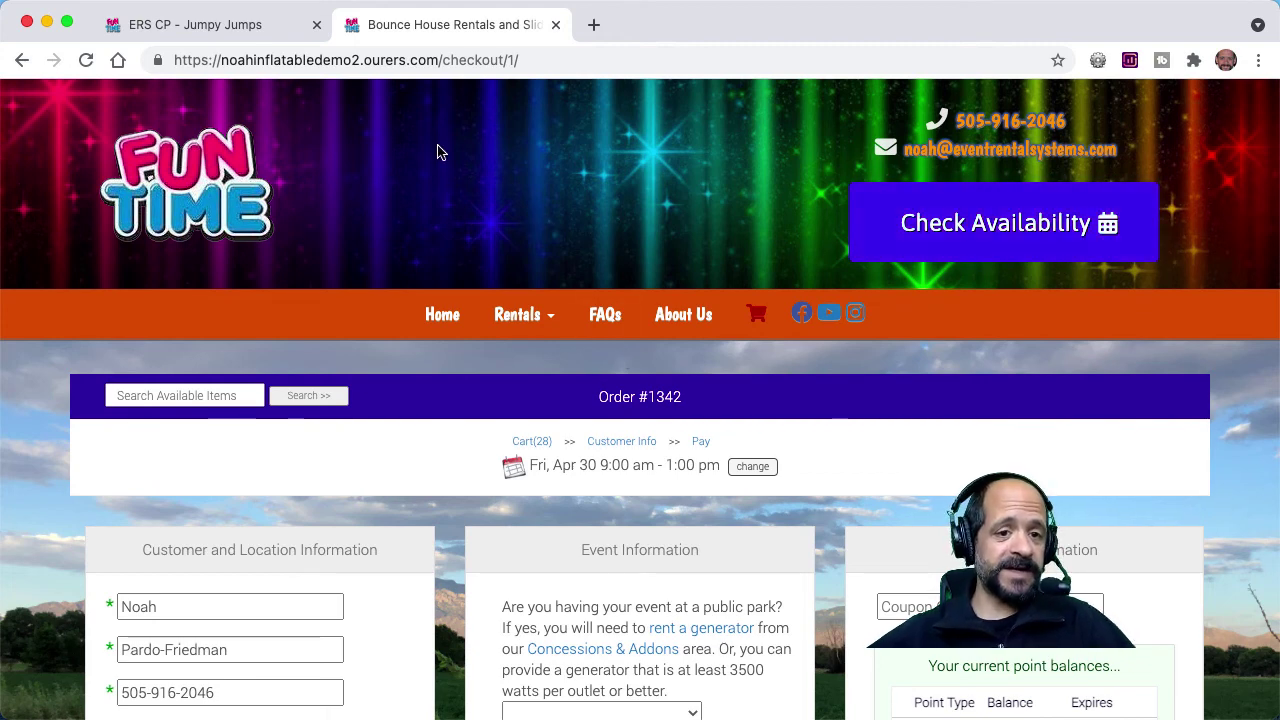
# Step: Open the Single Day Time Slots schedule profile in the control panel and examine its mode and day settings
pyautogui.click(247, 34)
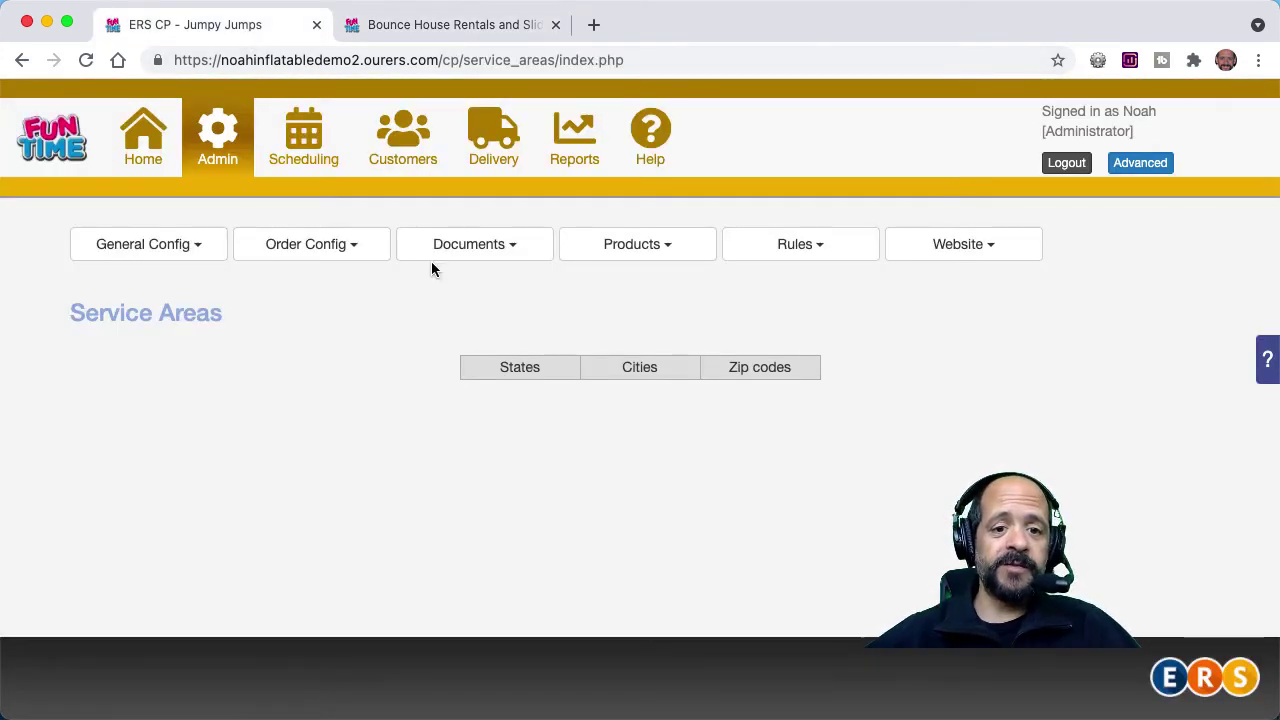
pyautogui.click(650, 259)
pyautogui.click(634, 360)
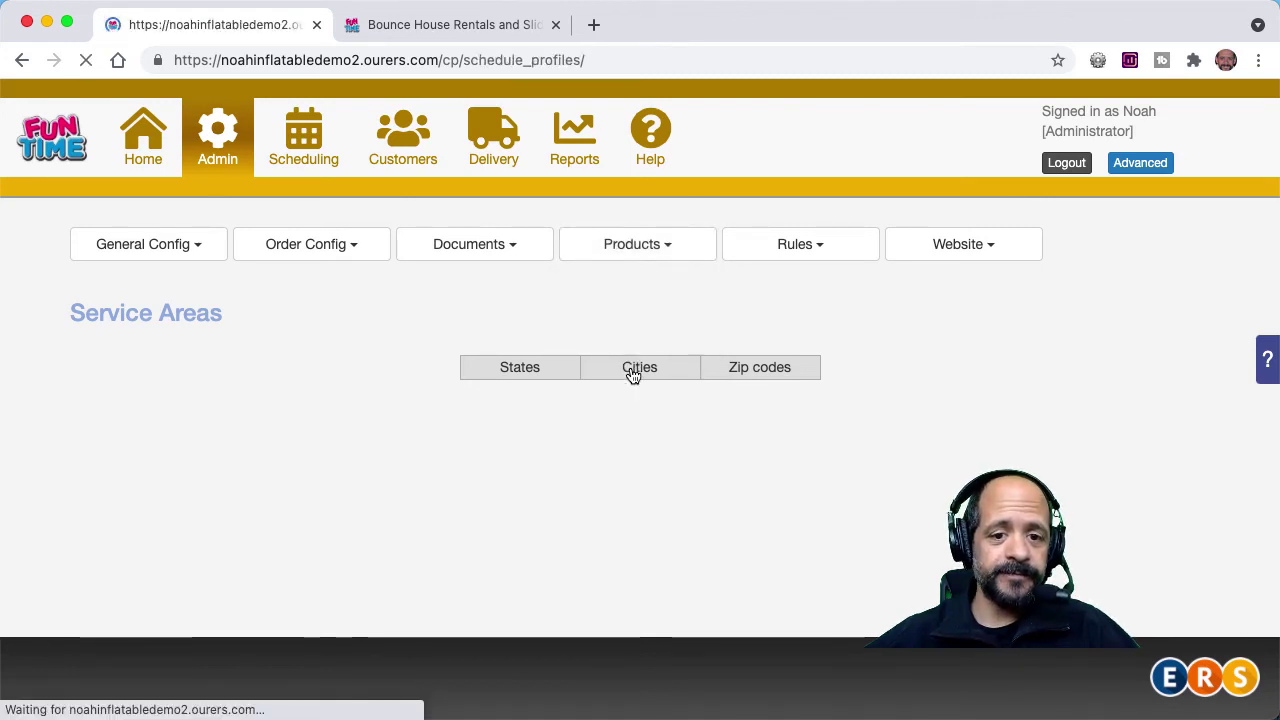
pyautogui.scroll(-2, 471, 300)
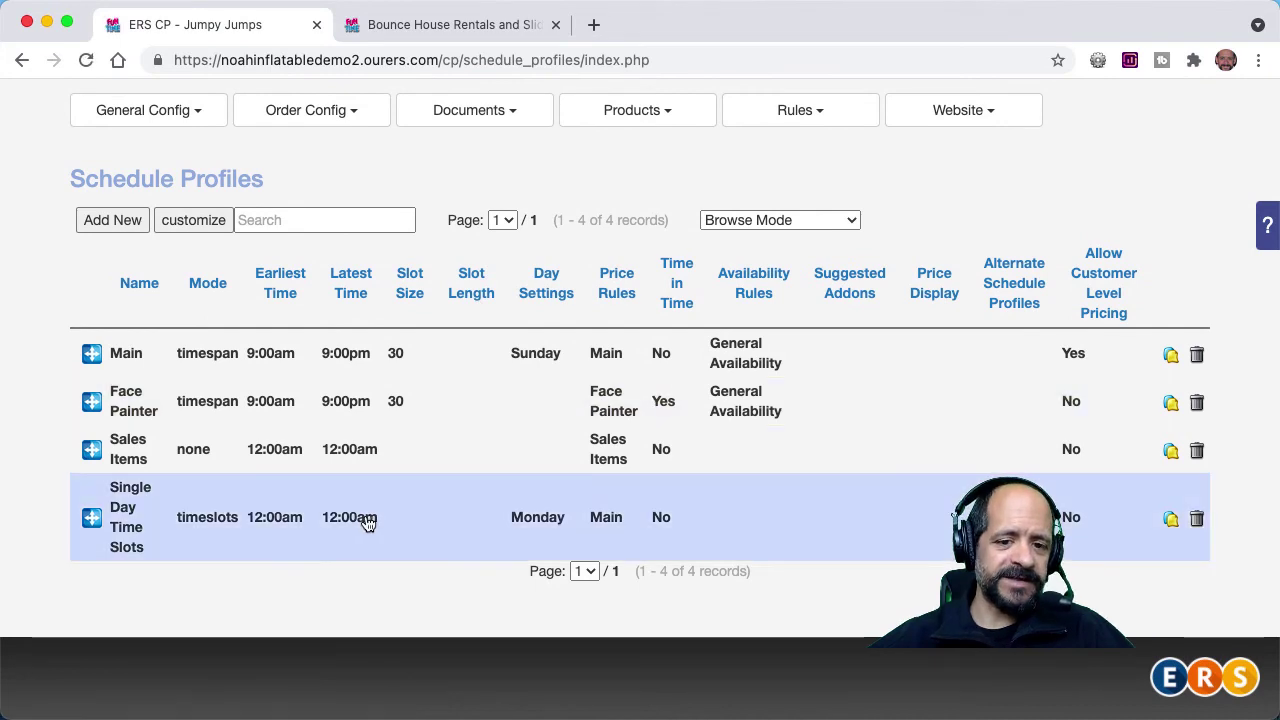
pyautogui.click(367, 522)
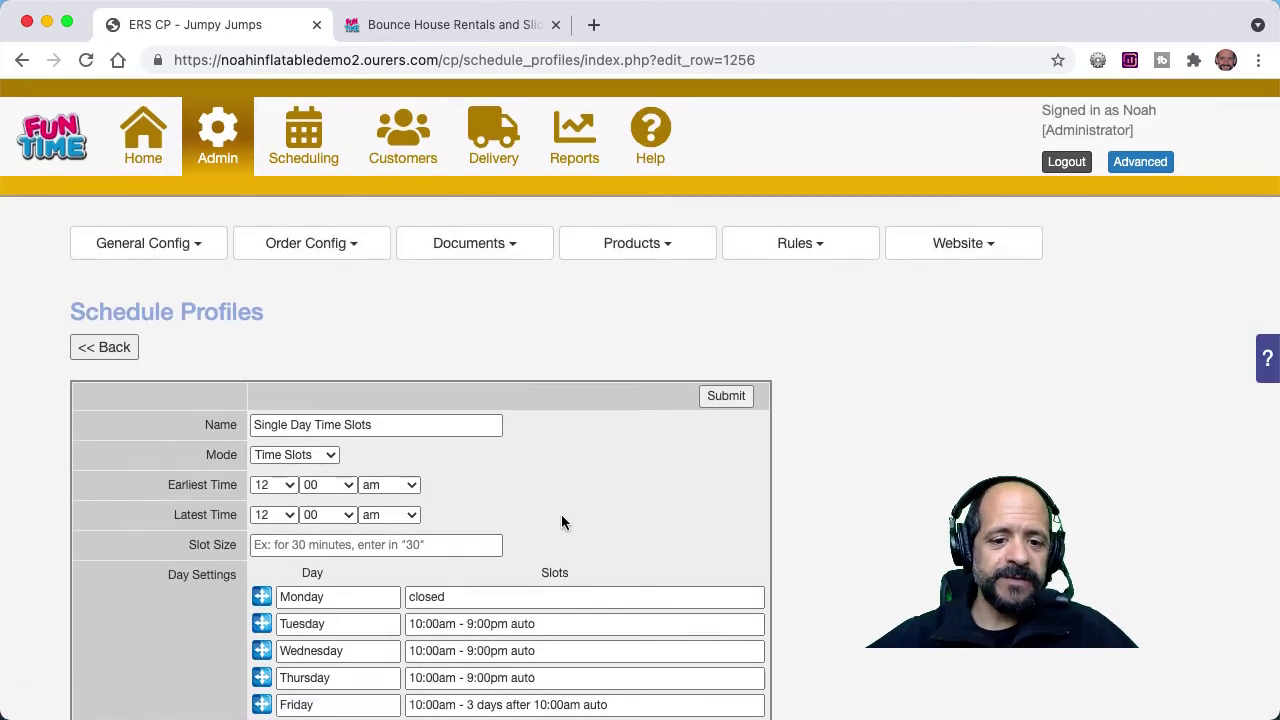
pyautogui.scroll(-3, 561, 521)
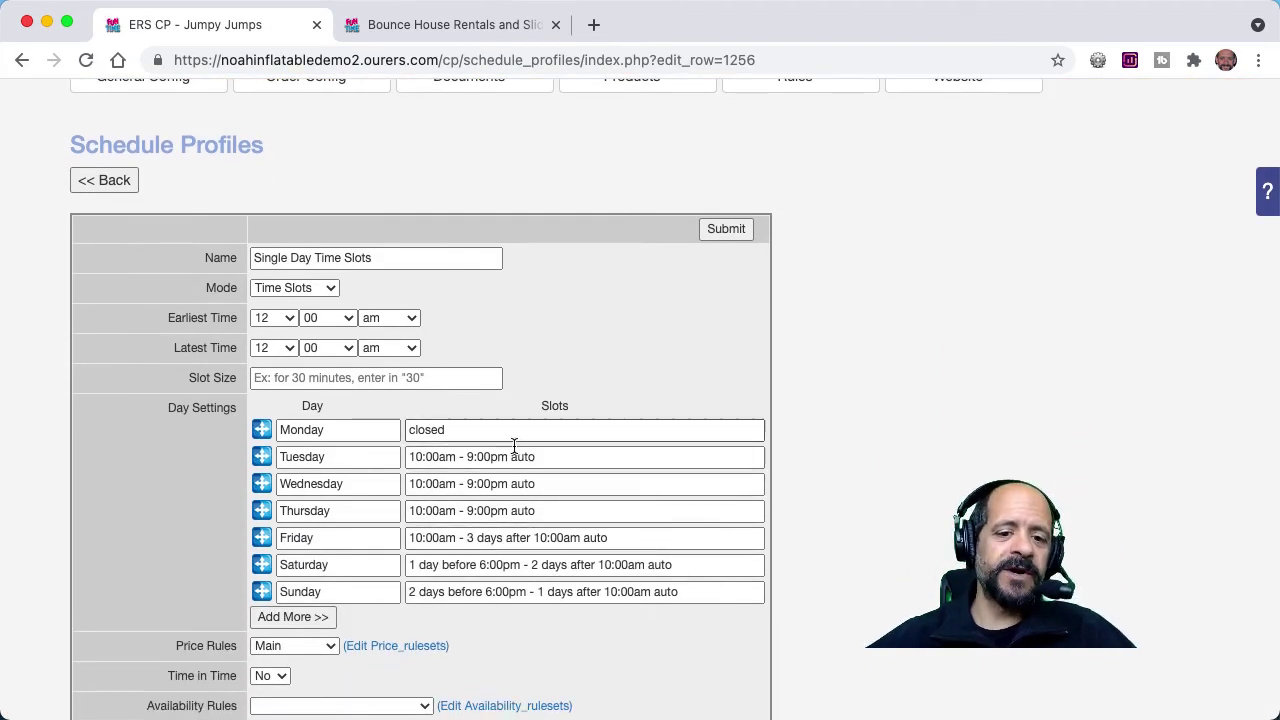
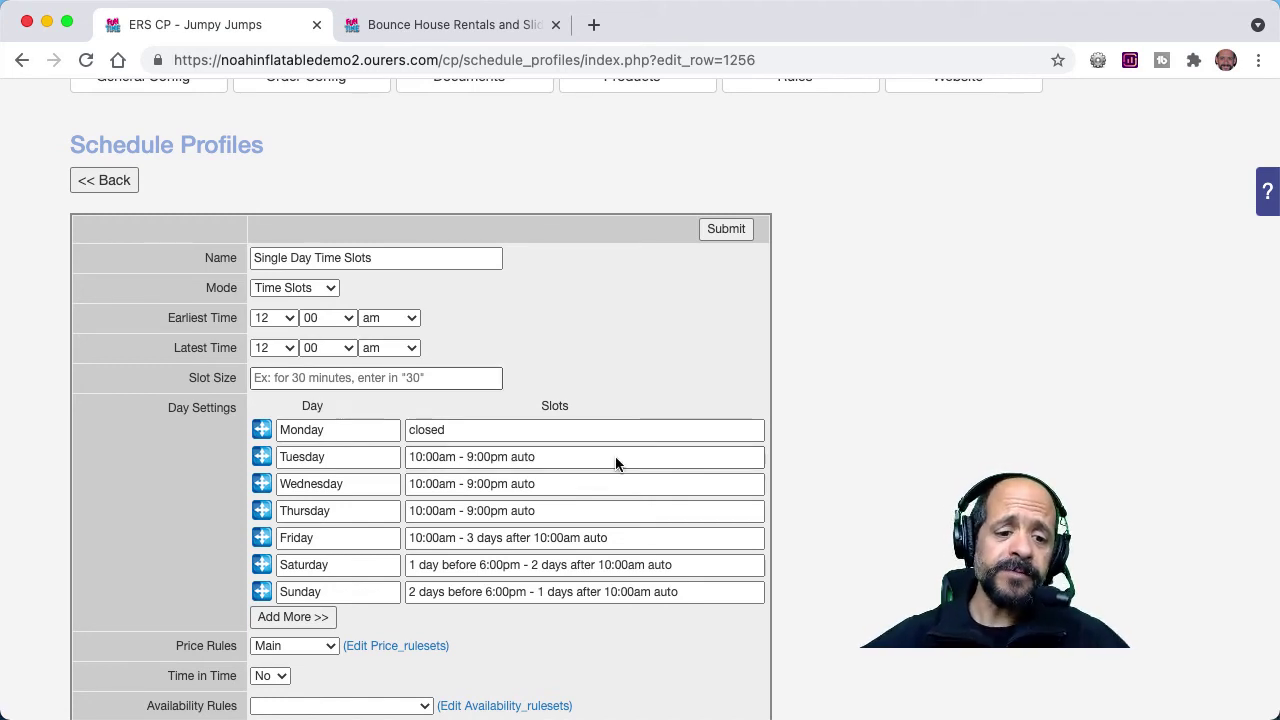
# Step: Return to the Schedule Profiles list and move Single Day Time Slots above the Main profile
pyautogui.click(103, 183)
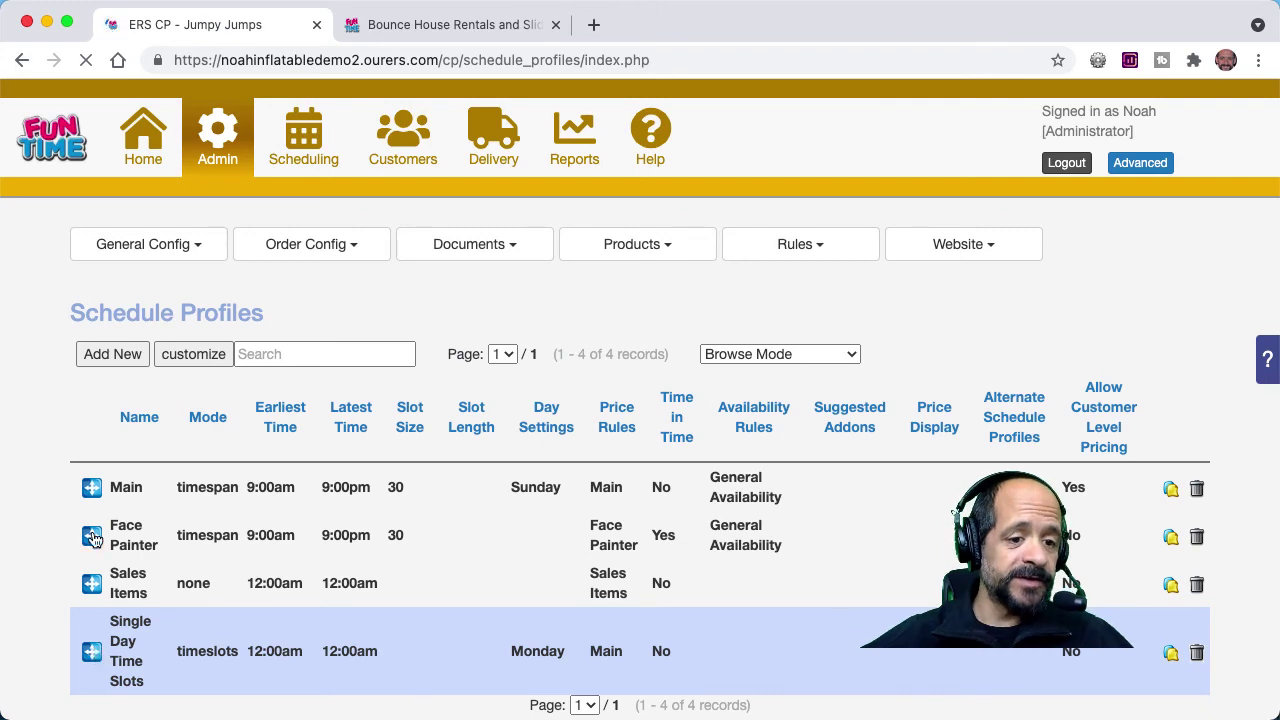
pyautogui.click(91, 488)
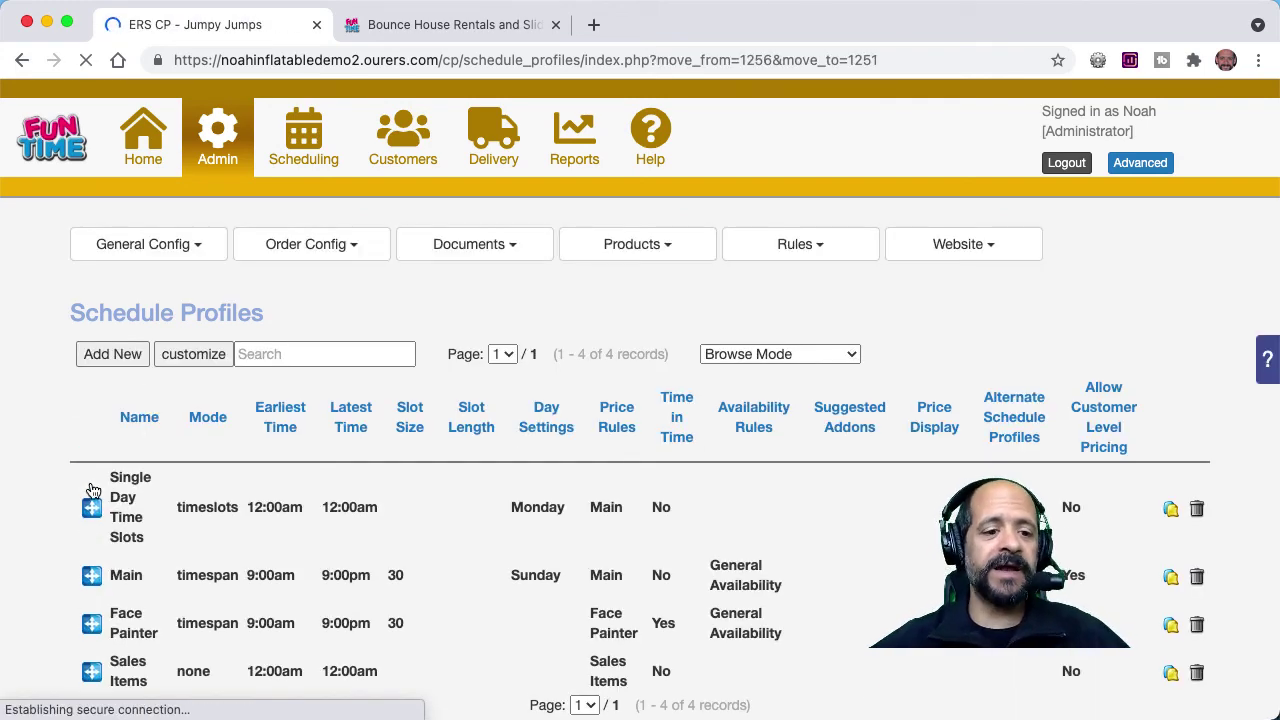
# Step: Switch to the storefront order's payment page, choose to pay the full amount by credit card, and add a 25 tip for the delivery drivers
pyautogui.click(430, 25)
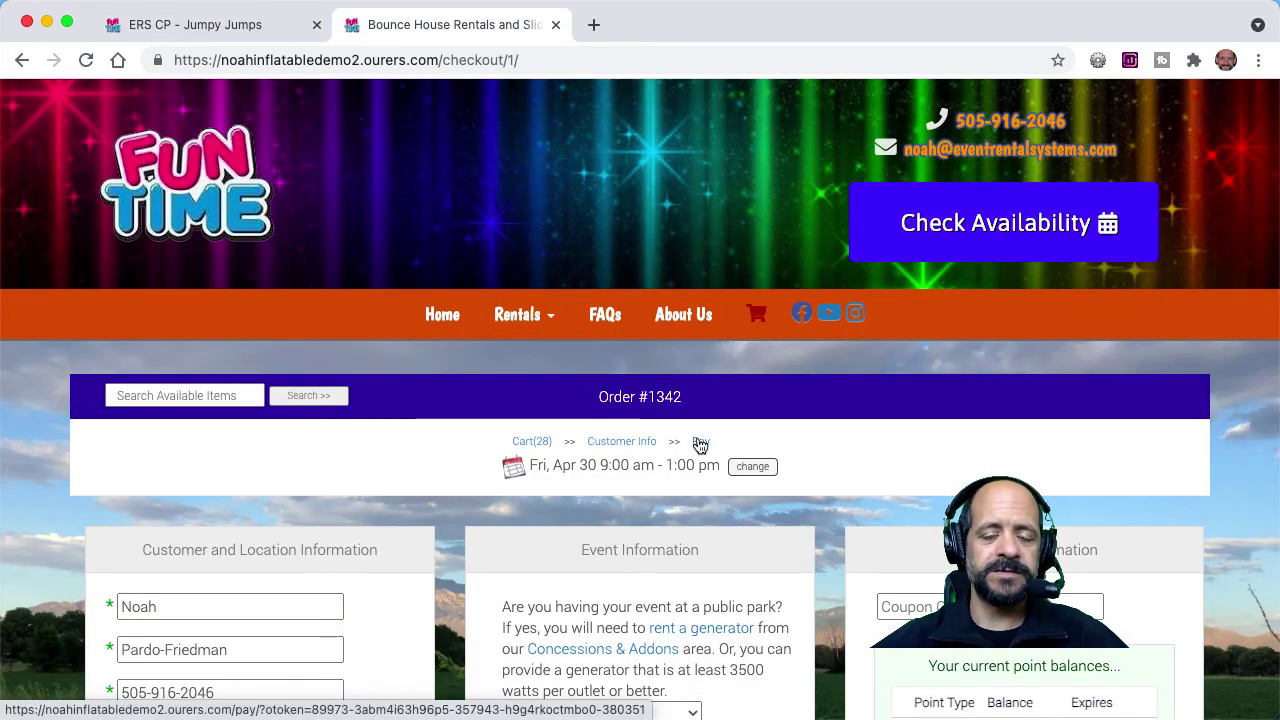
pyautogui.click(700, 445)
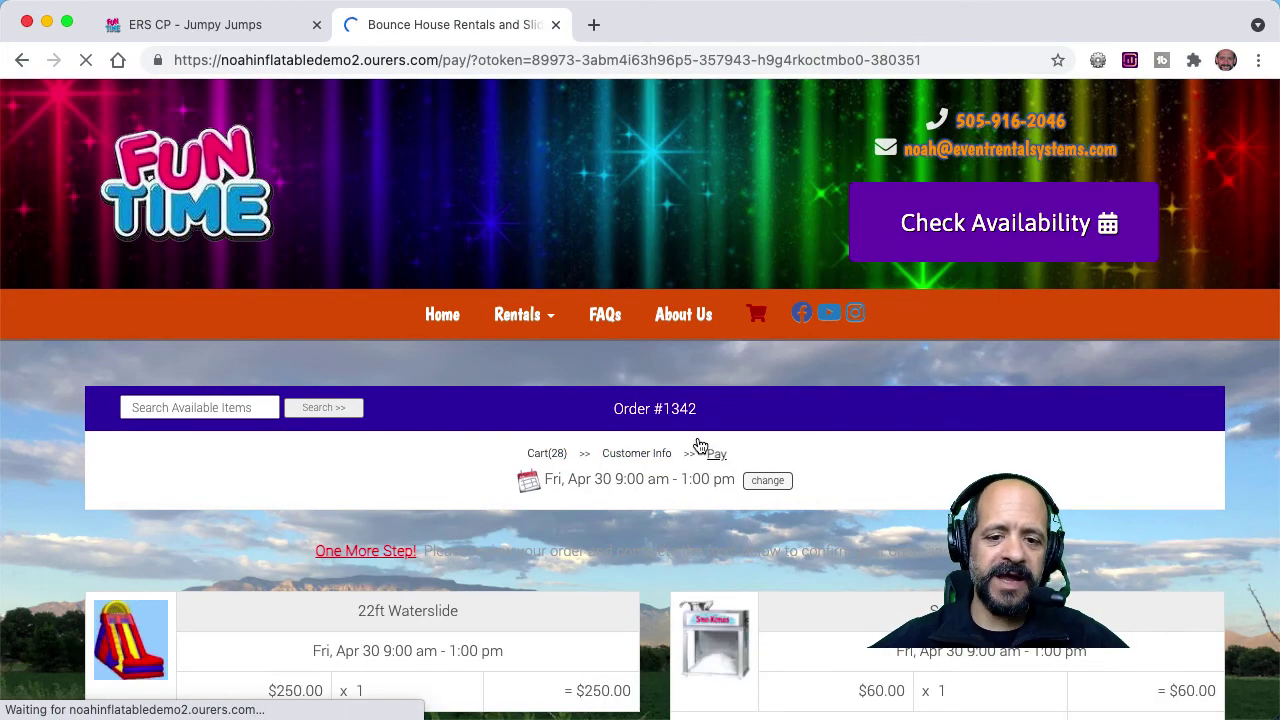
pyautogui.scroll(-10, 698, 446)
pyautogui.click(314, 443)
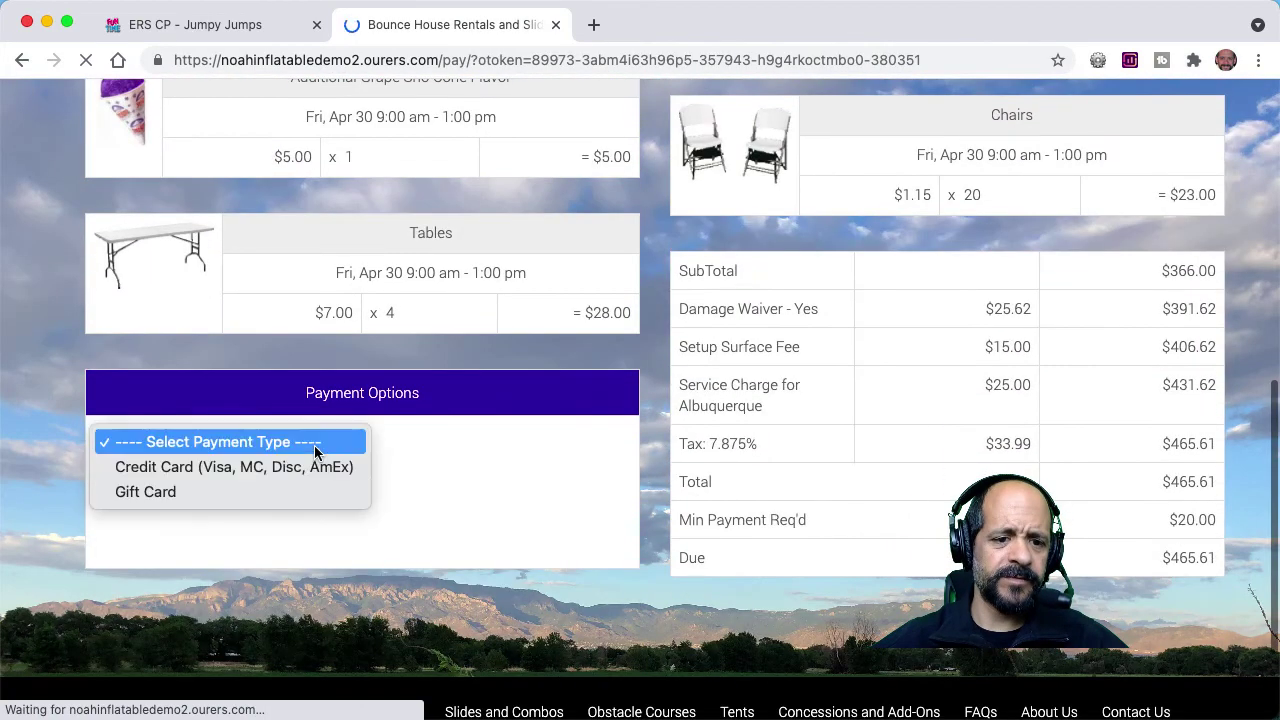
pyautogui.click(270, 466)
pyautogui.click(104, 488)
pyautogui.click(143, 584)
pyautogui.write('25')
# Step: Fill in the credit card details below the billing address and submit the payment
pyautogui.scroll(-5, 323, 531)
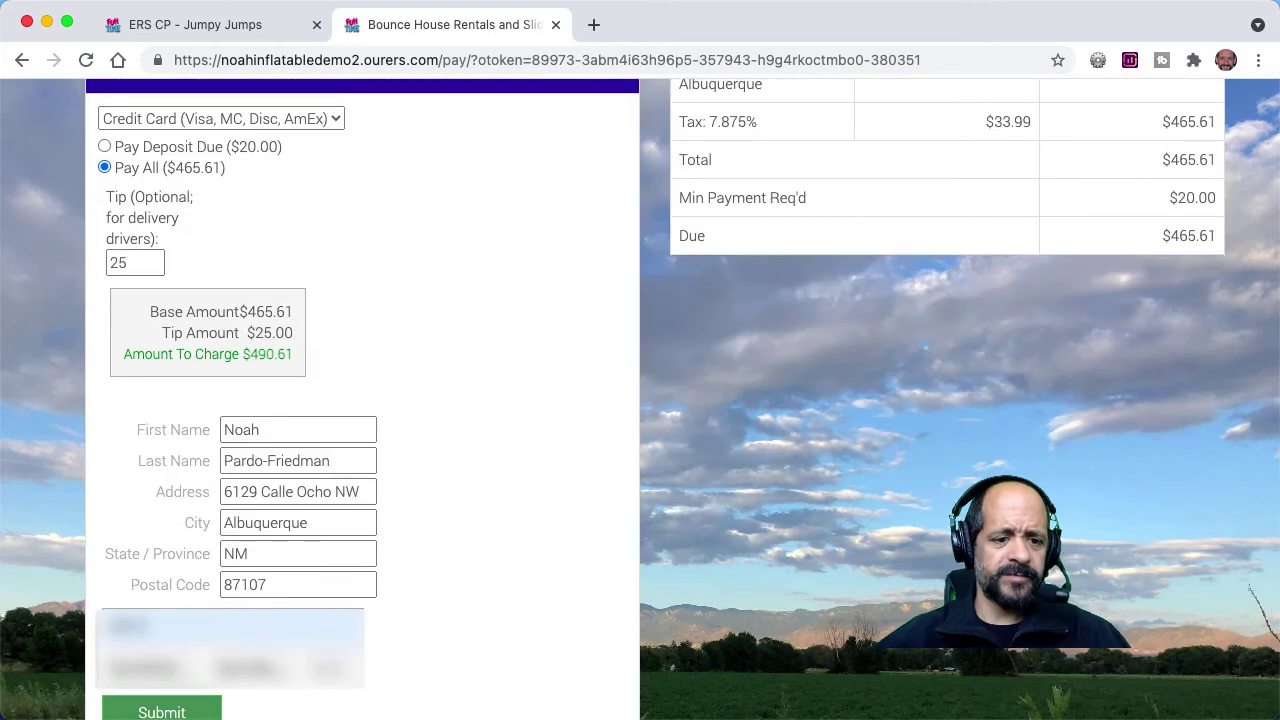
pyautogui.scroll(-3, 443, 459)
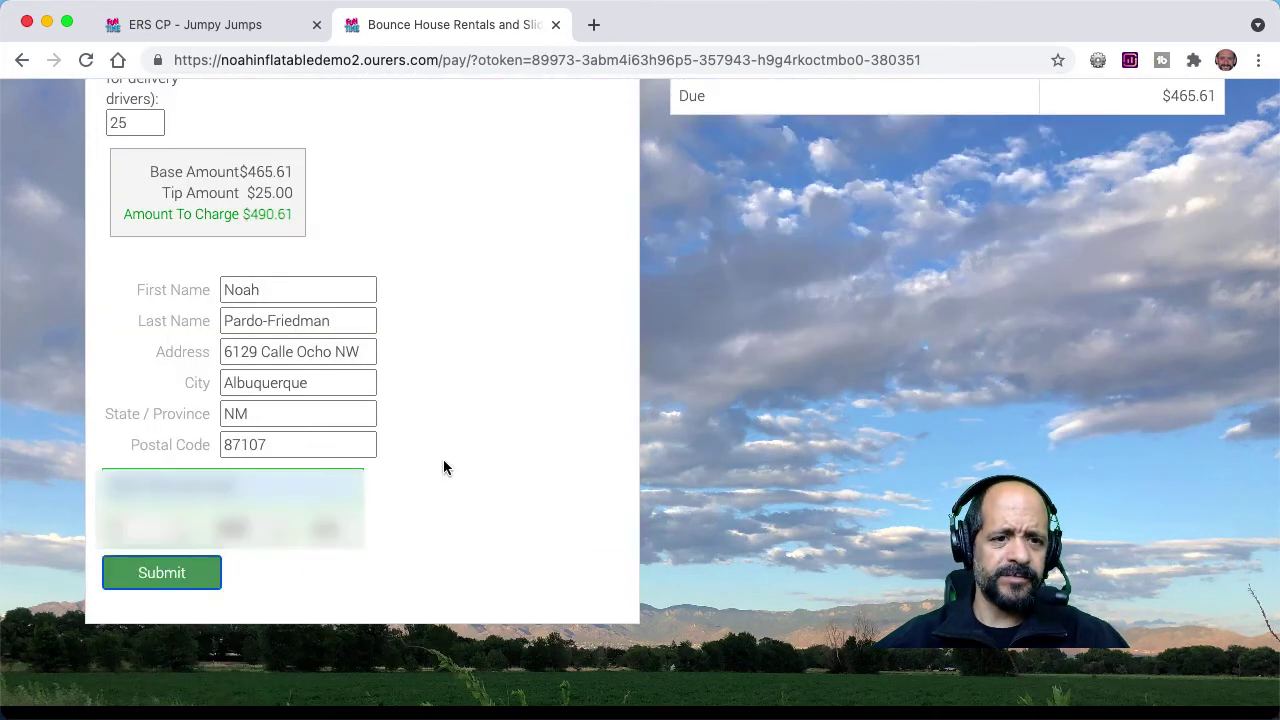
pyautogui.press('Return')
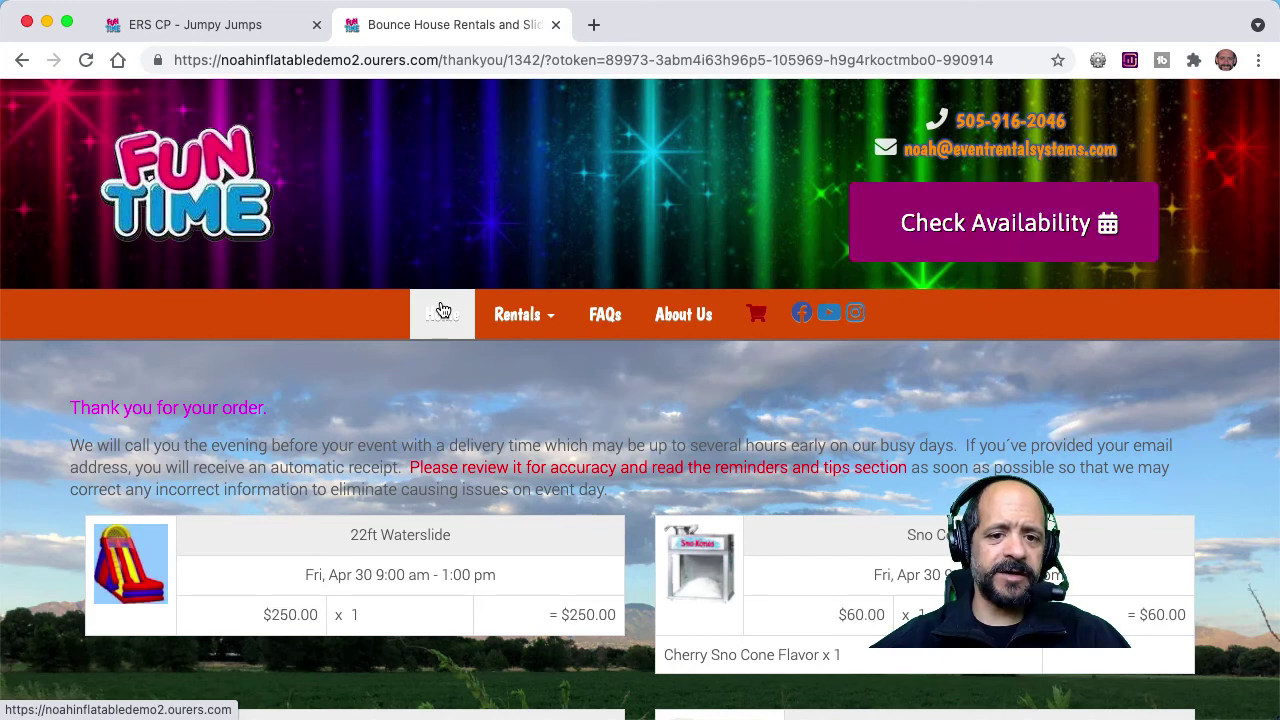
# Step: Start a new storefront order by date with delivery for Wed, Apr 28, and open the Slides and Combos category
pyautogui.click(518, 330)
pyautogui.click(522, 357)
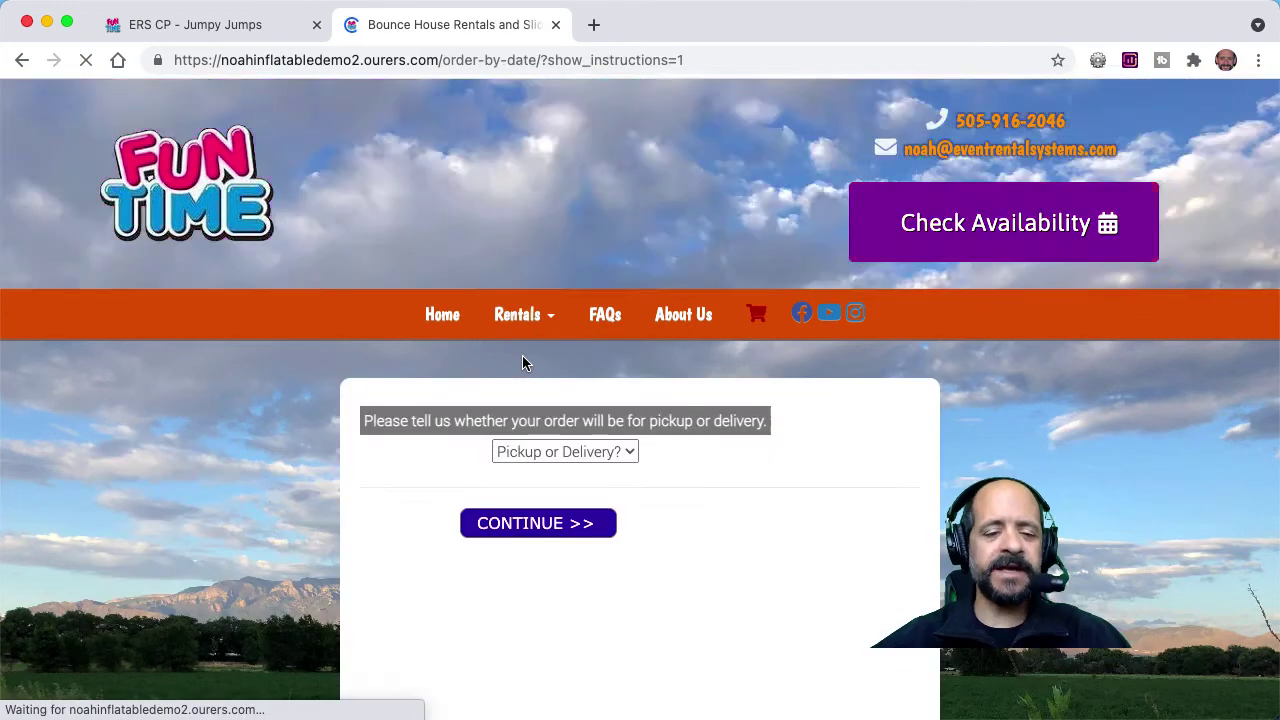
pyautogui.click(525, 451)
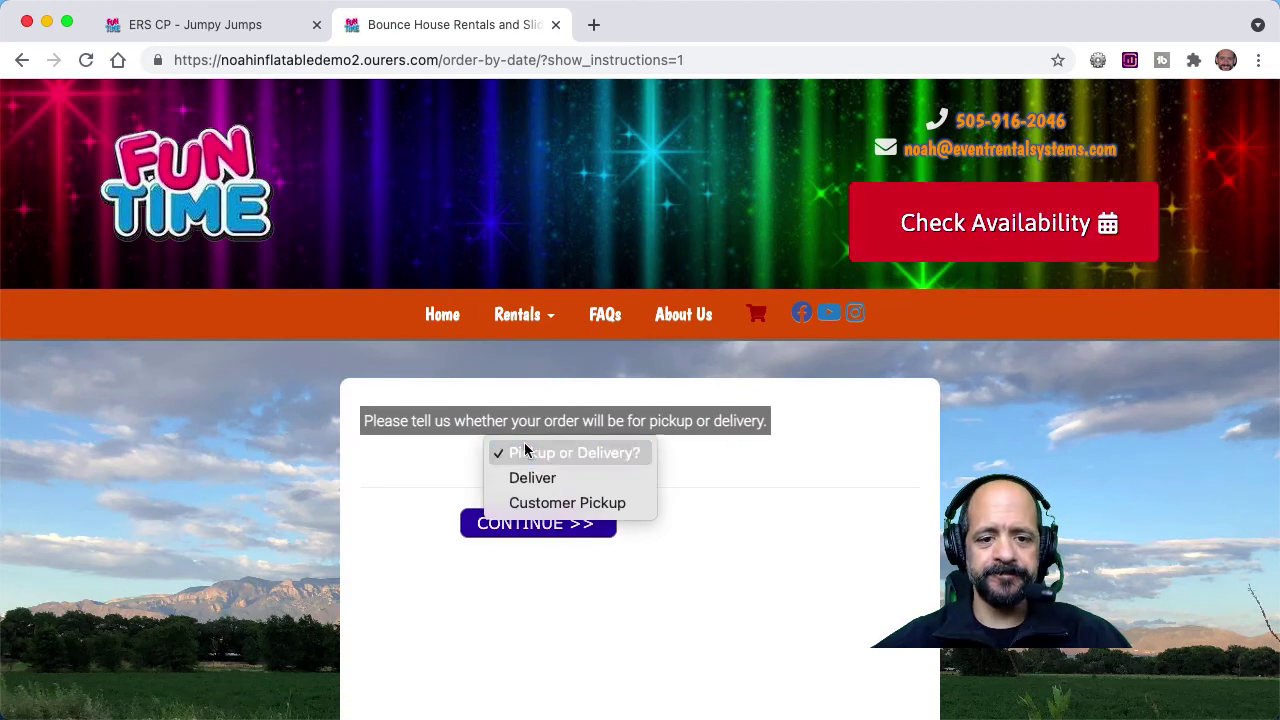
pyautogui.click(526, 479)
pyautogui.click(523, 524)
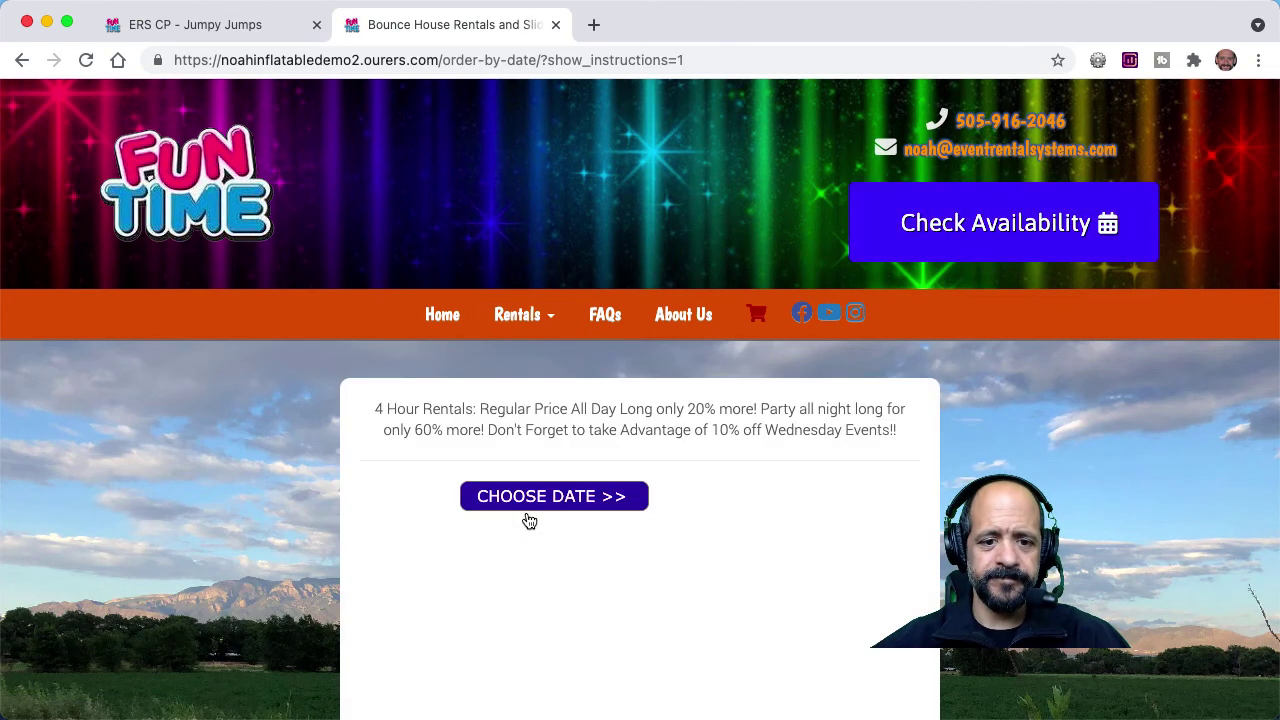
pyautogui.click(534, 505)
pyautogui.scroll(-5, 571, 526)
pyautogui.click(648, 406)
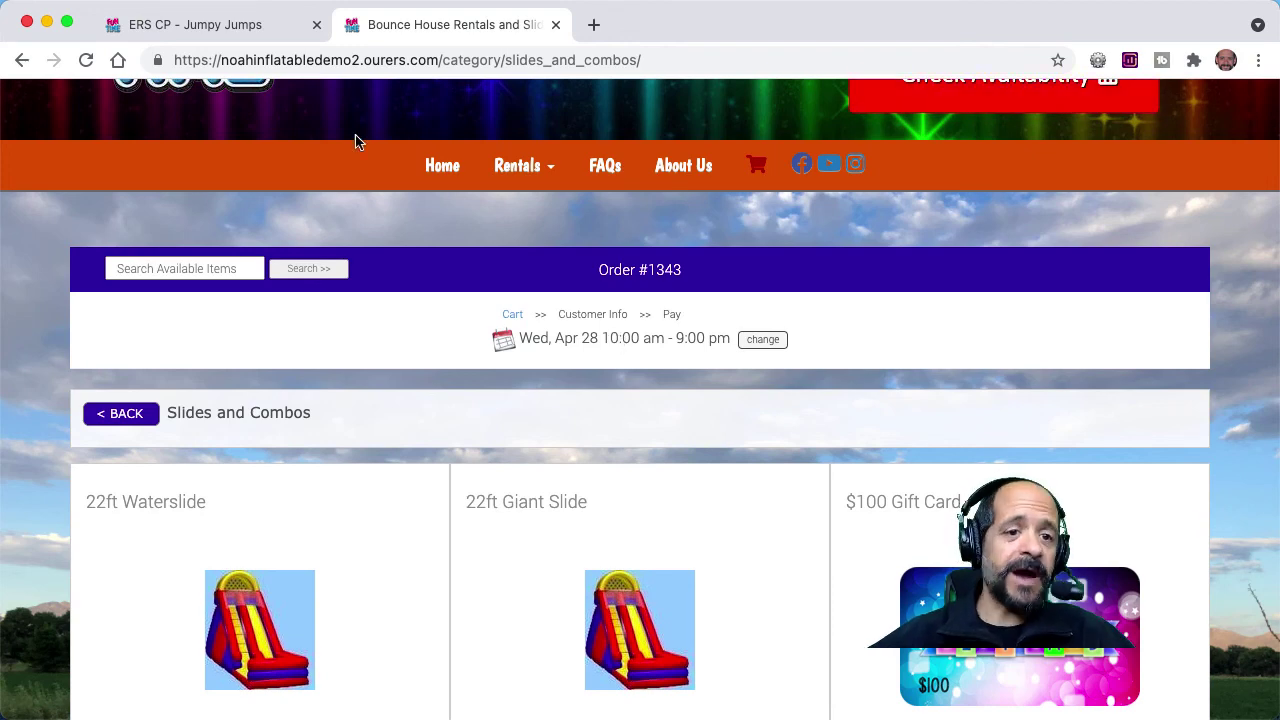
# Step: In the control panel's Single Day Time Slots profile, set Tuesday's slots to 10:00am - 2:00pm, 3:00pm - 7:00pm
pyautogui.click(238, 27)
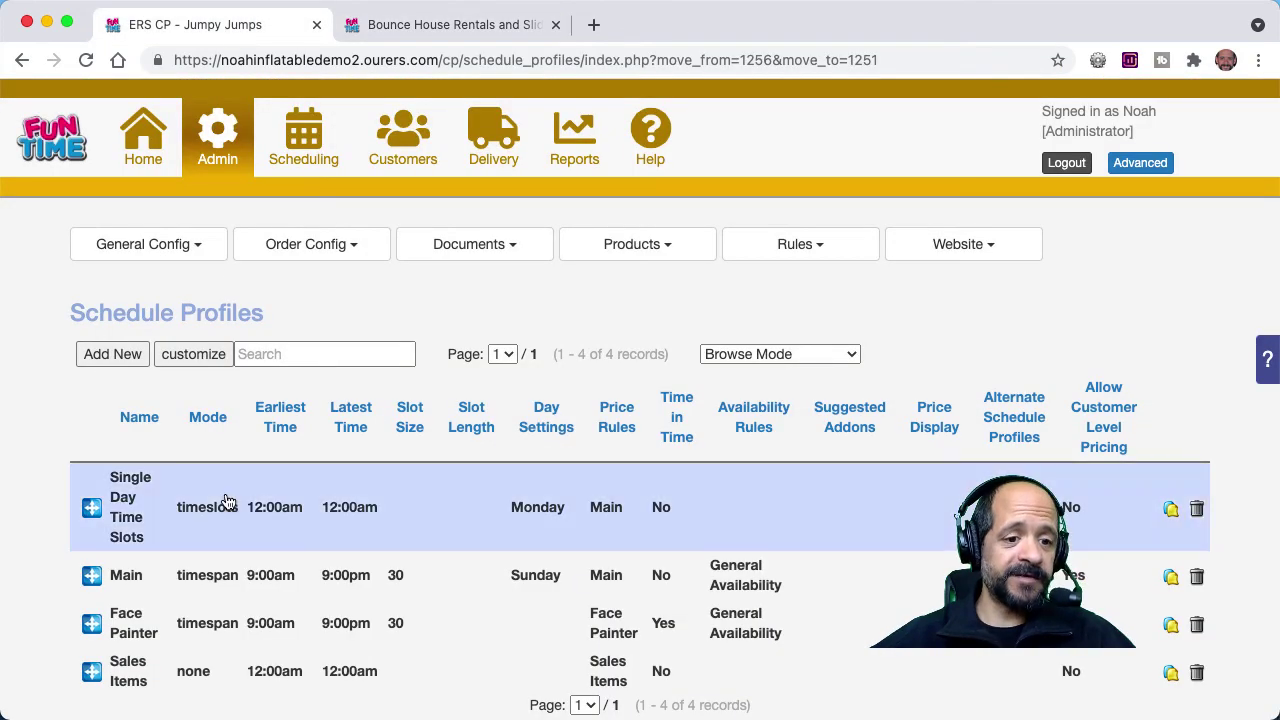
pyautogui.click(340, 521)
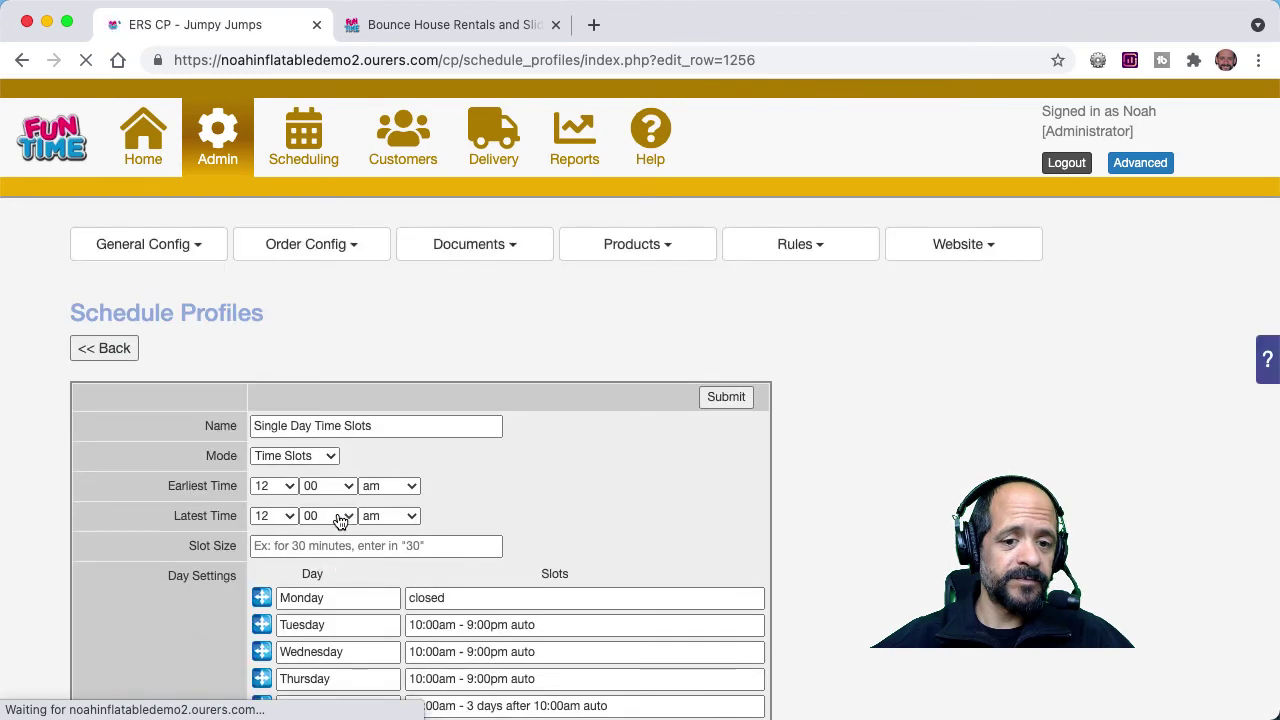
pyautogui.scroll(-3, 566, 531)
pyautogui.click(546, 434)
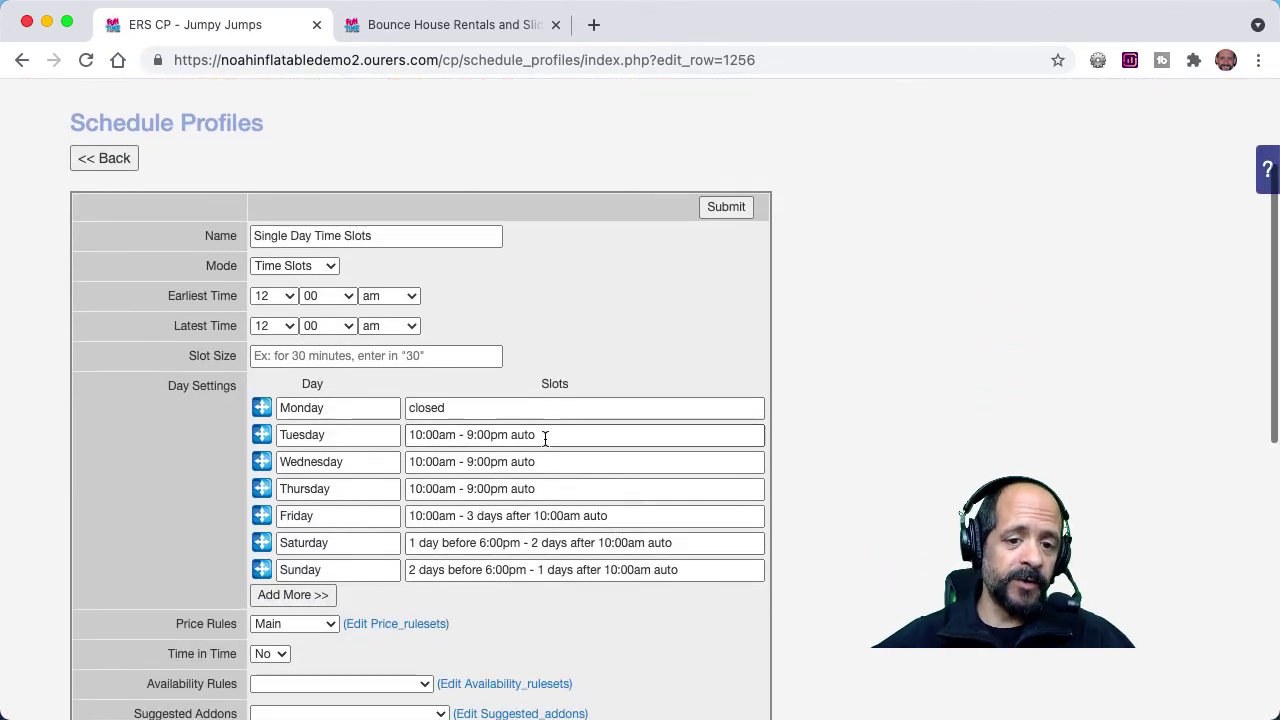
pyautogui.press('BackSpace')
pyautogui.press('BackSpace')
pyautogui.press('BackSpace')
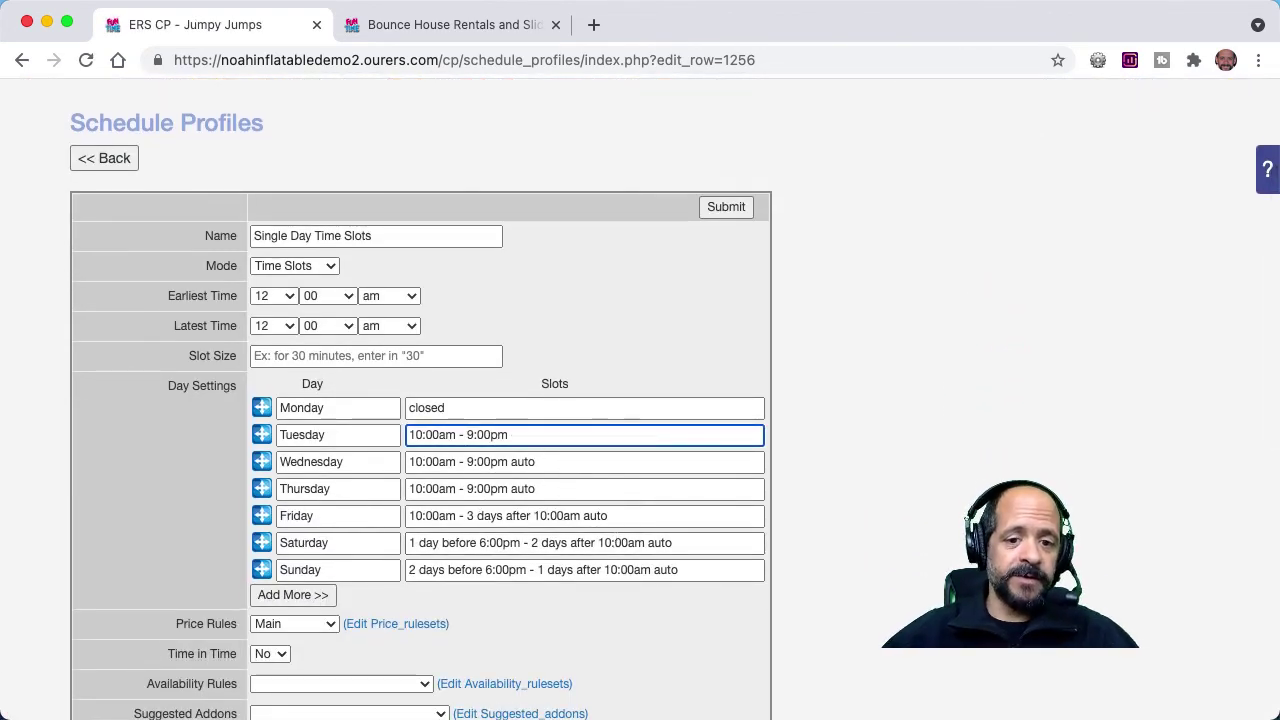
pyautogui.press('Left')
pyautogui.press('Left')
pyautogui.press('Left')
pyautogui.press('Left')
pyautogui.press('Left')
pyautogui.press('BackSpace')
pyautogui.write('2:00pm')
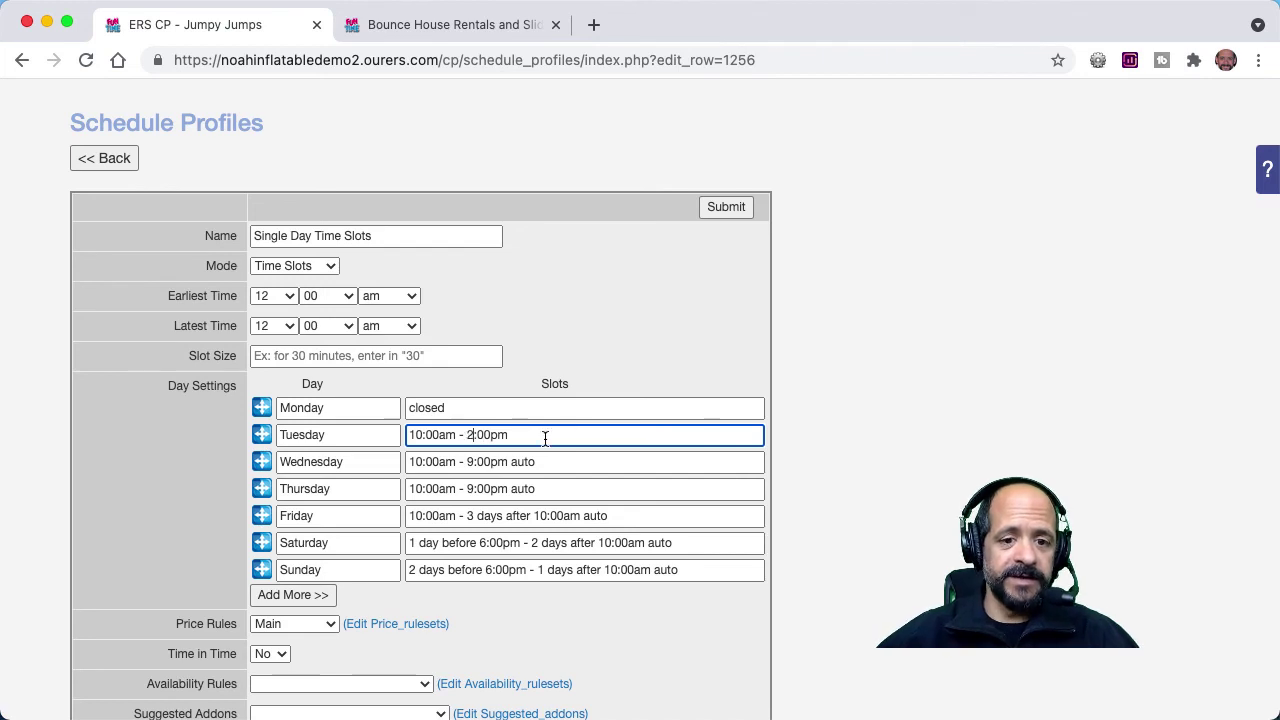
pyautogui.write(', 3:00pm - 7:00pm,')
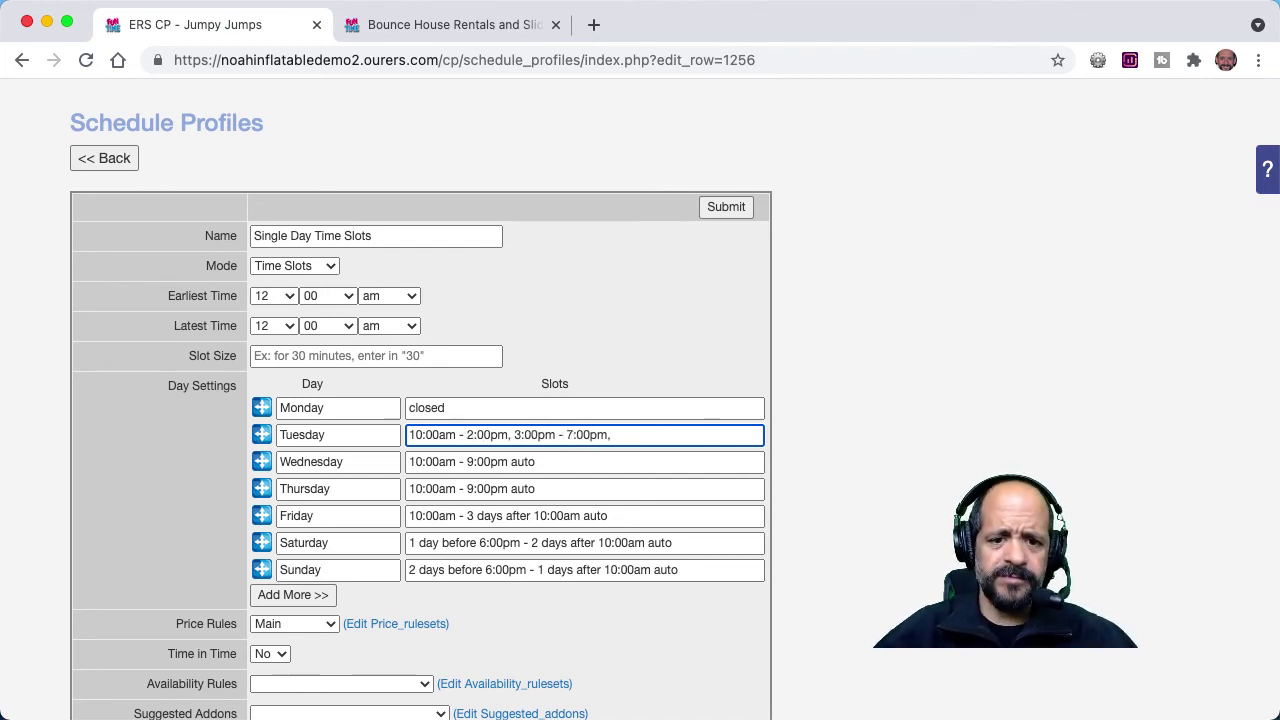
pyautogui.press('BackSpace')
# Step: Copy Tuesday's slots to Wednesday and Thursday, replacing their existing entries, and submit the schedule profile
pyautogui.tripleClick(571, 465)
pyautogui.tripleClick(634, 435)
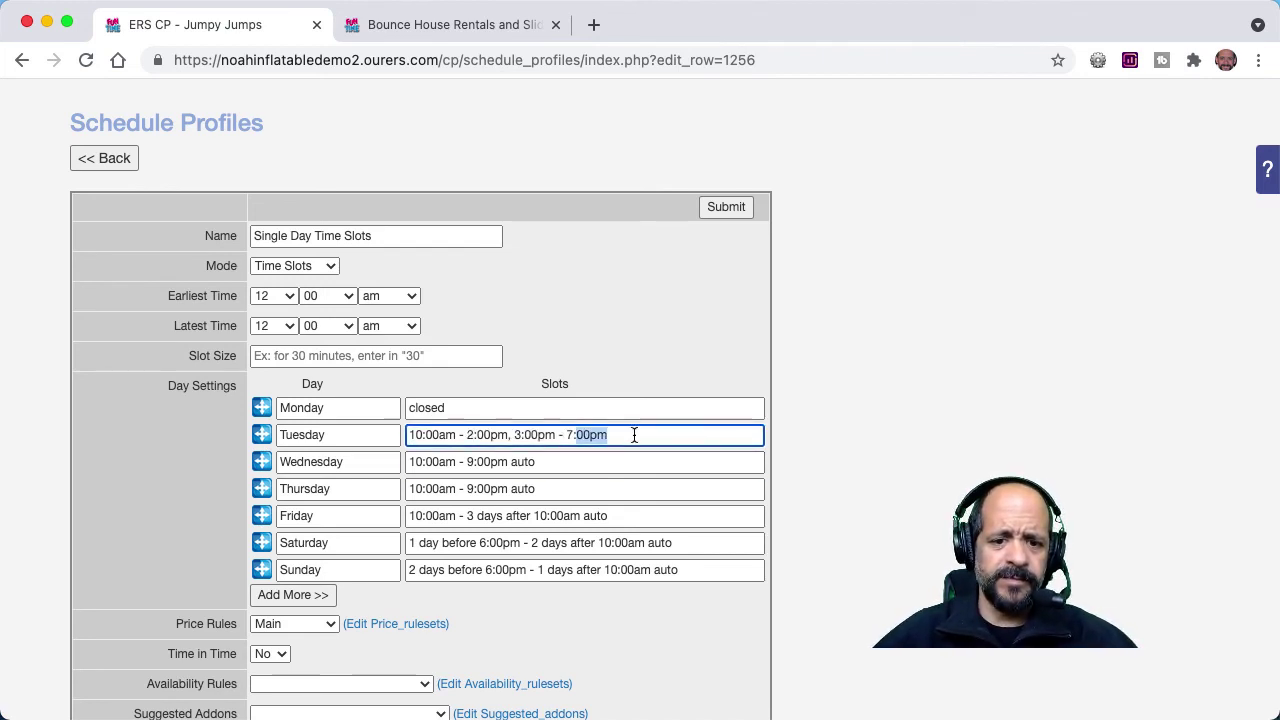
pyautogui.press('super+c')
pyautogui.tripleClick(597, 467)
pyautogui.press('super+v')
pyautogui.tripleClick(580, 492)
pyautogui.press('super+v')
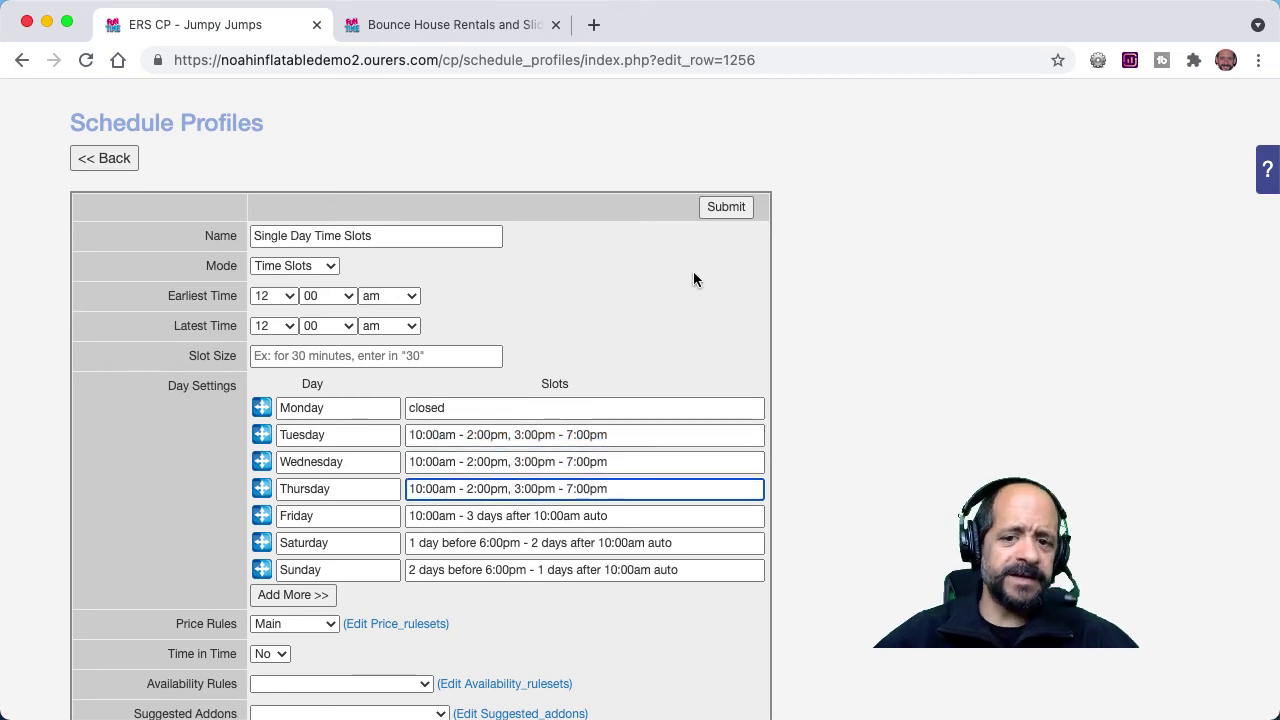
pyautogui.click(725, 210)
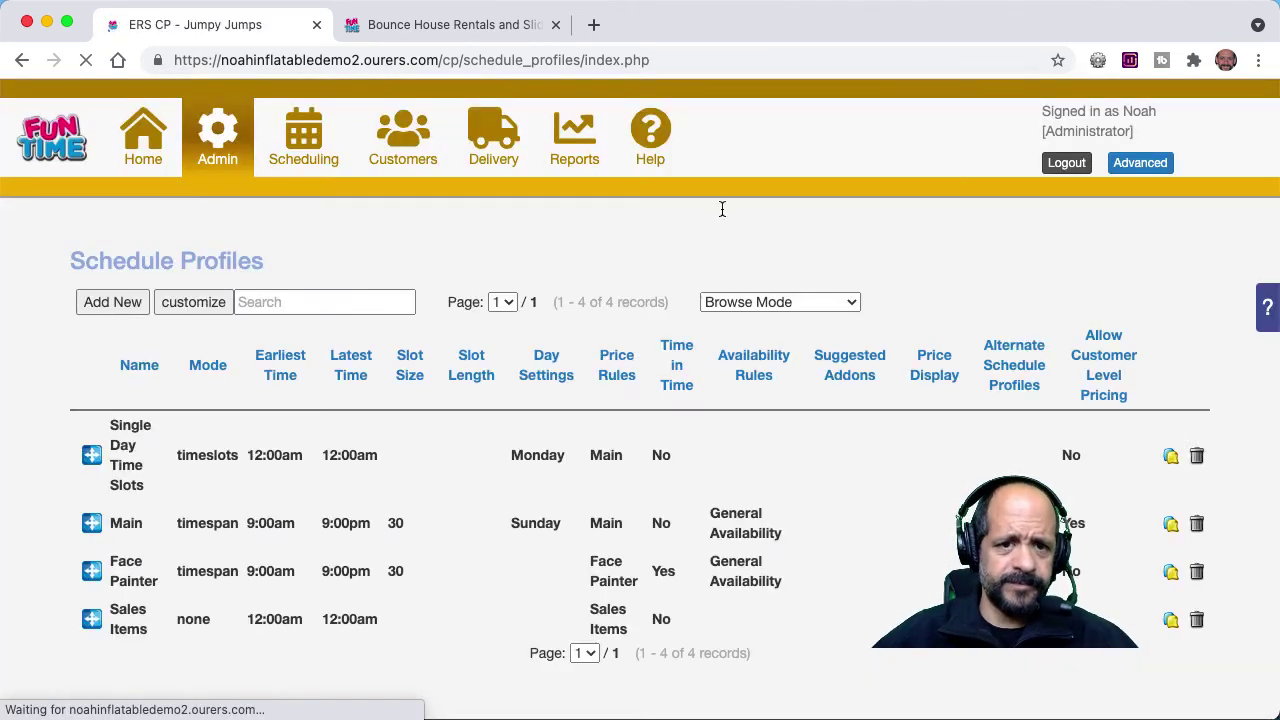
# Step: Switch to the storefront, change the order date to view April 27's time slots, and return to the April 2021 calendar
pyautogui.click(491, 30)
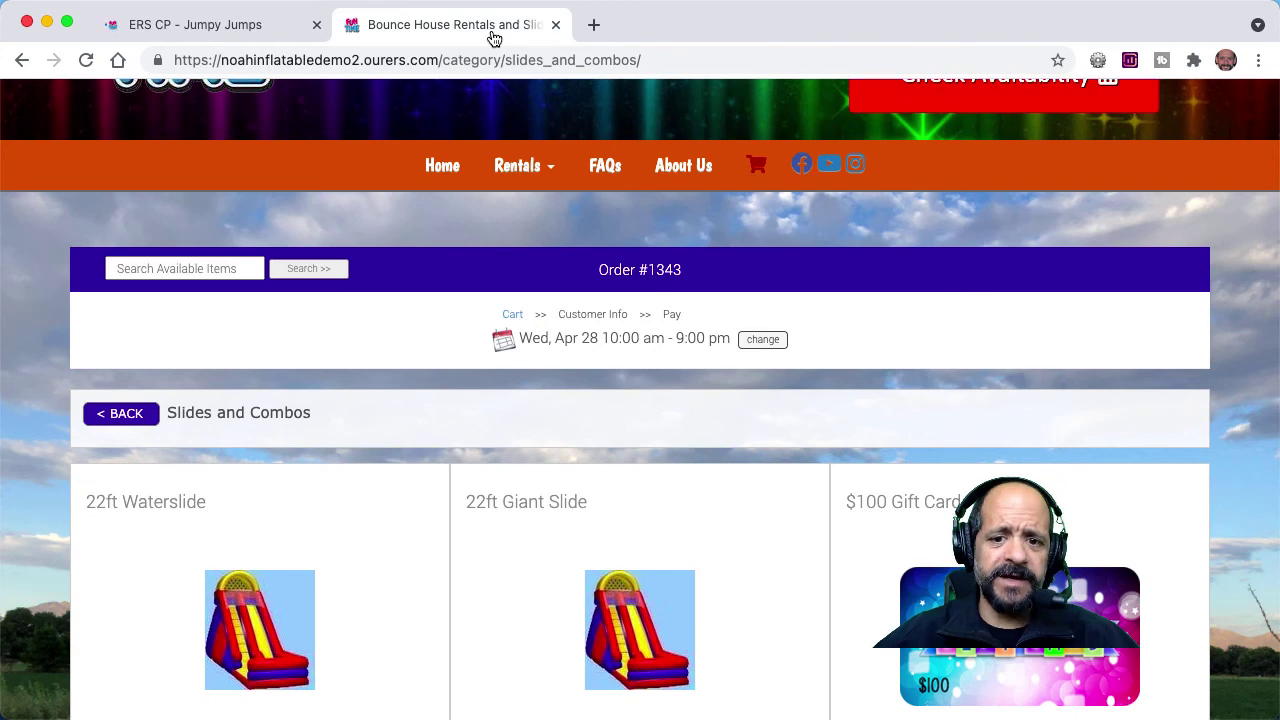
pyautogui.click(763, 342)
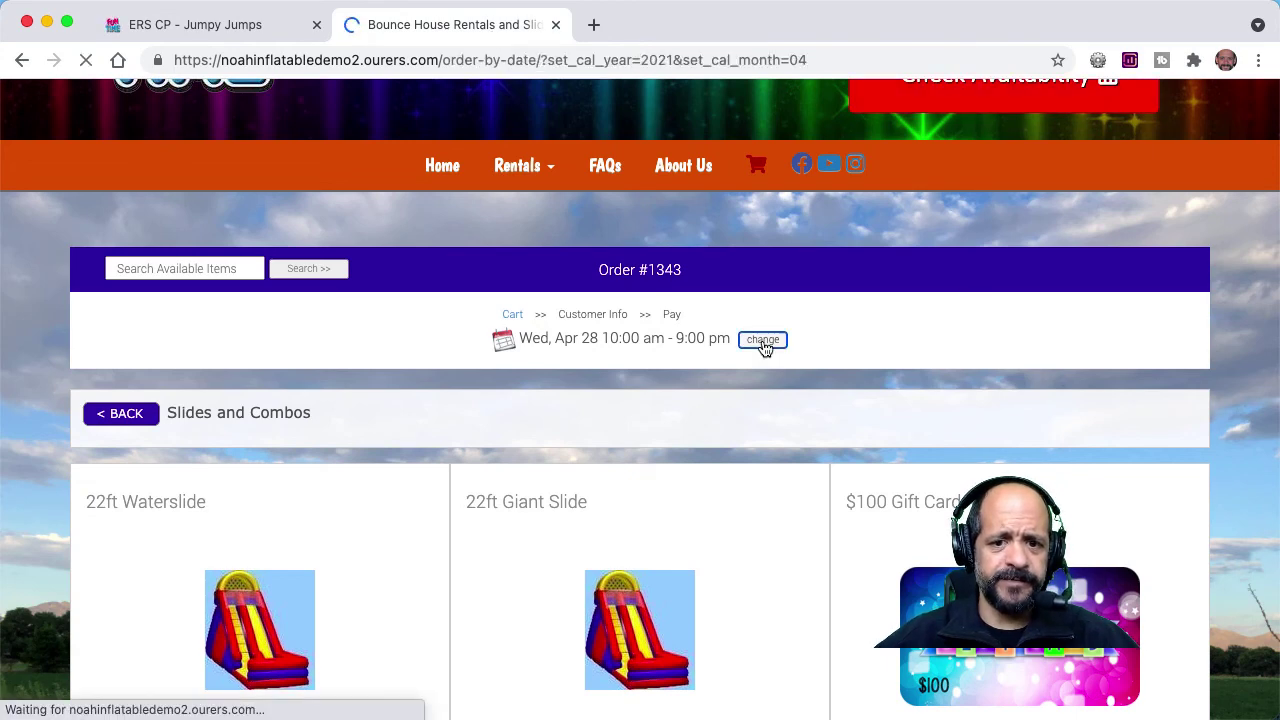
pyautogui.scroll(-5, 620, 506)
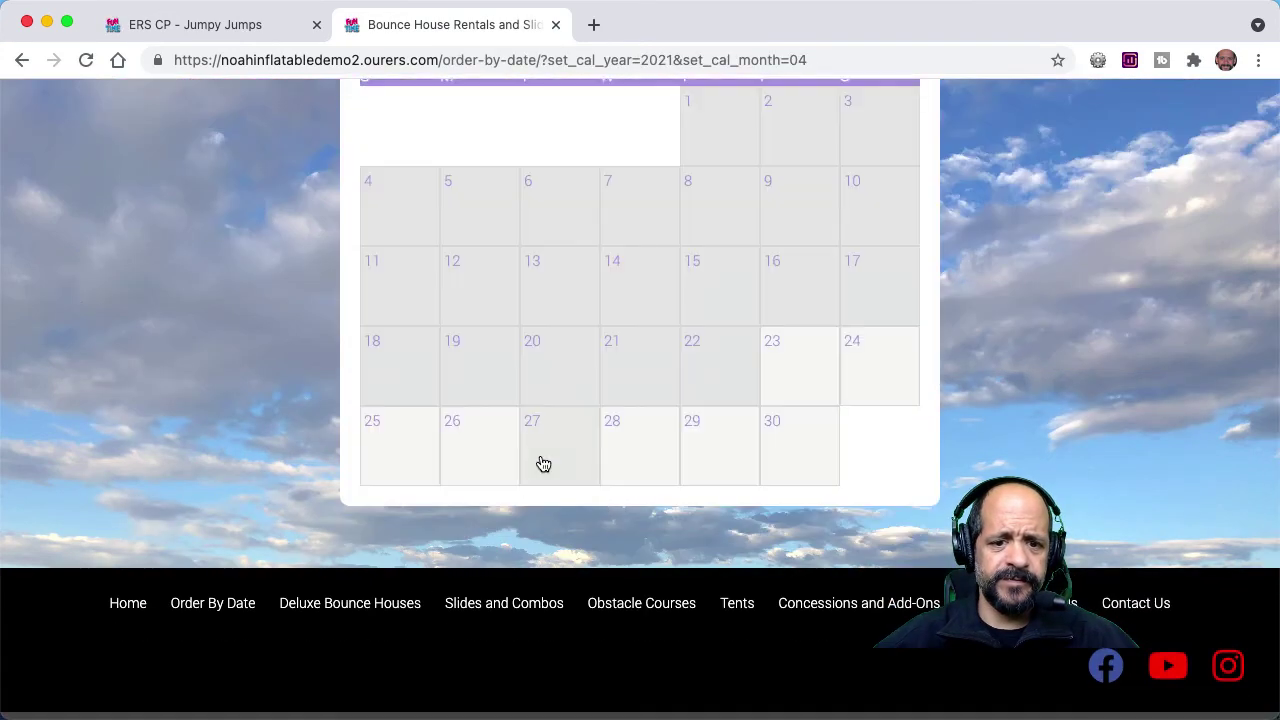
pyautogui.click(543, 464)
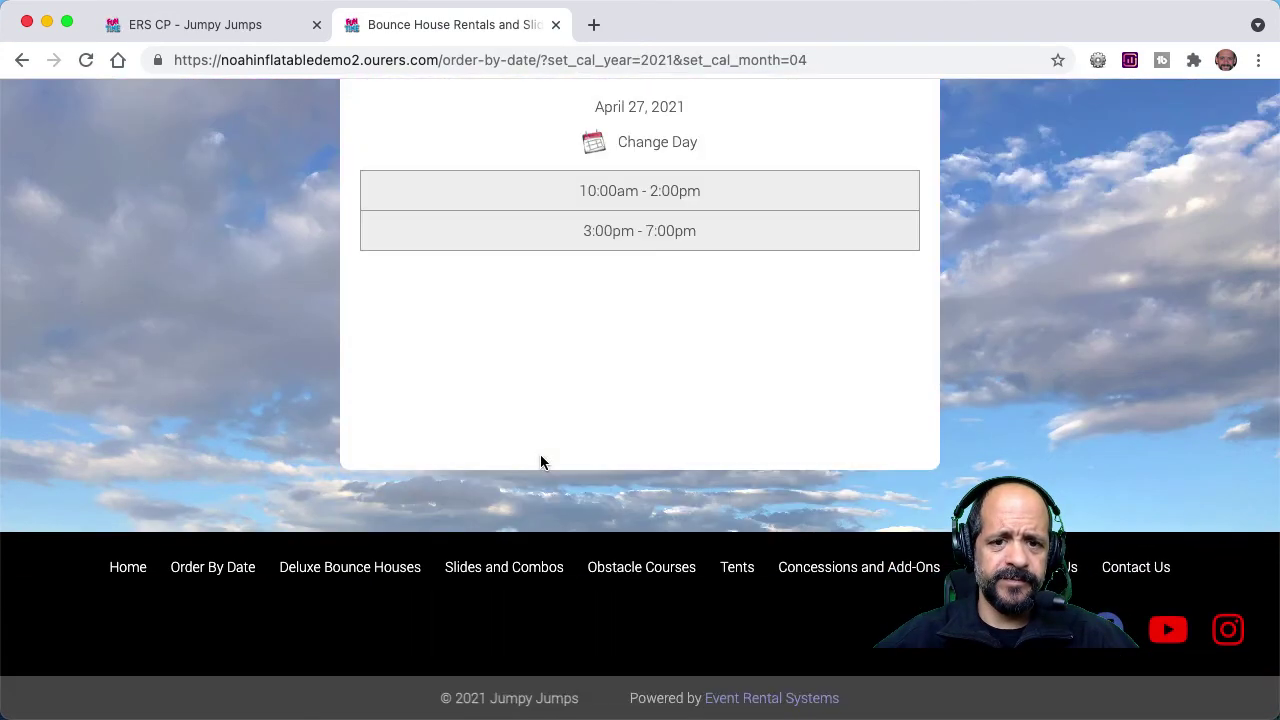
pyautogui.click(654, 155)
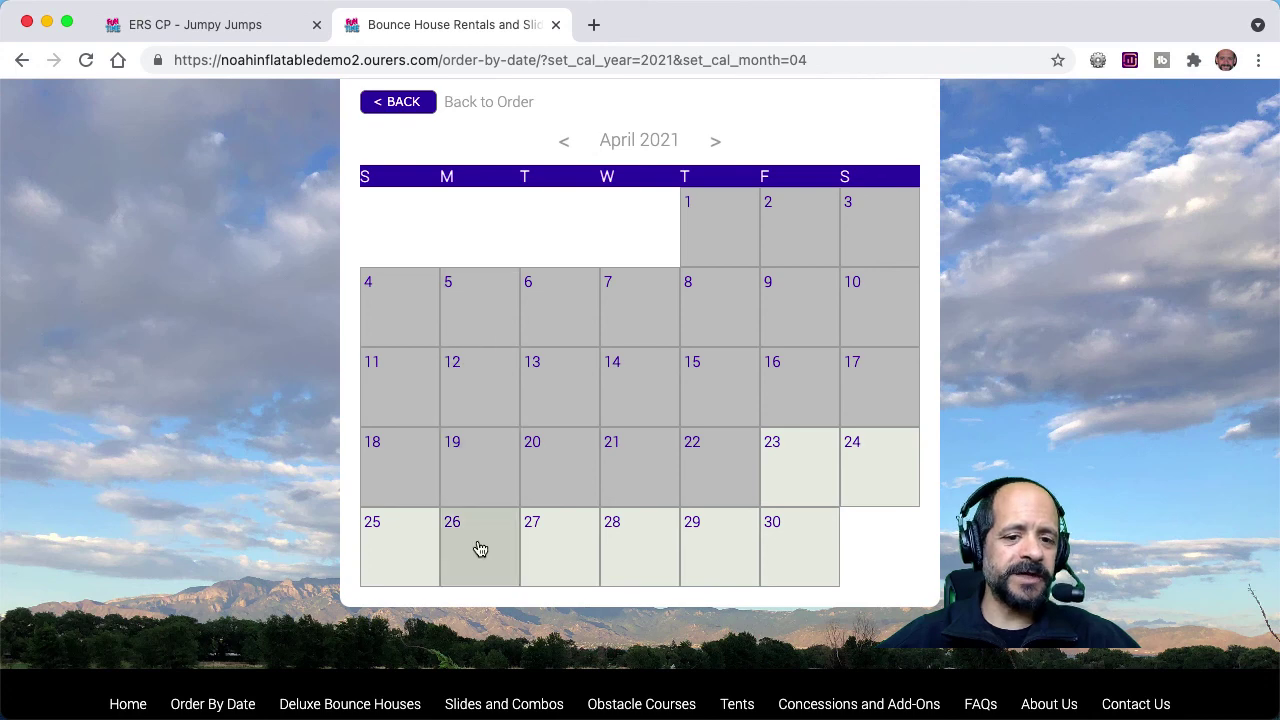
# Step: Switch to the control panel, reopen the Single Day Time Slots profile, and open the Universal Availability rule set
pyautogui.click(234, 32)
pyautogui.click(318, 510)
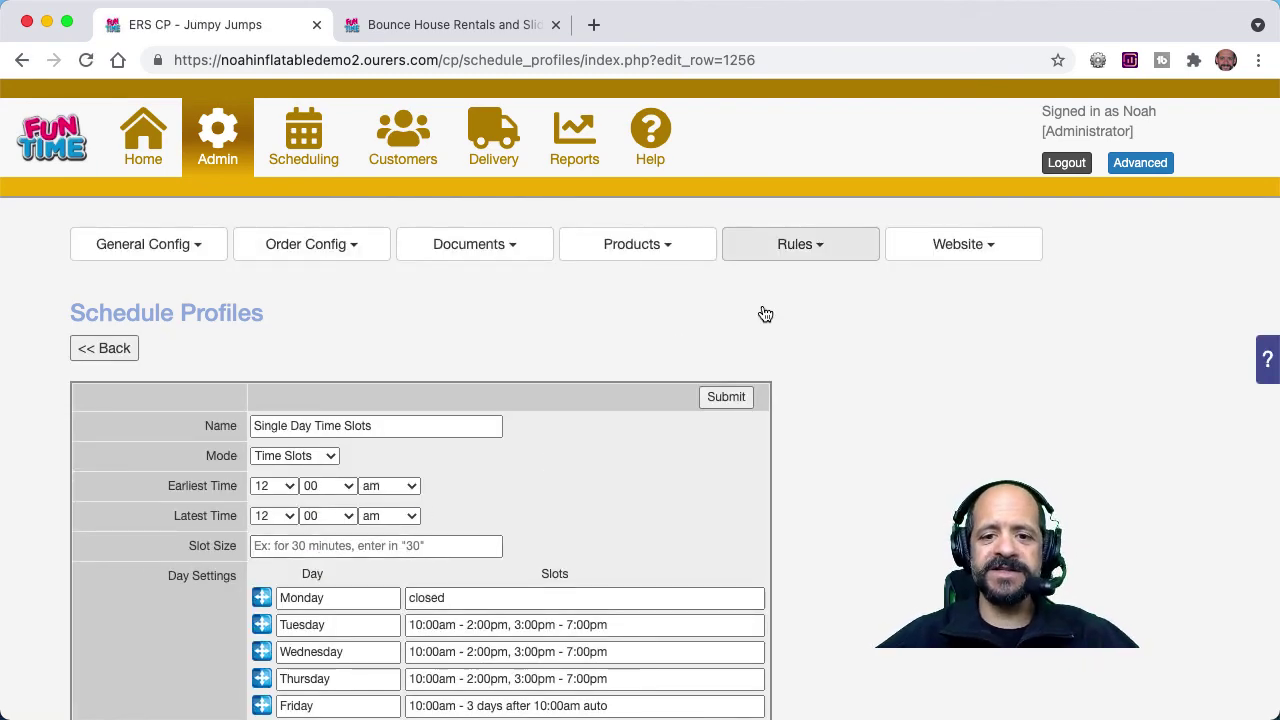
pyautogui.click(807, 252)
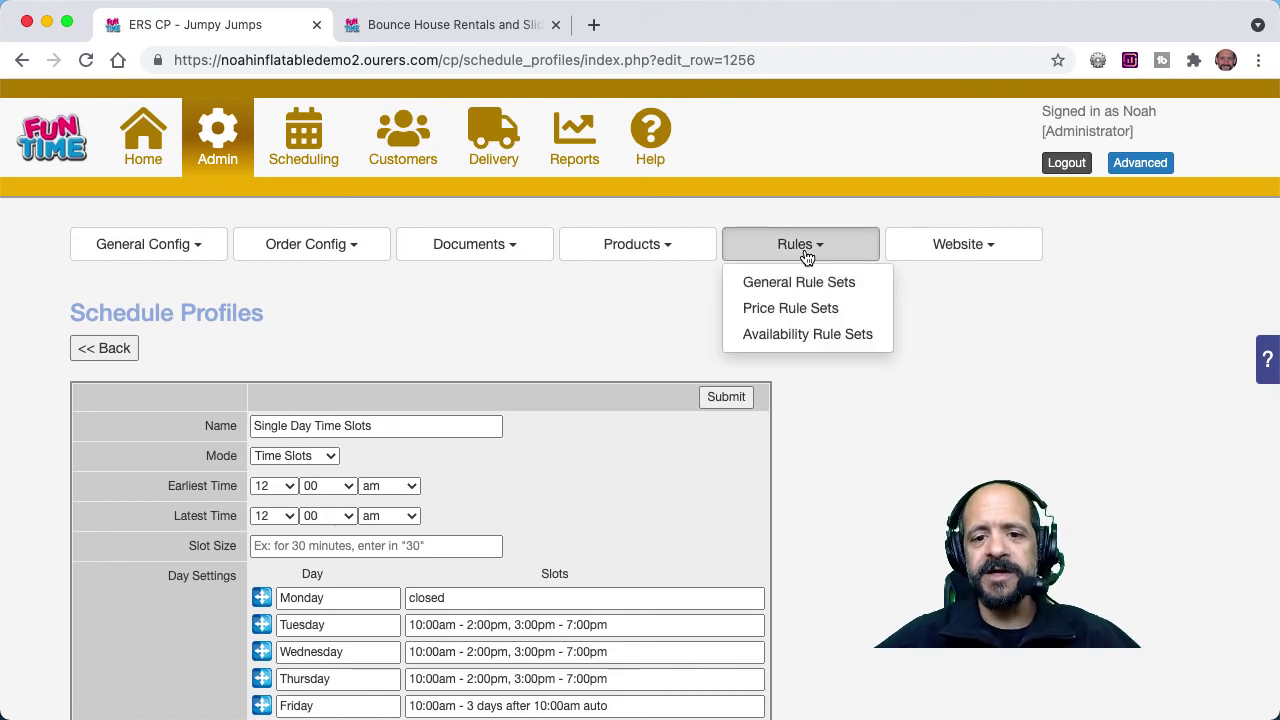
pyautogui.click(796, 334)
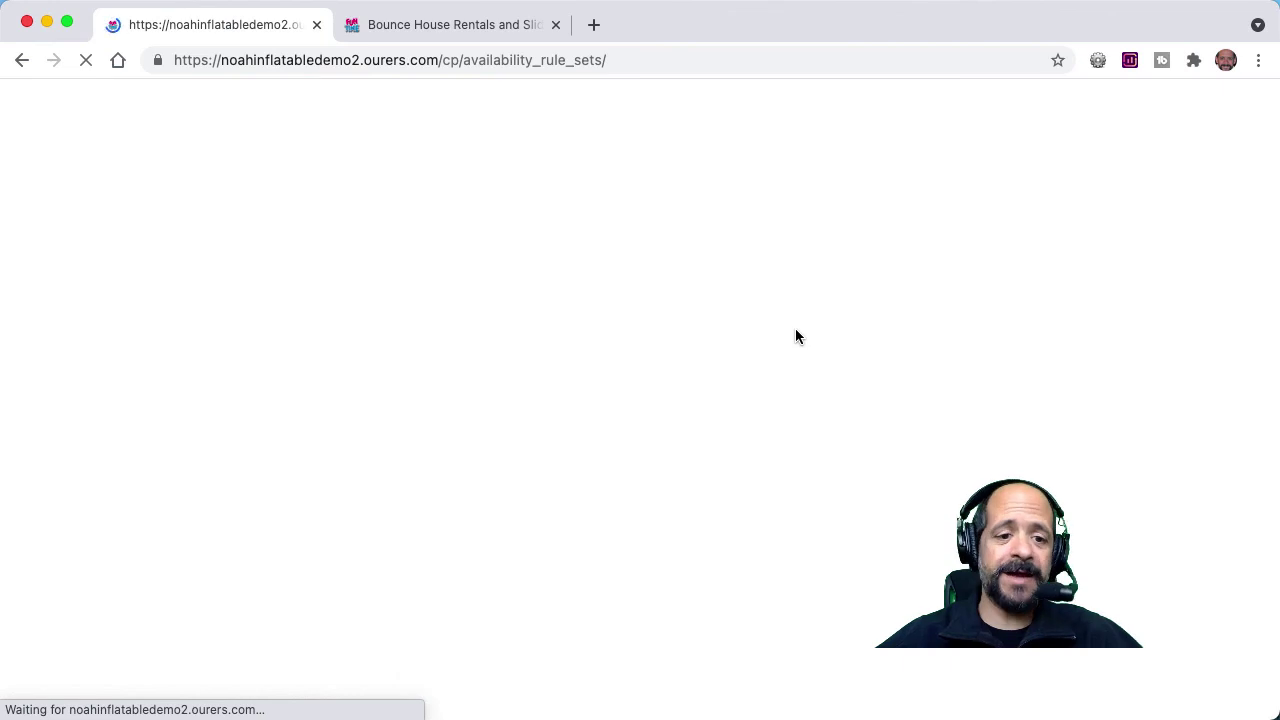
pyautogui.scroll(-2, 545, 405)
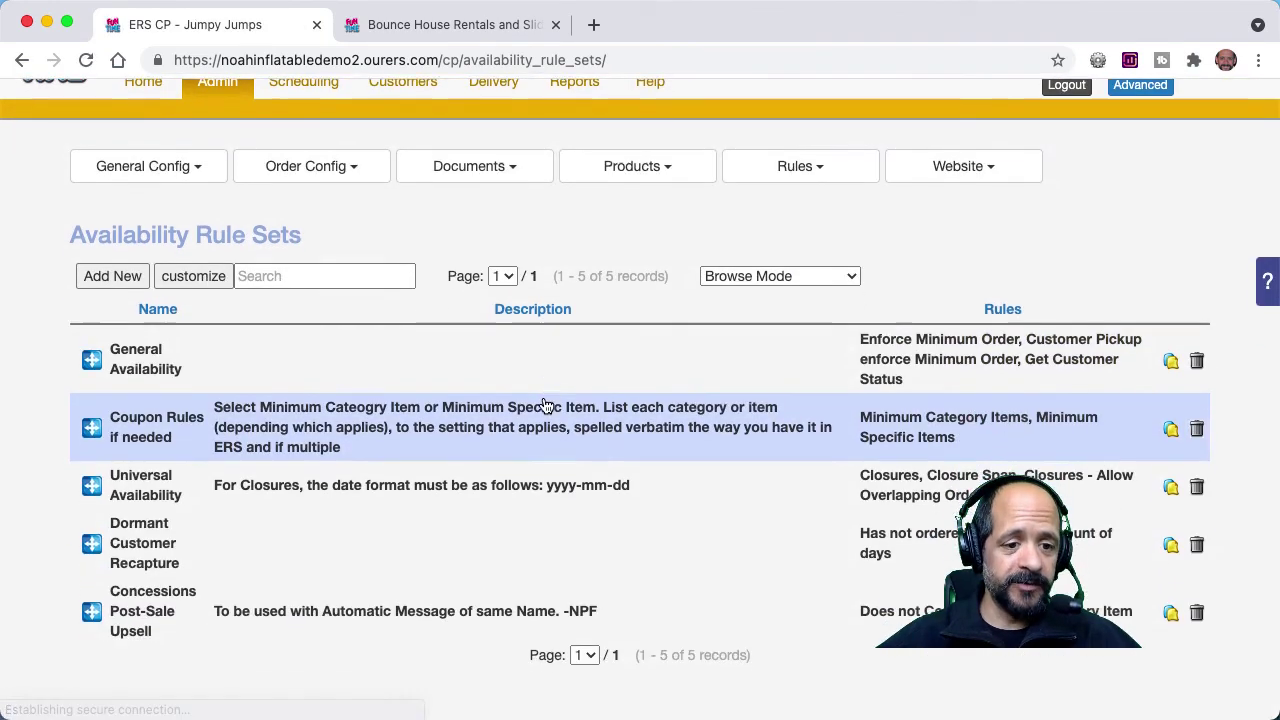
pyautogui.scroll(-2, 545, 405)
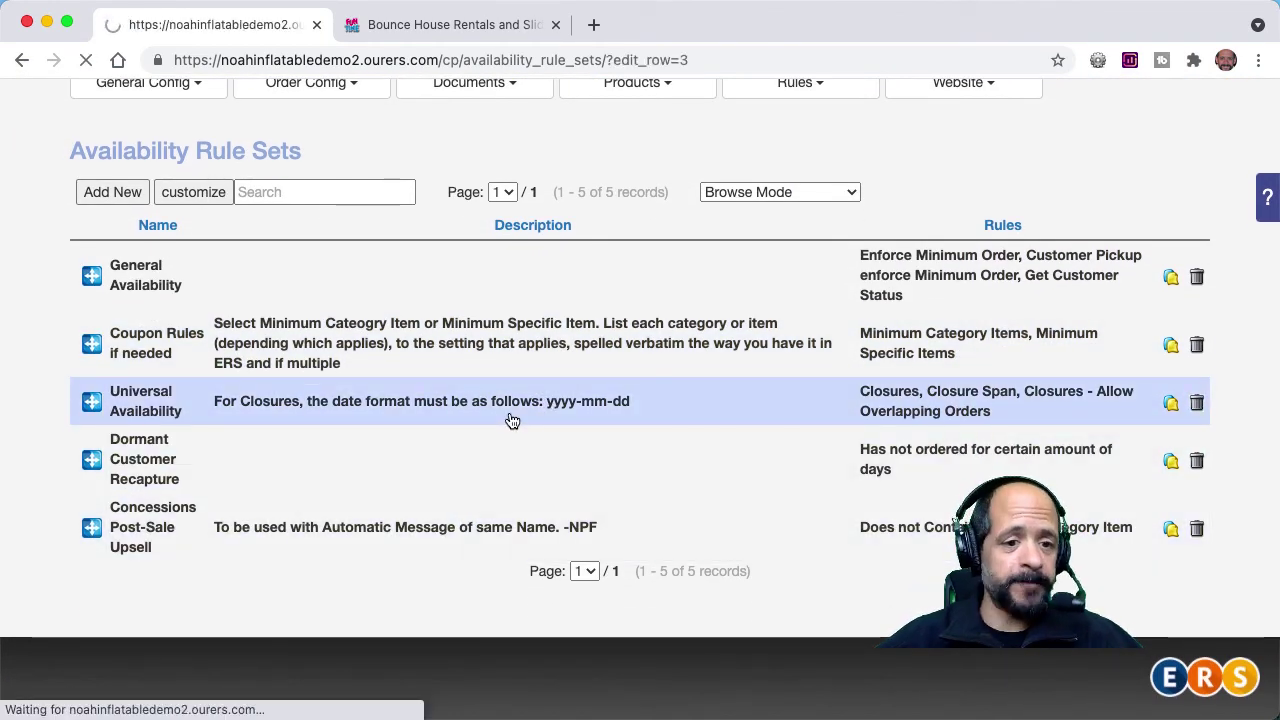
pyautogui.scroll(-1, 737, 572)
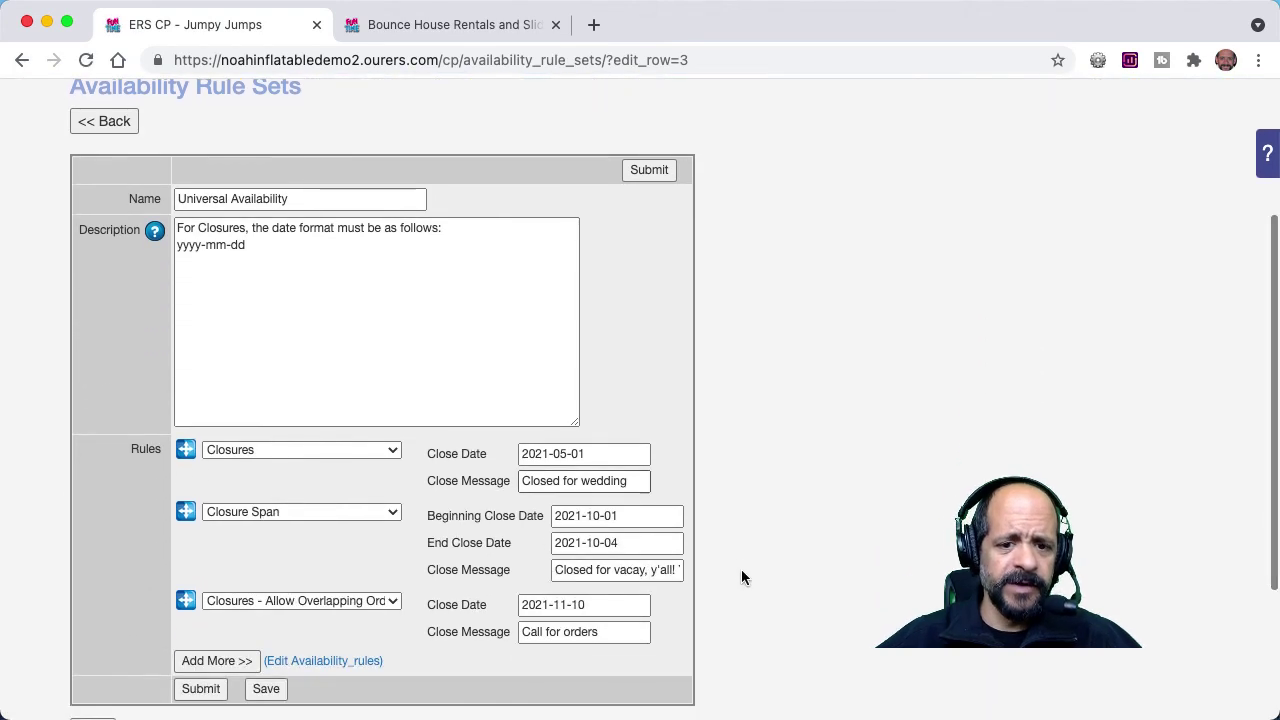
# Step: Add a Closures rule with the close date Monday to the Universal Availability rule set and save it
pyautogui.click(232, 661)
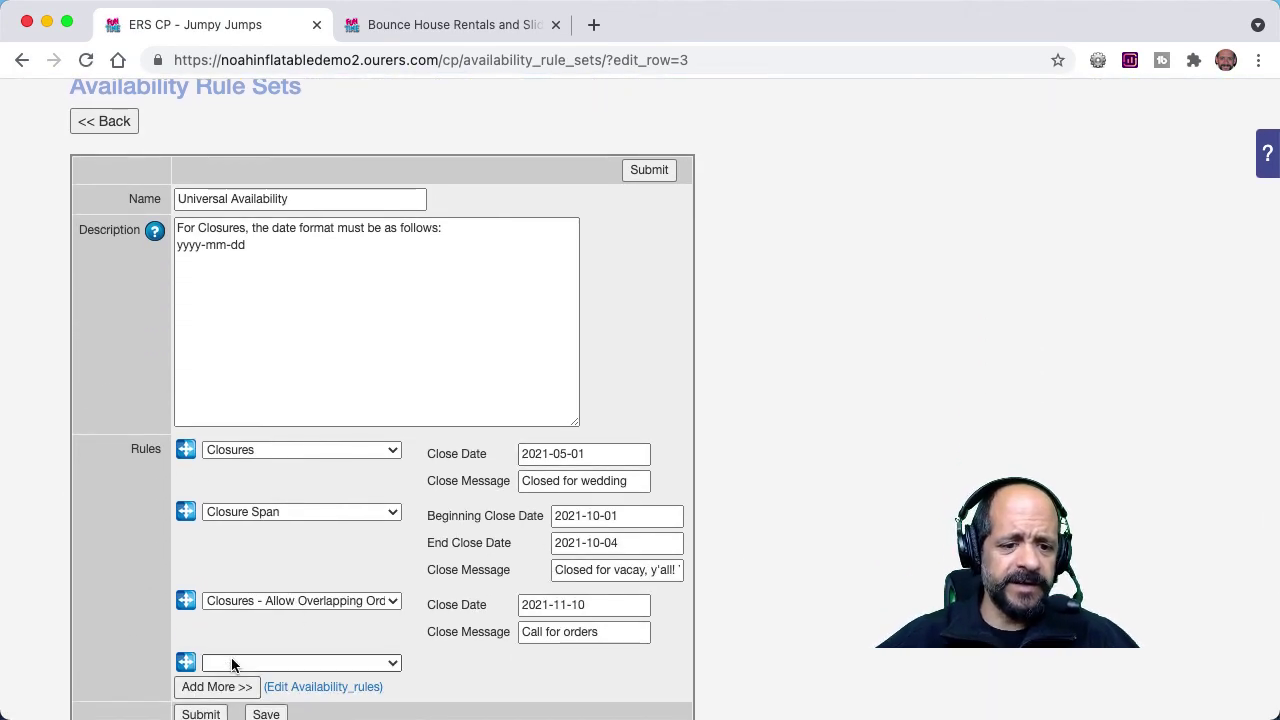
pyautogui.click(253, 663)
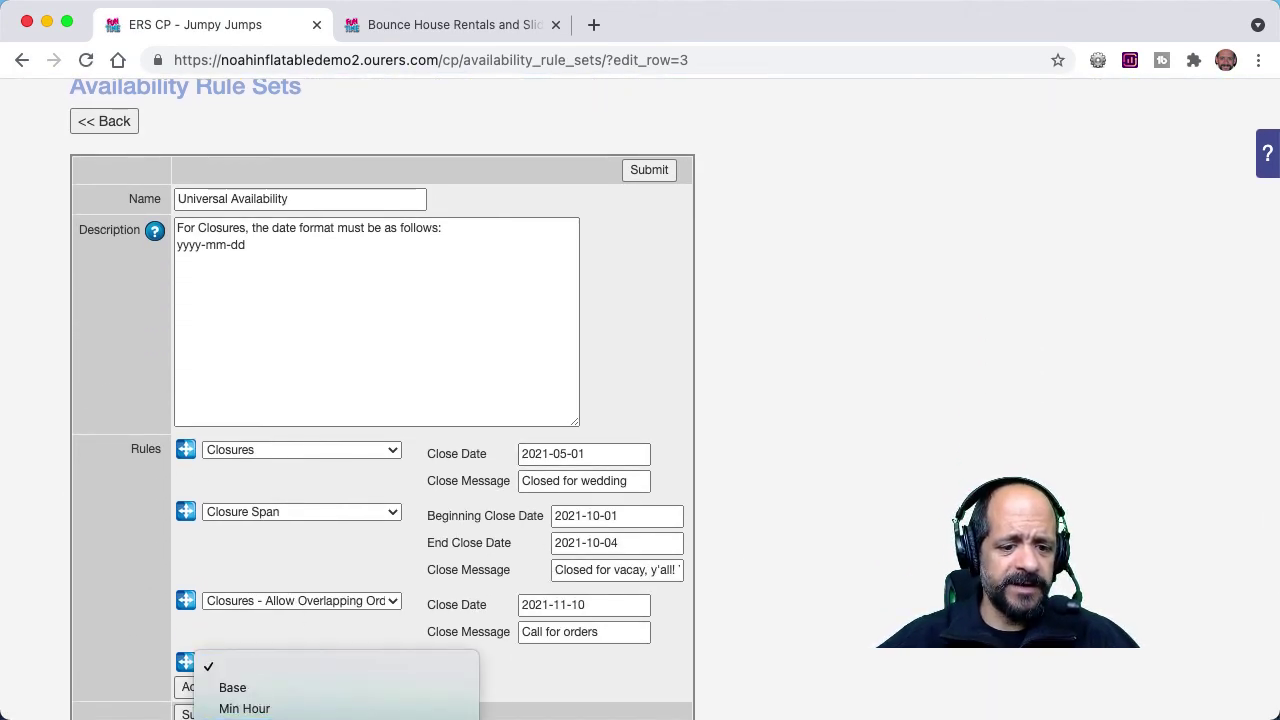
pyautogui.click(300, 717)
pyautogui.scroll(-2, 436, 626)
pyautogui.click(562, 528)
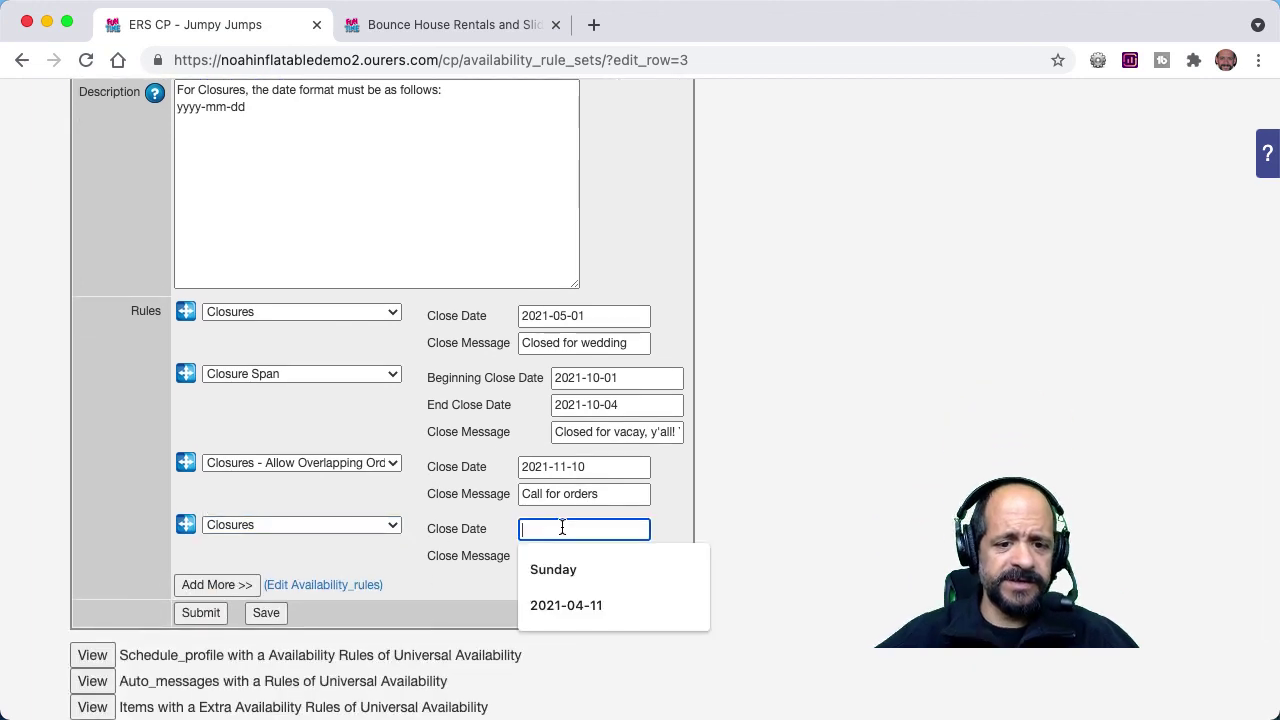
pyautogui.write('Monday')
pyautogui.press('Tab')
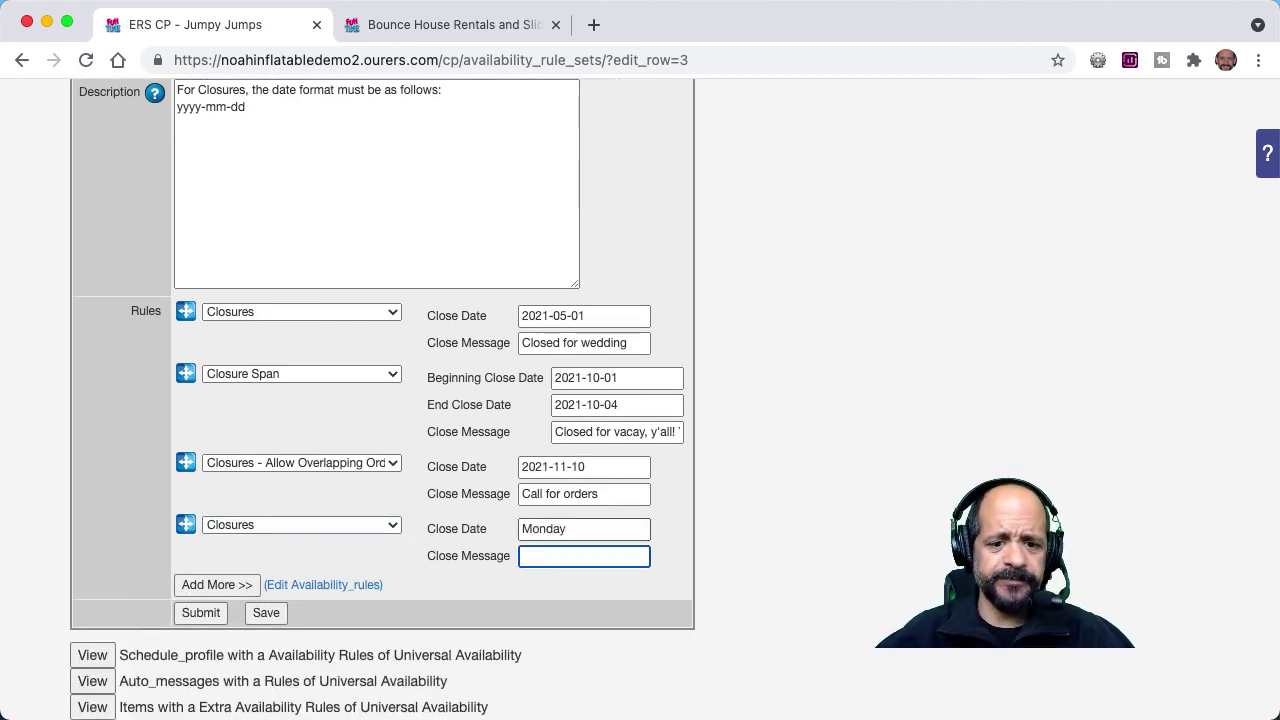
pyautogui.click(265, 616)
# Step: Switch to the storefront and reload the April 2021 order calendar
pyautogui.click(445, 25)
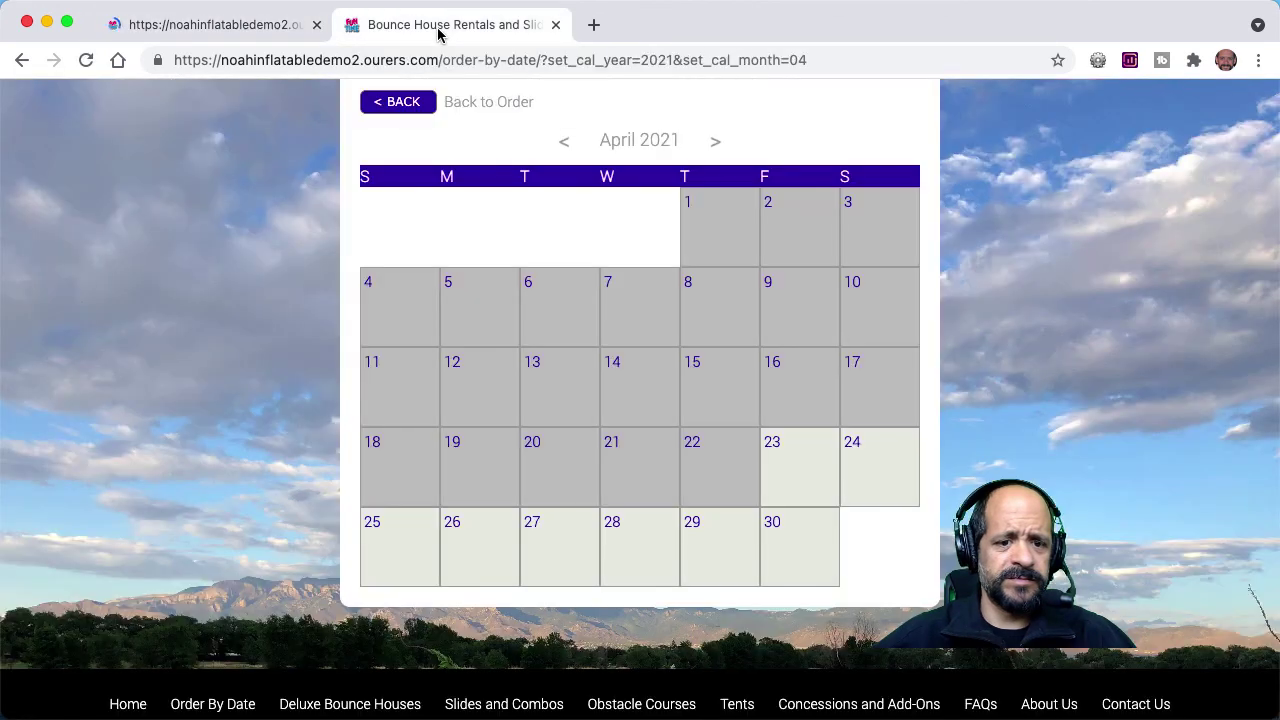
pyautogui.click(86, 62)
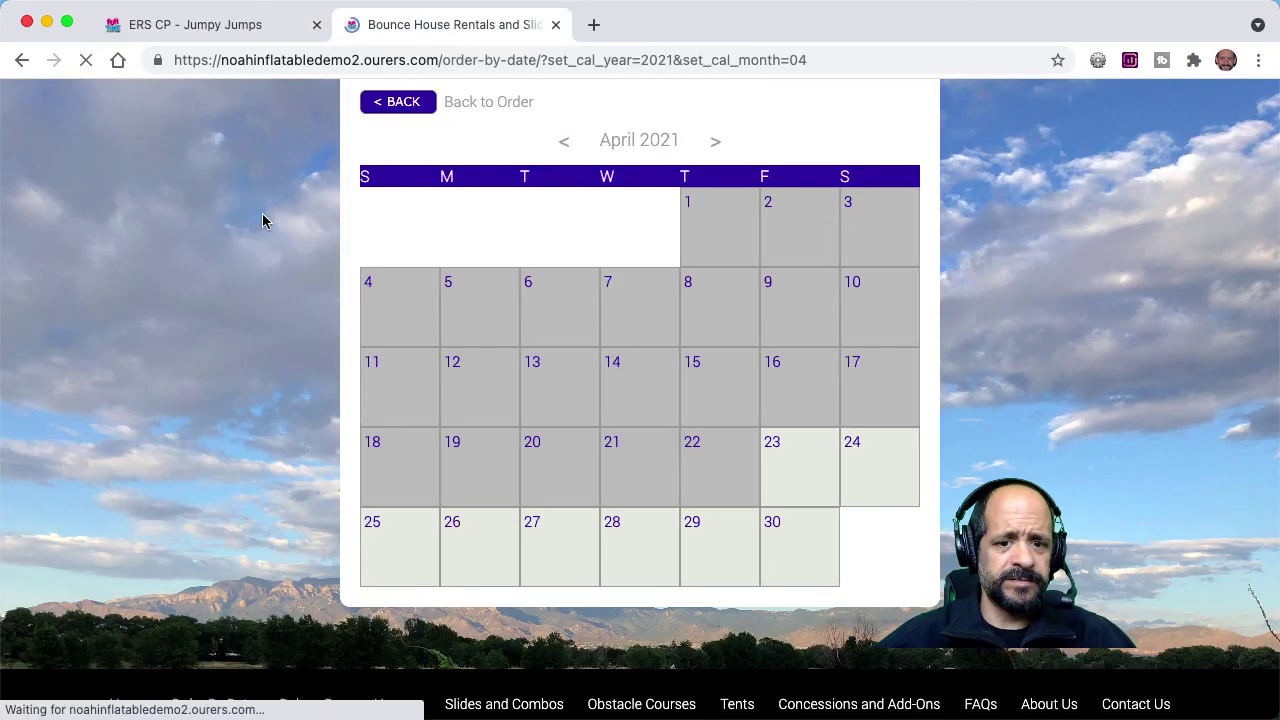